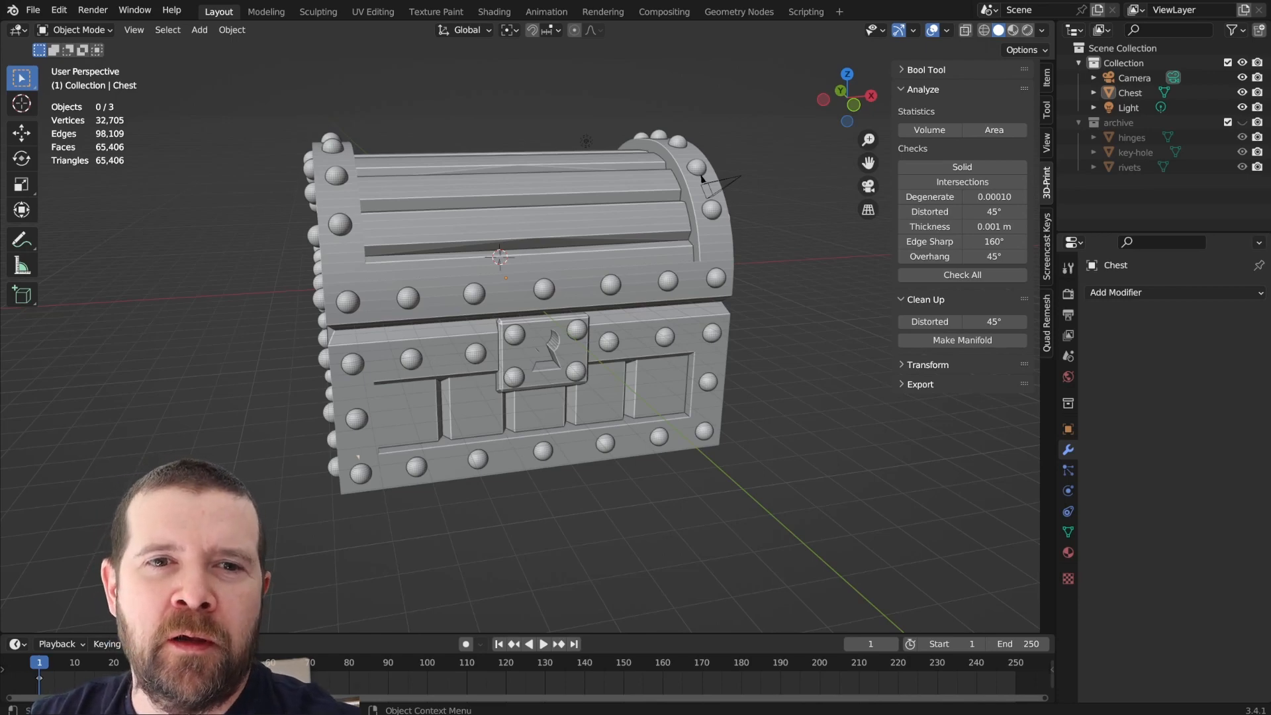
Duplicate the Chest object and leave the copy in exactly the same position.
middle_drag(503, 331, 662, 295)
middle_drag(732, 275, 647, 291)
middle_drag(523, 306, 782, 166)
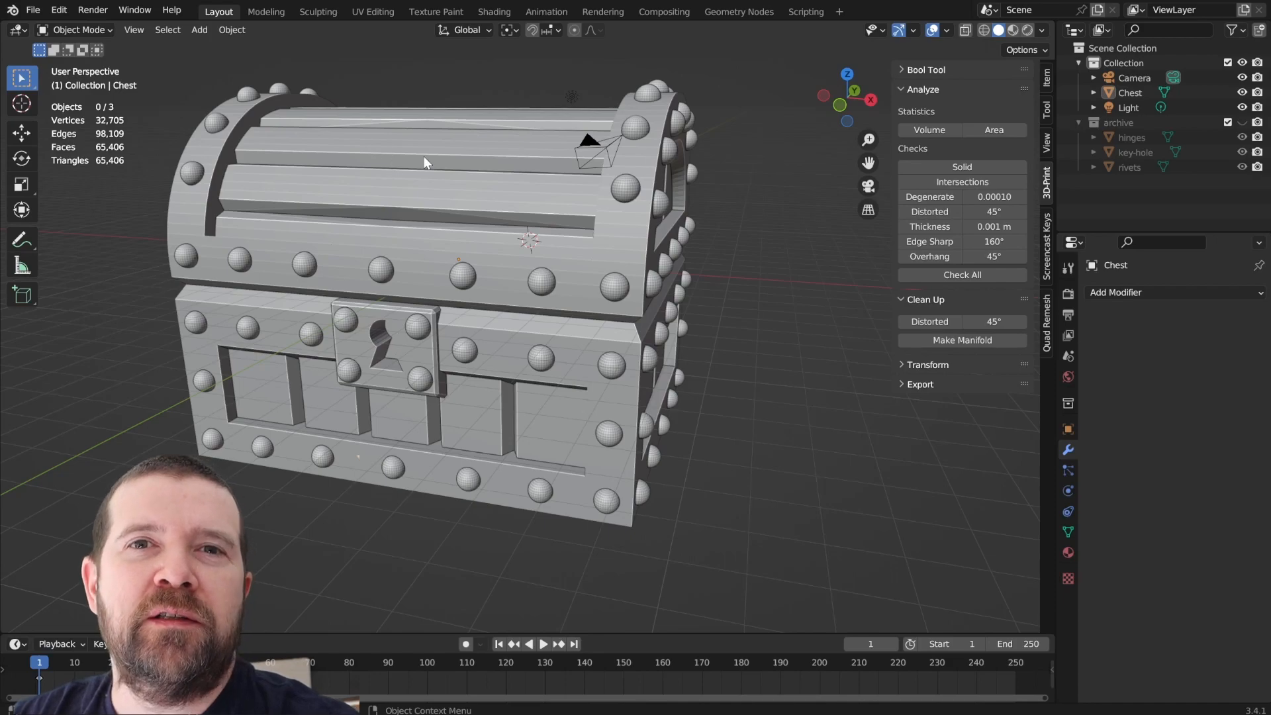
mouse_move(400, 210)
middle_down()
mouse_move(445, 224)
mouse_move(575, 207)
mouse_move(571, 229)
mouse_move(427, 238)
mouse_move(398, 225)
middle_up()
click(463, 197)
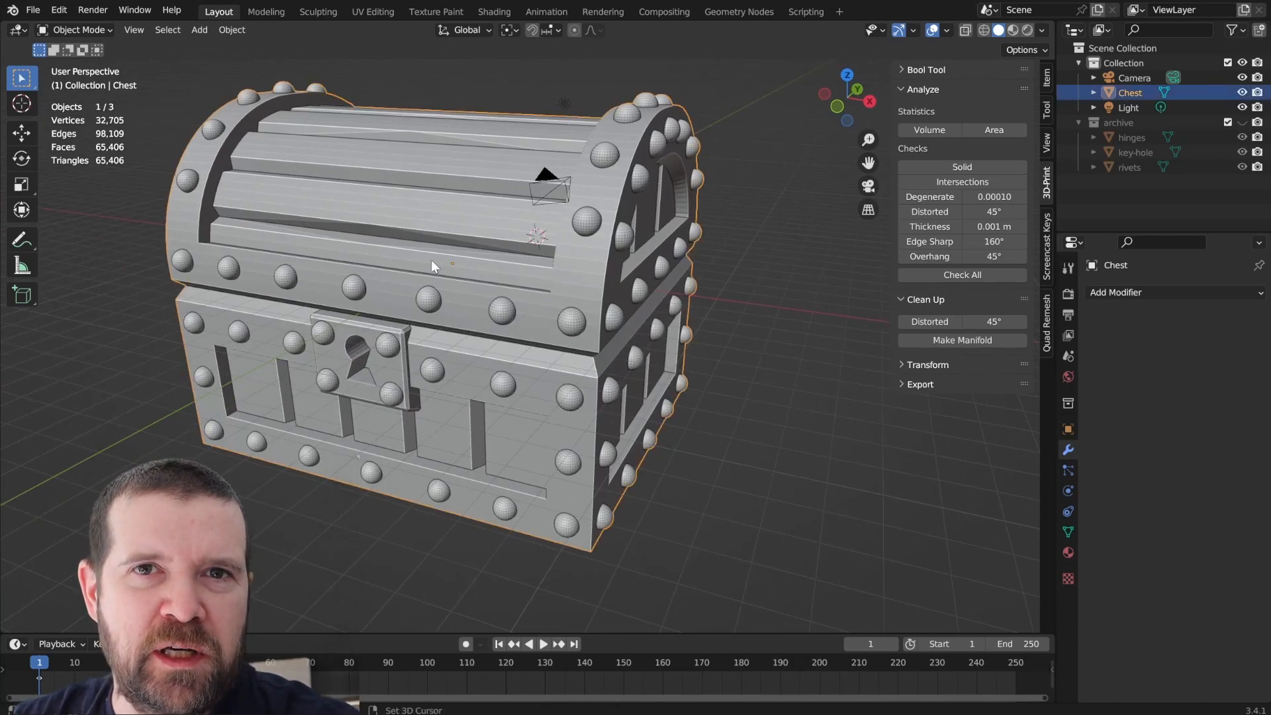
key(shift+d)
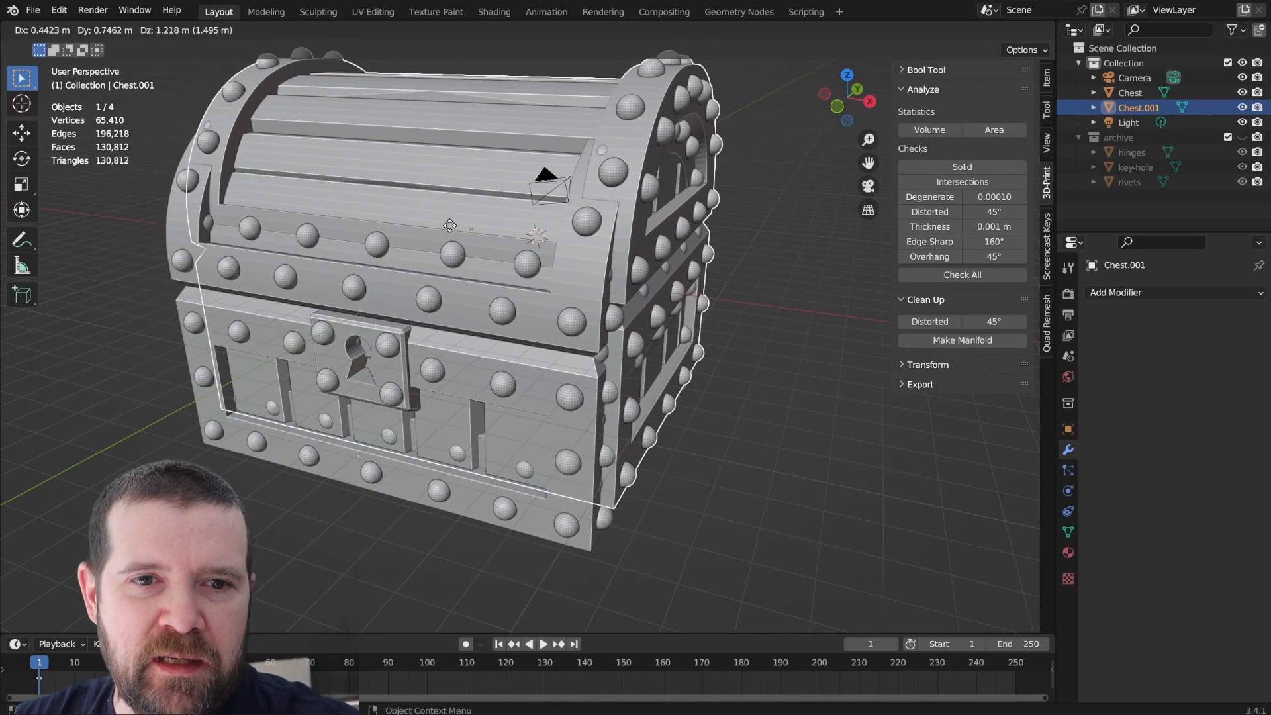
right_click(450, 226)
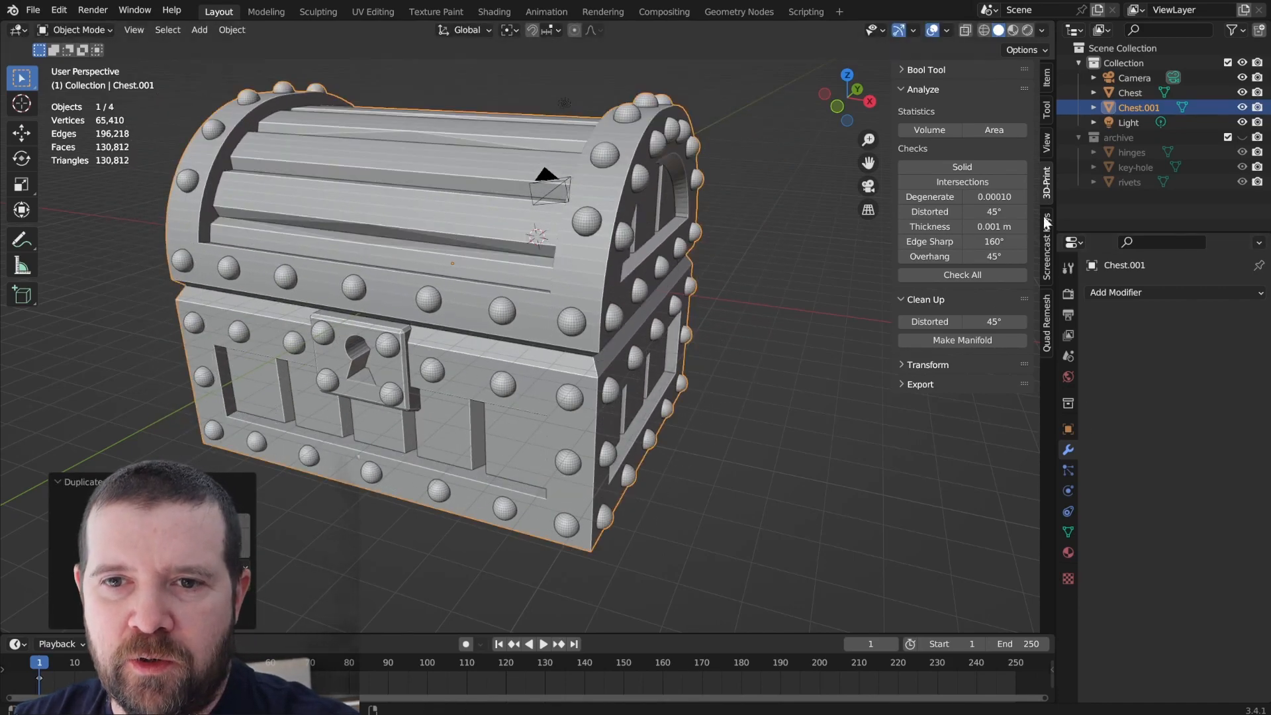
Rename the duplicated chest to chest-wood and hide every other object in the scene.
click(1047, 242)
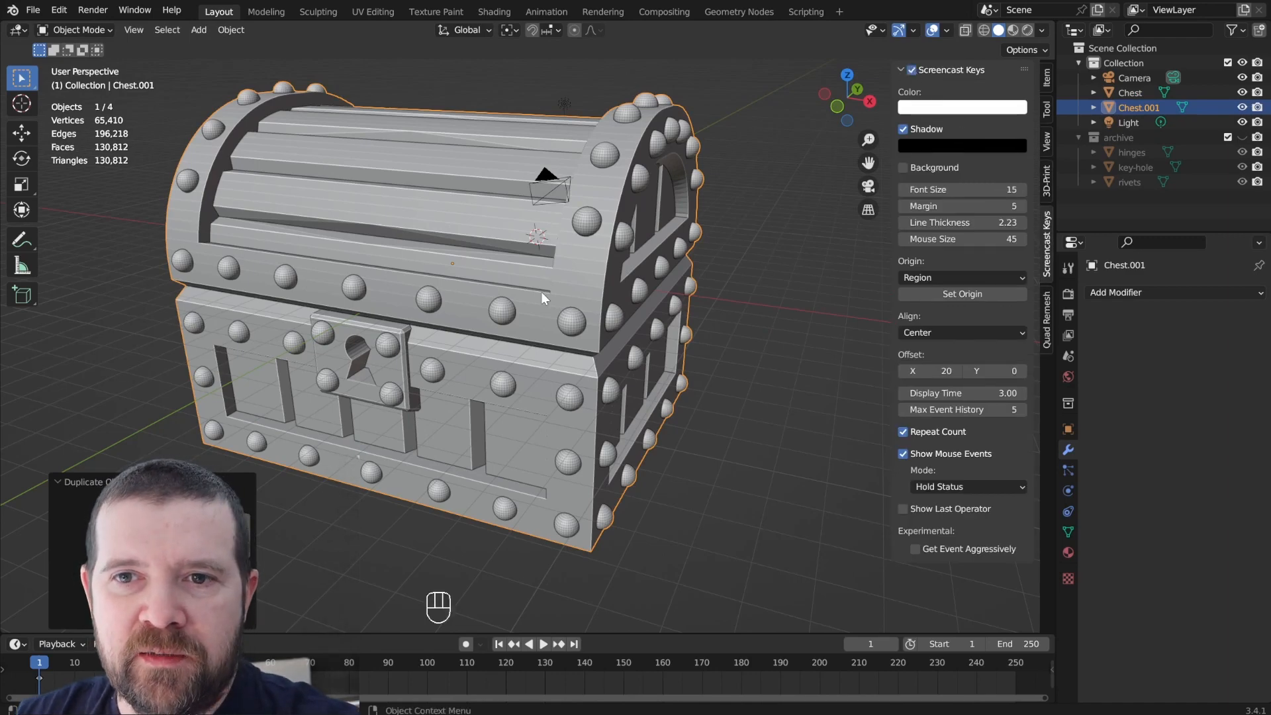
double_click(1147, 106)
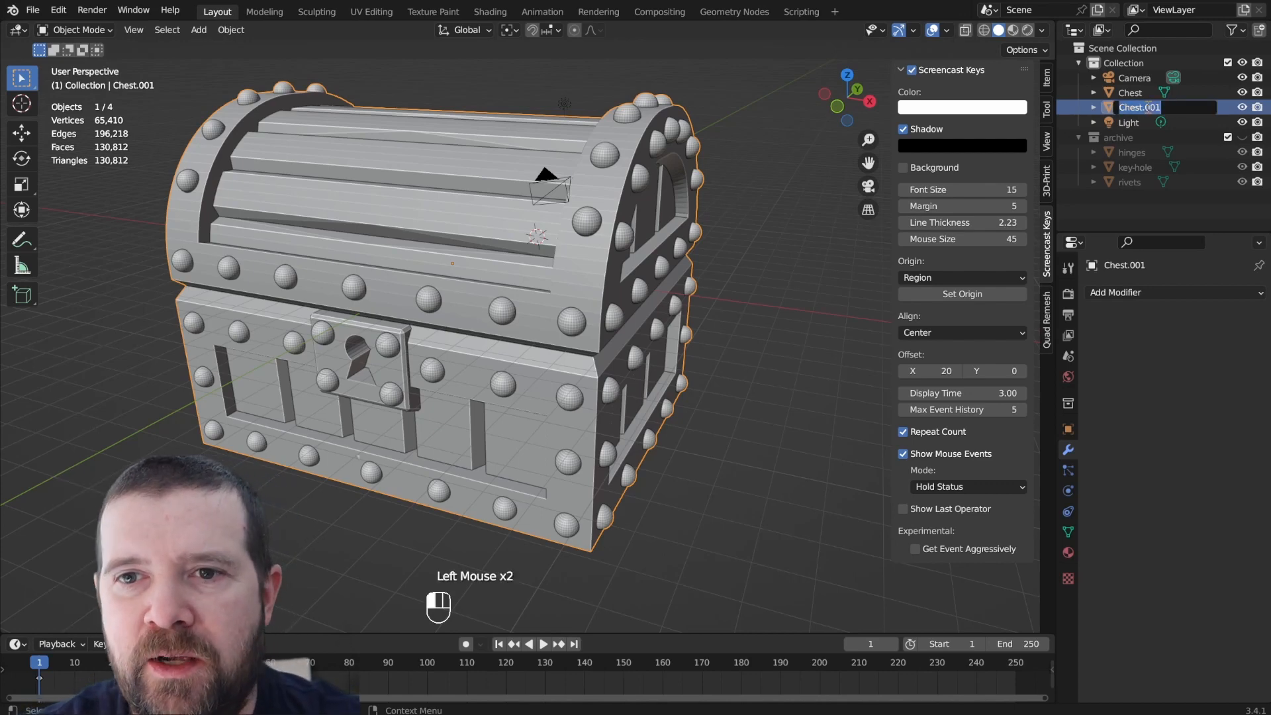
text(che)
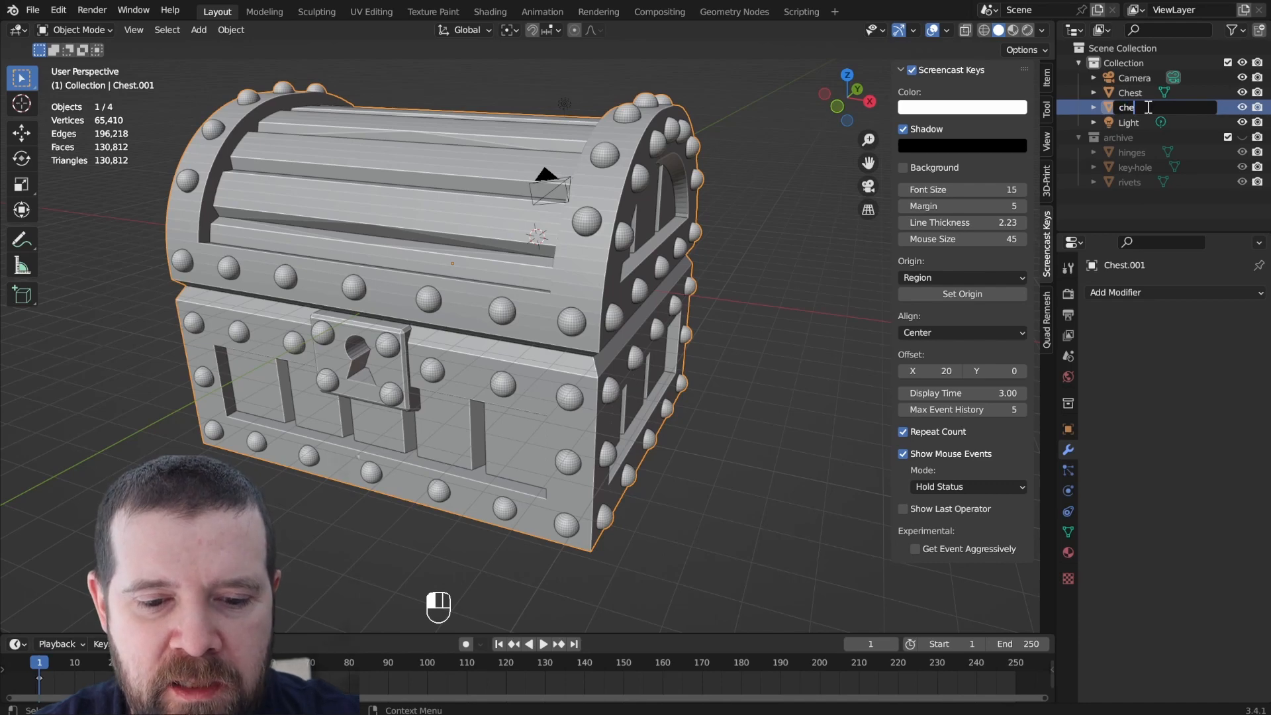
text(st-wood)
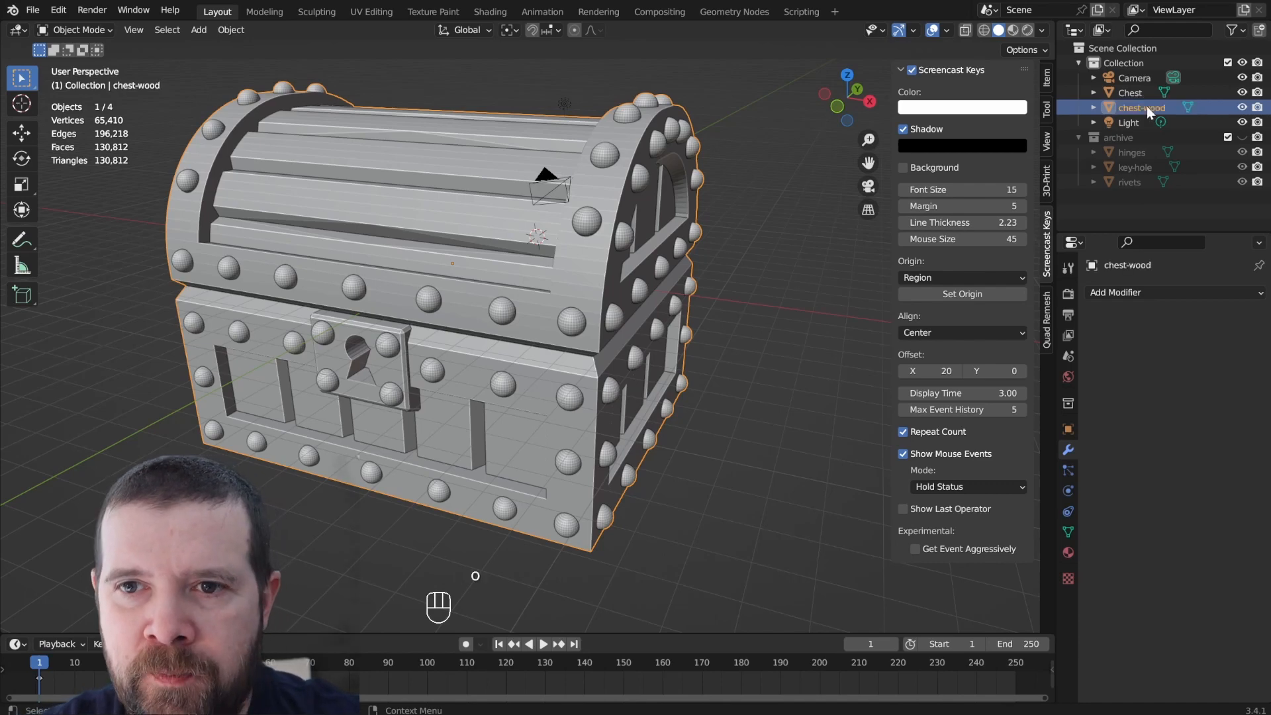
key(Return)
key(shift+h)
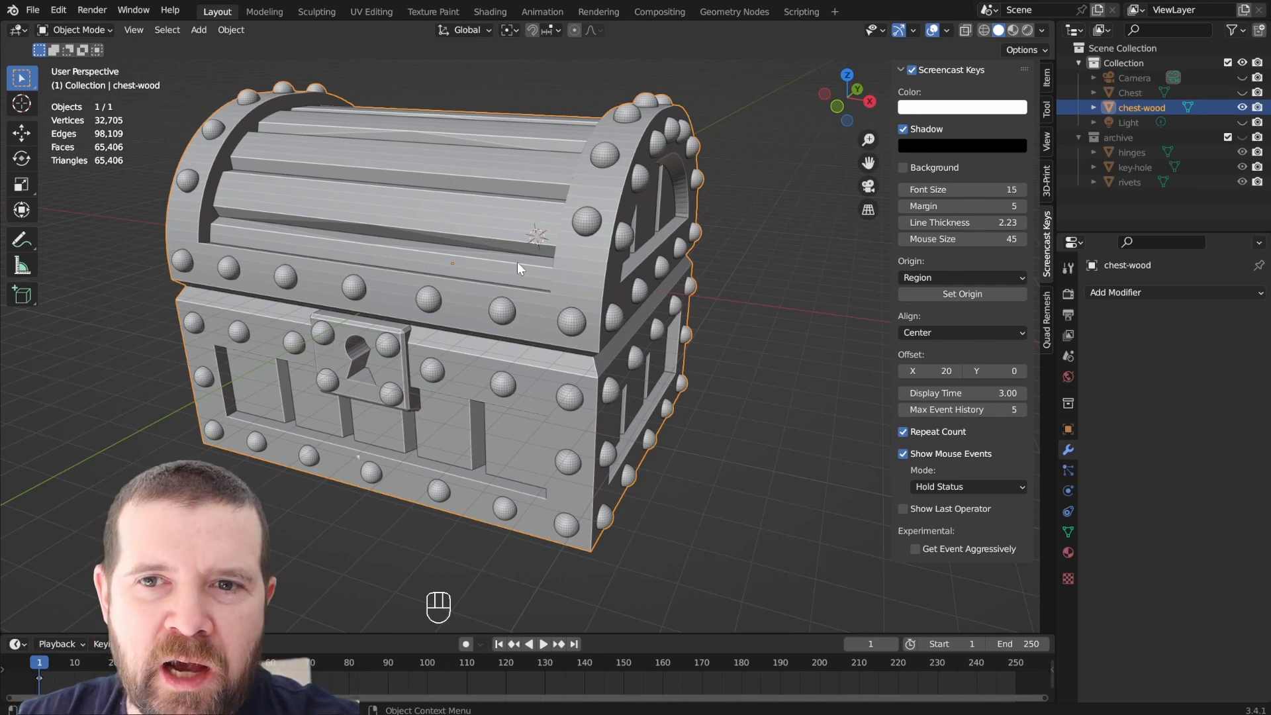
Clear the mesh selection on chest-wood in Edit Mode and circle-select the plank faces on the front of the lid.
middle_drag(447, 236, 487, 229)
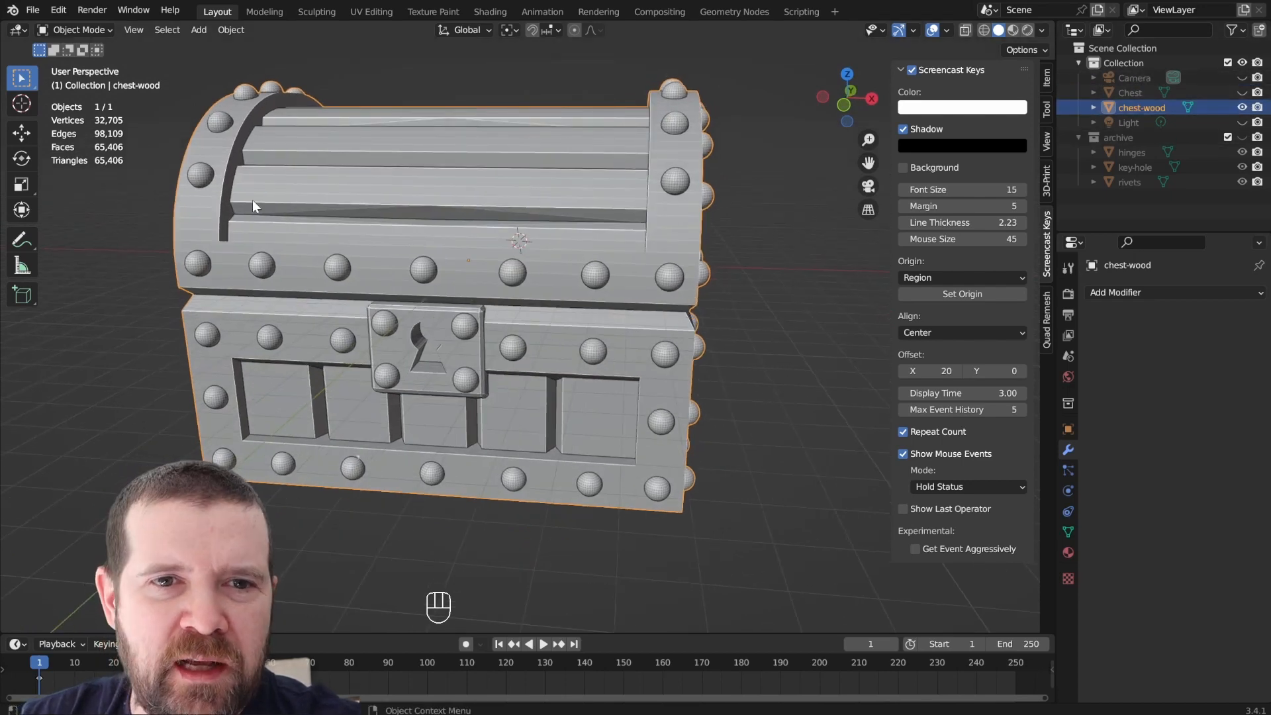
click(536, 190)
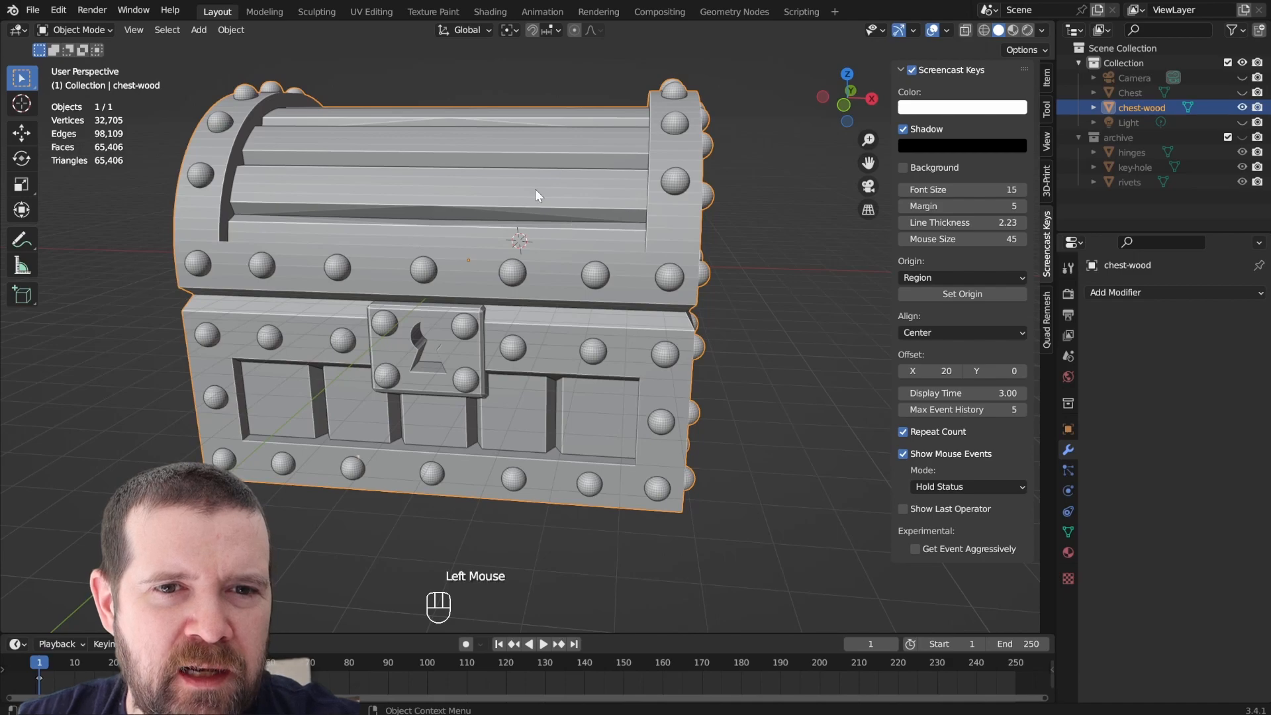
key(Tab)
middle_drag(536, 190, 615, 217)
scroll(465, 226, up, 2)
key(alt+a)
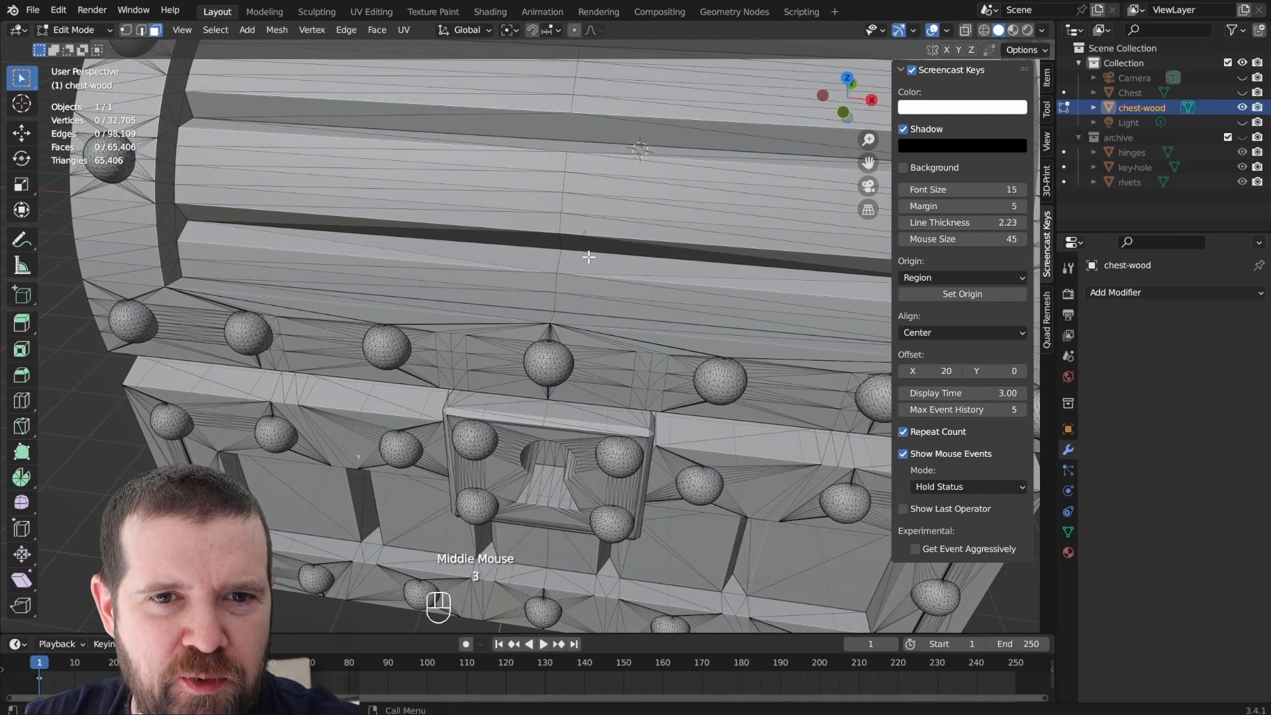
key(3)
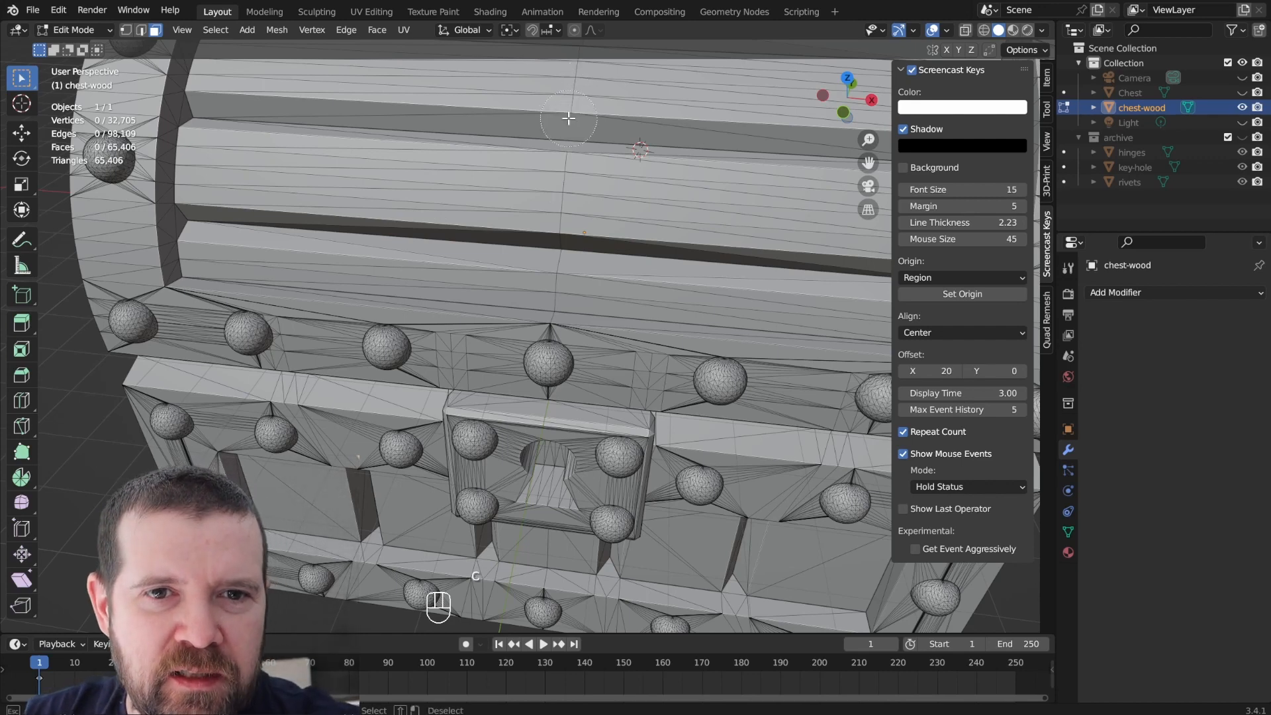
key(c)
drag(569, 95, 557, 252)
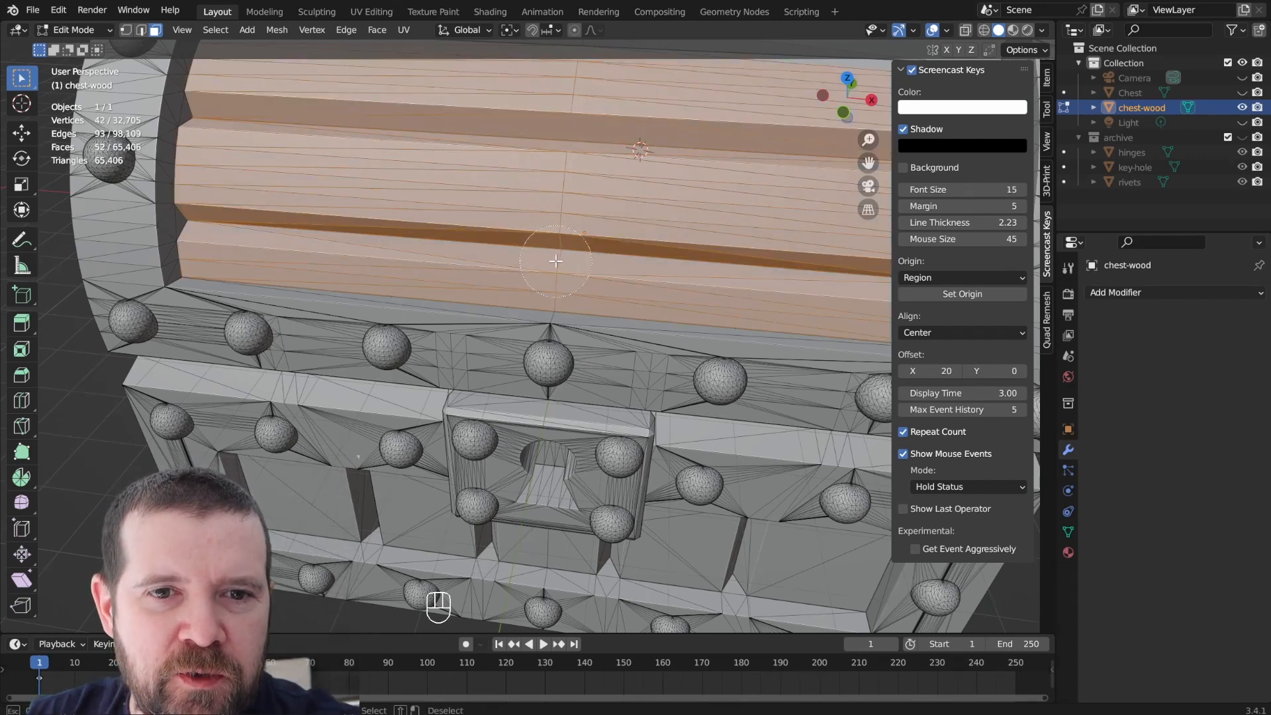
right_click(557, 253)
Add the lid's top and rear plank faces to the selection with Circle Select.
shift+middle_drag(572, 222, 421, 517)
key(c)
drag(421, 518, 439, 304)
right_click(440, 305)
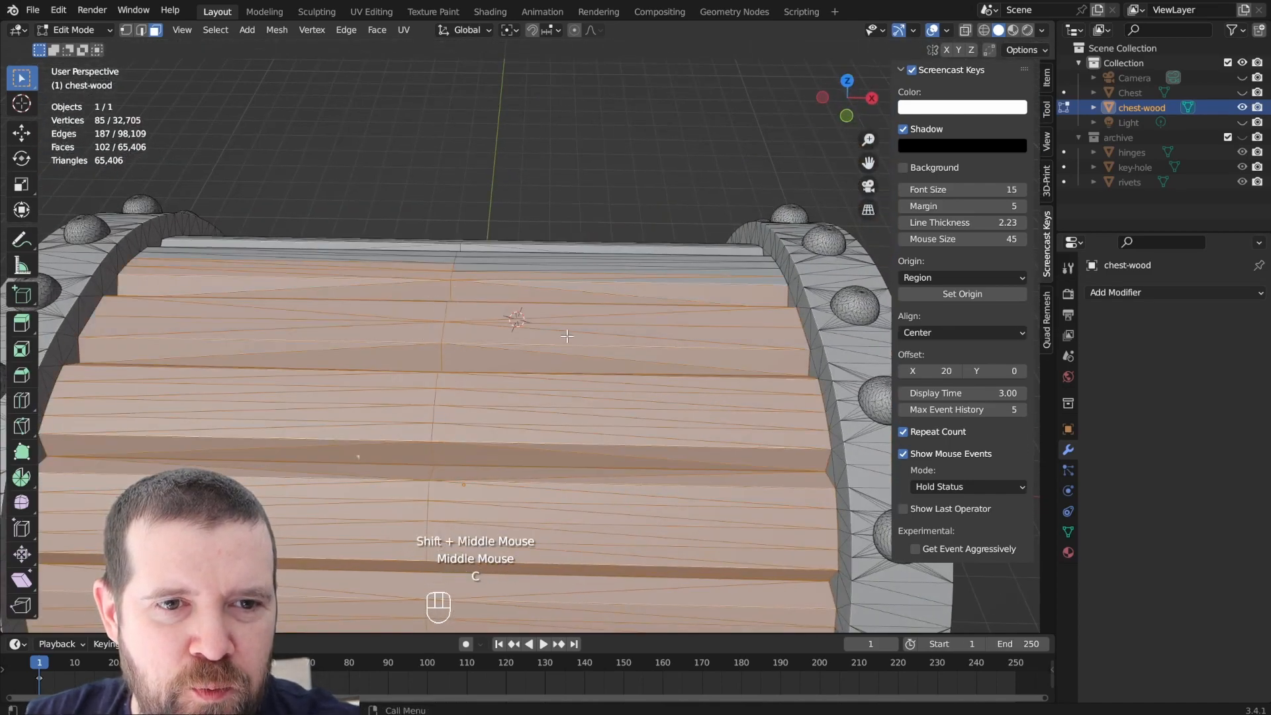
mouse_move(567, 337)
middle_down()
mouse_move(353, 359)
mouse_move(245, 343)
mouse_move(505, 327)
mouse_move(507, 338)
middle_up()
key(c)
mouse_move(513, 154)
mouse_down()
mouse_move(522, 242)
mouse_move(566, 304)
mouse_move(547, 360)
mouse_up()
right_click(548, 360)
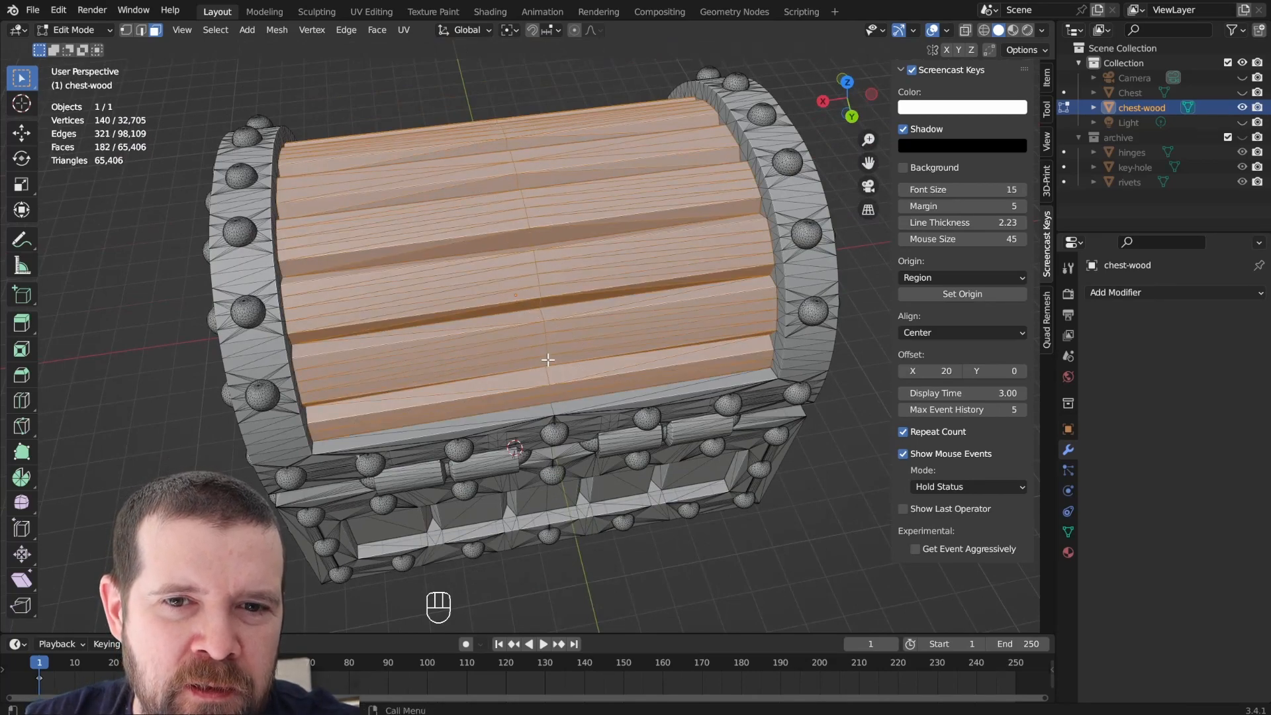
Add the recessed wood panels on one end of the chest to the selection, both the arched lid panels and the lower body panels.
mouse_move(627, 291)
middle_down()
mouse_move(665, 237)
mouse_move(497, 265)
mouse_move(474, 251)
mouse_move(632, 219)
mouse_move(630, 153)
mouse_move(624, 176)
mouse_move(467, 208)
mouse_move(477, 316)
middle_up()
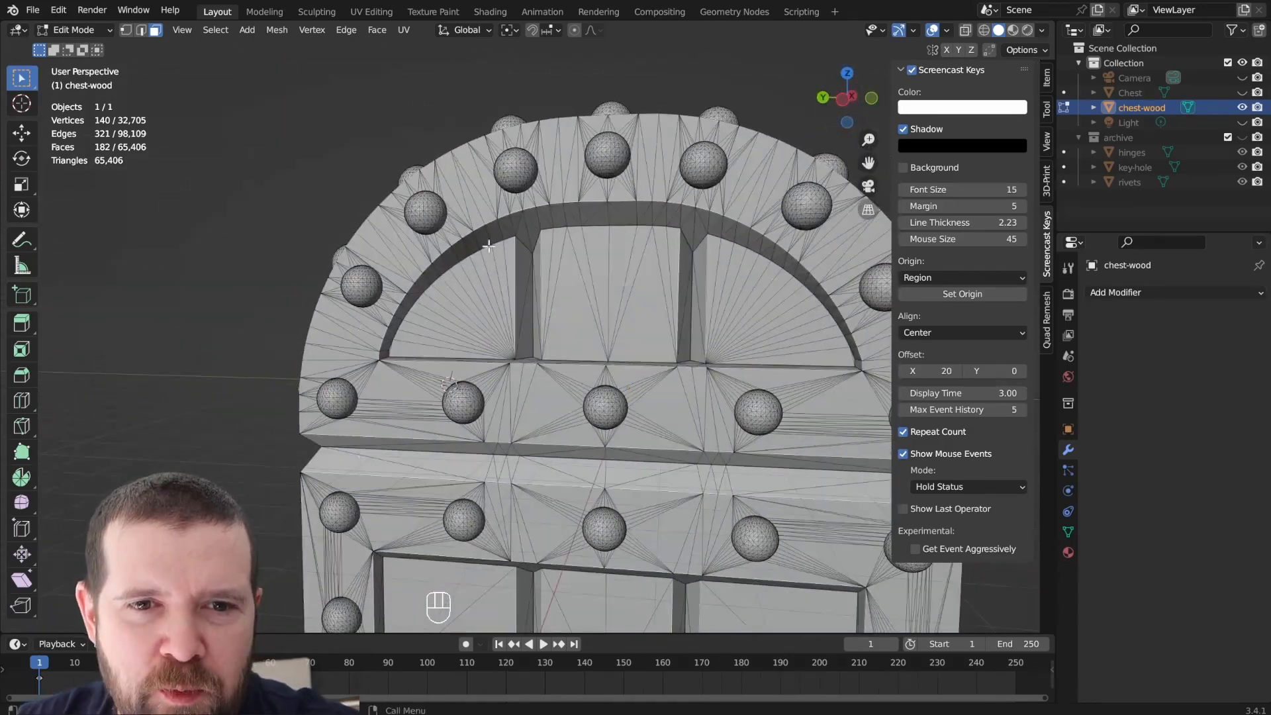
key(c)
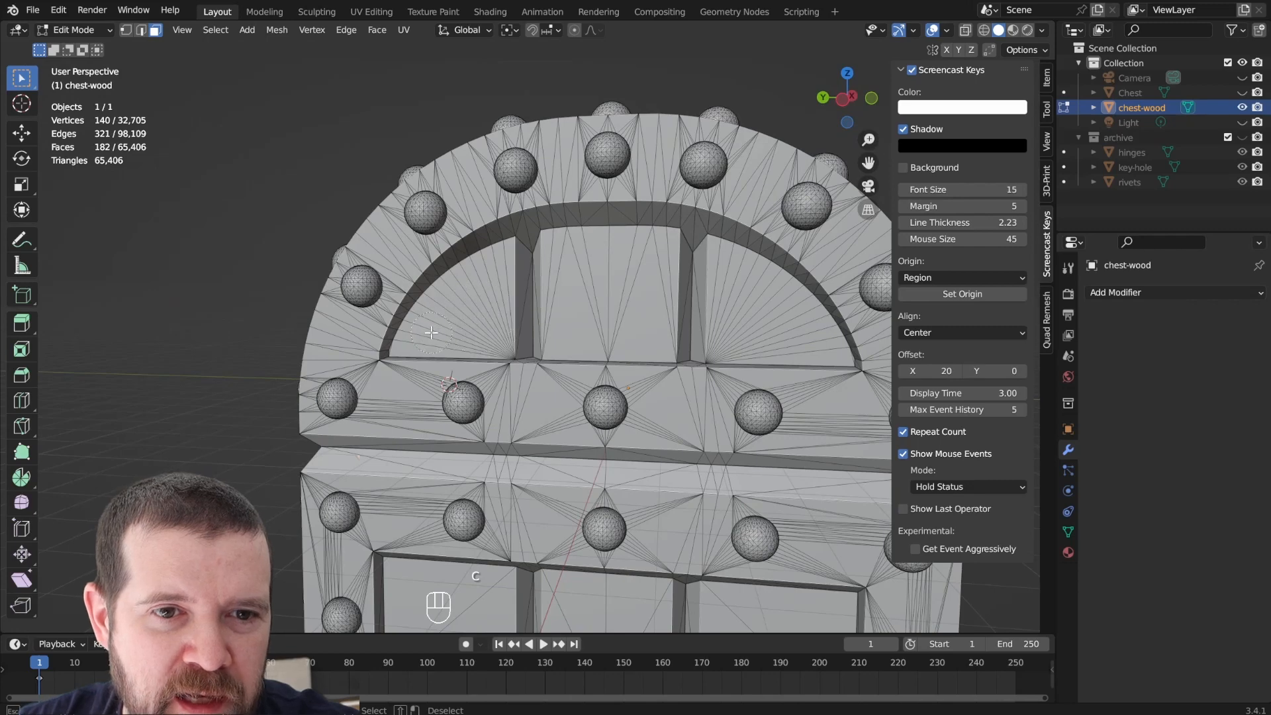
mouse_move(436, 333)
mouse_down()
mouse_move(540, 285)
mouse_move(692, 289)
mouse_move(780, 331)
mouse_move(755, 327)
mouse_up()
mouse_move(761, 327)
shift+middle_down()
mouse_move(670, 177)
mouse_move(530, 323)
shift+middle_up()
key(c)
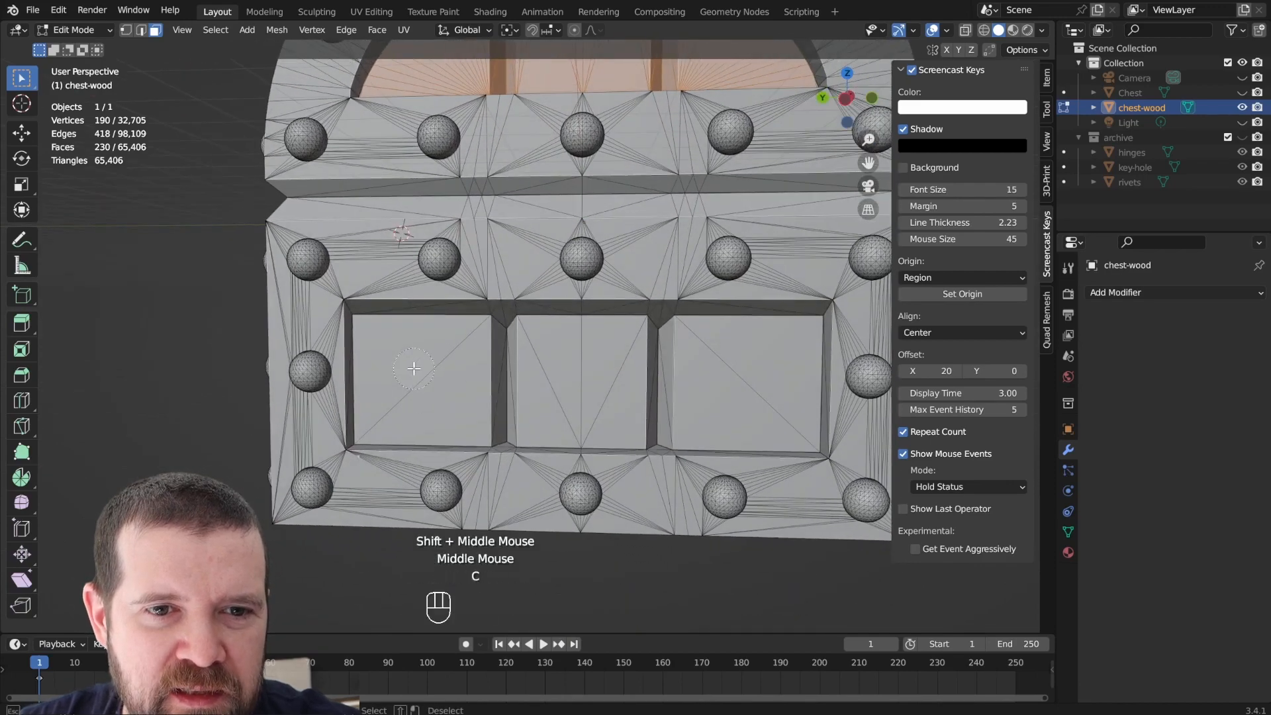
mouse_move(414, 369)
mouse_down()
mouse_move(689, 388)
mouse_move(765, 376)
mouse_up()
right_click(640, 370)
Add the recessed wood panels on the back of the chest body to the face selection.
mouse_move(325, 309)
middle_down()
mouse_move(363, 322)
mouse_move(530, 315)
middle_up()
key(c)
drag(318, 371, 738, 379)
right_click(738, 380)
Add the lower body panels and the arched lid panels on the opposite end of the chest to the selection.
middle_drag(682, 377, 324, 334)
scroll(324, 333, up, 2)
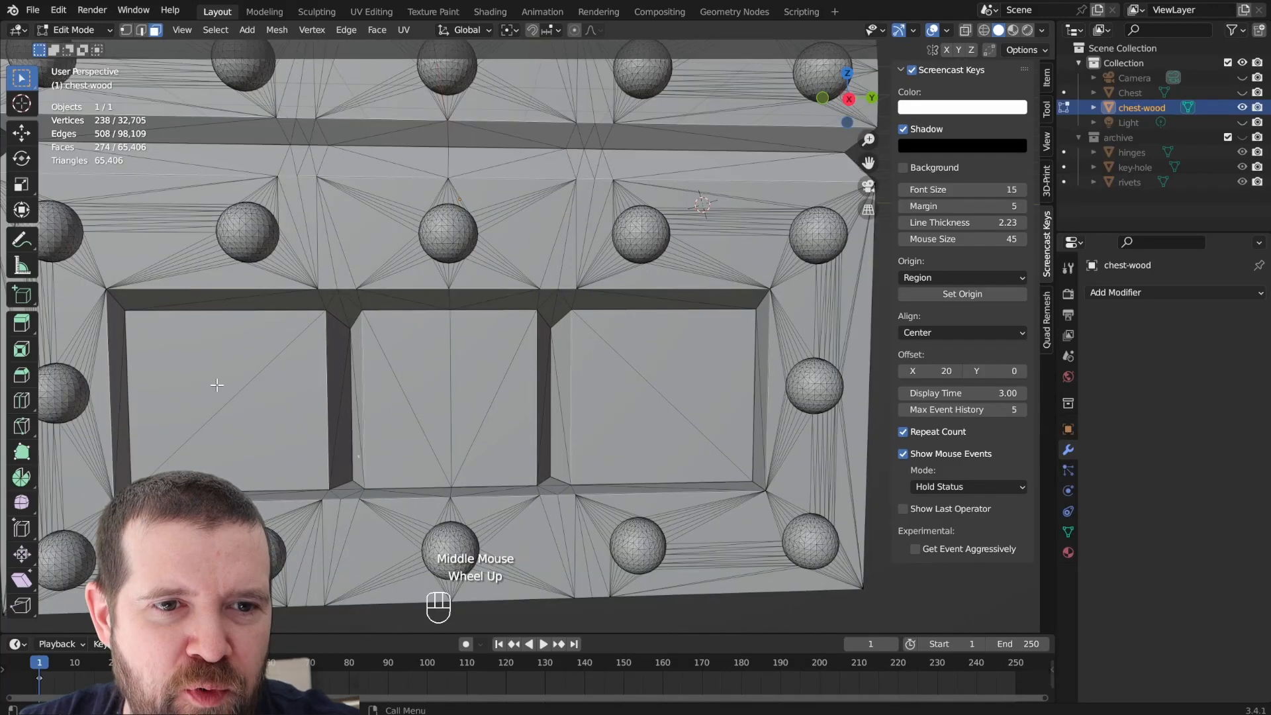
key(c)
drag(199, 392, 658, 402)
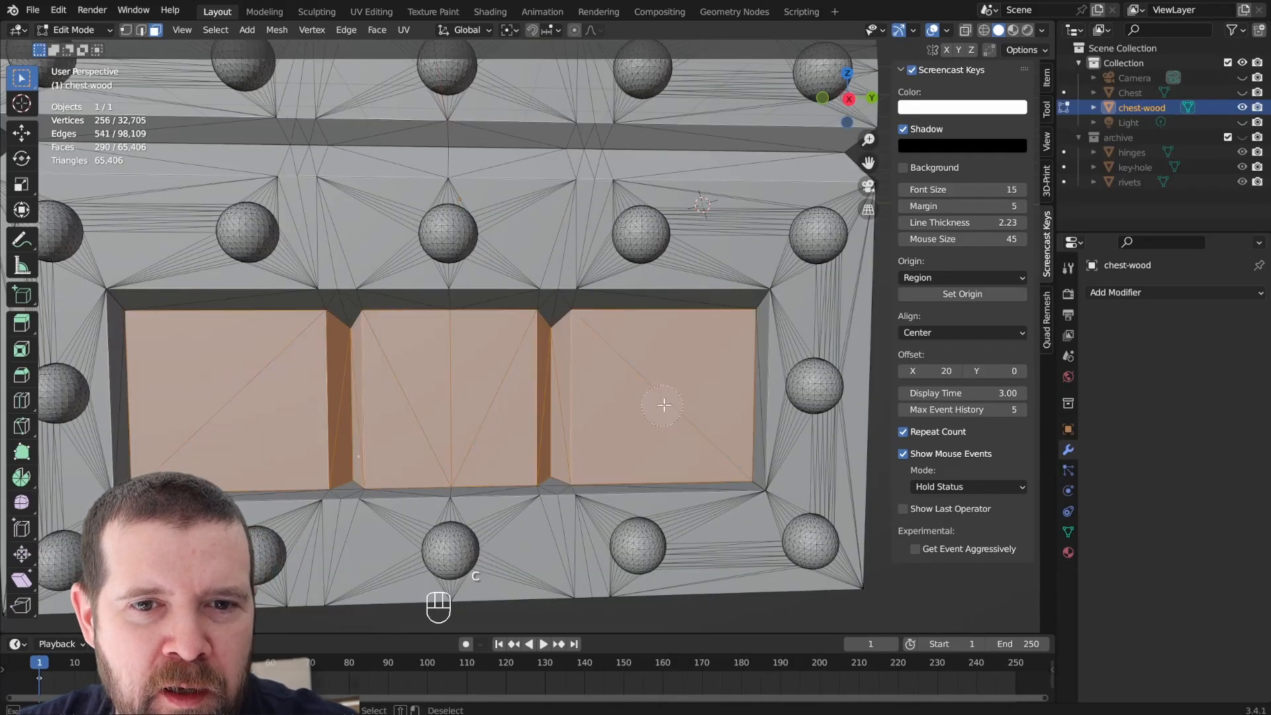
right_click(653, 383)
scroll(484, 204, down, 2)
shift+middle_drag(484, 204, 484, 476)
key(c)
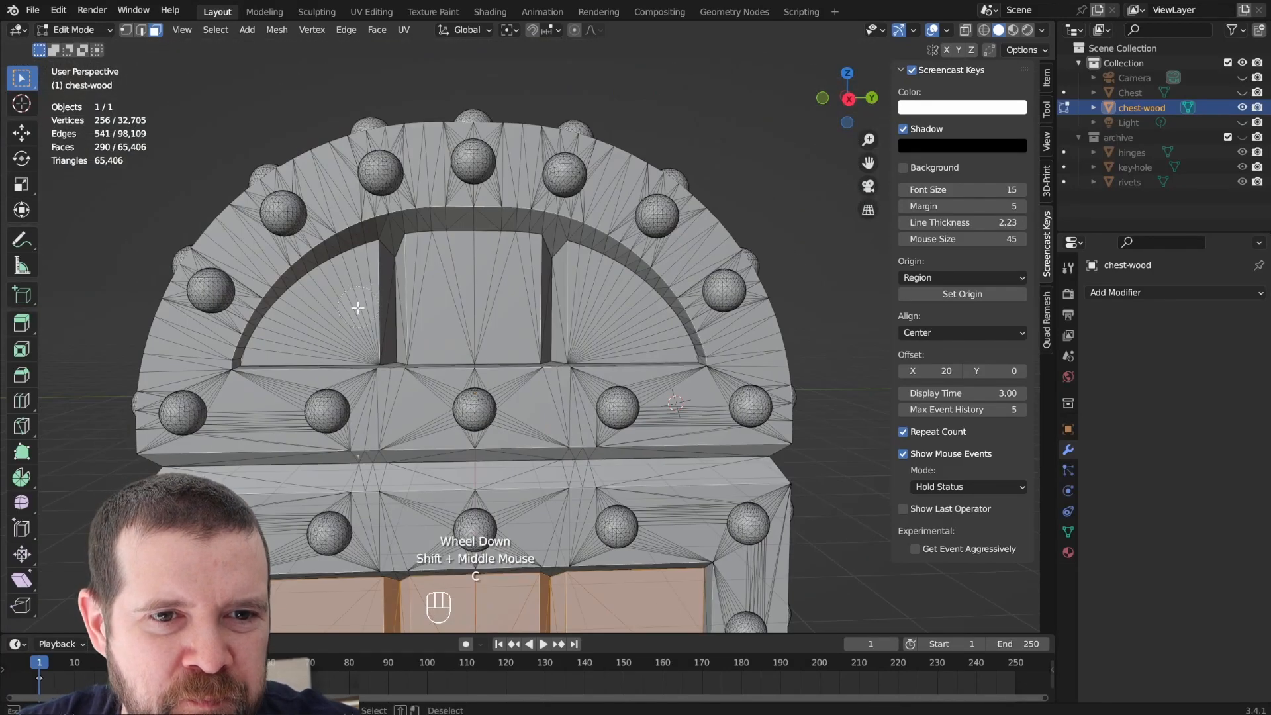
mouse_move(334, 306)
mouse_down()
mouse_move(298, 335)
mouse_move(384, 291)
mouse_move(516, 292)
mouse_move(621, 335)
mouse_up()
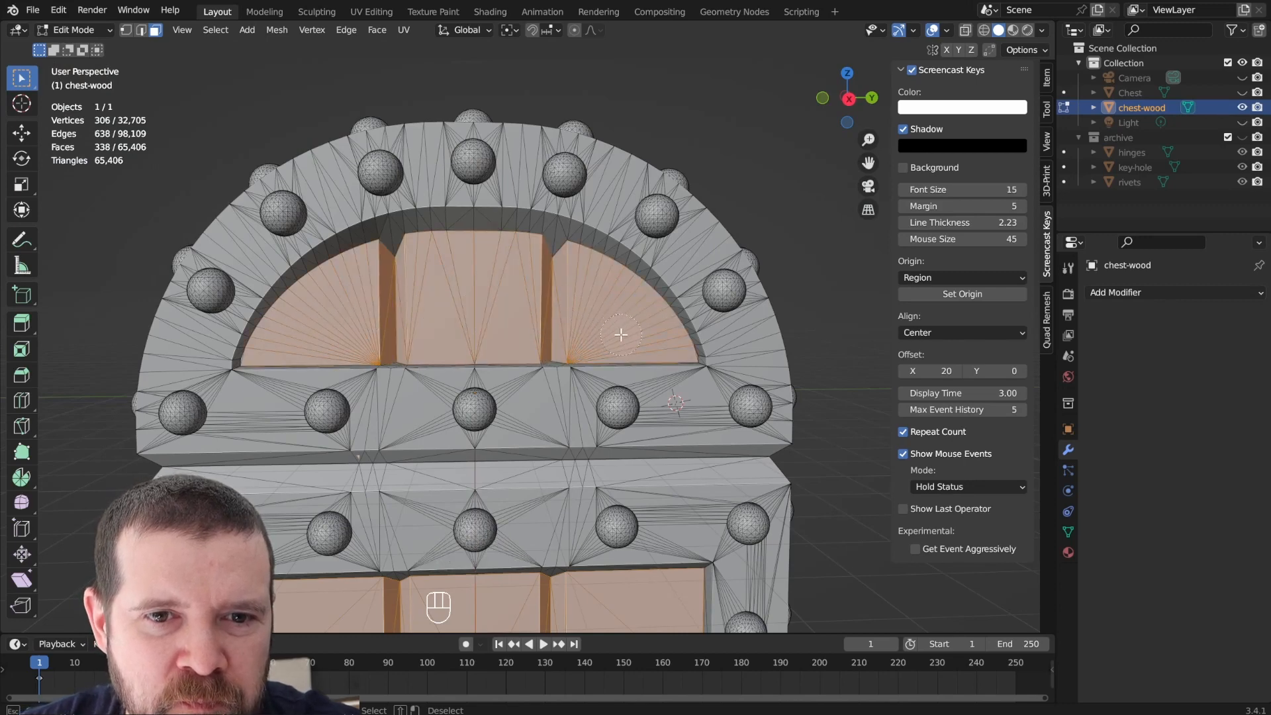
right_click(621, 335)
Add the five recessed wood panels below the lock on the chest's front to the selection.
middle_drag(41, 375, 67, 375)
scroll(223, 368, down, 3)
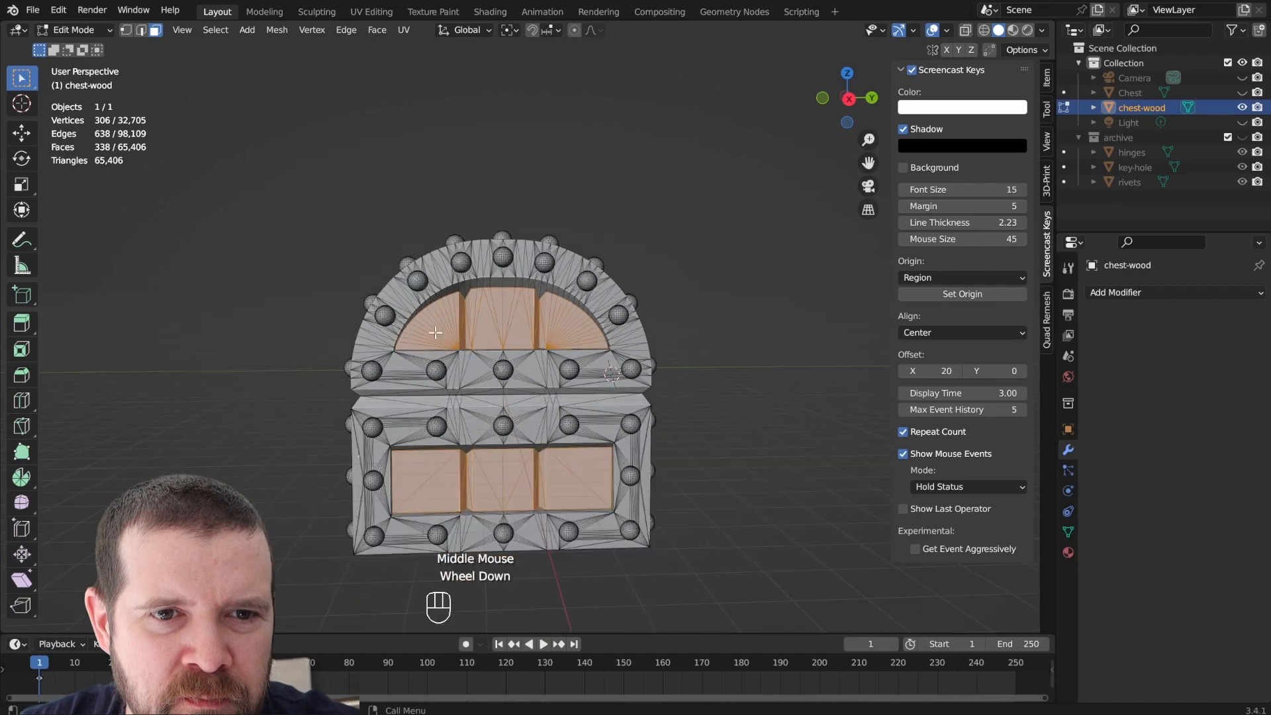
middle_drag(409, 291, 649, 283)
scroll(649, 284, up, 3)
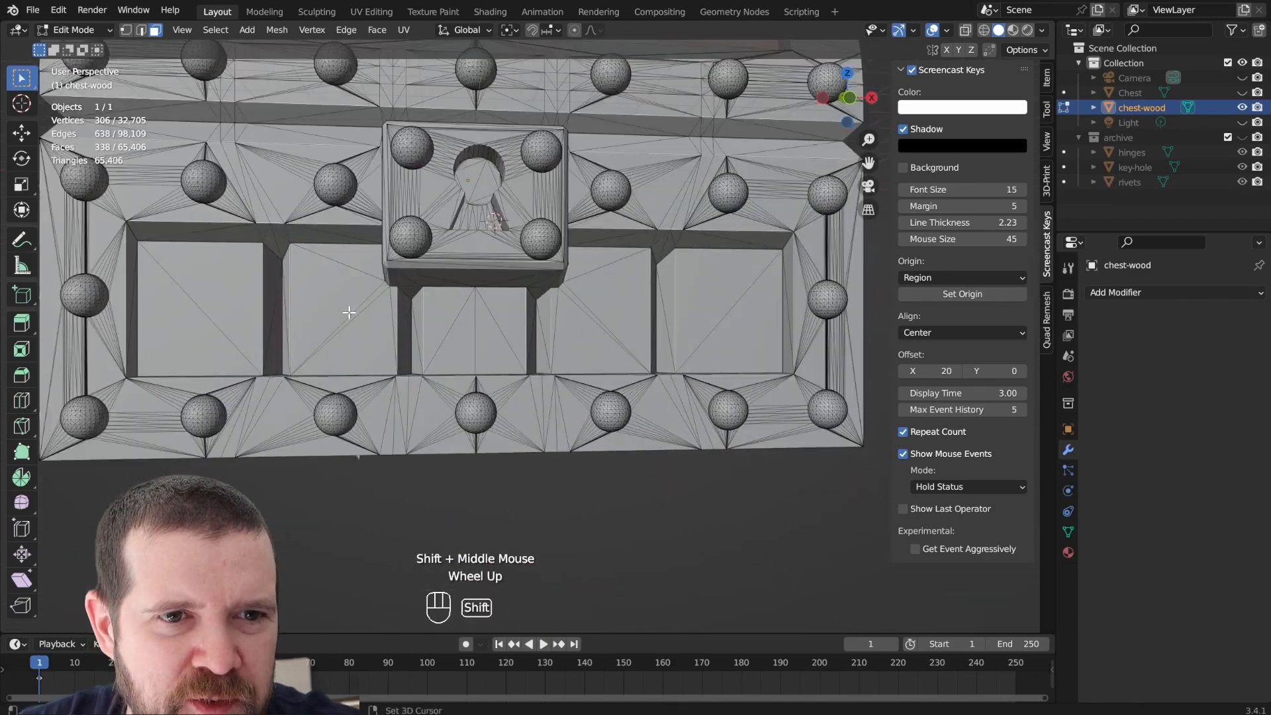
shift+middle_drag(346, 307, 253, 406)
key(c)
mouse_move(253, 405)
mouse_down()
mouse_move(259, 390)
mouse_move(325, 377)
mouse_move(356, 355)
mouse_move(374, 395)
mouse_move(488, 406)
mouse_move(596, 408)
mouse_move(724, 377)
mouse_move(749, 384)
mouse_up()
right_click(749, 385)
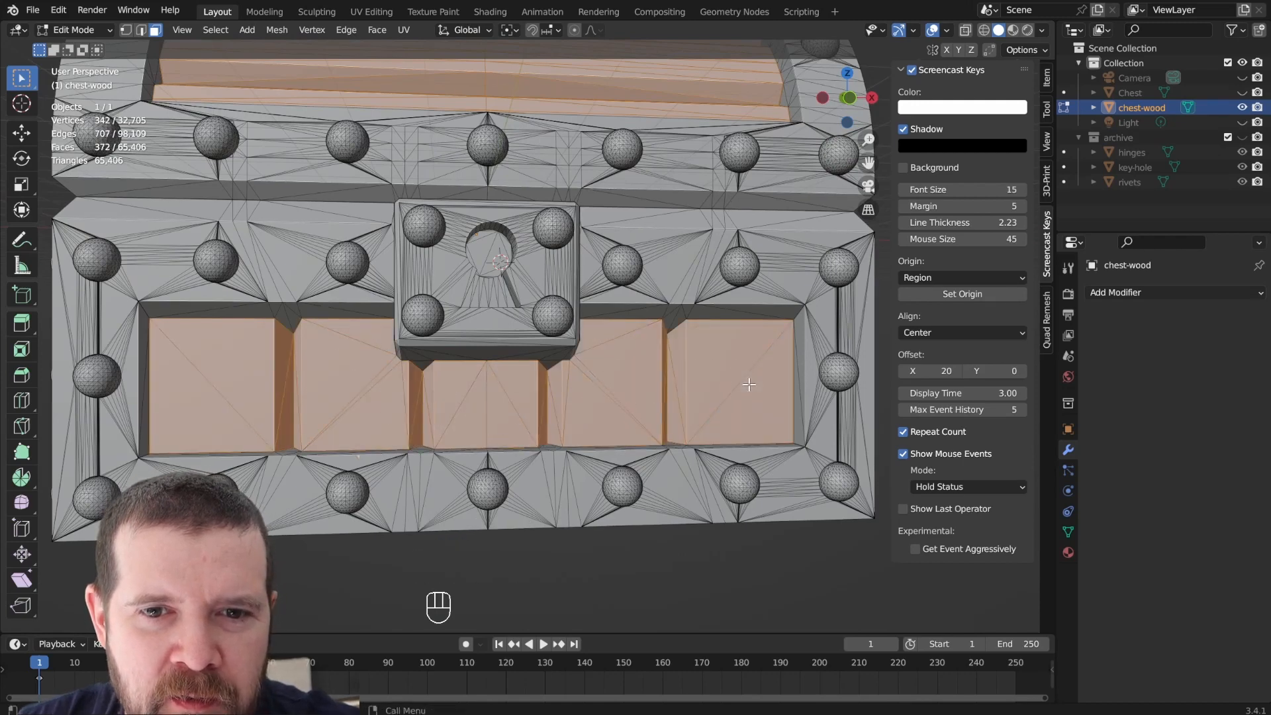
Invert the selection and delete the faces of the metal frame, rivets and lock, keeping only the wood.
scroll(749, 385, down, 2)
middle_drag(749, 385, 377, 390)
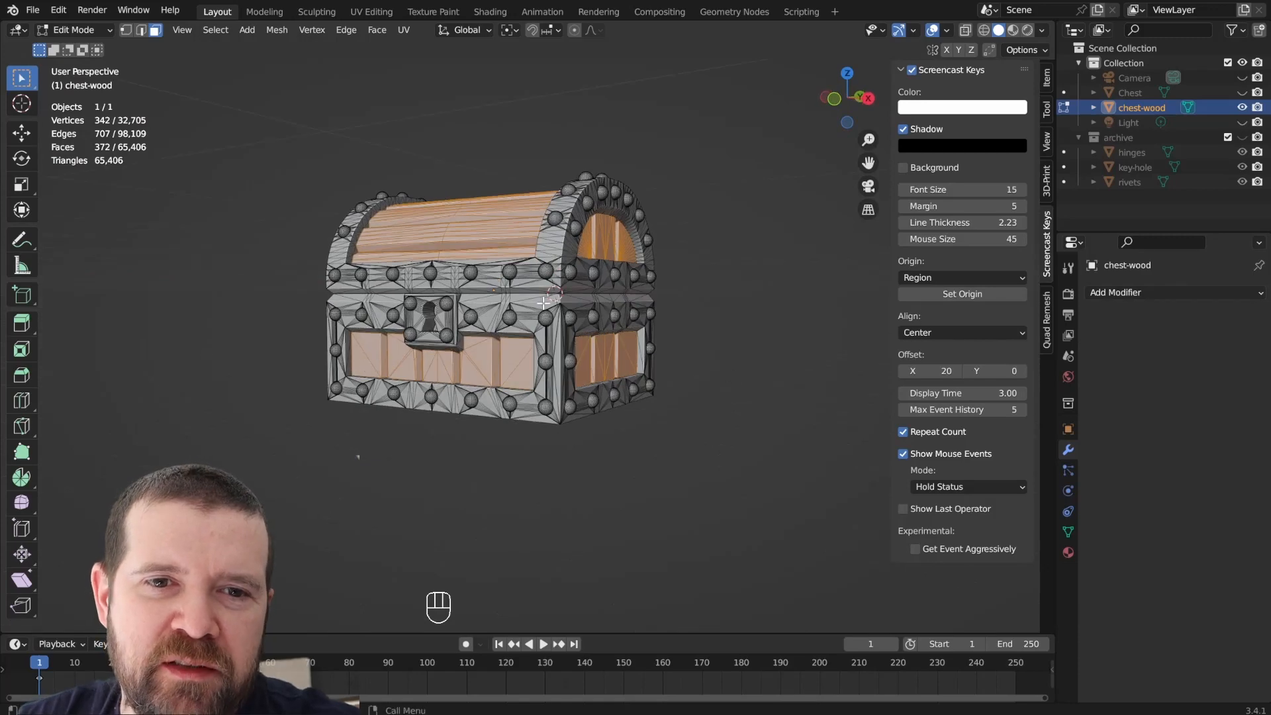
key(ctrl+i)
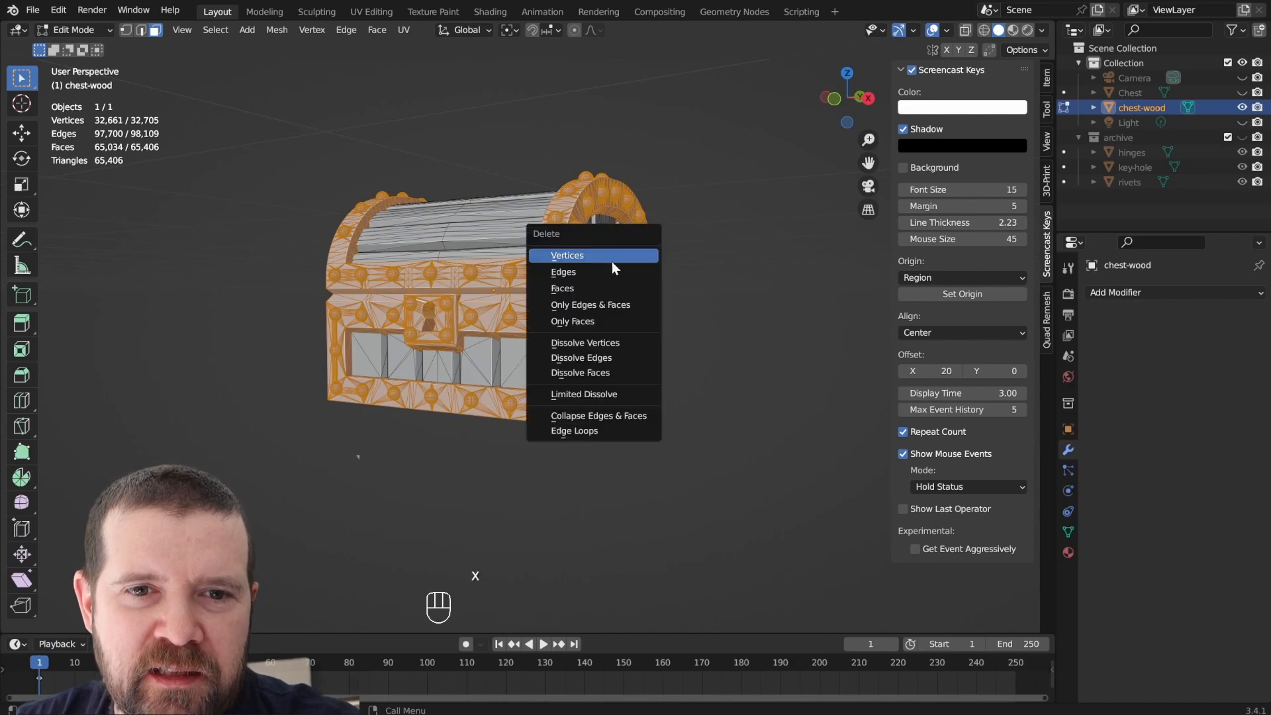
click(590, 289)
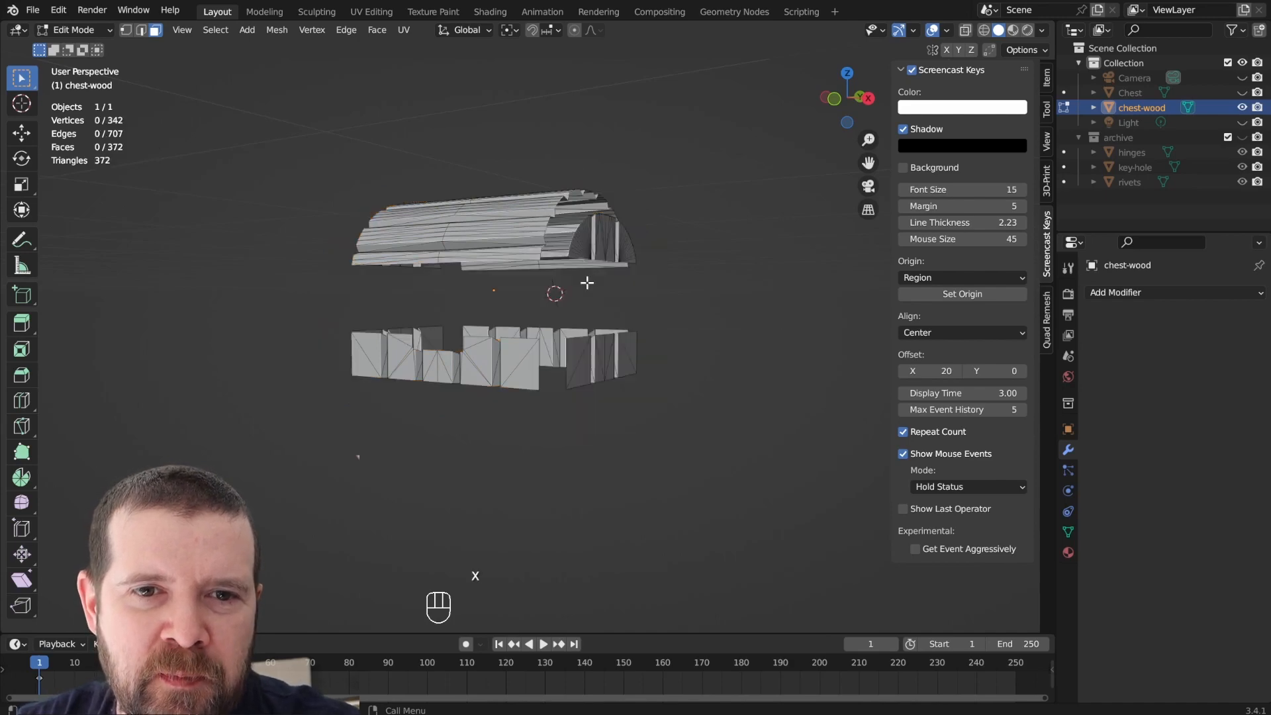
Create faces joining the lid planks to the arched end panels at both lower corners of one lid end.
mouse_move(589, 283)
middle_down()
mouse_move(609, 373)
mouse_move(712, 295)
mouse_move(696, 309)
mouse_move(629, 271)
mouse_move(526, 251)
mouse_move(616, 298)
mouse_move(652, 347)
mouse_move(763, 329)
mouse_move(754, 370)
mouse_move(564, 306)
mouse_move(615, 310)
mouse_move(577, 303)
middle_up()
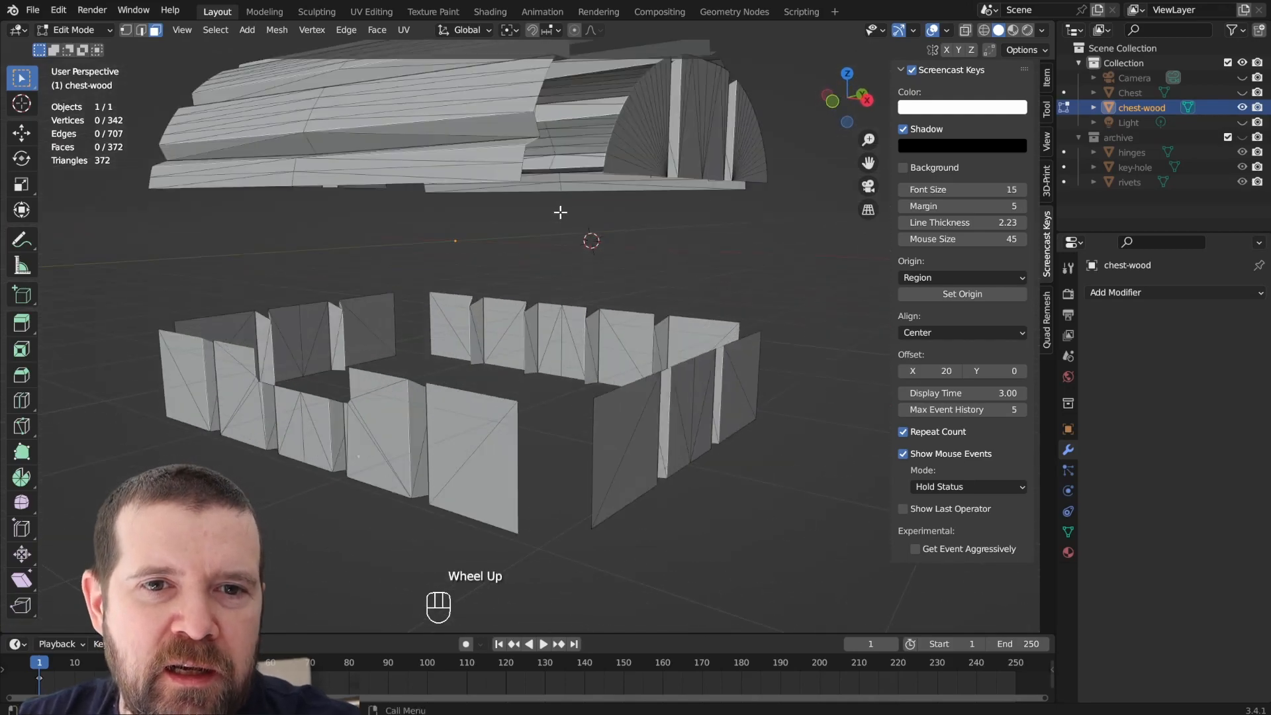
shift+scroll(561, 213, up, 1)
shift+middle_drag(561, 213, 534, 343)
scroll(582, 364, up, 1)
scroll(538, 338, down, 2)
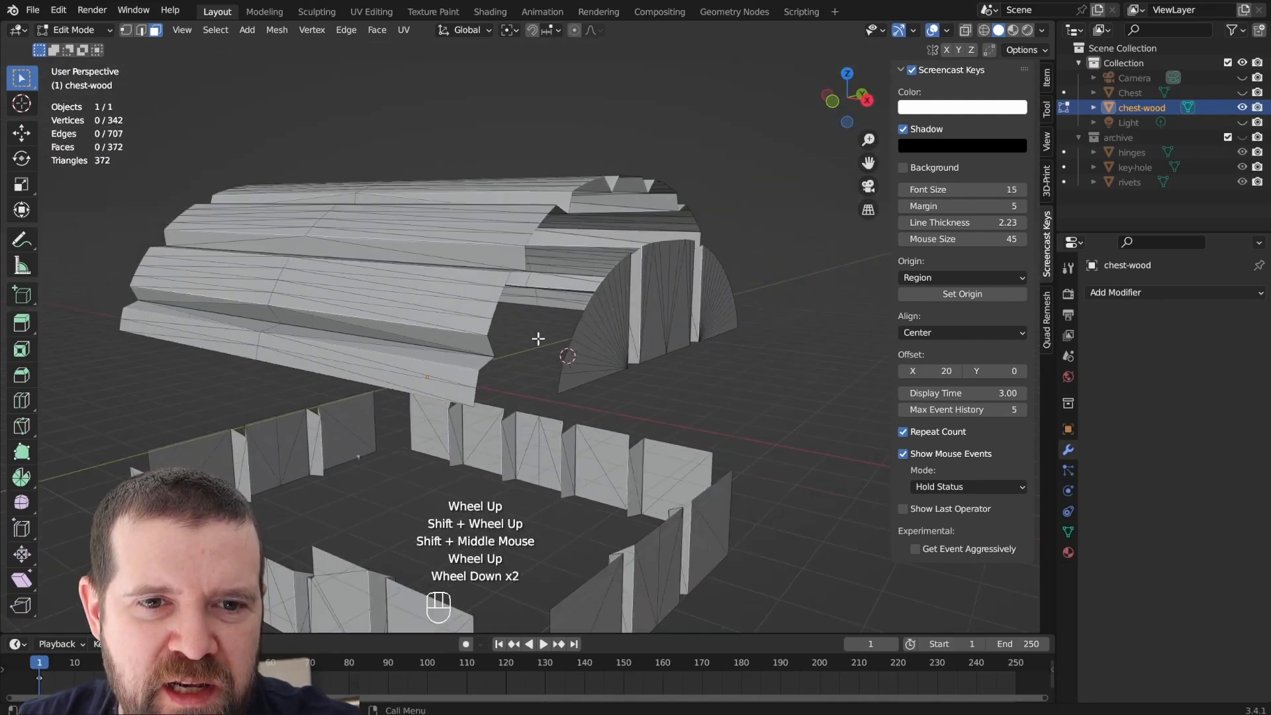
key(2)
click(481, 392)
middle_drag(568, 389, 680, 375)
shift+click(469, 369)
key(f)
click(459, 357)
shift+click(442, 331)
key(f)
Fill the remaining arch-shaped gap between the planks and end panels with a face and triangulate it.
alt+click(437, 328)
key(f)
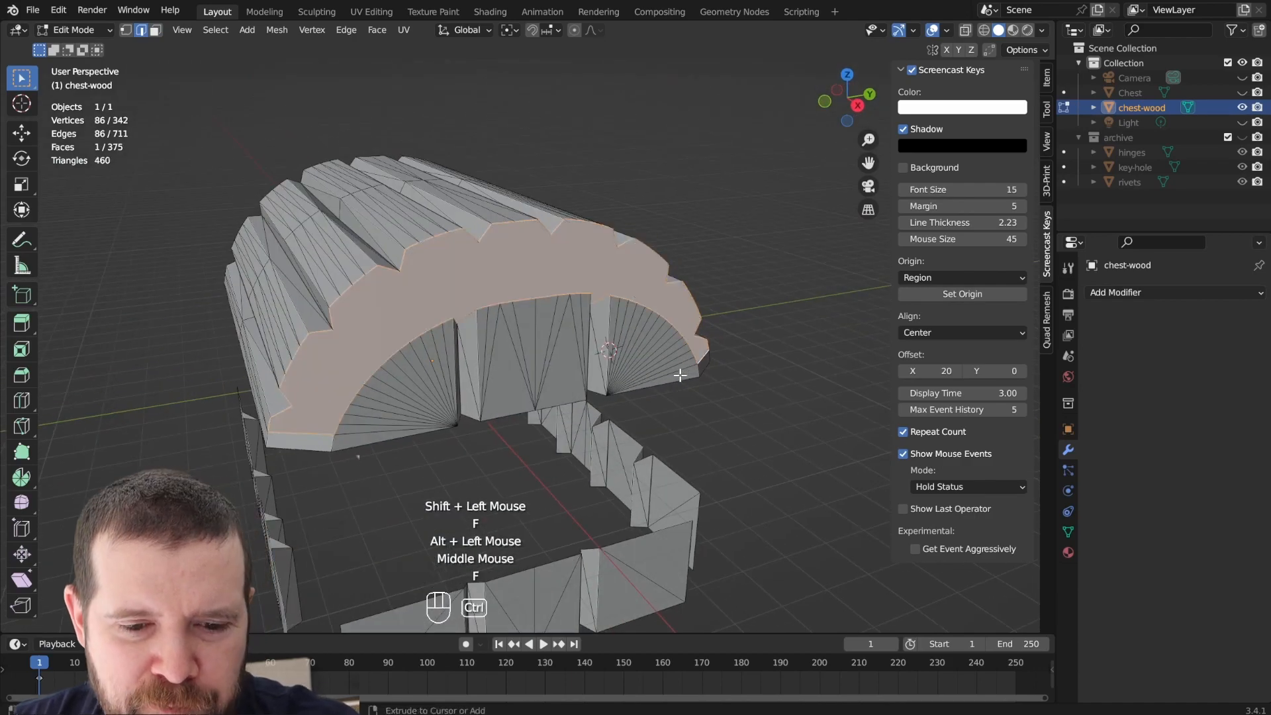
key(ctrl+t)
Move all end vertices of the lid planks at the lid's positive X end outward along X to the arched end panel's inner edge.
middle_drag(523, 360, 662, 378)
key(KP_1)
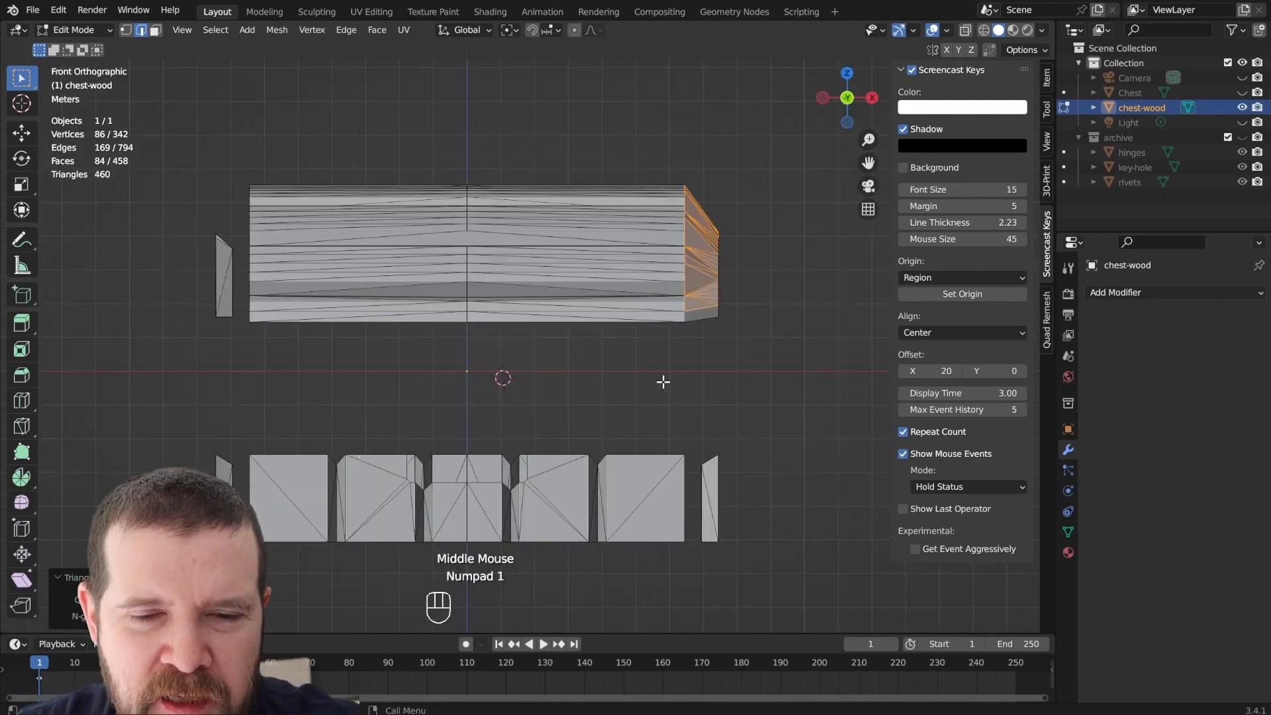
key(alt+a)
shift+middle_drag(707, 309, 669, 332)
key(1)
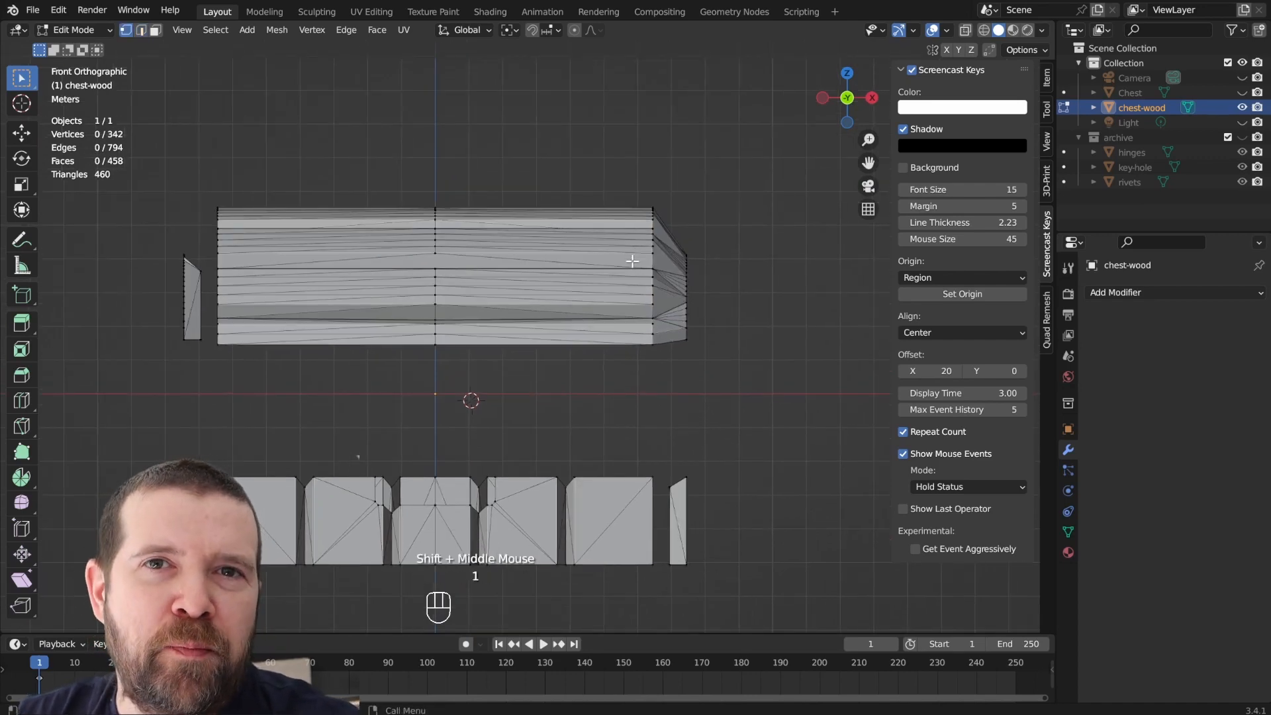
shift+middle_drag(723, 258, 723, 285)
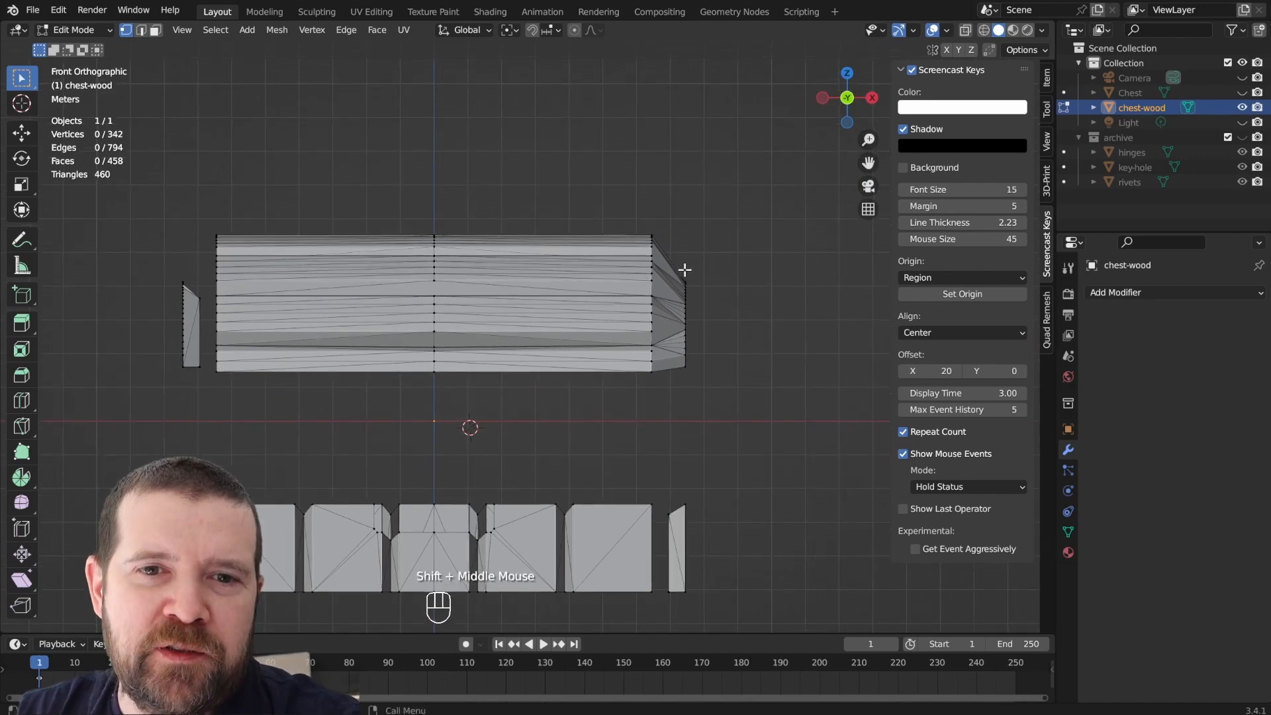
key(z)
scroll(673, 250, up, 2)
key(b)
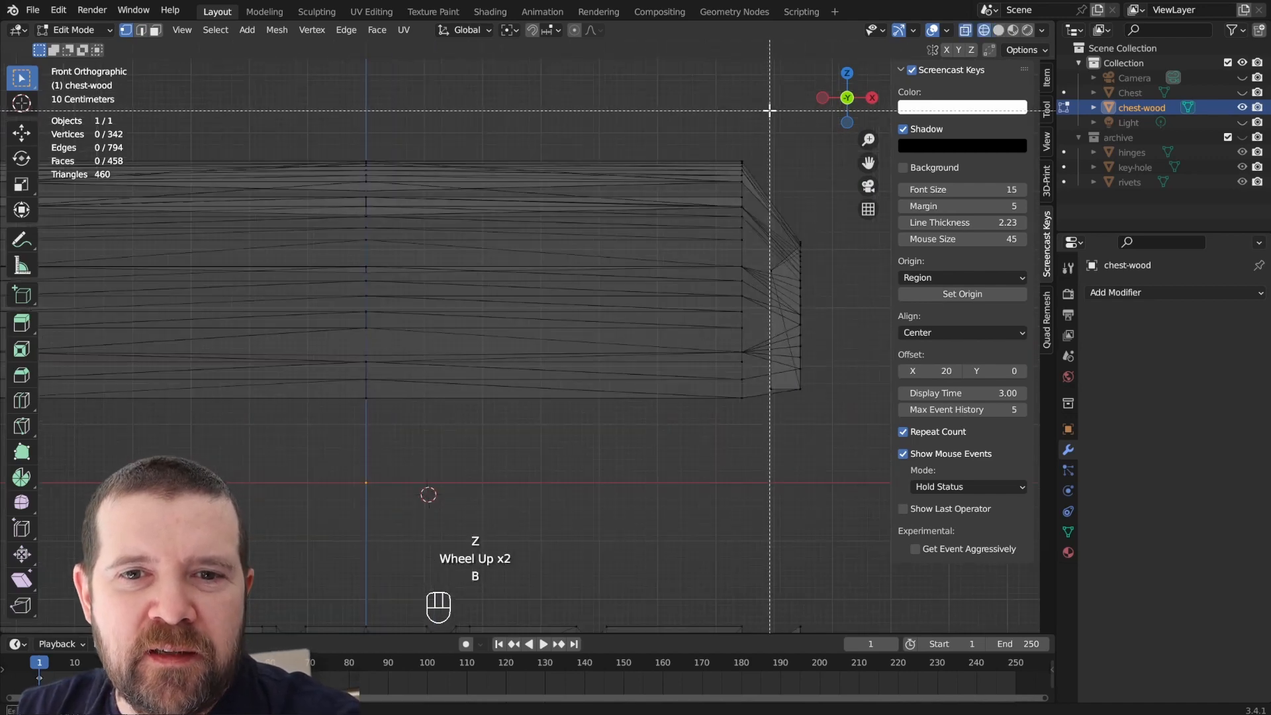
right_click(770, 111)
drag(760, 120, 636, 457)
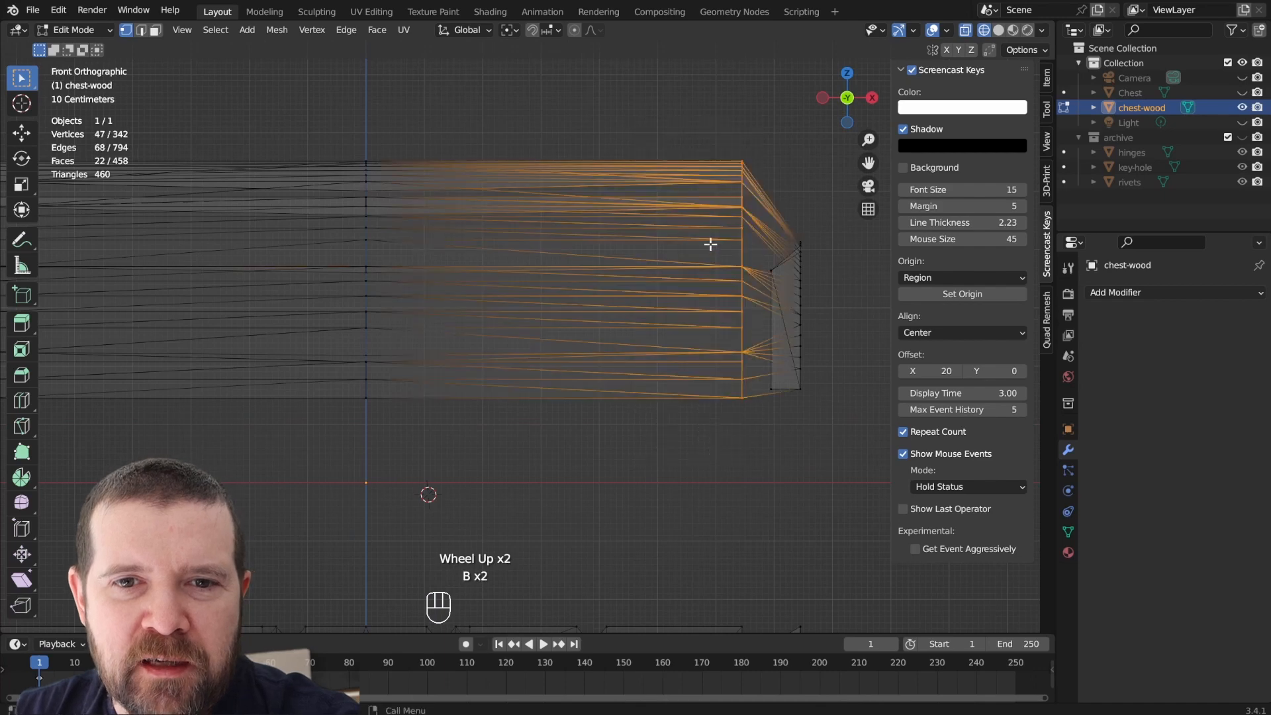
shift+middle_drag(662, 244, 497, 286)
key(g)
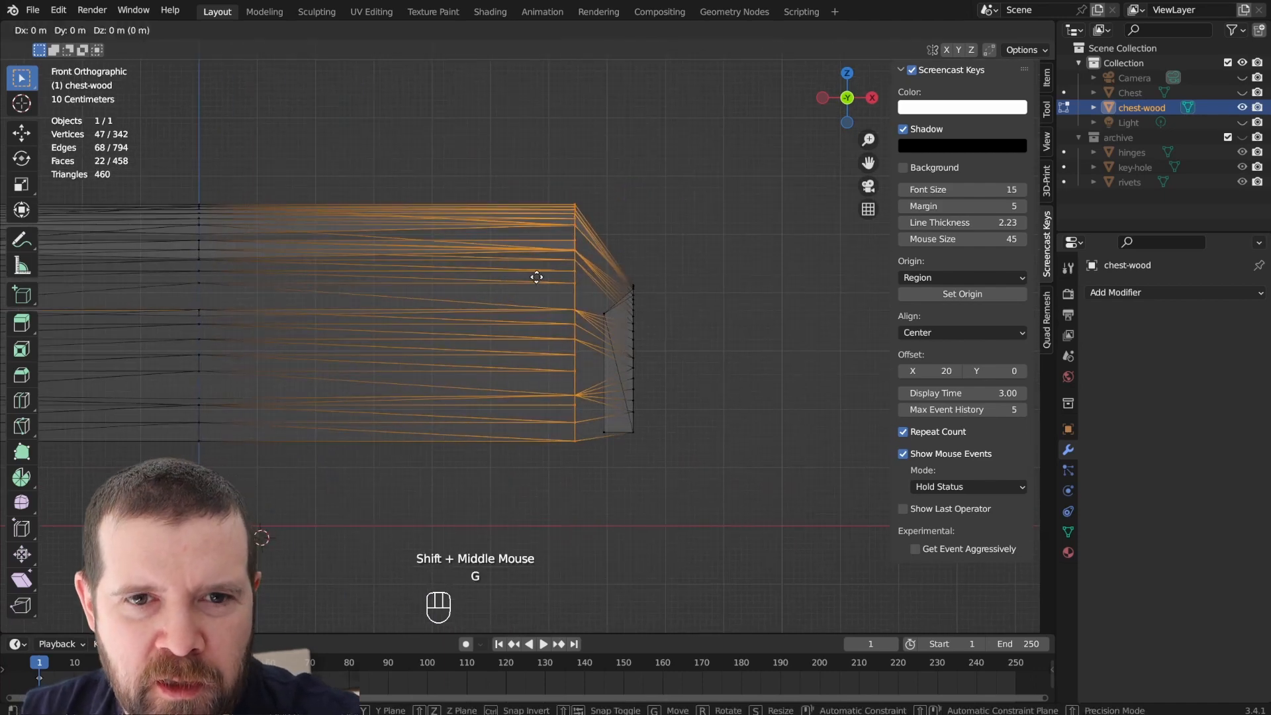
key(x)
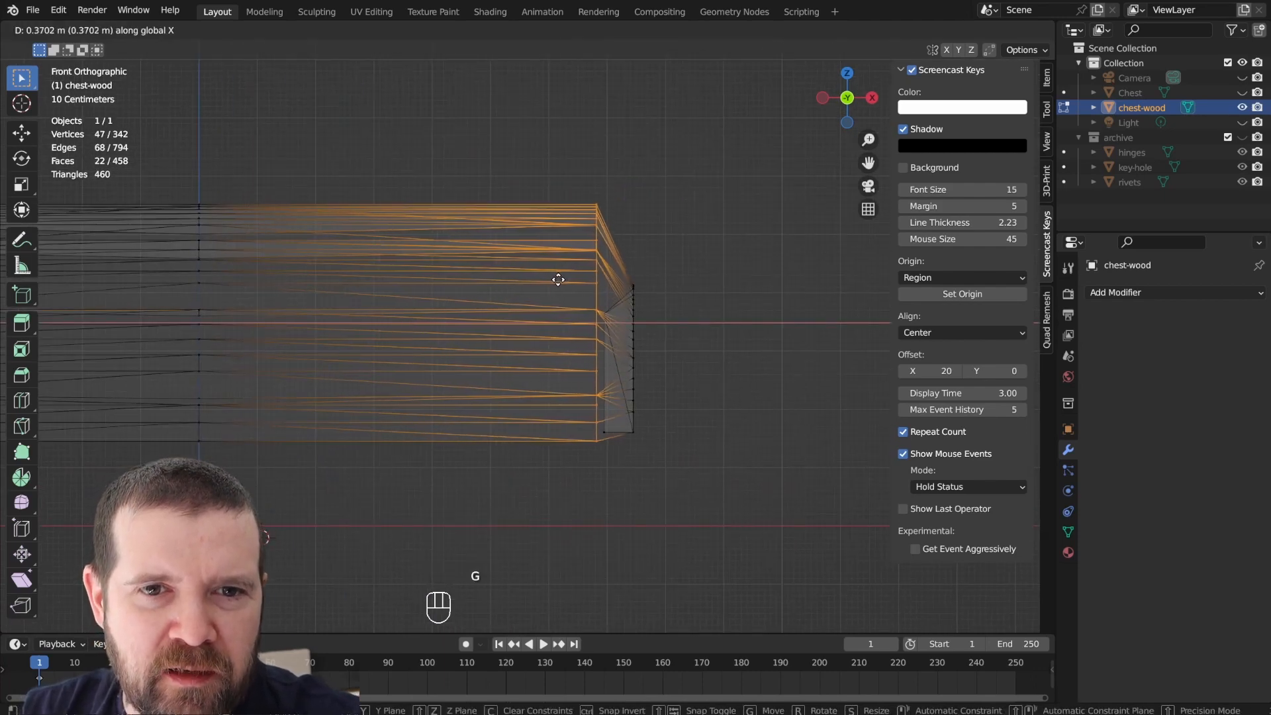
click(563, 279)
scroll(648, 283, down, 2)
Reveal the hidden objects to compare the lengthened lid planks with the chest's metal frame, and isolate chest-wood again.
key(Tab)
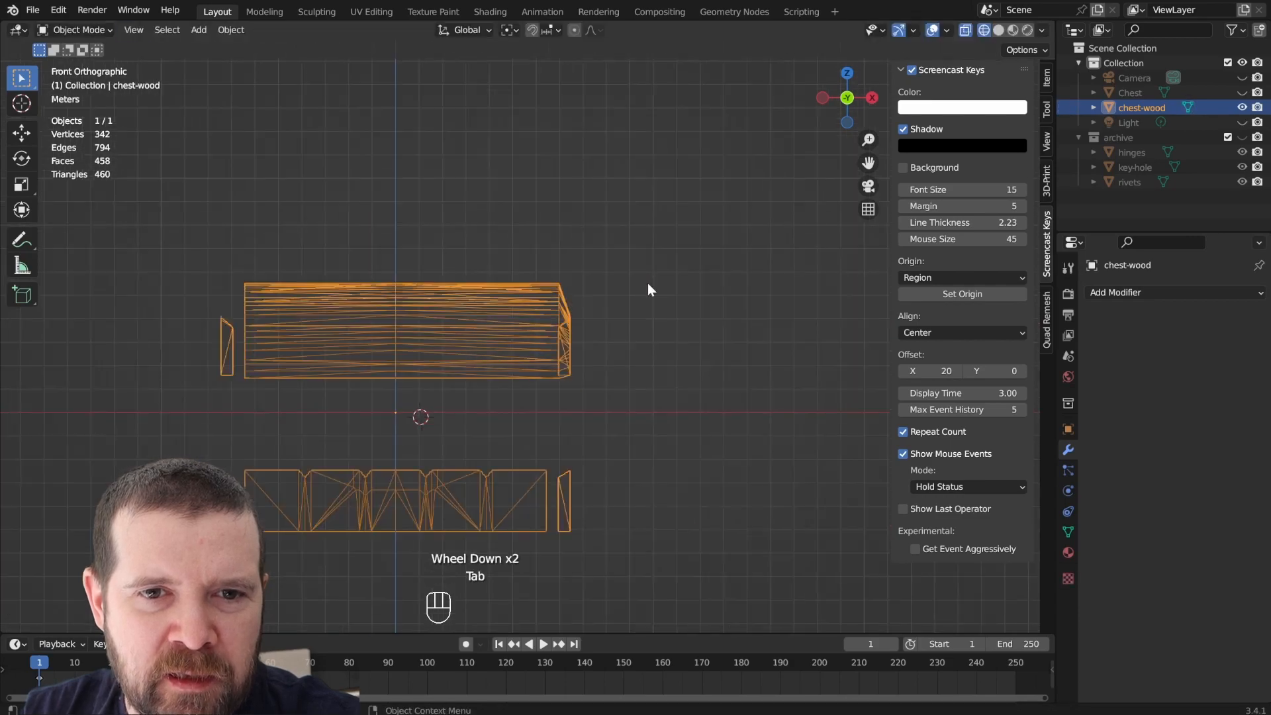
key(alt+h)
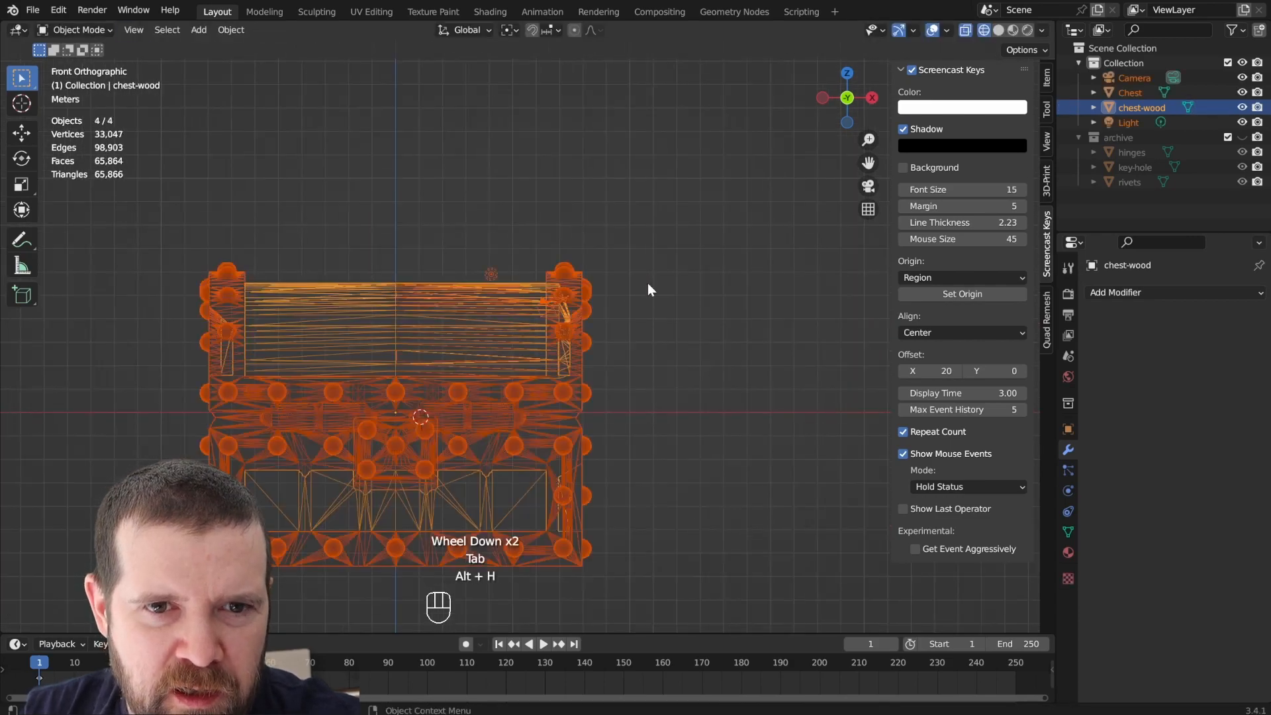
click(499, 287)
scroll(633, 332, up, 3)
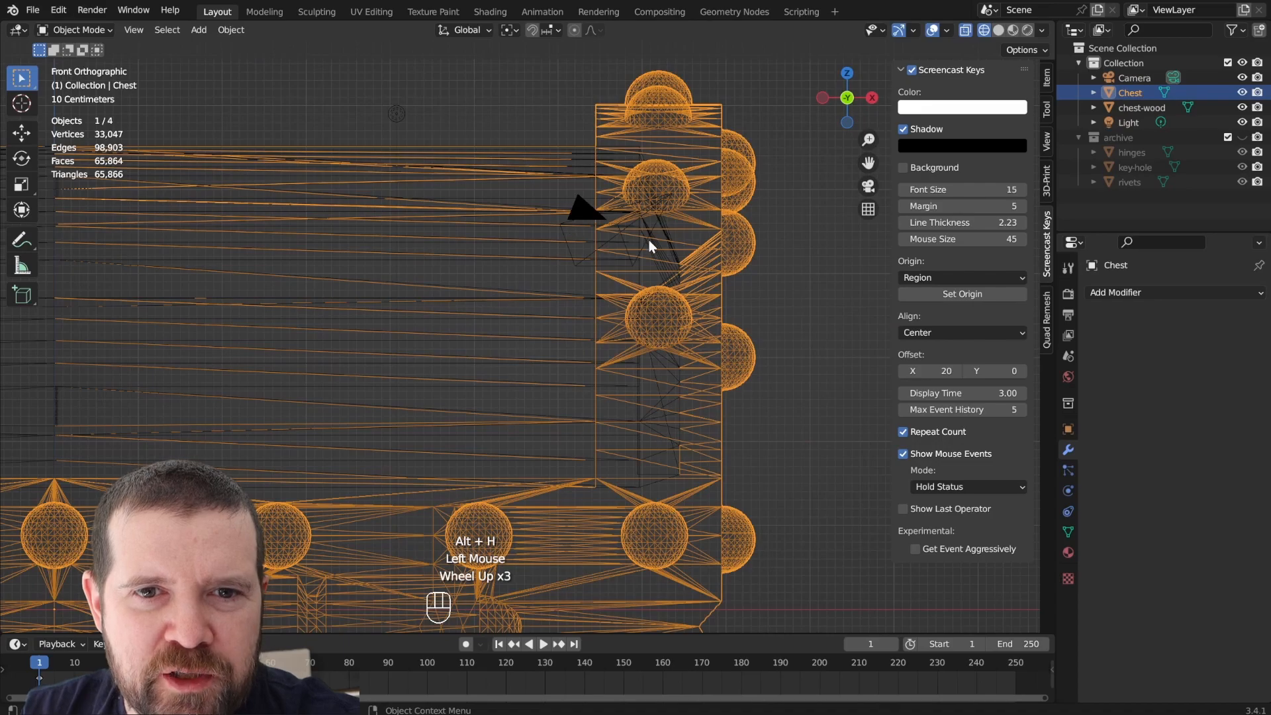
click(665, 235)
scroll(755, 233, down, 1)
middle_drag(755, 233, 751, 286)
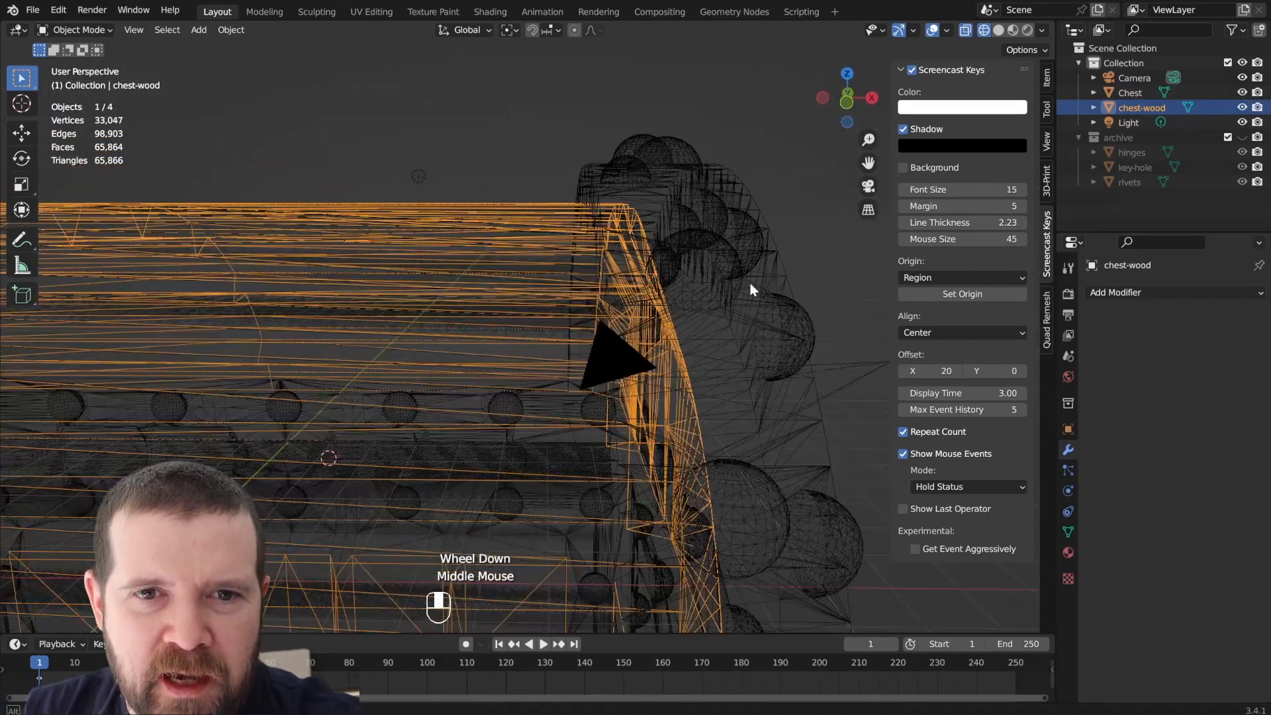
scroll(629, 212, down, 2)
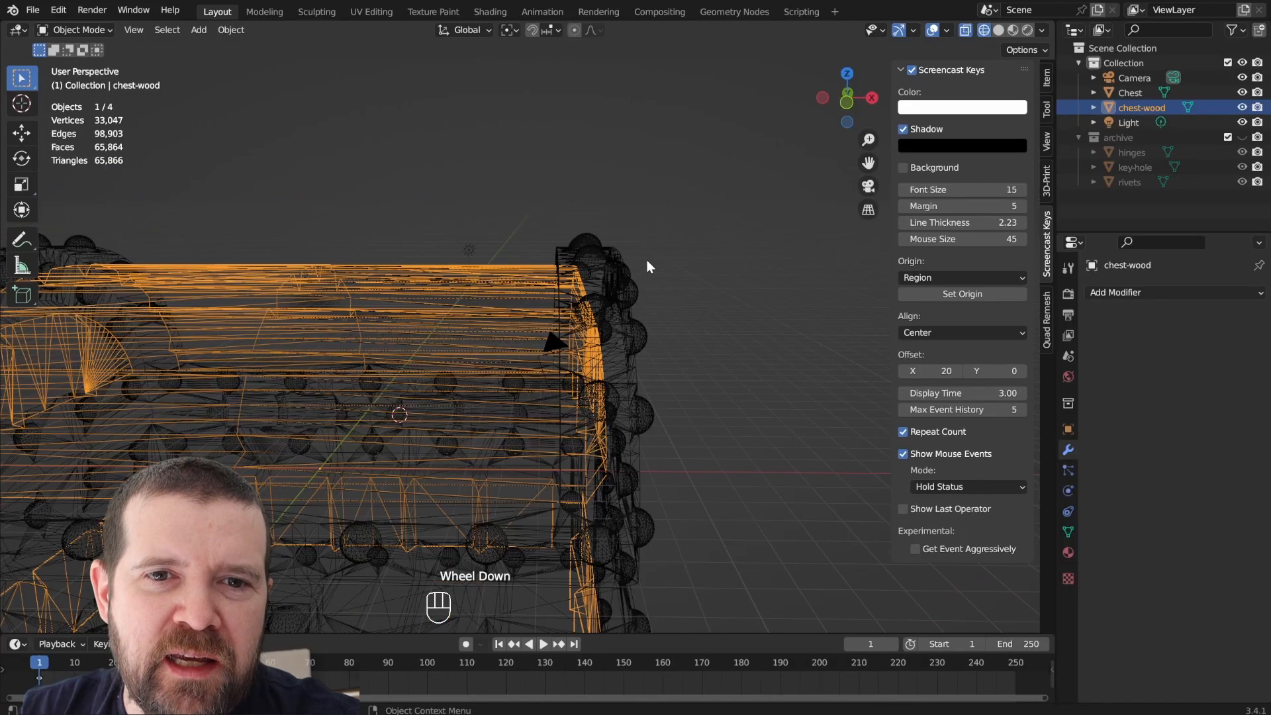
key(z)
click(589, 263)
mouse_move(312, 263)
shift+middle_down()
mouse_move(294, 265)
mouse_move(650, 233)
shift+middle_up()
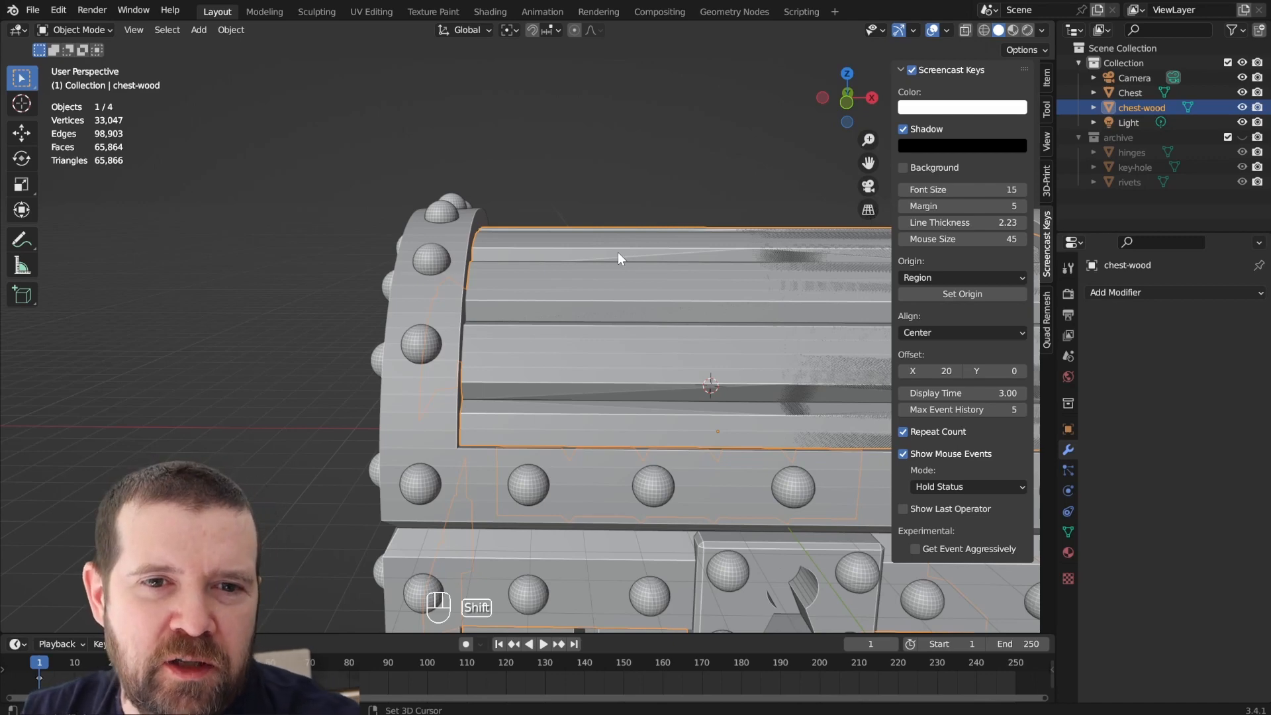
key(shift+h)
Create faces joining the lid planks to the arched end panels at both lower corners of the lid's open end.
middle_drag(350, 324, 557, 375)
key(Tab)
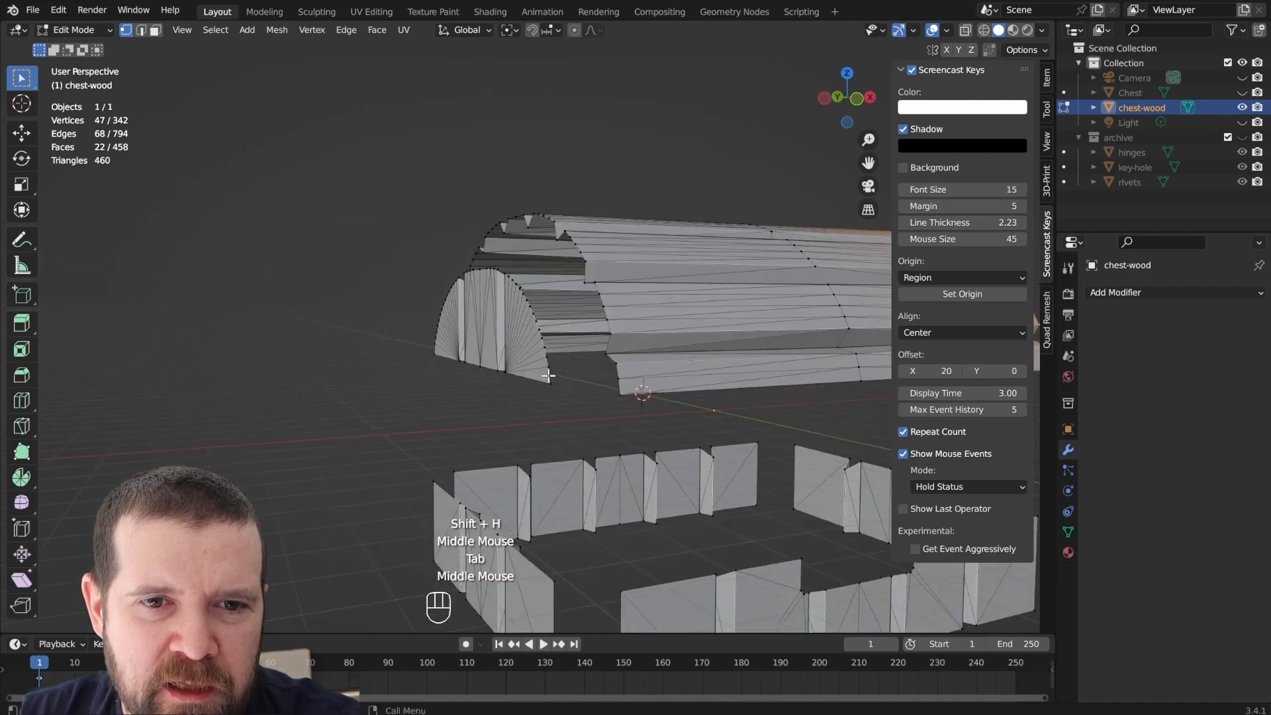
key(2)
click(556, 376)
shift+click(603, 394)
key(f)
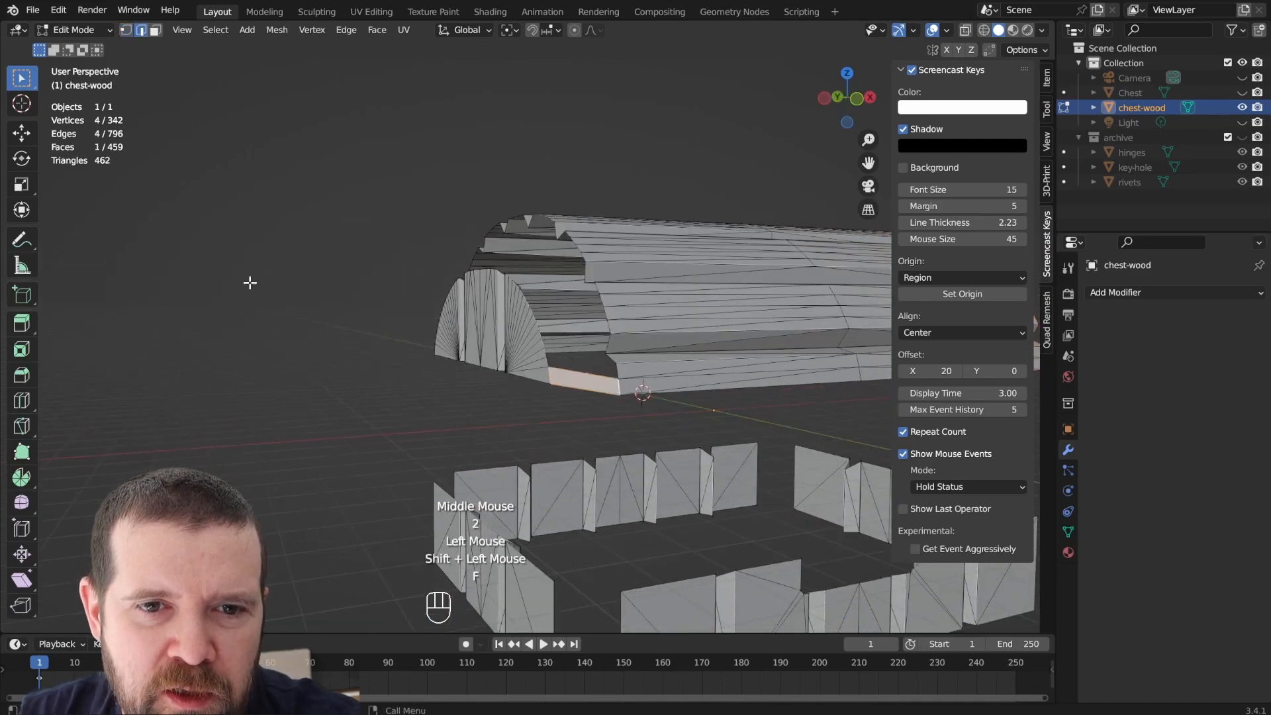
middle_drag(250, 281, 335, 321)
click(403, 356)
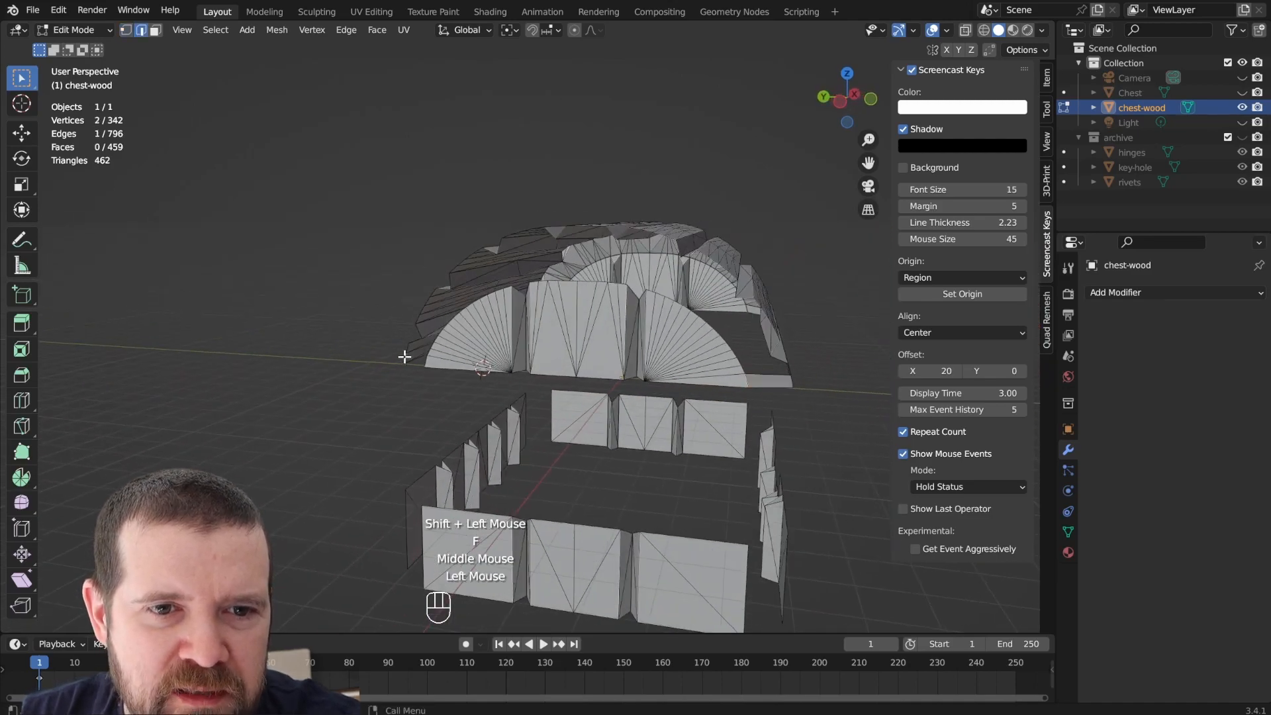
middle_drag(458, 376, 504, 393)
scroll(504, 393, up, 1)
shift+click(419, 372)
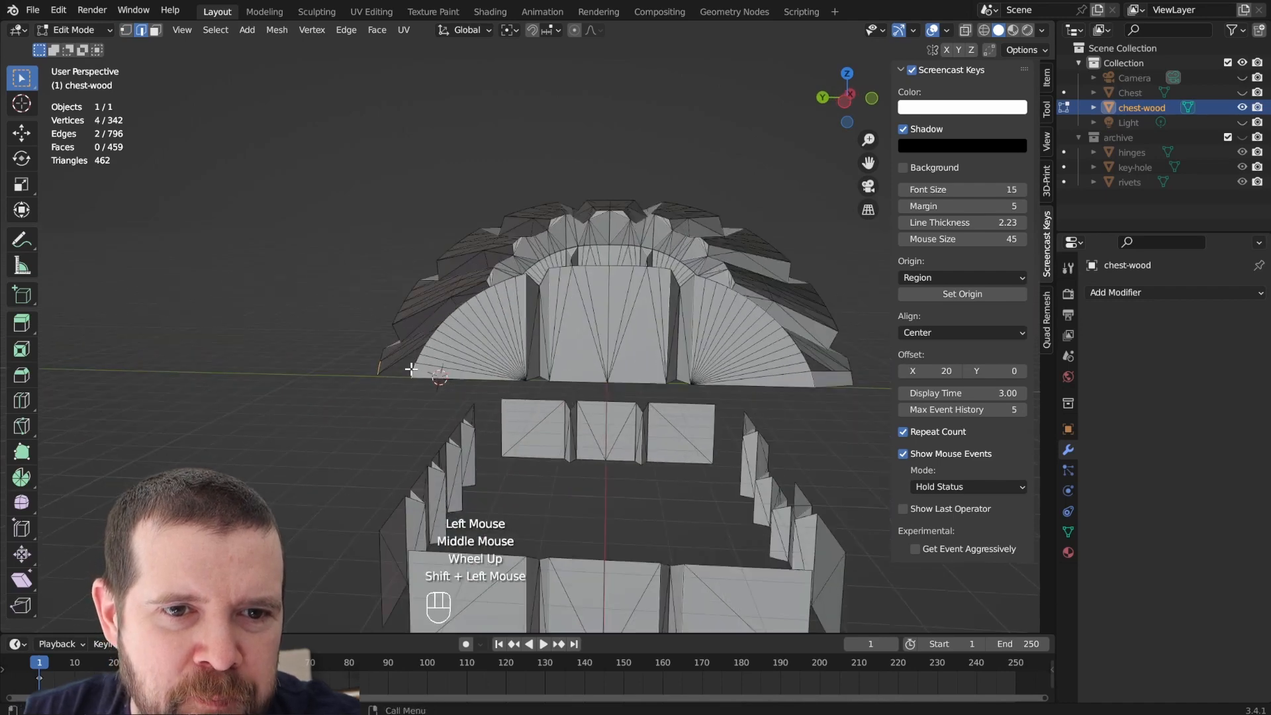
key(f)
Fill the arch-shaped gap at this lid end with a face and triangulate it.
alt+click(400, 365)
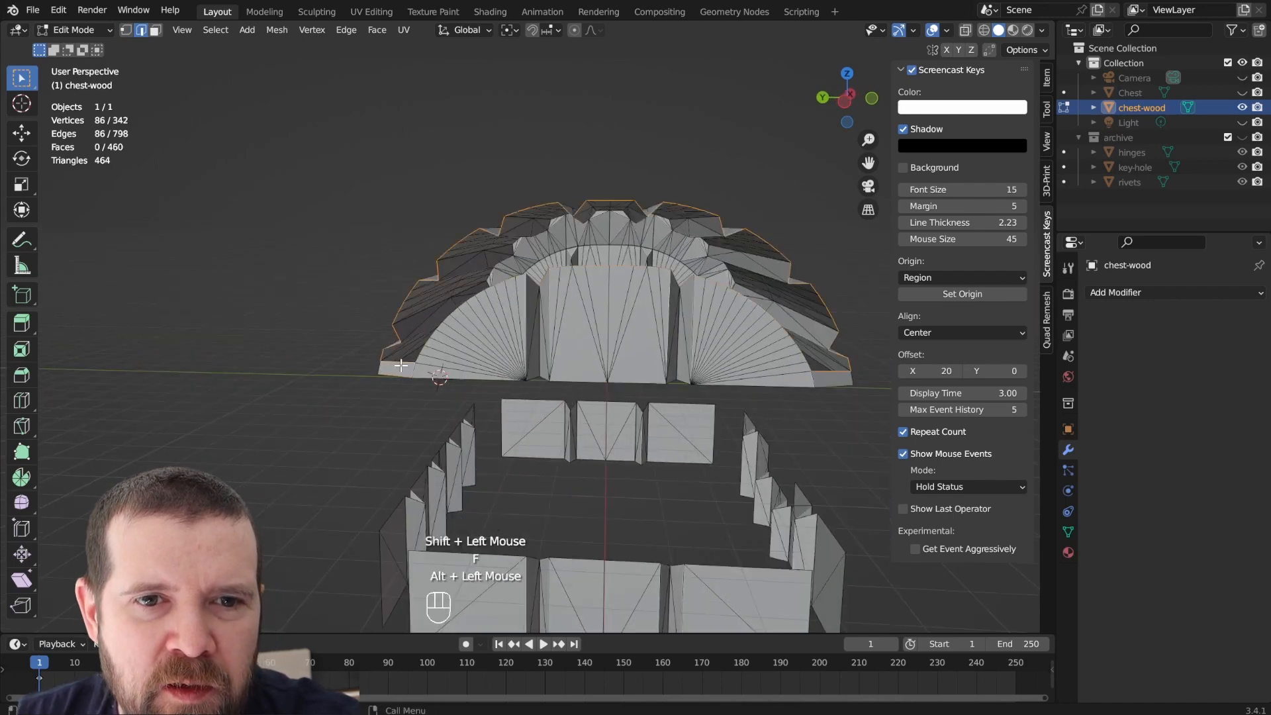
key(f)
key(ctrl+t)
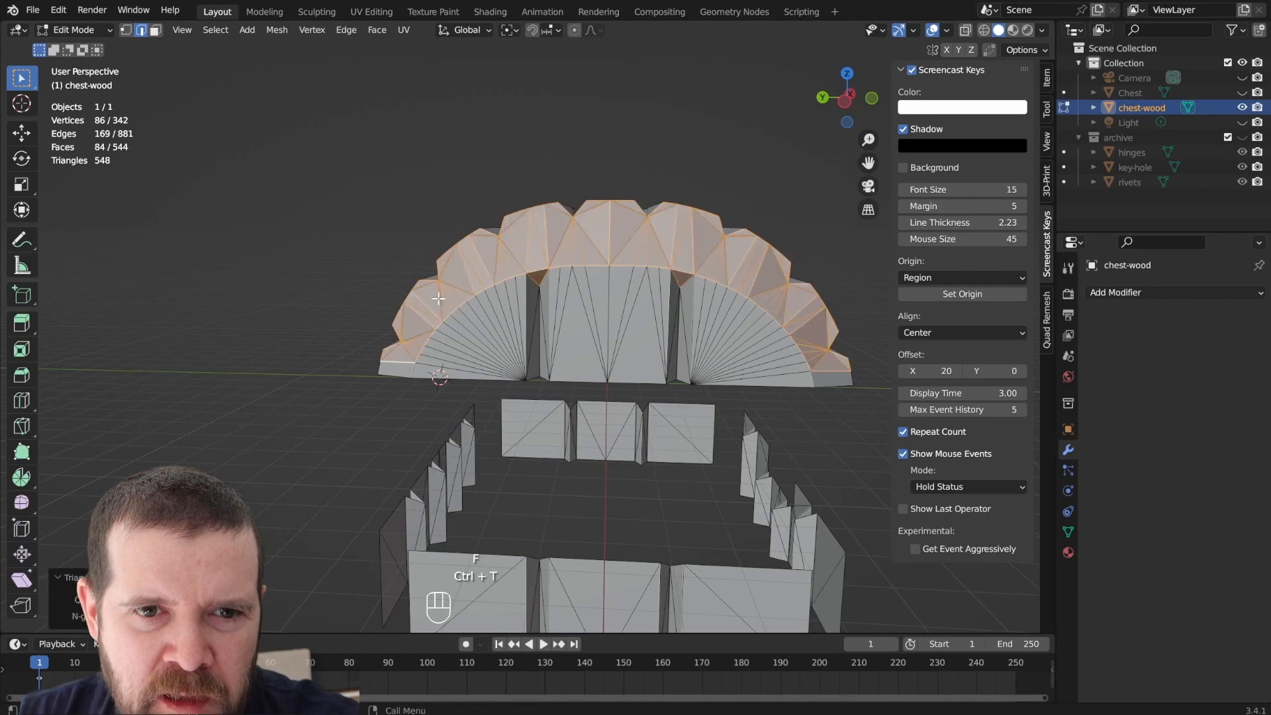
middle_drag(438, 299, 437, 358)
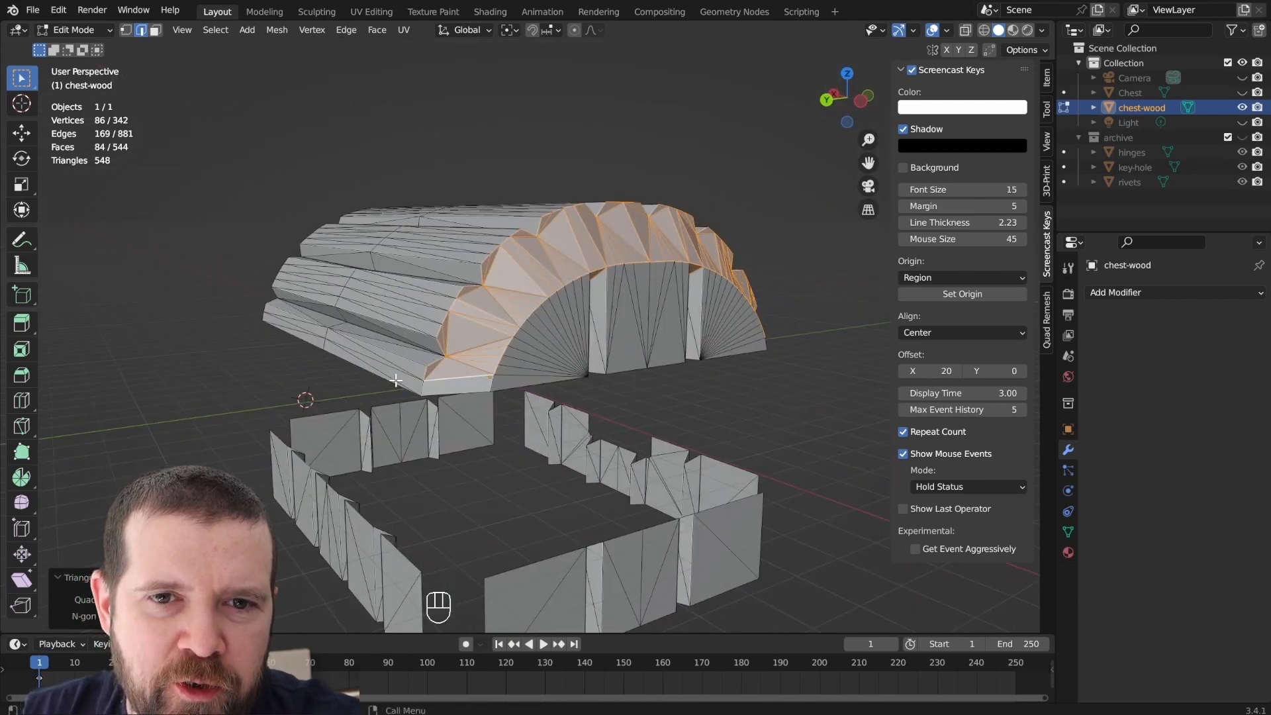
Move all end vertices of the lid planks at the negative X end outward along X, just past the arched panel's inner edge.
middle_drag(396, 381, 534, 420)
key(KP_1)
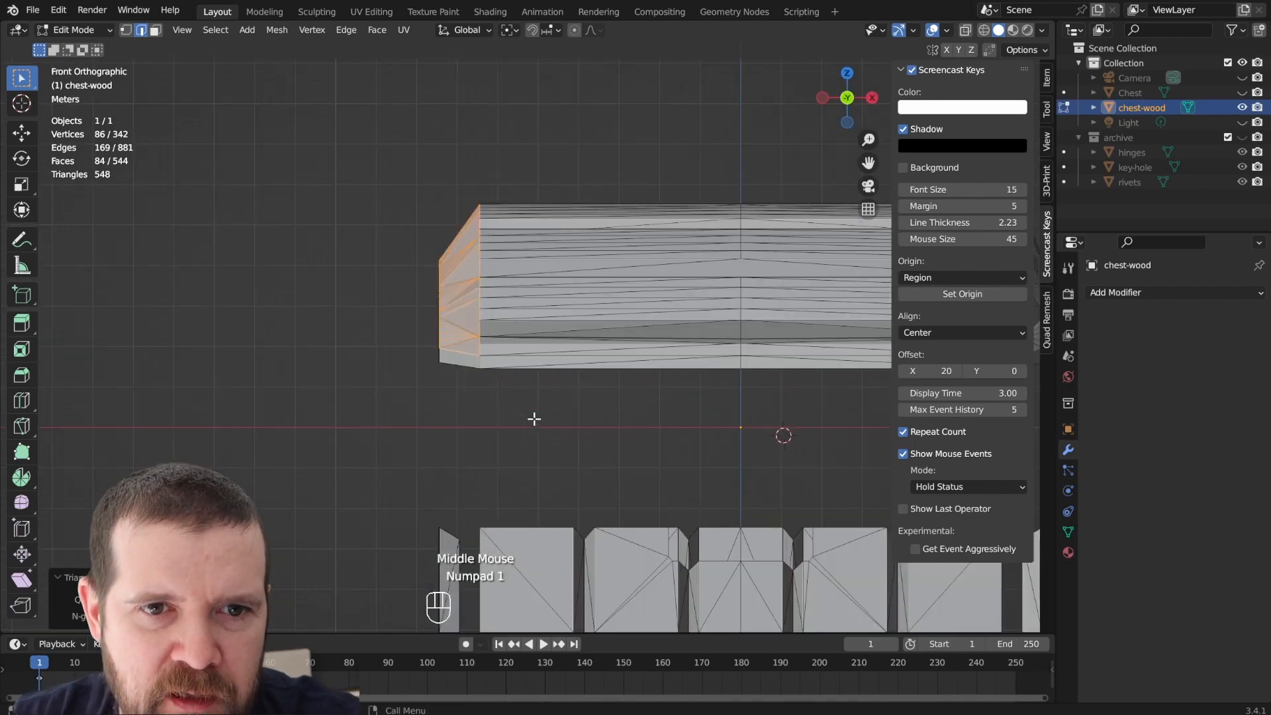
key(1)
key(z)
key(alt+a)
key(b)
drag(512, 160, 472, 406)
scroll(523, 229, up, 2)
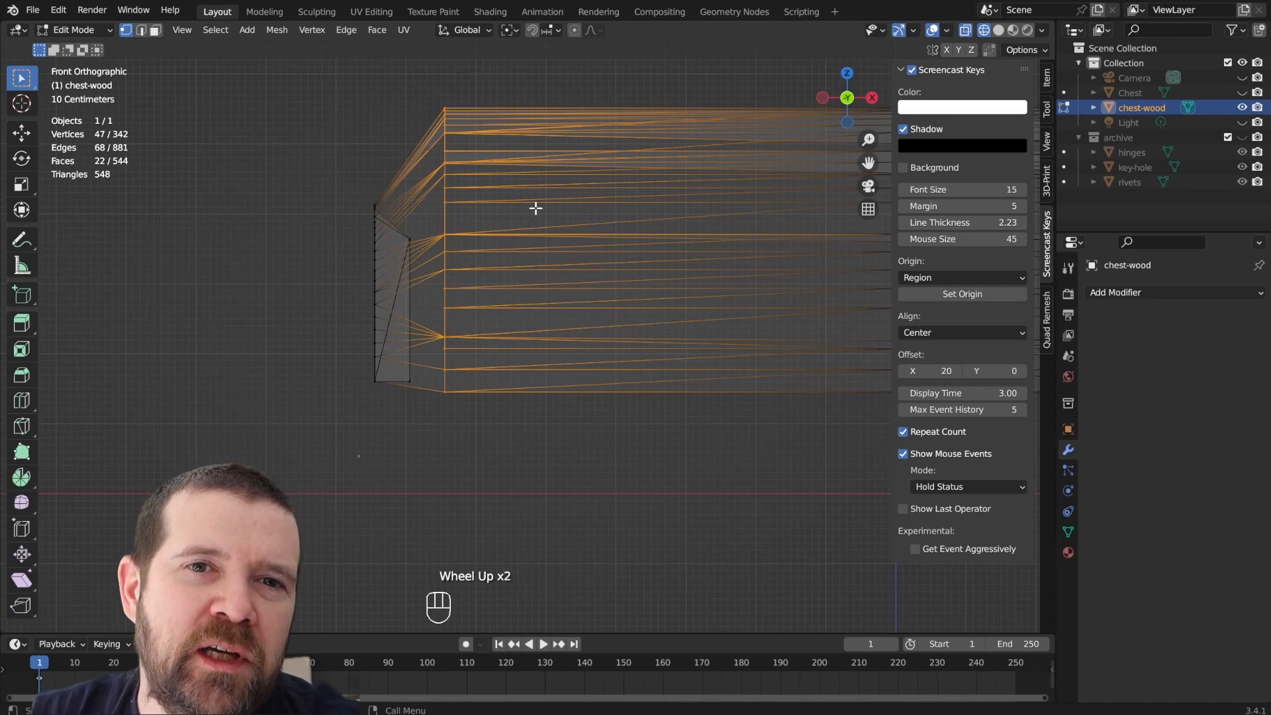
key(g)
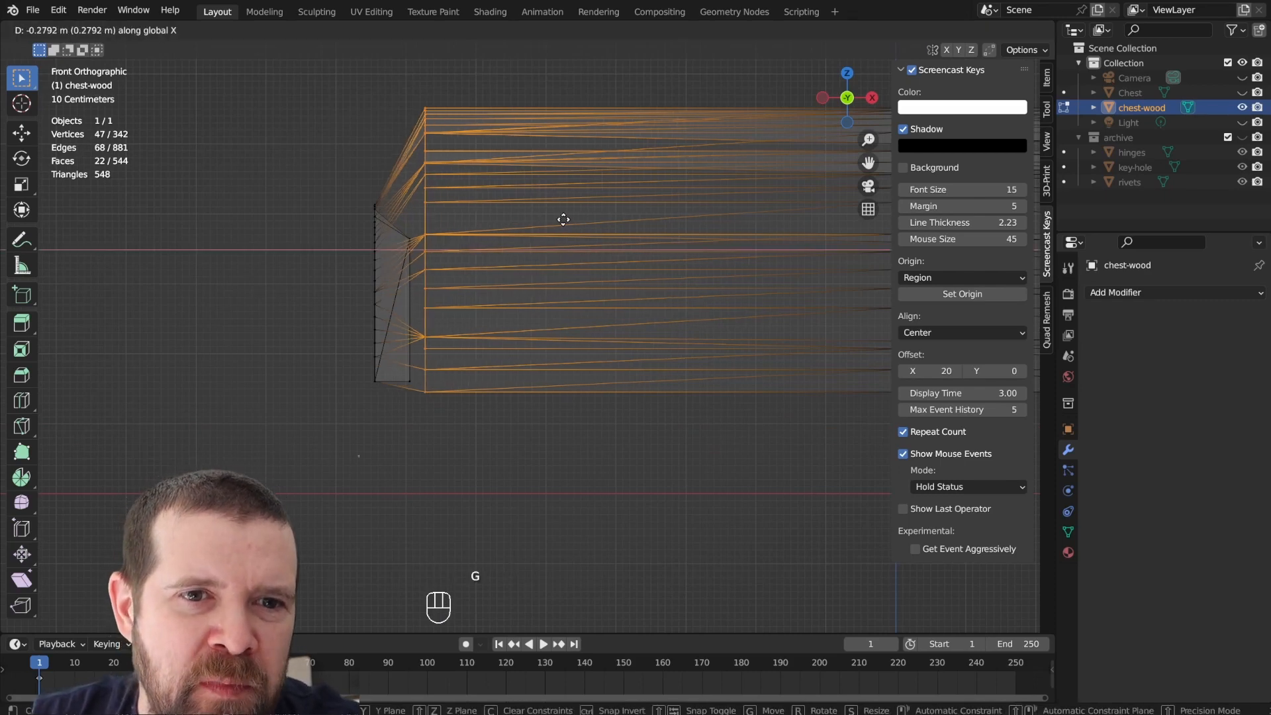
click(535, 220)
scroll(535, 220, down, 2)
key(Tab)
Flatten the upper vertices of all the chest body's wood panels to one height by scaling them to 0 along Z.
middle_drag(430, 249, 467, 320)
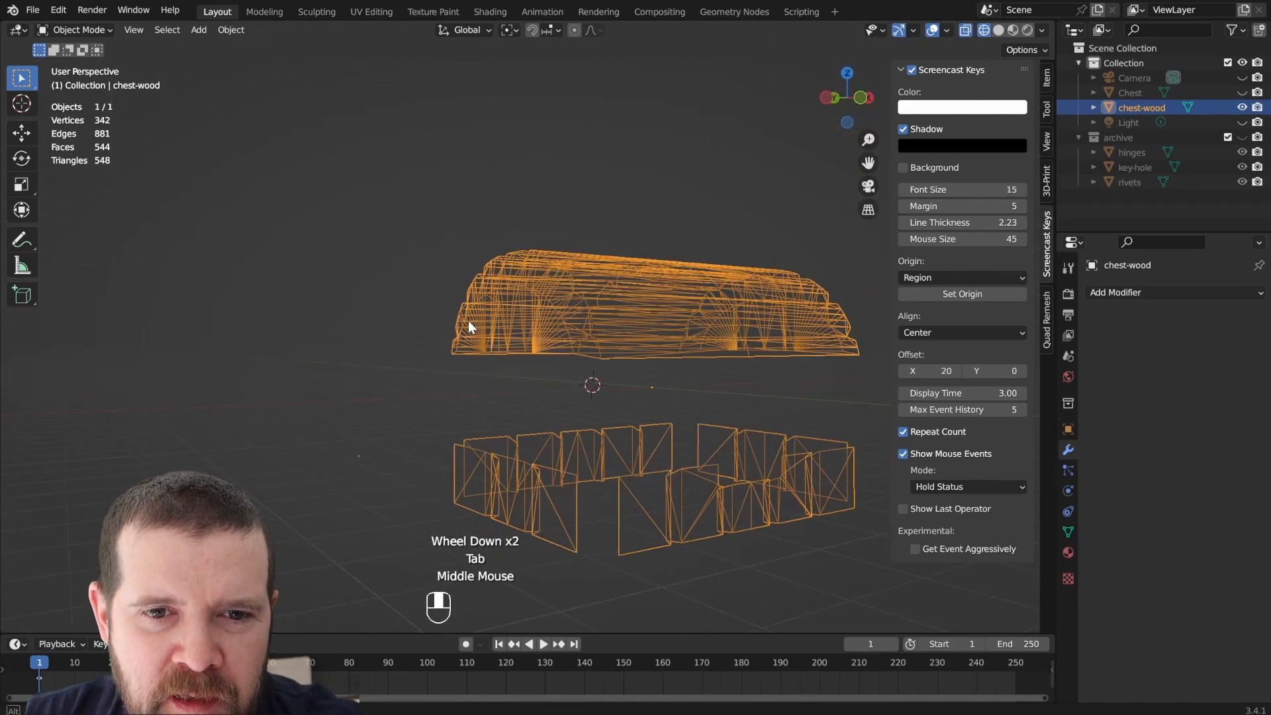
scroll(467, 321, up, 1)
middle_drag(528, 439, 466, 414)
key(KP_1)
key(Tab)
key(1)
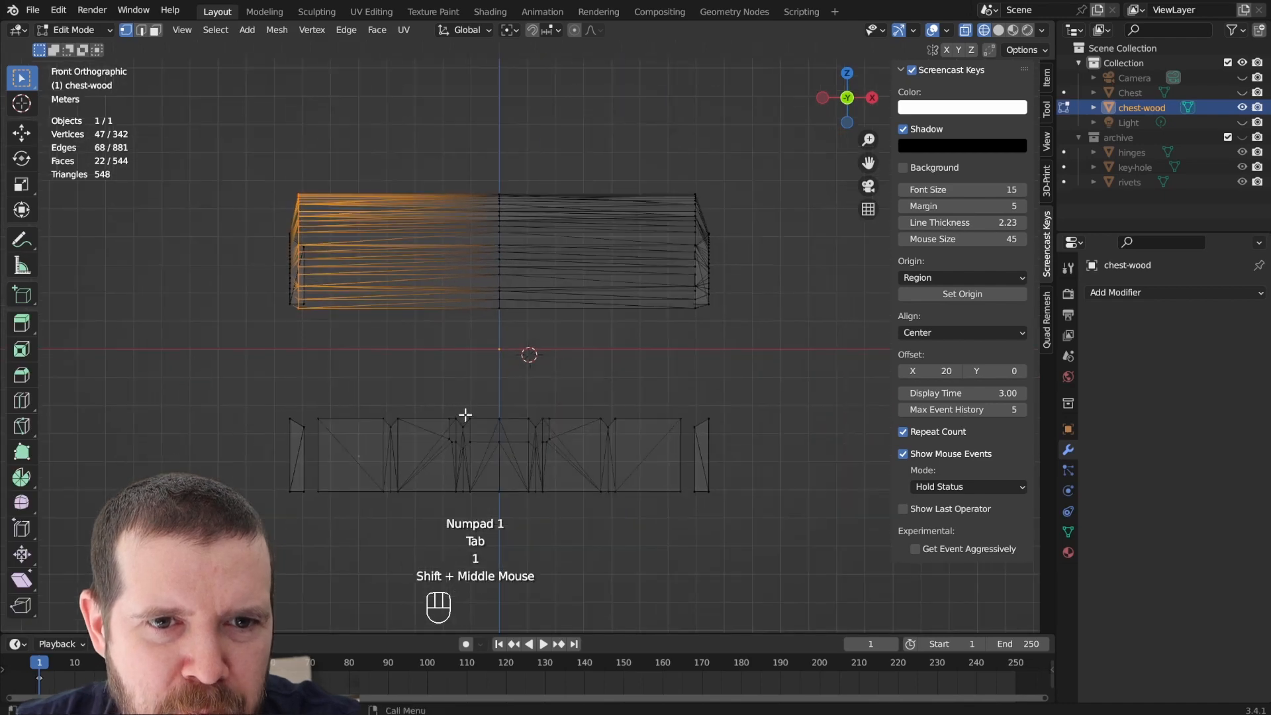
key(alt+a)
key(b)
drag(237, 371, 761, 460)
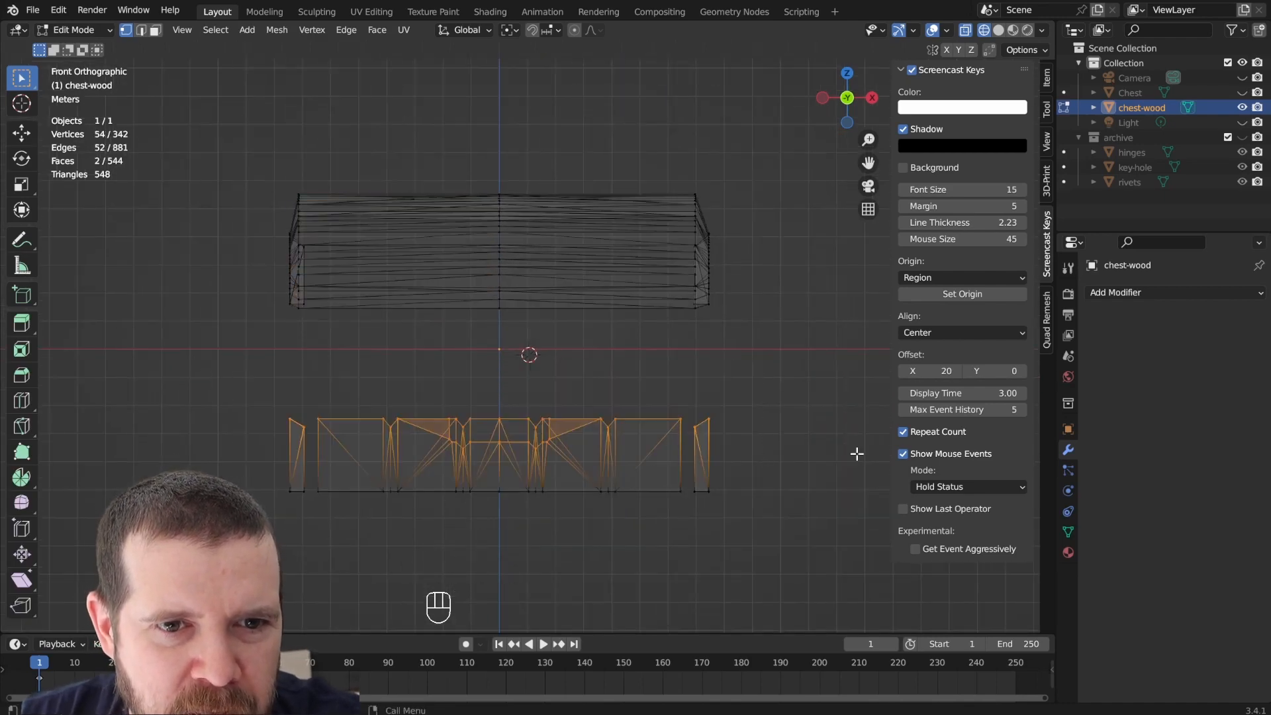
text(sz)
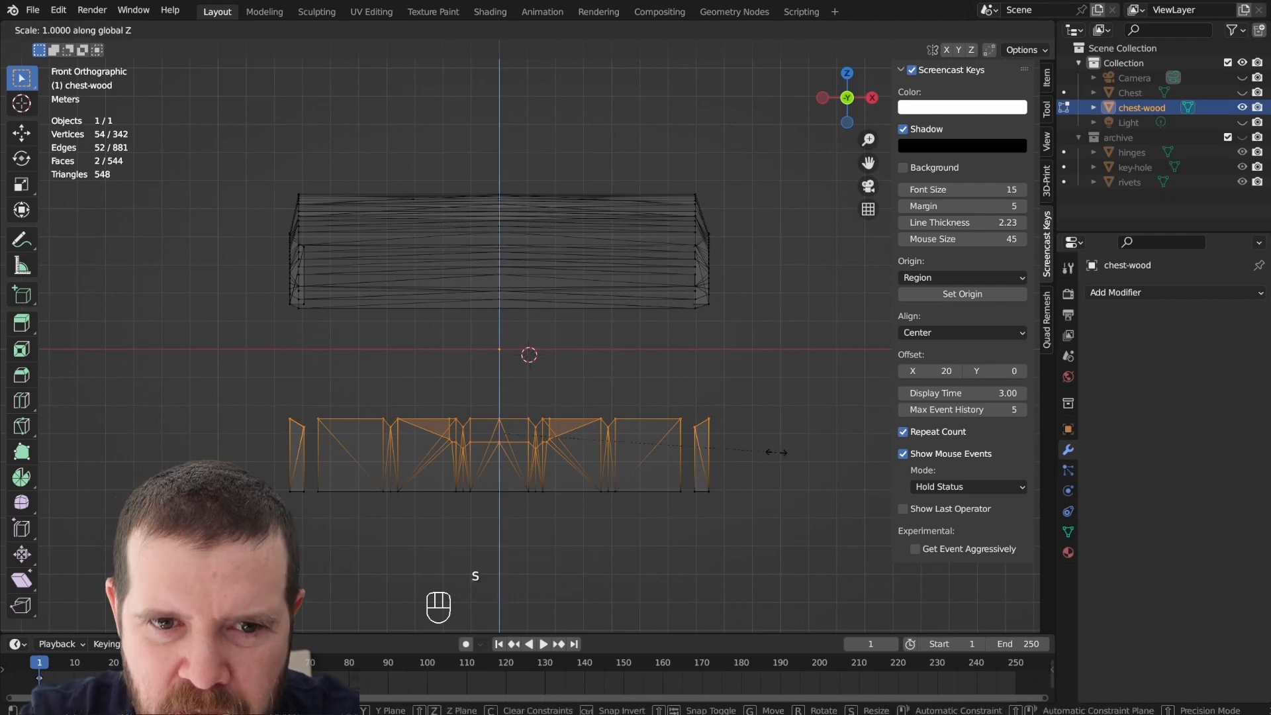
text(0)
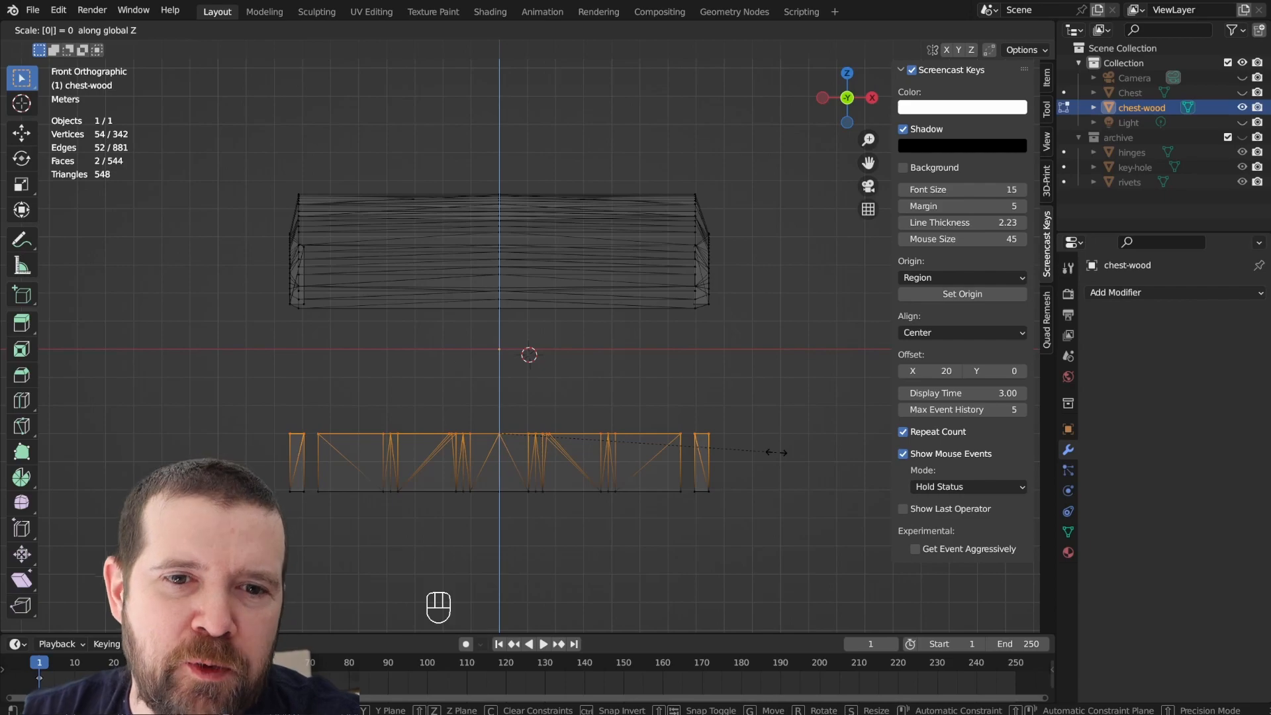
key(Return)
Raise the flattened upper edges of the body panels along Z, leaving a gap below the lid.
key(g)
key(z)
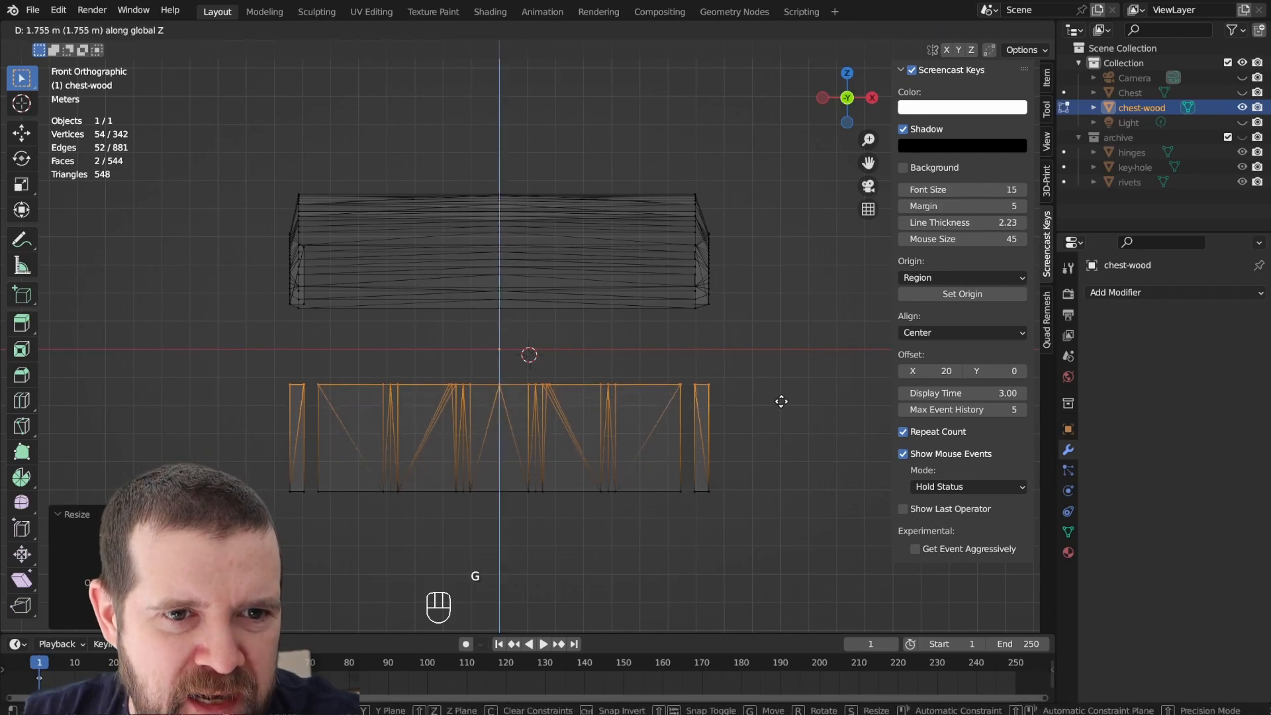
click(768, 379)
middle_drag(761, 378, 506, 429)
Extend both end walls of the chest body toward the front by moving their front vertical edges along Y to the front panels.
key(z)
shift+middle_drag(555, 466, 459, 418)
key(2)
click(571, 392)
shift+click(466, 416)
key(KP_3)
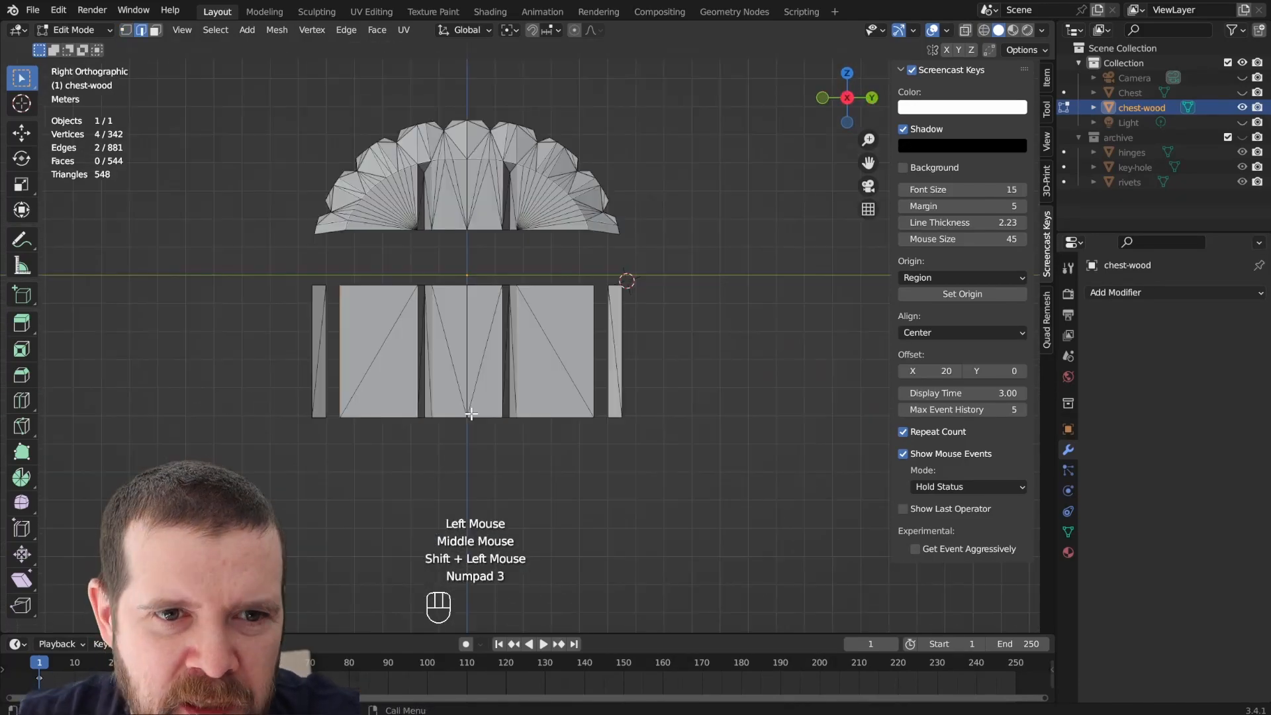
scroll(439, 361, up, 2)
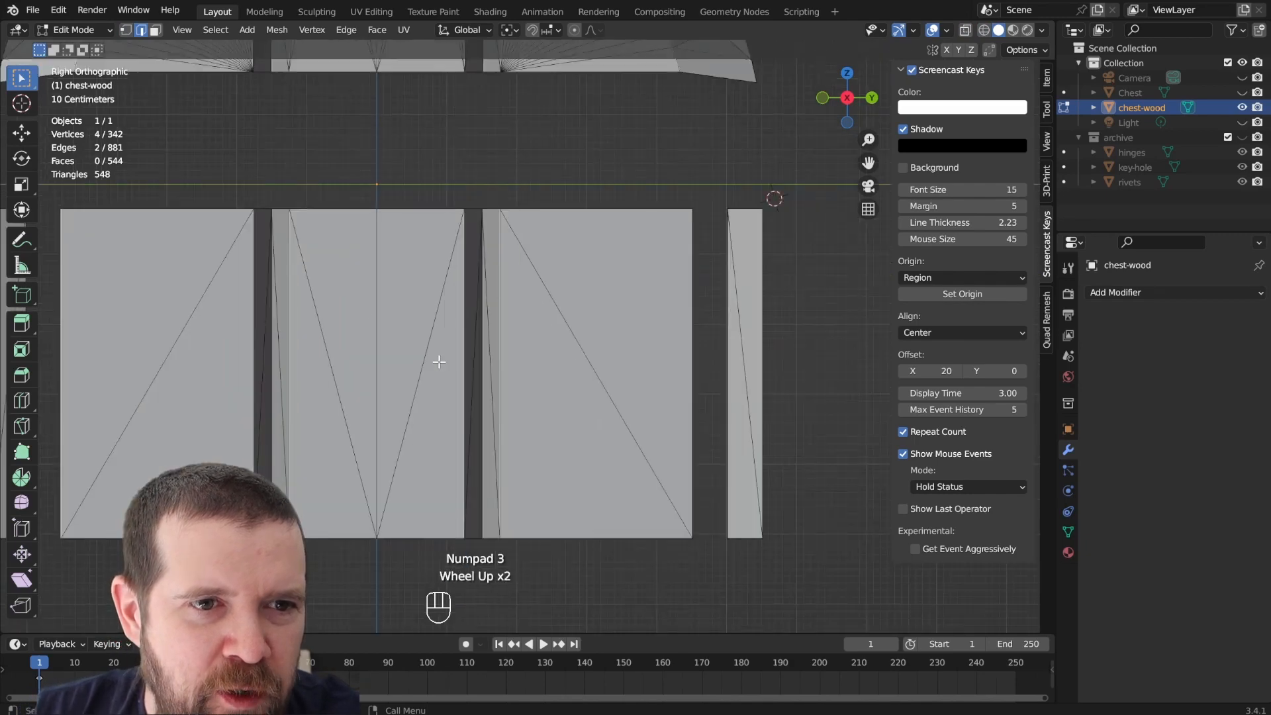
key(g)
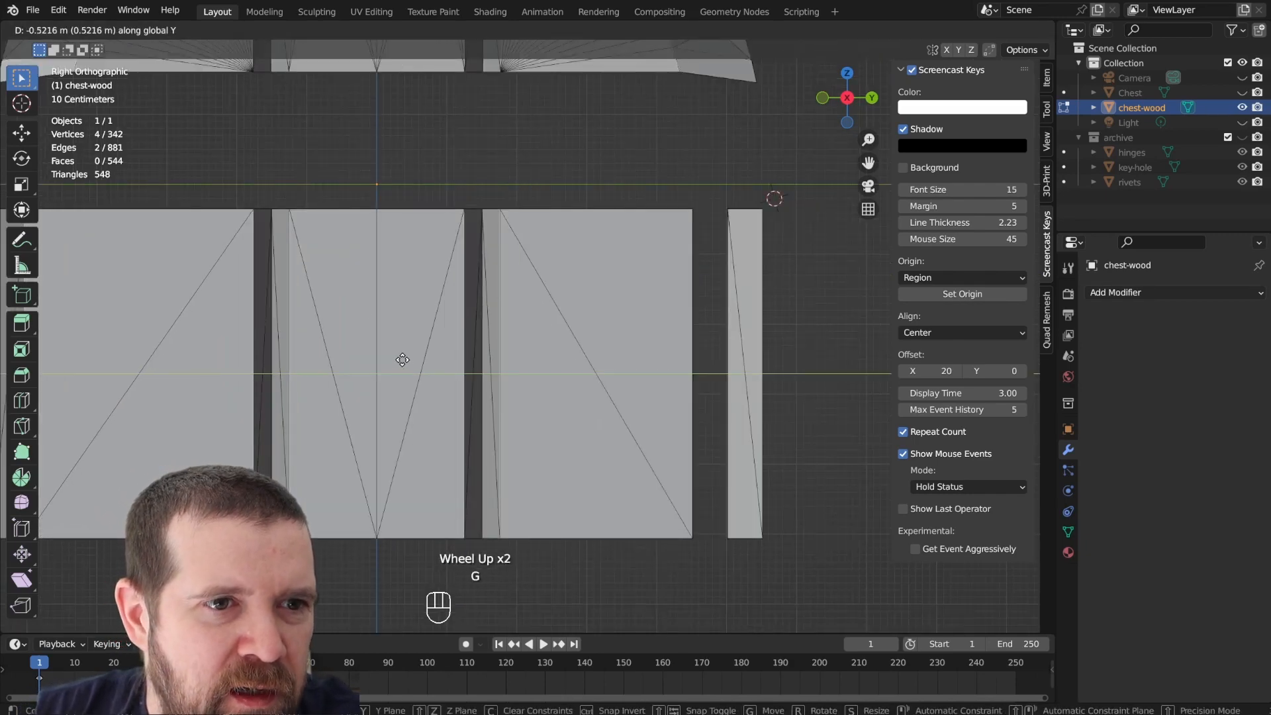
click(258, 352)
Extend both end walls of the chest body toward the back by moving their rear vertical edges along Y to the back panels.
shift+middle_drag(258, 352, 494, 347)
scroll(494, 347, down, 1)
scroll(494, 347, down, 1)
middle_drag(798, 369, 761, 334)
click(649, 388)
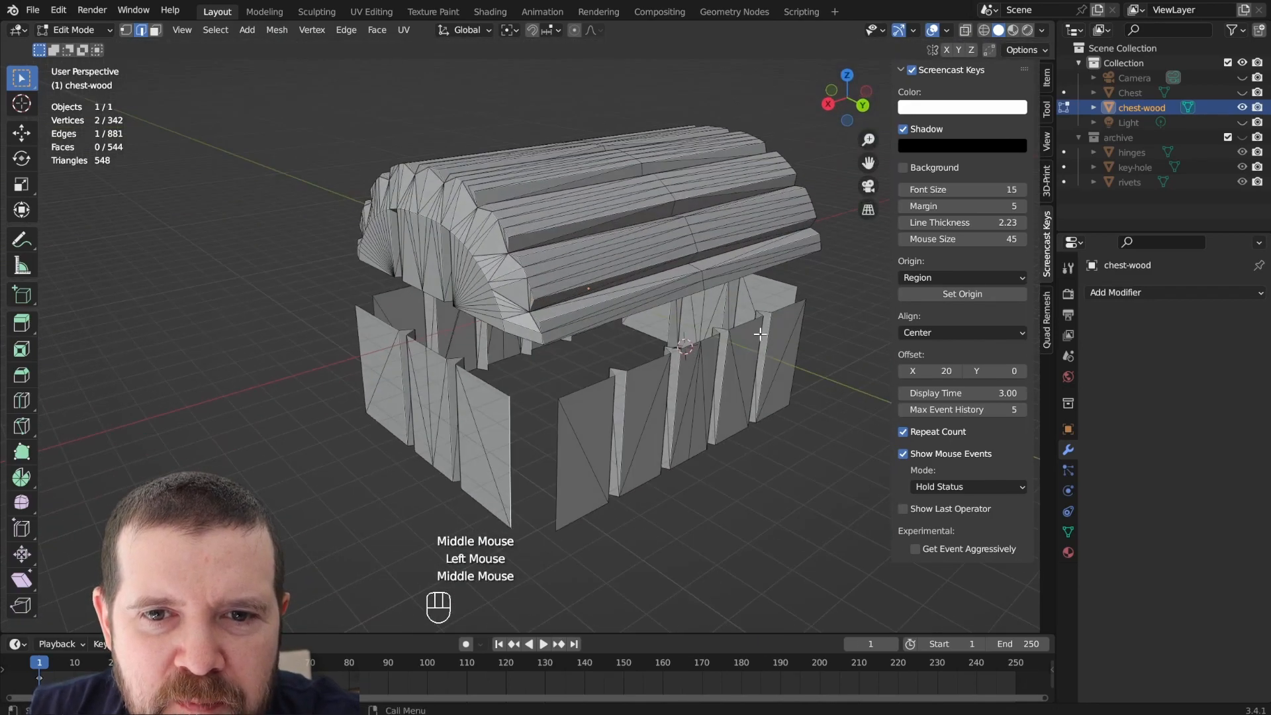
shift+click(798, 288)
middle_drag(798, 288, 577, 387)
key(KP_3)
scroll(684, 377, up, 2)
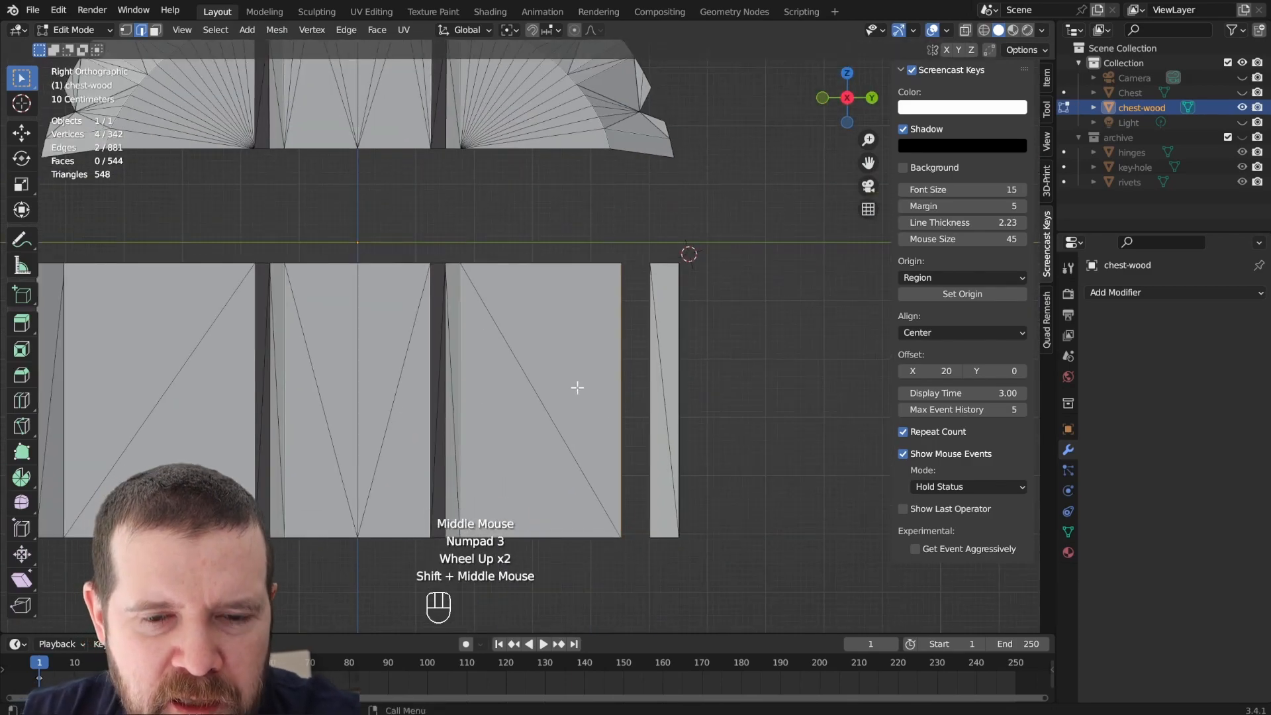
key(g)
key(y)
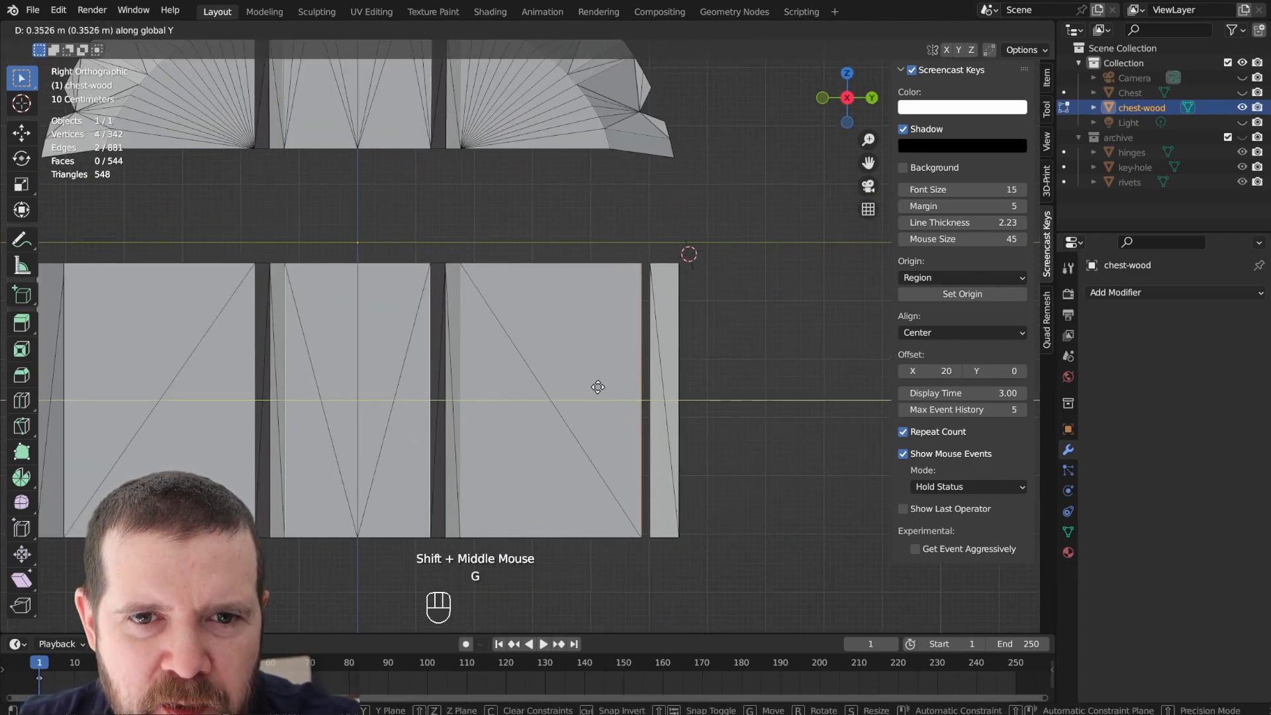
click(605, 386)
scroll(647, 329, down, 2)
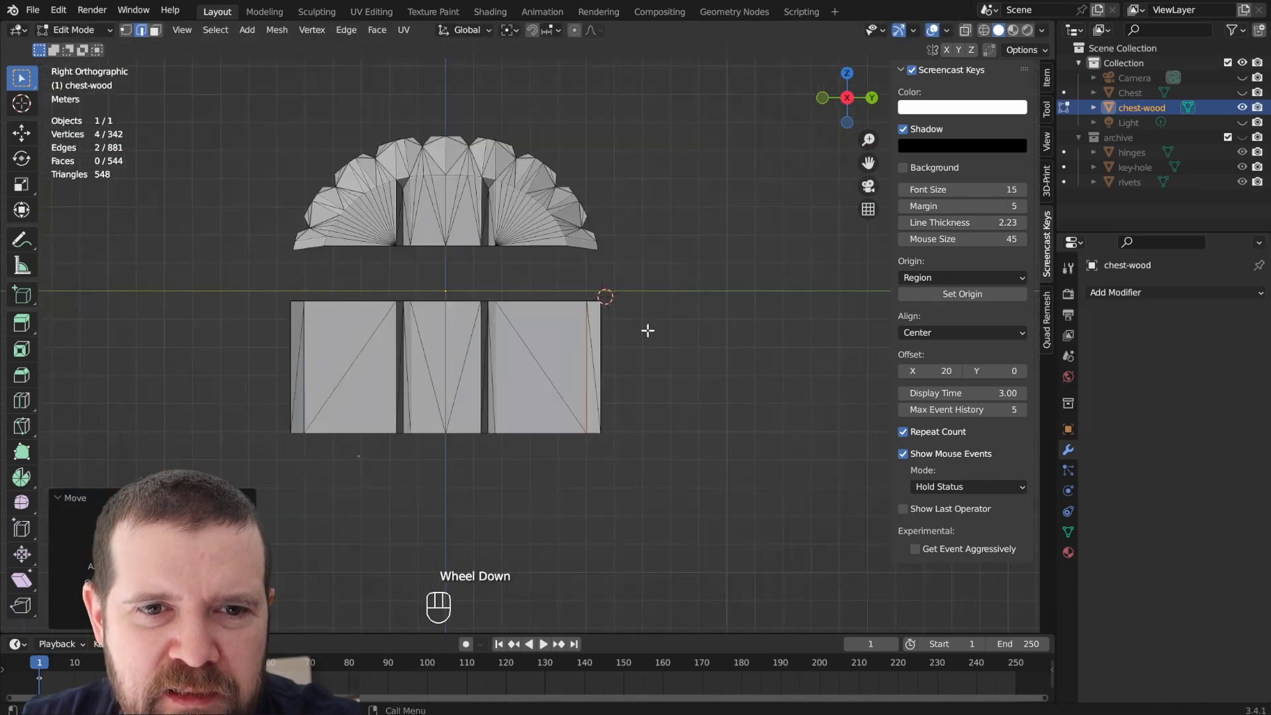
Unhide all objects and examine in wireframe how the chest-wood panels sit inside the chest frame.
middle_drag(647, 329, 625, 389)
key(alt+h)
key(Tab)
key(alt+h)
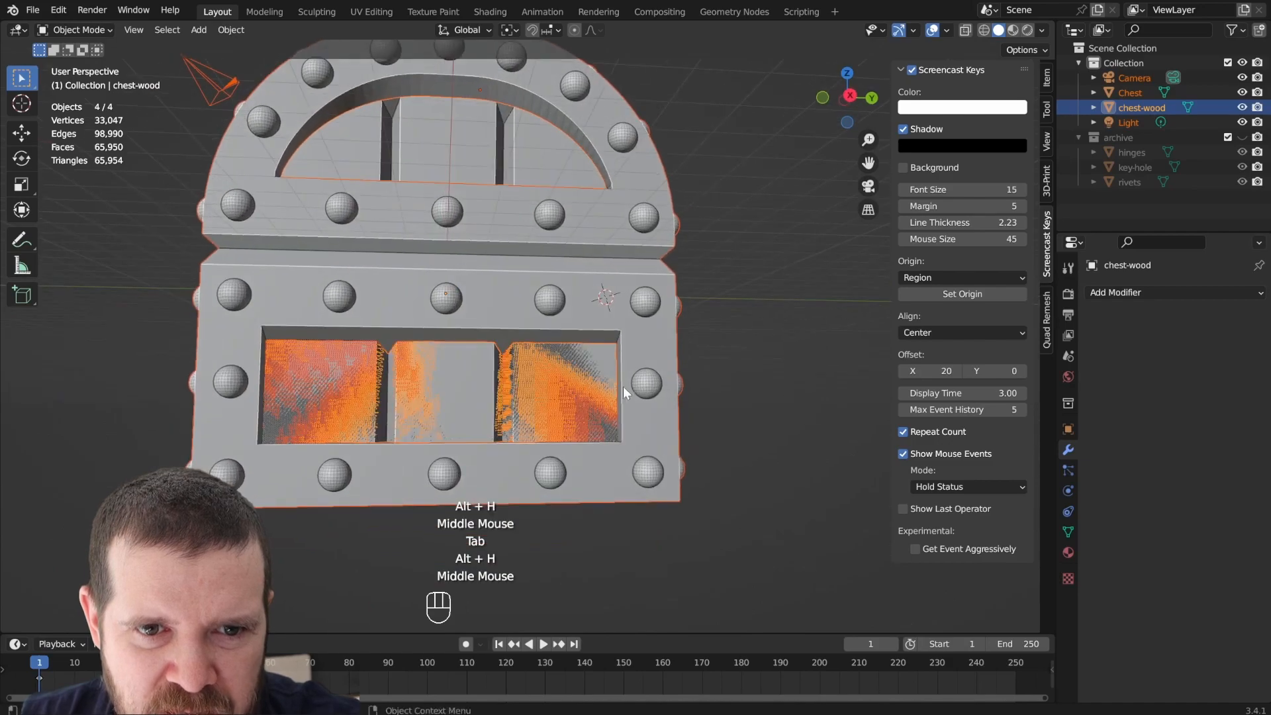
click(617, 383)
key(z)
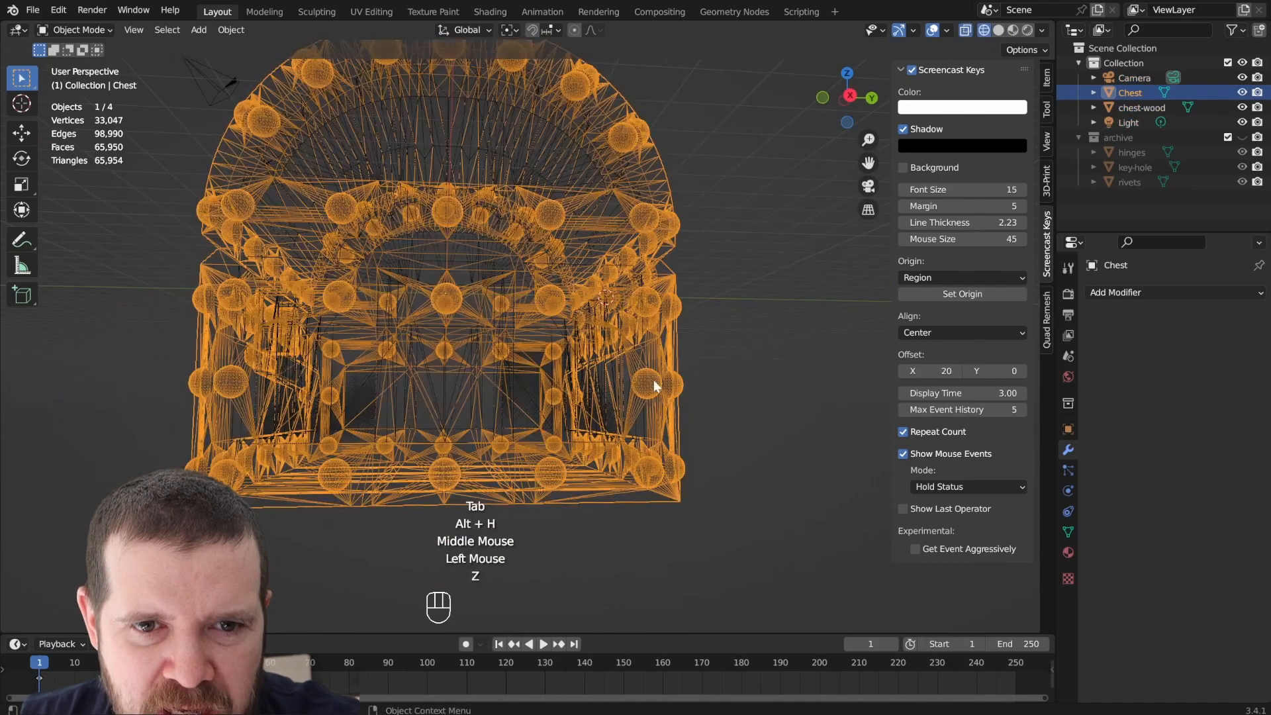
click(511, 387)
middle_drag(568, 363, 525, 435)
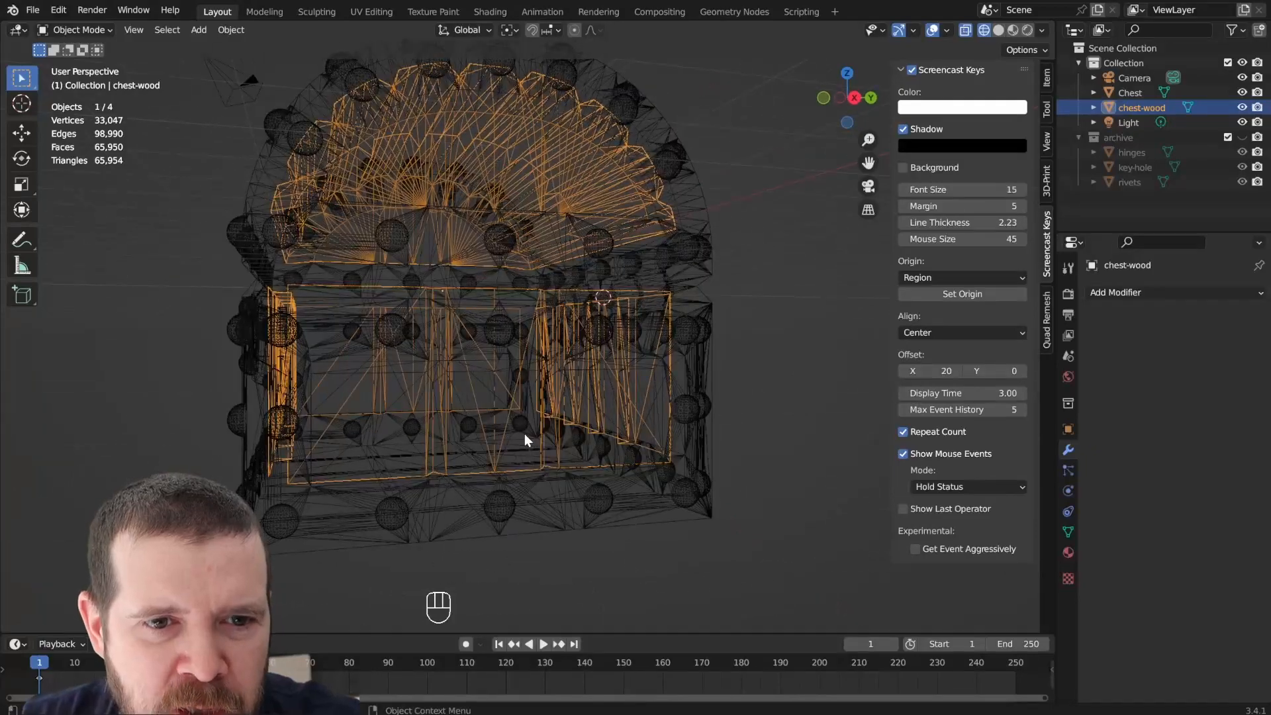
Restore solid shading, hide everything except the chest-wood mesh, and return to editing it.
key(Tab)
key(Tab)
key(Tab)
alt+click(490, 478)
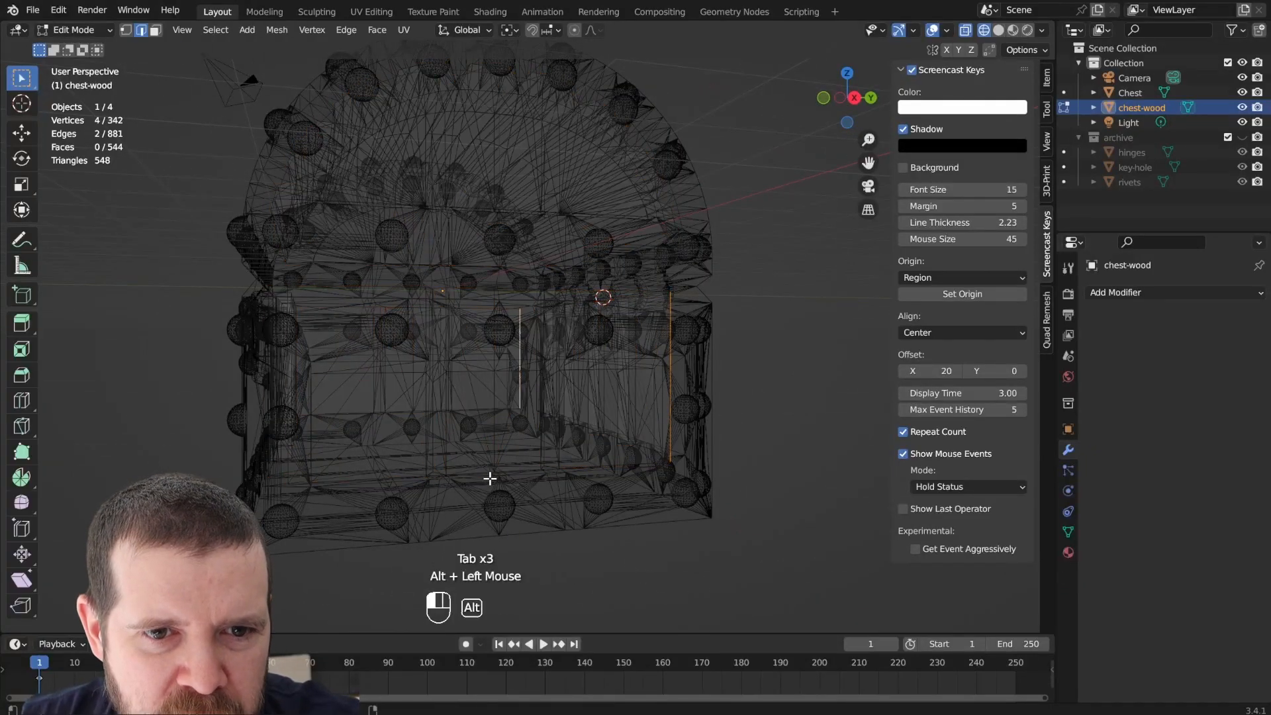
middle_drag(488, 477, 537, 503)
key(z)
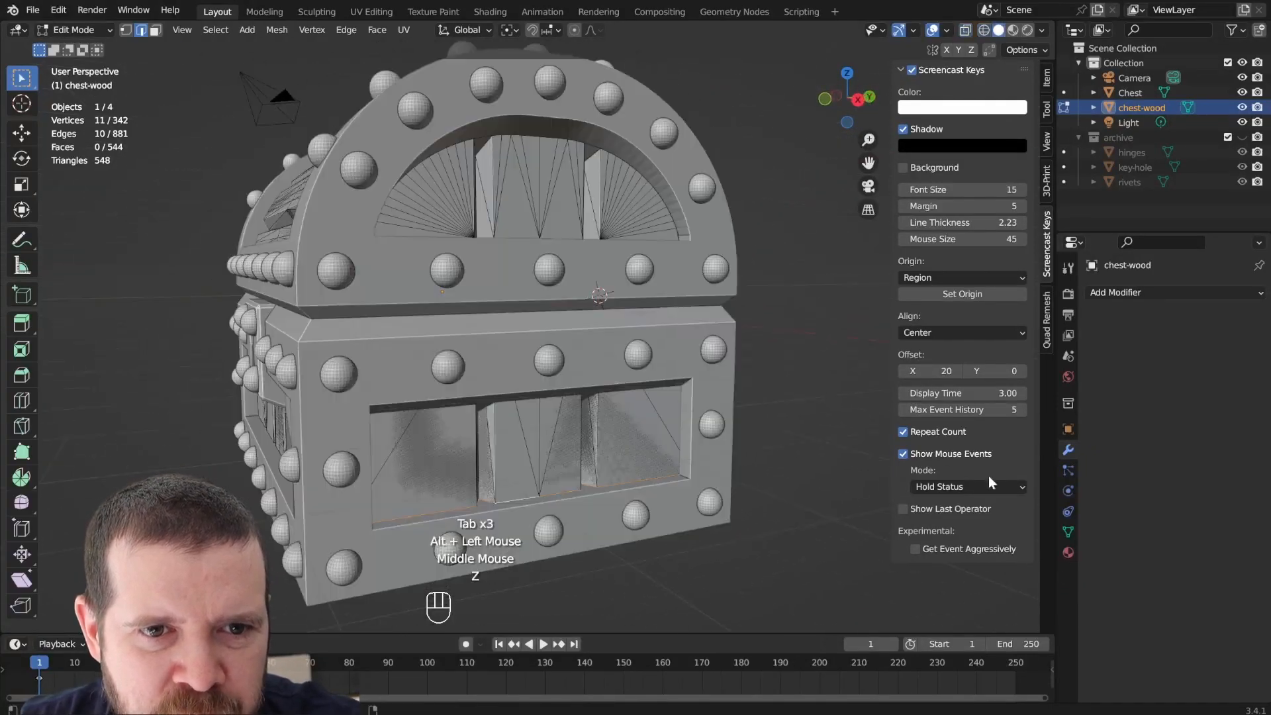
key(Tab)
key(shift+h)
key(Tab)
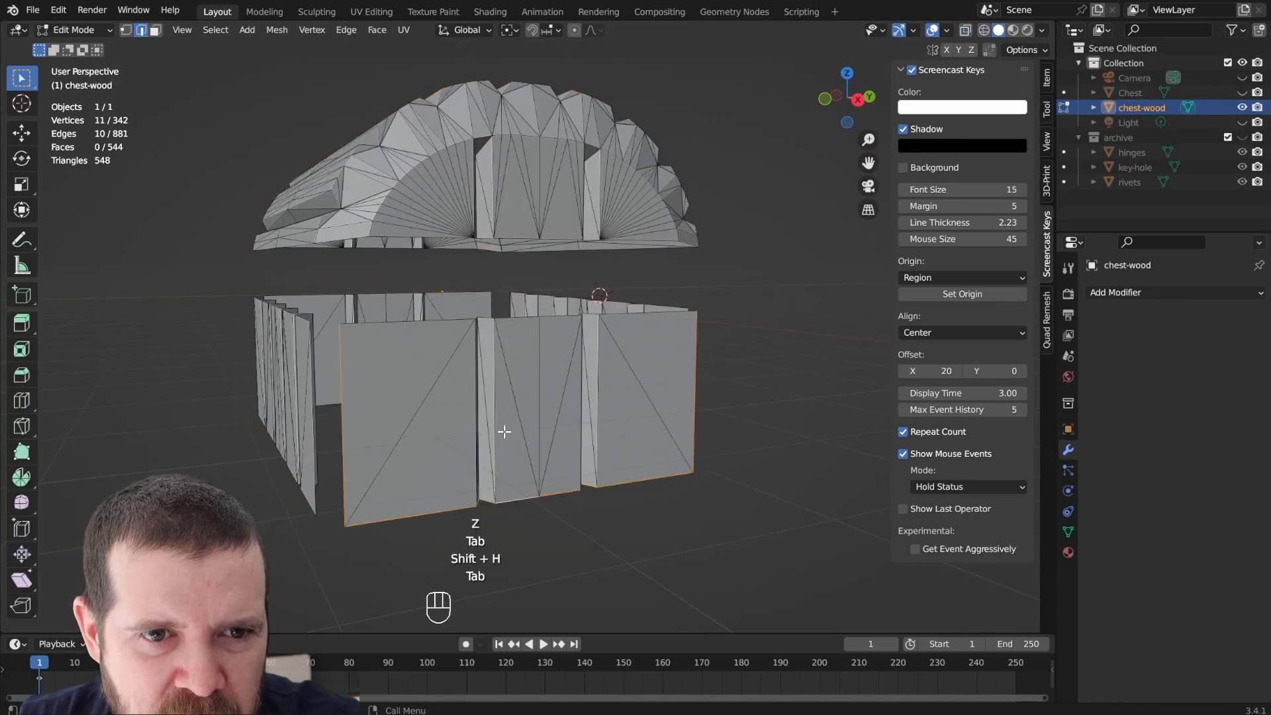
Move the lowest vertices of all the chest body's wood panels down about 1.04 m along Z.
middle_drag(505, 432, 585, 446)
click(556, 487)
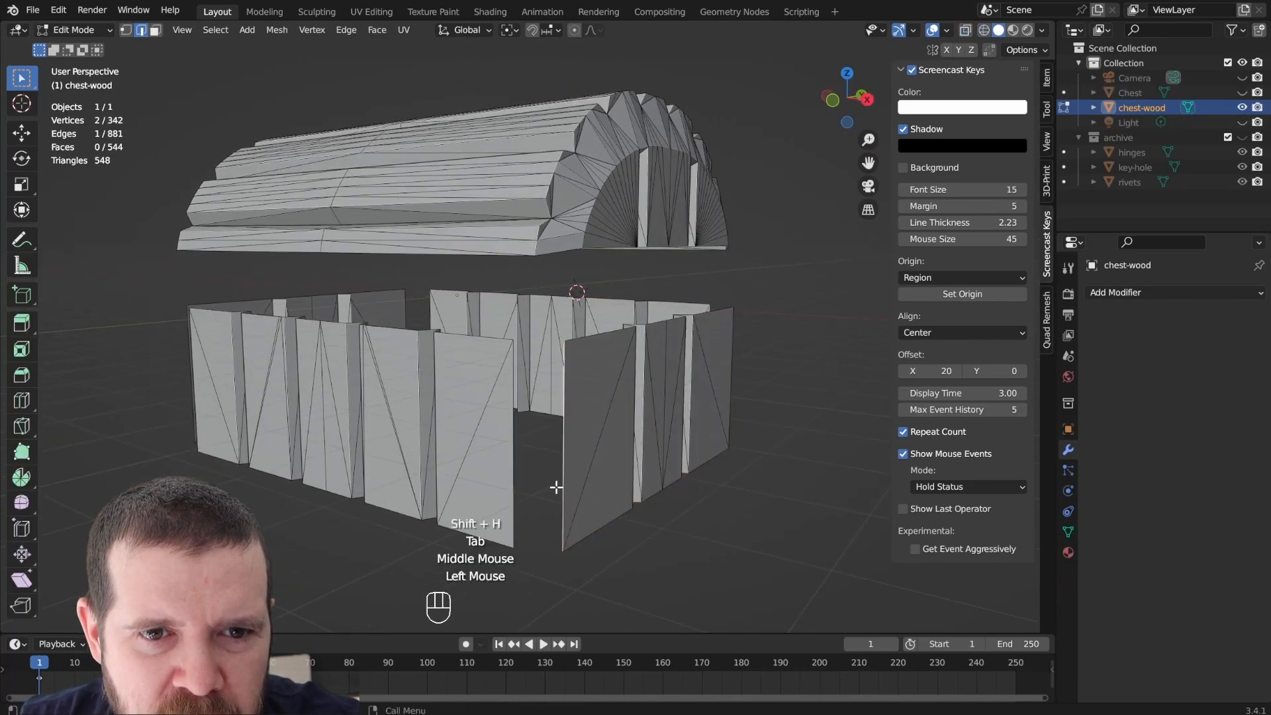
middle_drag(647, 484, 502, 448)
alt+click(502, 449)
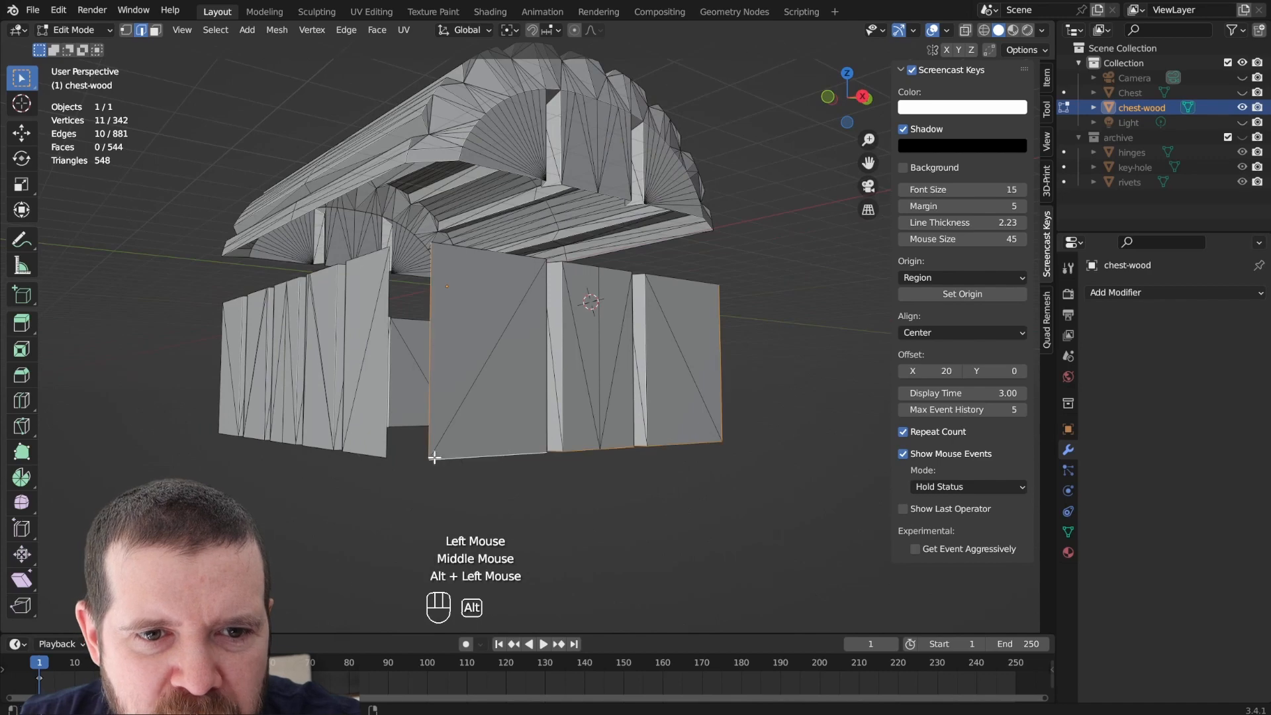
key(KP_1)
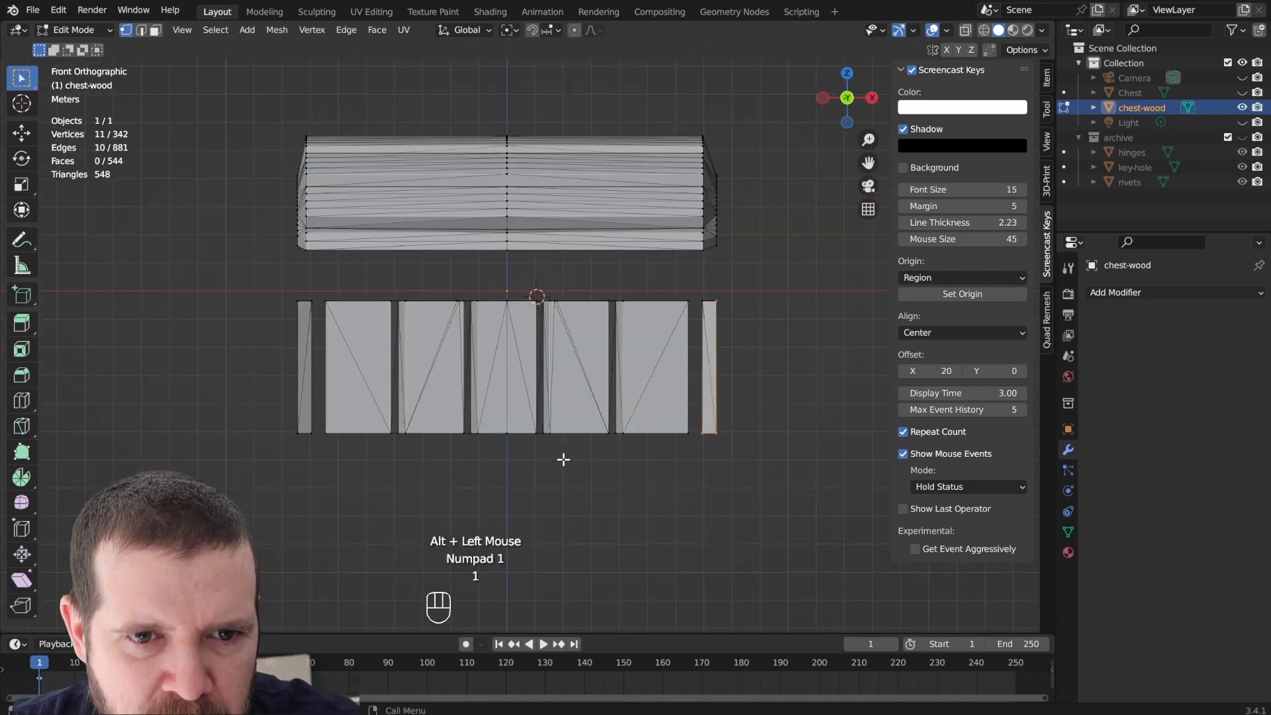
key(1)
key(z)
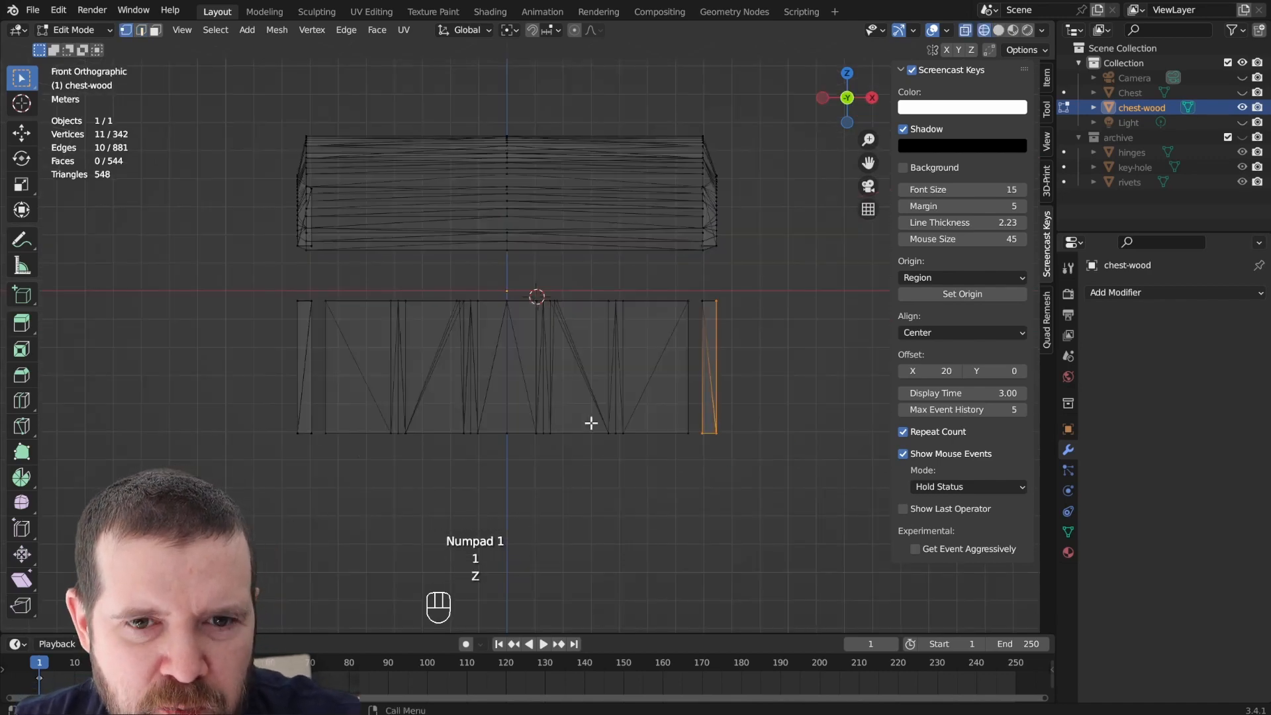
key(alt+a)
key(b)
drag(775, 406, 145, 509)
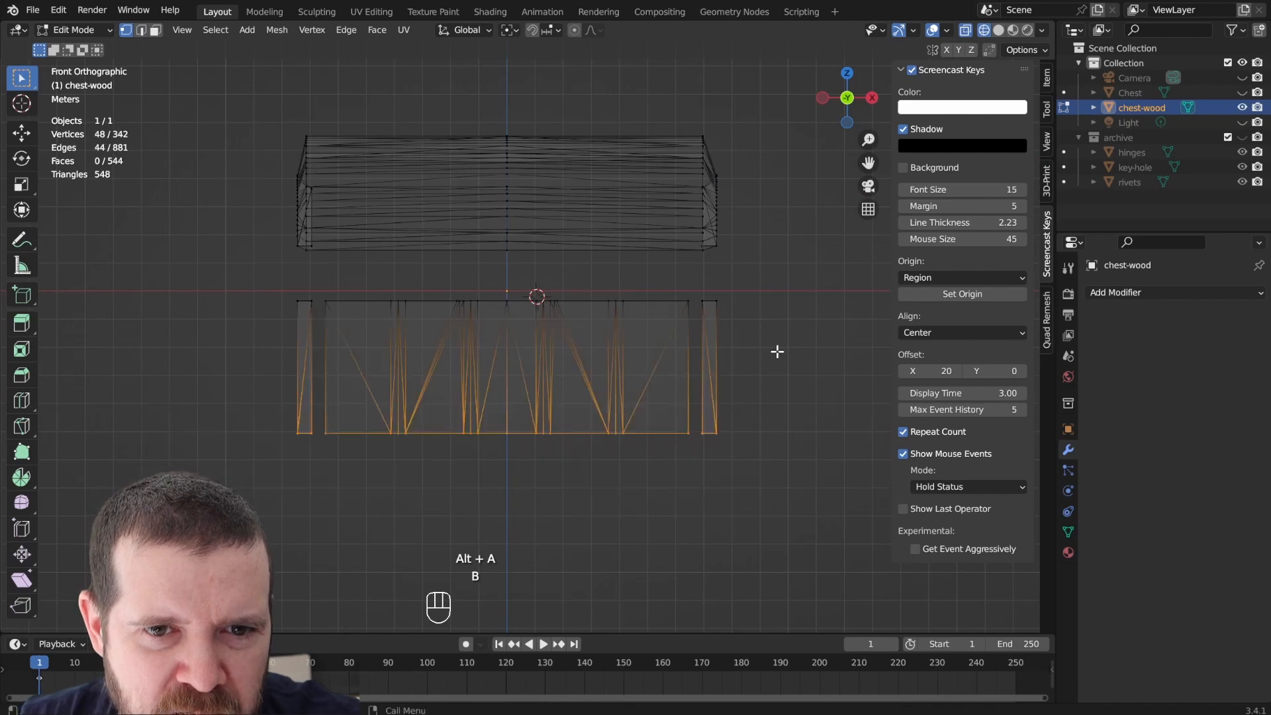
key(g)
key(z)
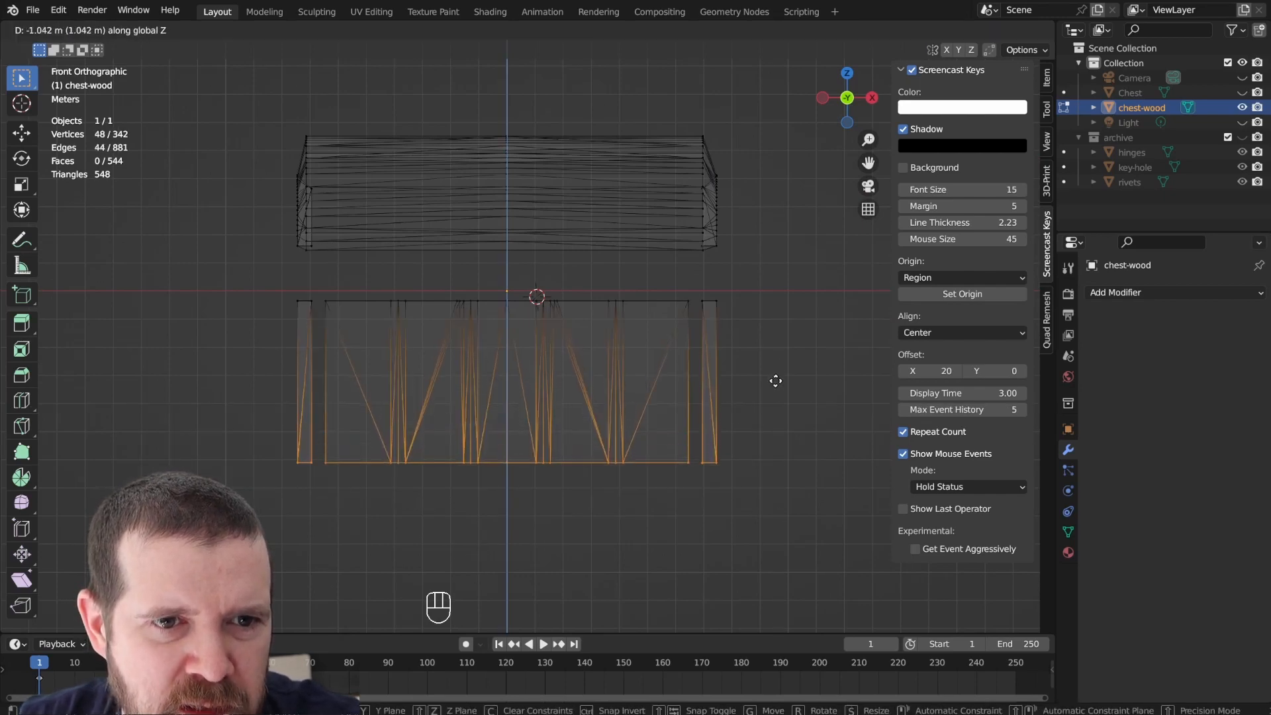
click(776, 381)
key(Tab)
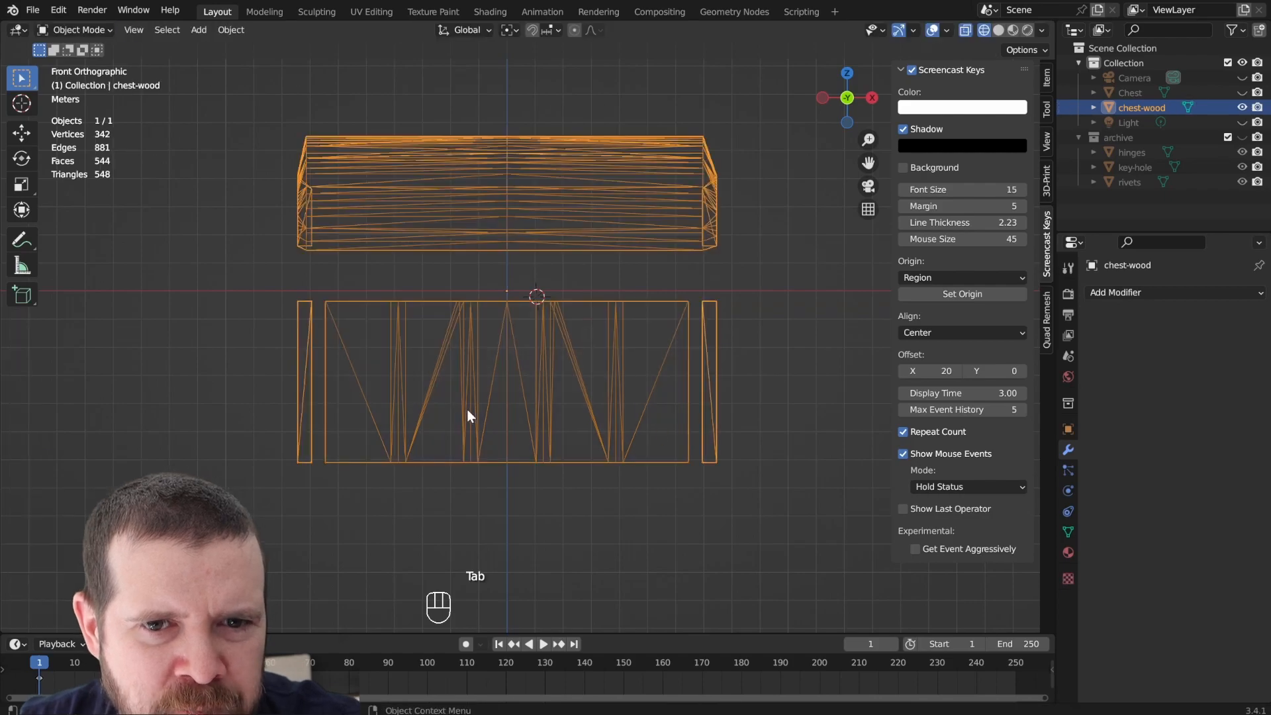
Fill the two open vertical corners at the positive X end of the body with faces between the neighbouring panel edges.
middle_drag(467, 410, 455, 458)
middle_drag(633, 565, 626, 562)
key(Tab)
key(2)
click(535, 512)
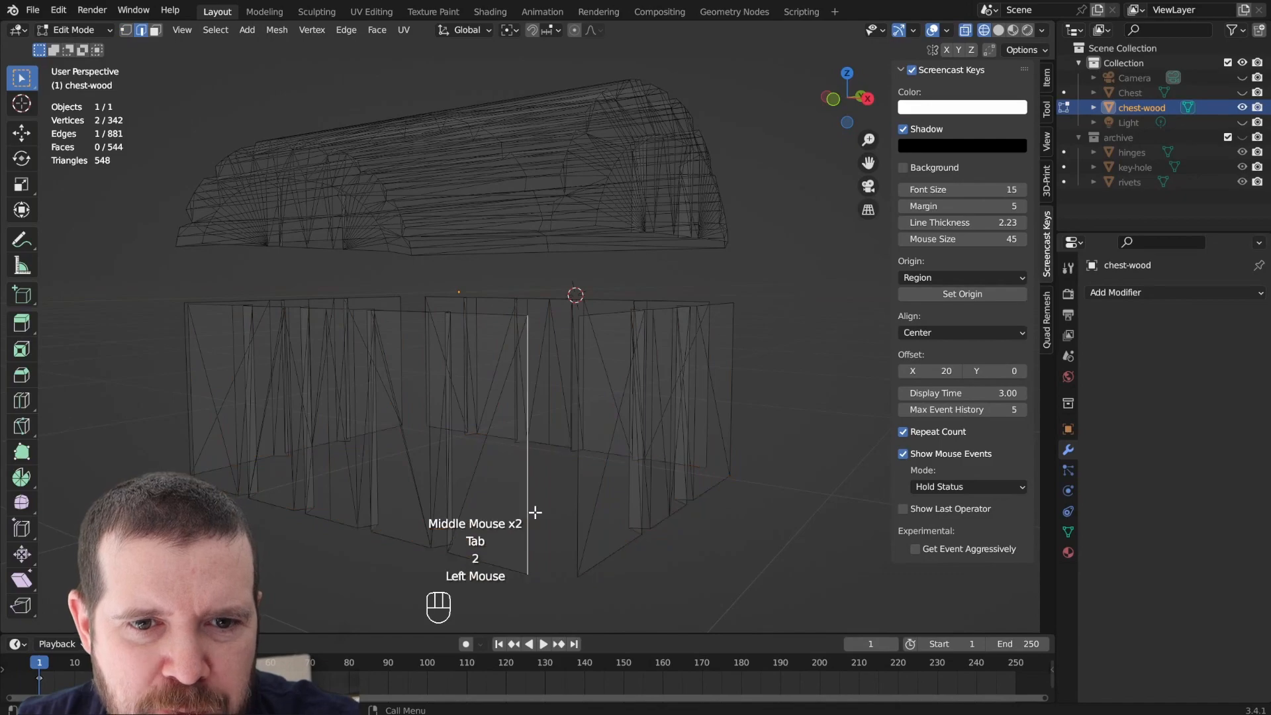
shift+click(570, 511)
key(f)
middle_drag(704, 473, 601, 497)
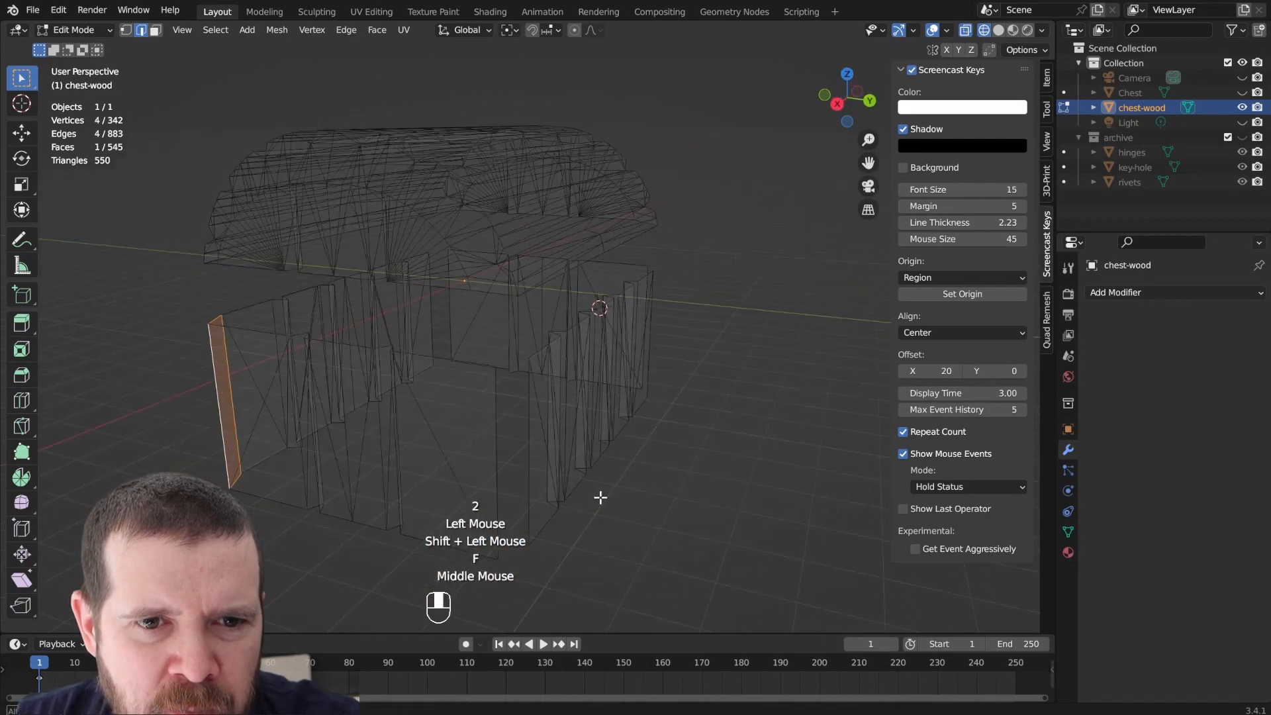
click(502, 409)
shift+click(524, 411)
key(f)
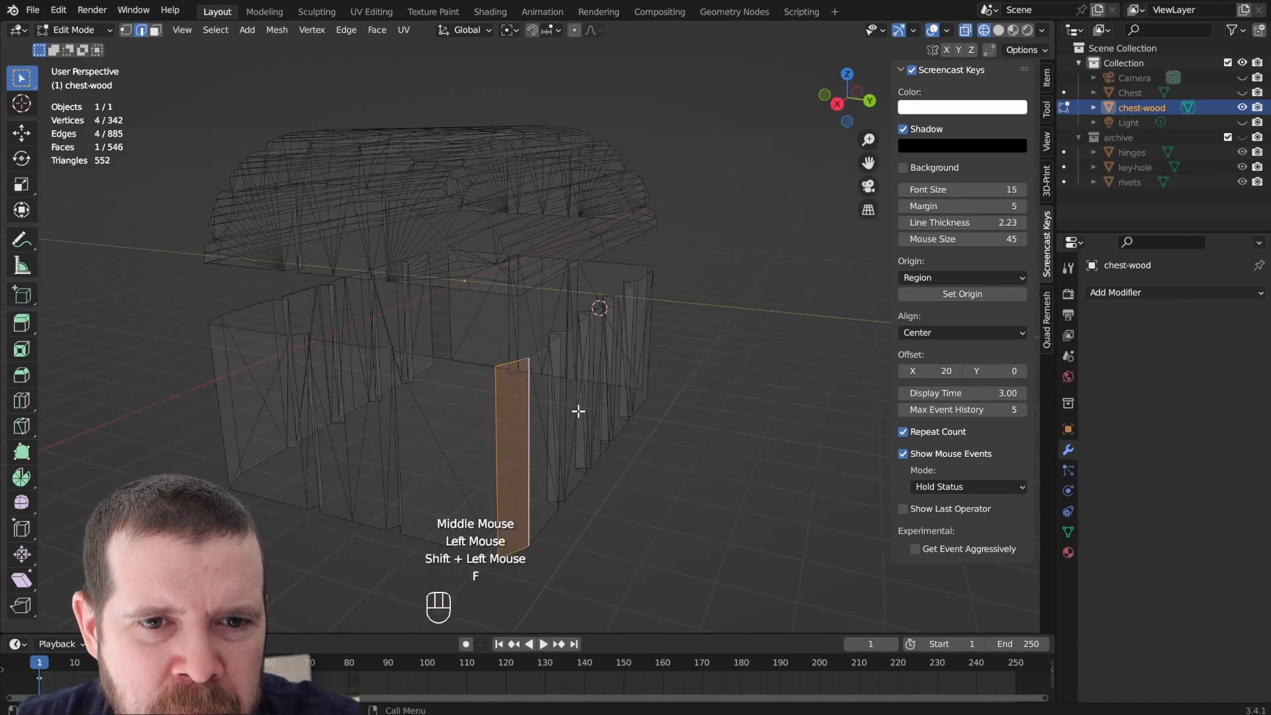
Close the two remaining open corners at the negative X end of the body with faces between their vertical edges.
middle_drag(581, 411, 487, 437)
click(661, 481)
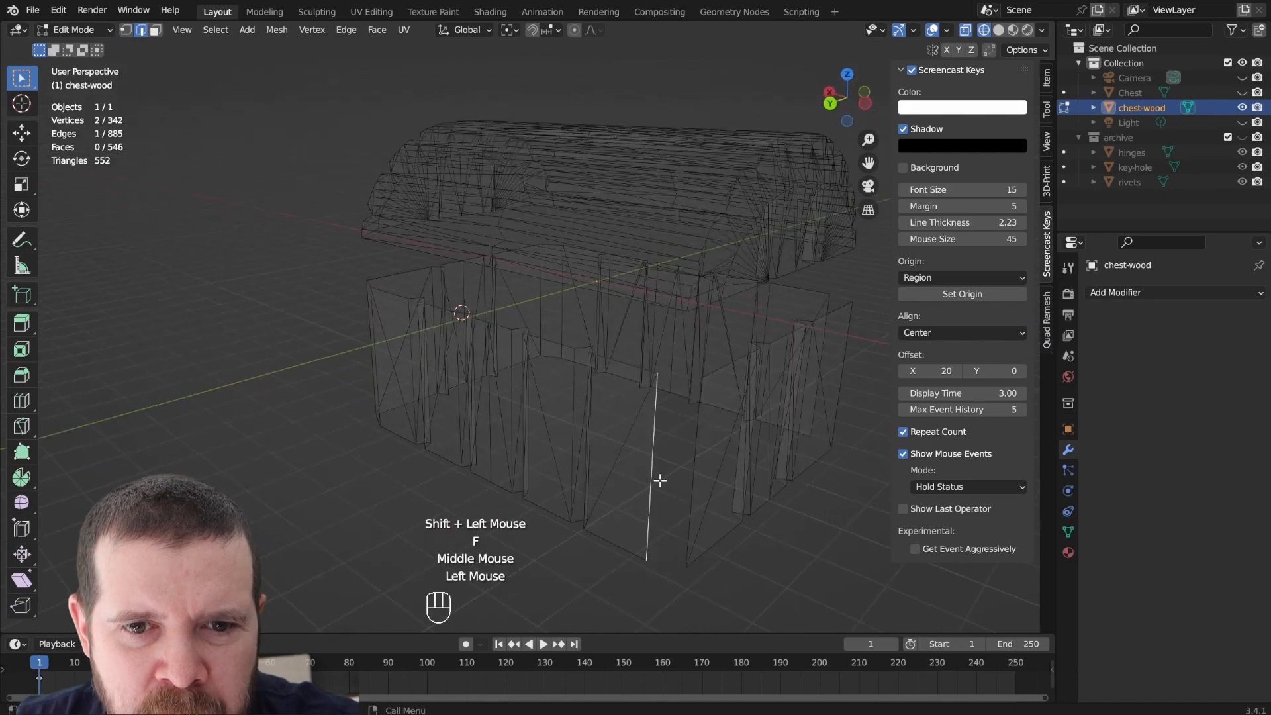
shift+click(687, 477)
key(f)
middle_drag(809, 480, 627, 377)
click(468, 355)
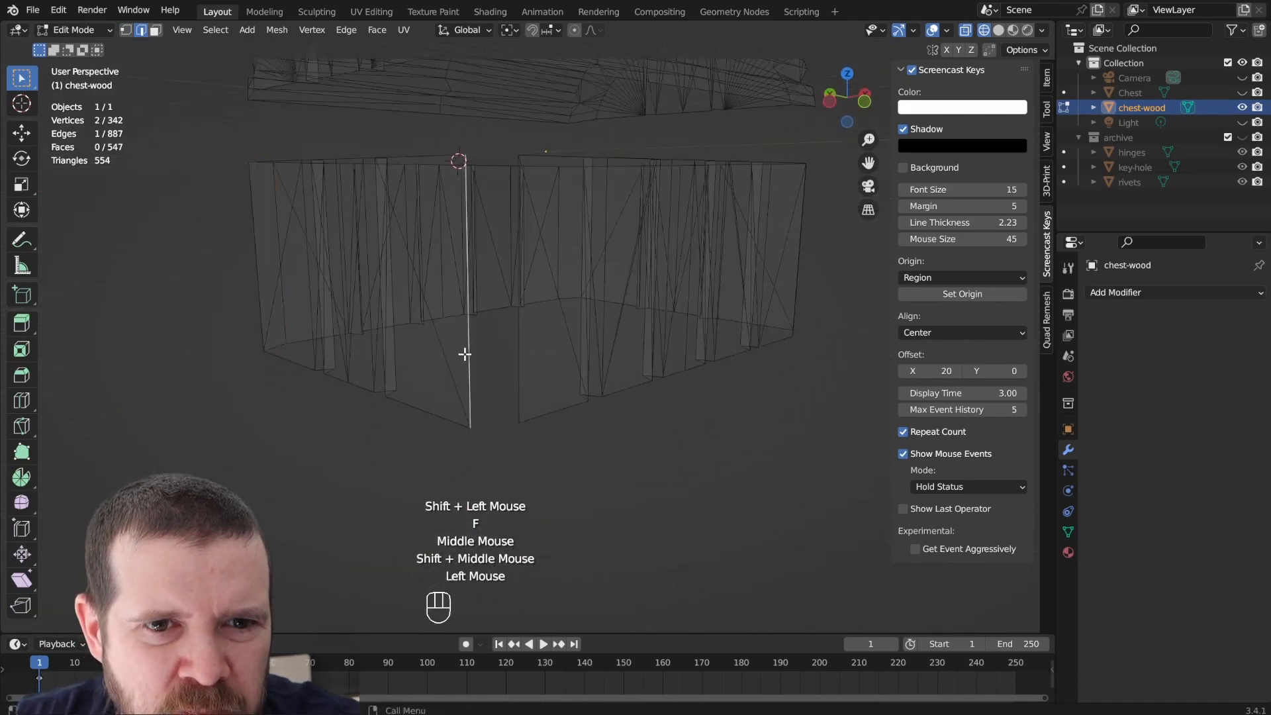
shift+click(520, 354)
key(f)
middle_drag(530, 351, 553, 370)
key(Tab)
middle_drag(647, 355, 657, 337)
key(Tab)
Select the body's upper boundary edge loops and examine them from all sides for breaks in the connected outline.
alt+click(581, 227)
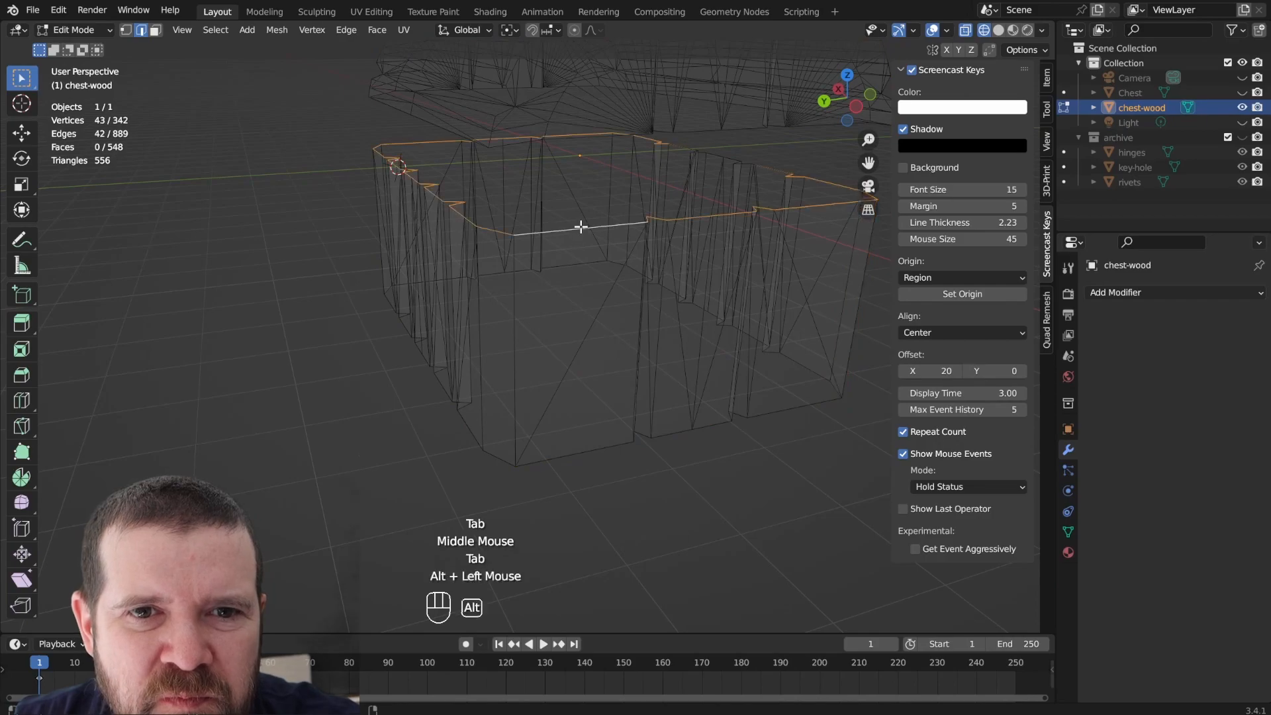
middle_drag(420, 326, 239, 348)
scroll(411, 296, up, 2)
scroll(480, 258, down, 2)
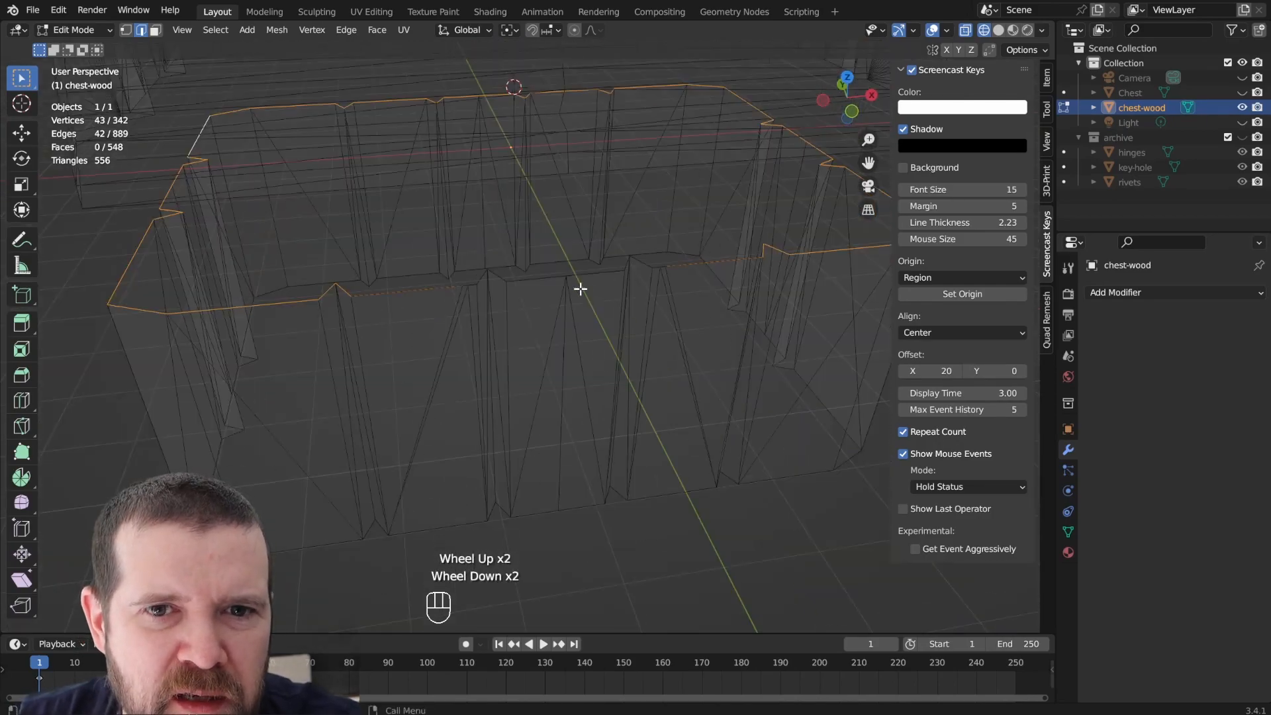
middle_drag(580, 289, 733, 276)
scroll(605, 264, down, 1)
mouse_move(604, 264)
middle_down()
mouse_move(636, 241)
mouse_move(596, 256)
middle_up()
scroll(597, 256, up, 1)
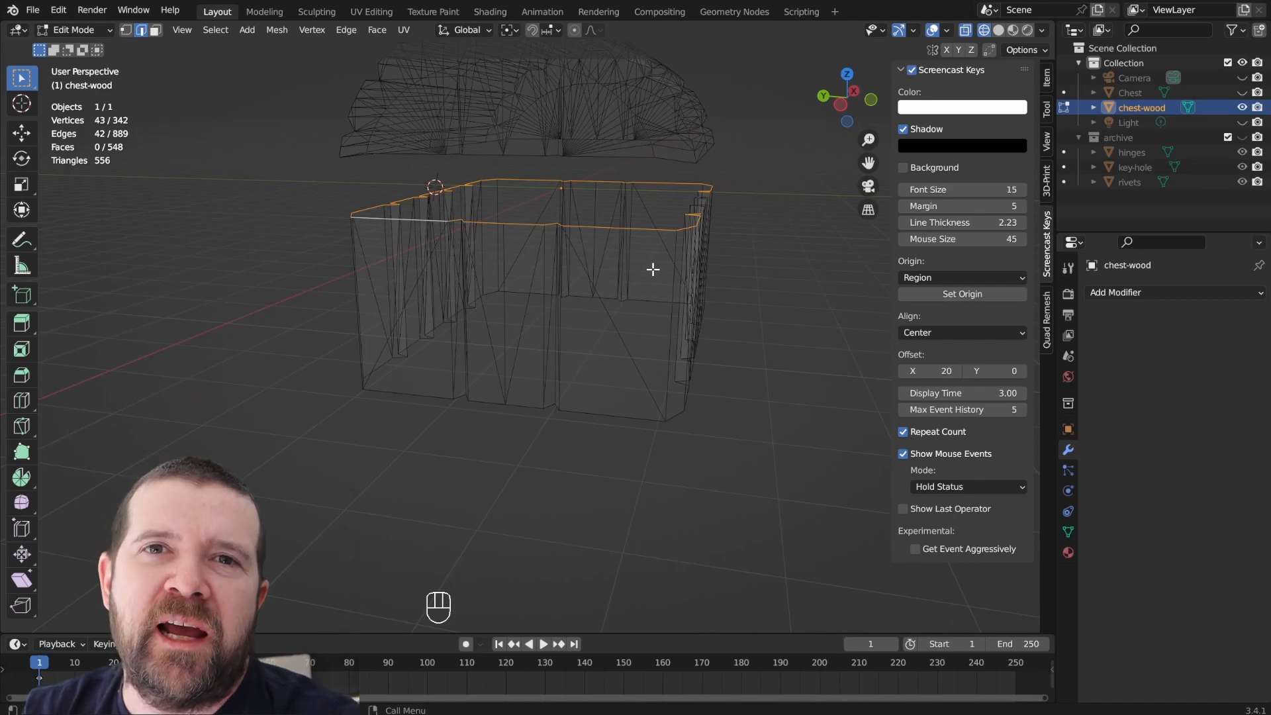
middle_drag(468, 257, 560, 285)
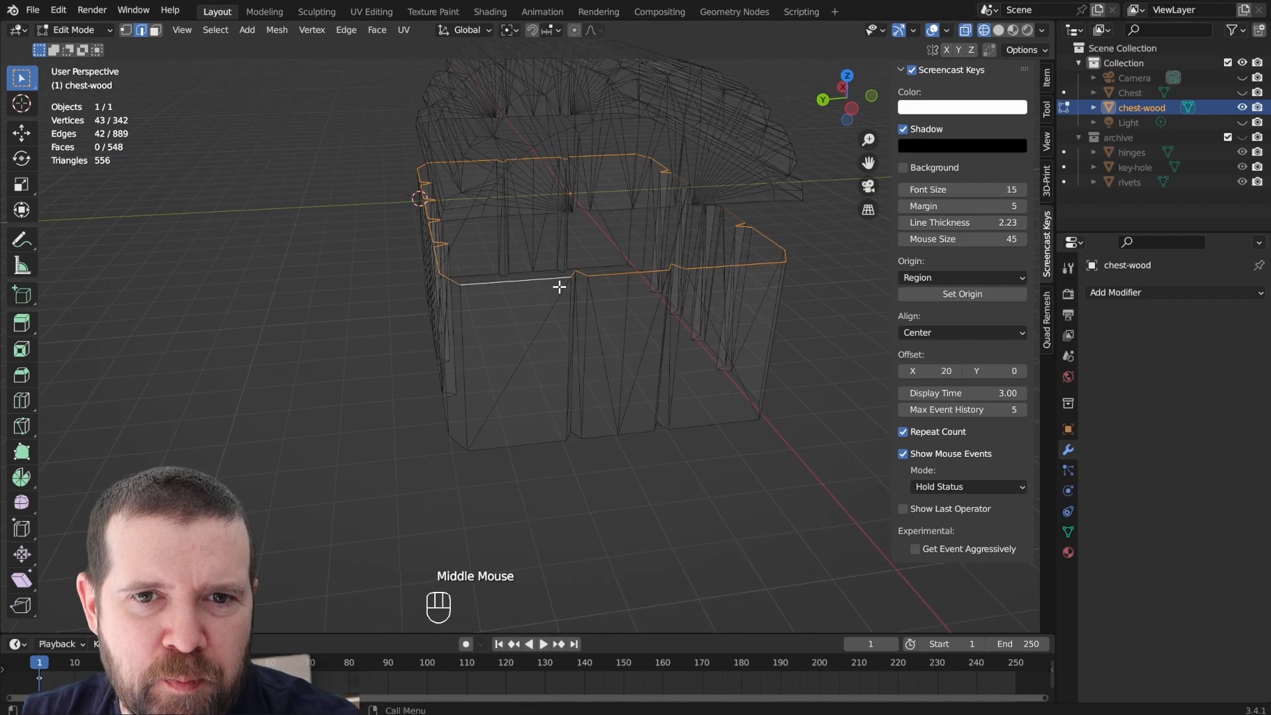
middle_drag(759, 316, 598, 317)
scroll(590, 267, up, 2)
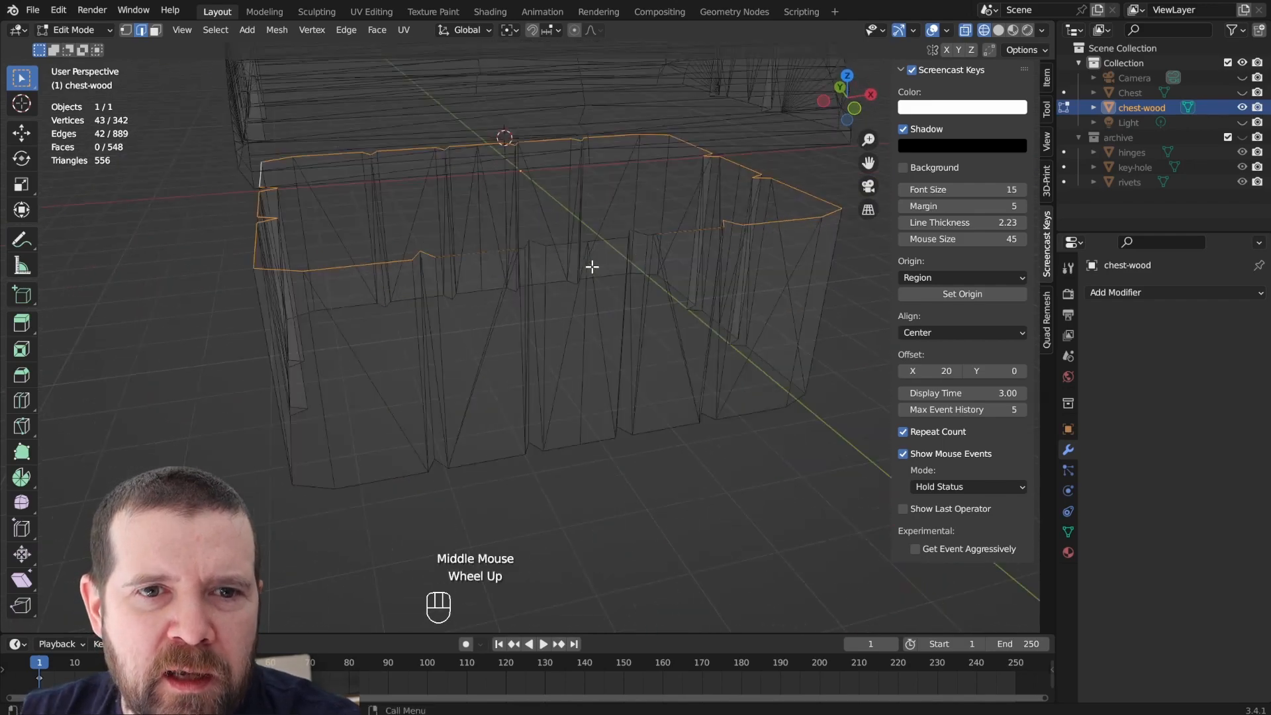
scroll(576, 240, down, 2)
alt+shift+click(613, 236)
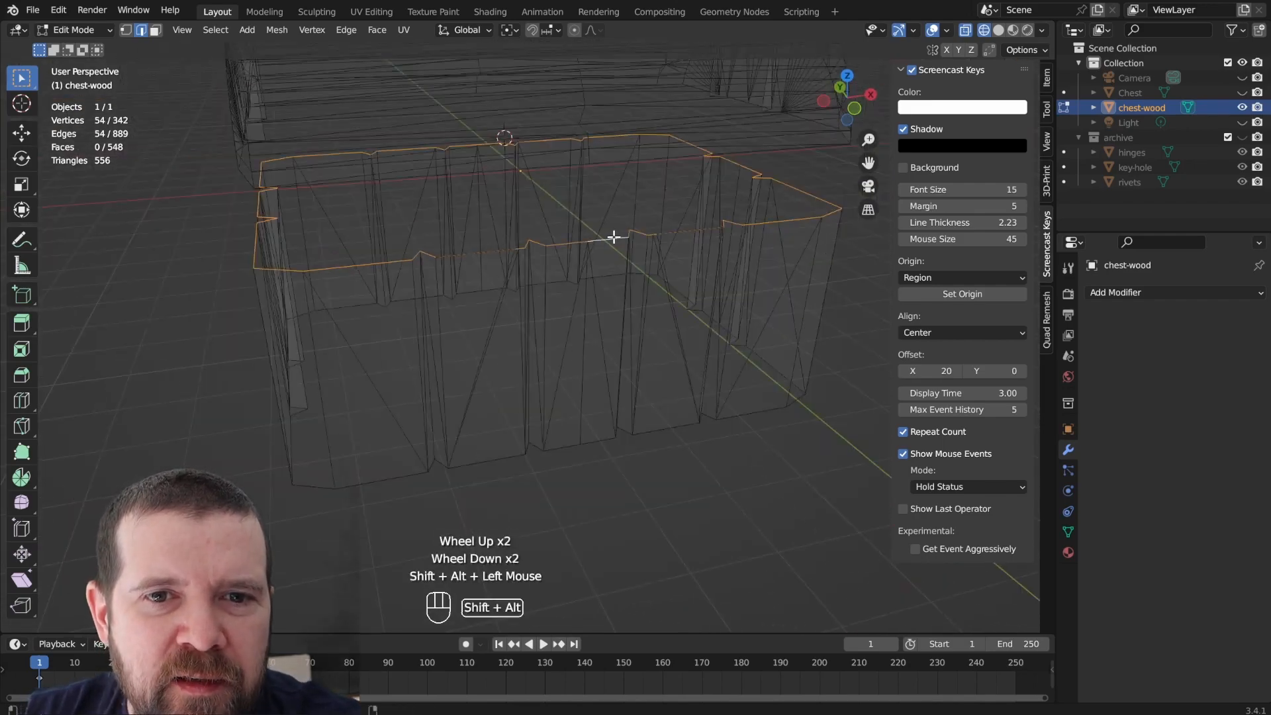
scroll(655, 232, up, 1)
shift+middle_drag(684, 199, 715, 249)
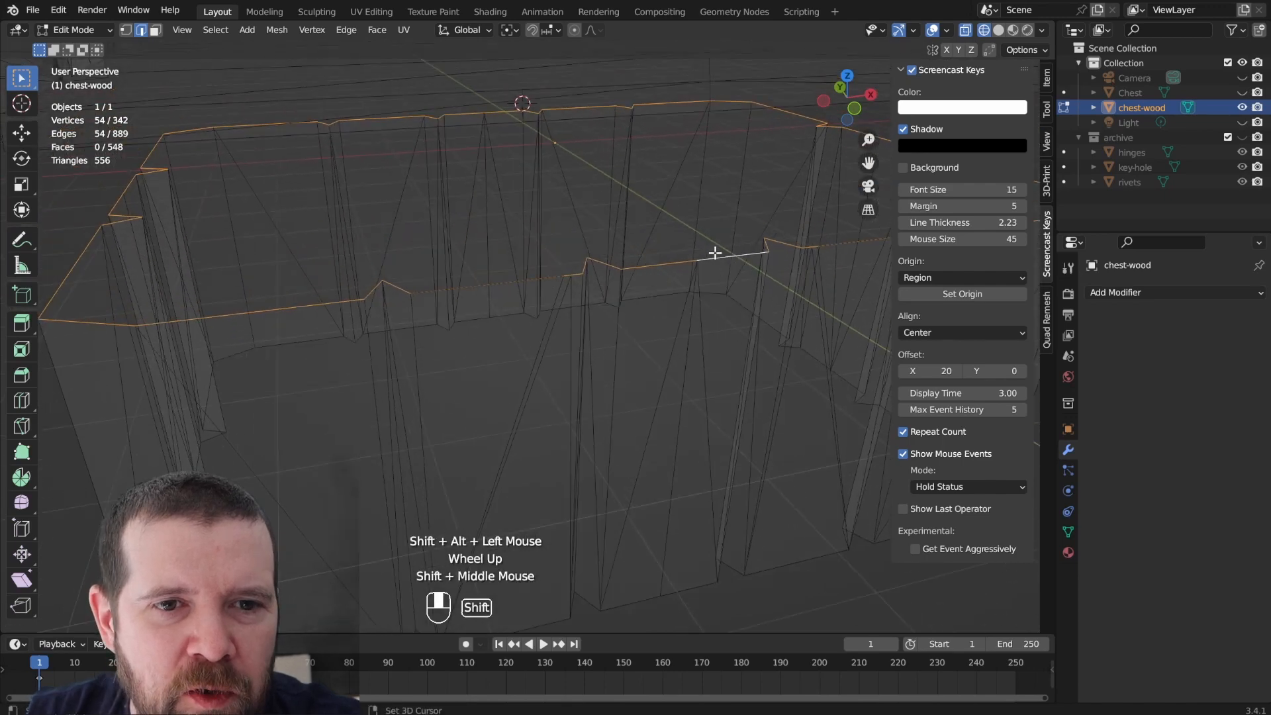
Test the connection at the front panels' upper-edge break by moving one of its vertices, and cancel the move.
key(1)
click(552, 271)
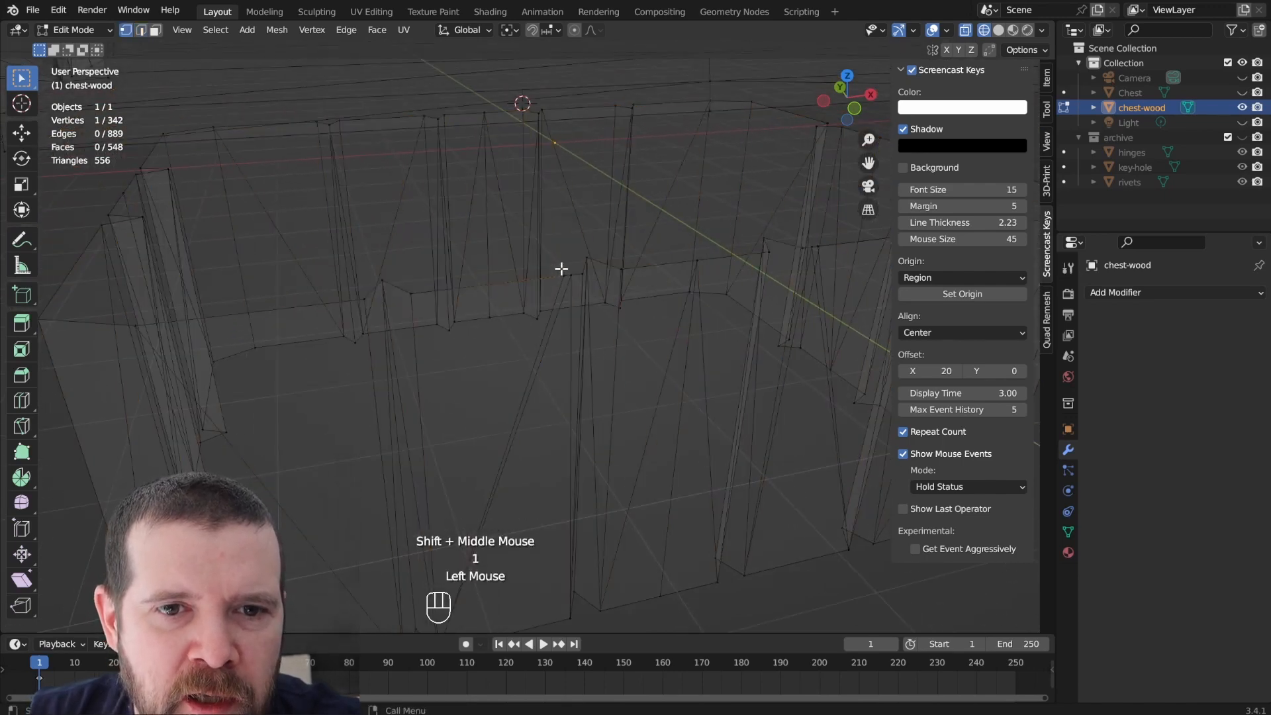
click(560, 270)
key(g)
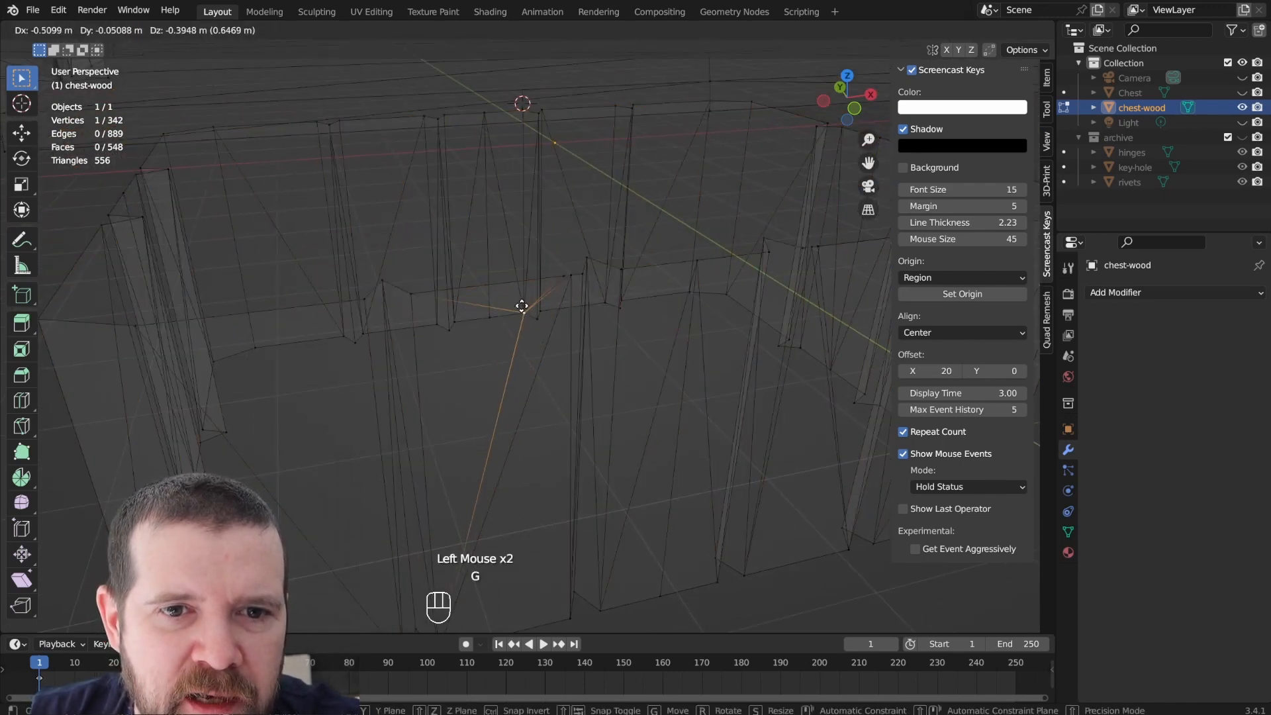
right_click(521, 306)
Merge all vertices of the chest-wood mesh by distance.
scroll(582, 281, up, 3)
scroll(584, 281, down, 5)
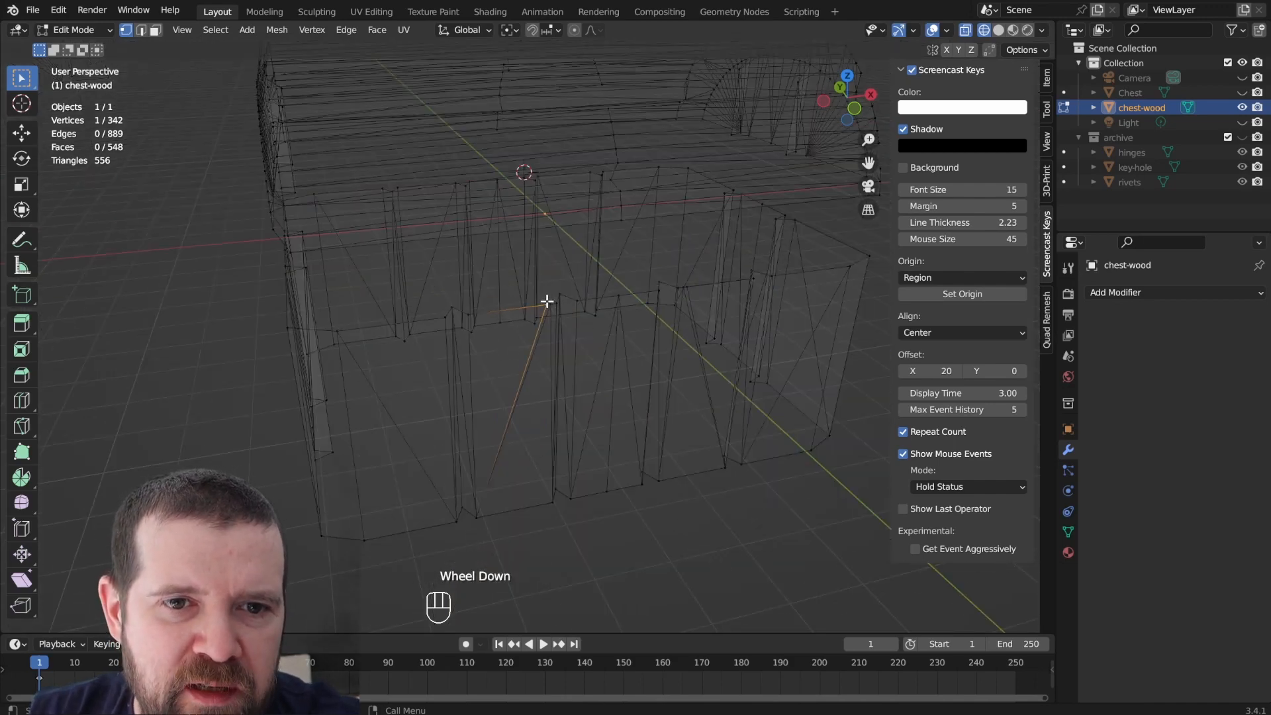
key(a)
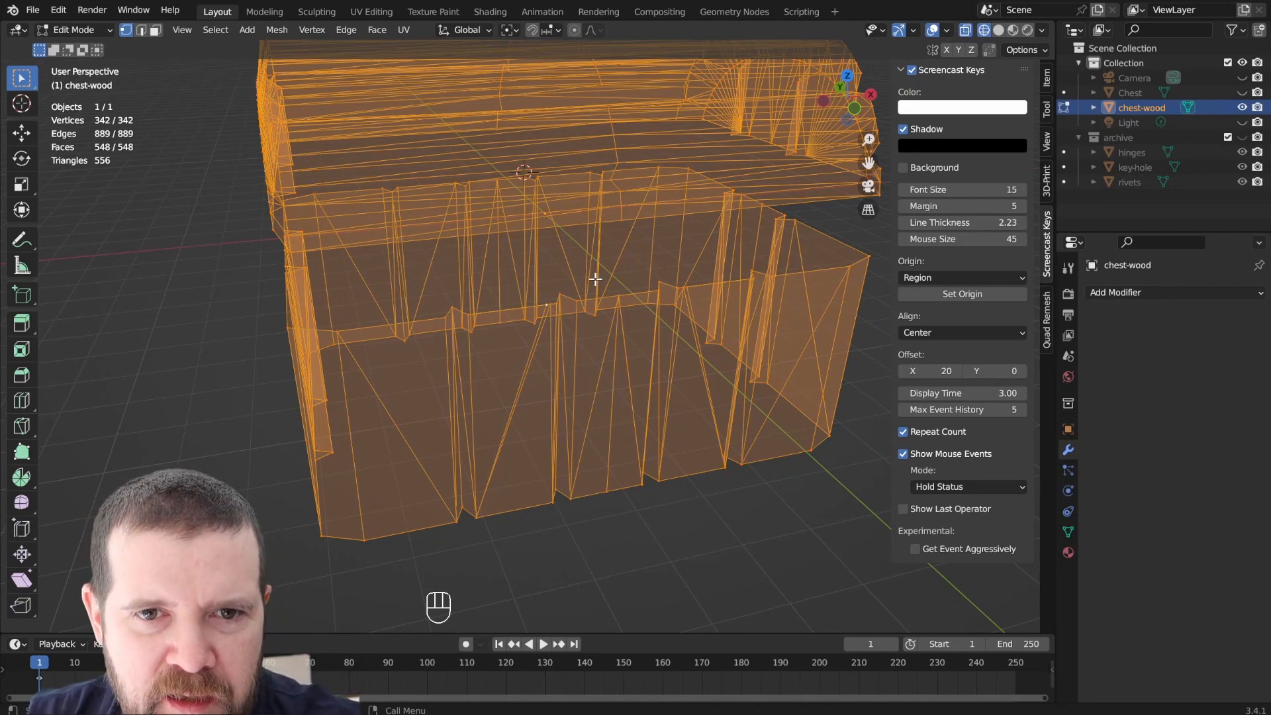
key(m)
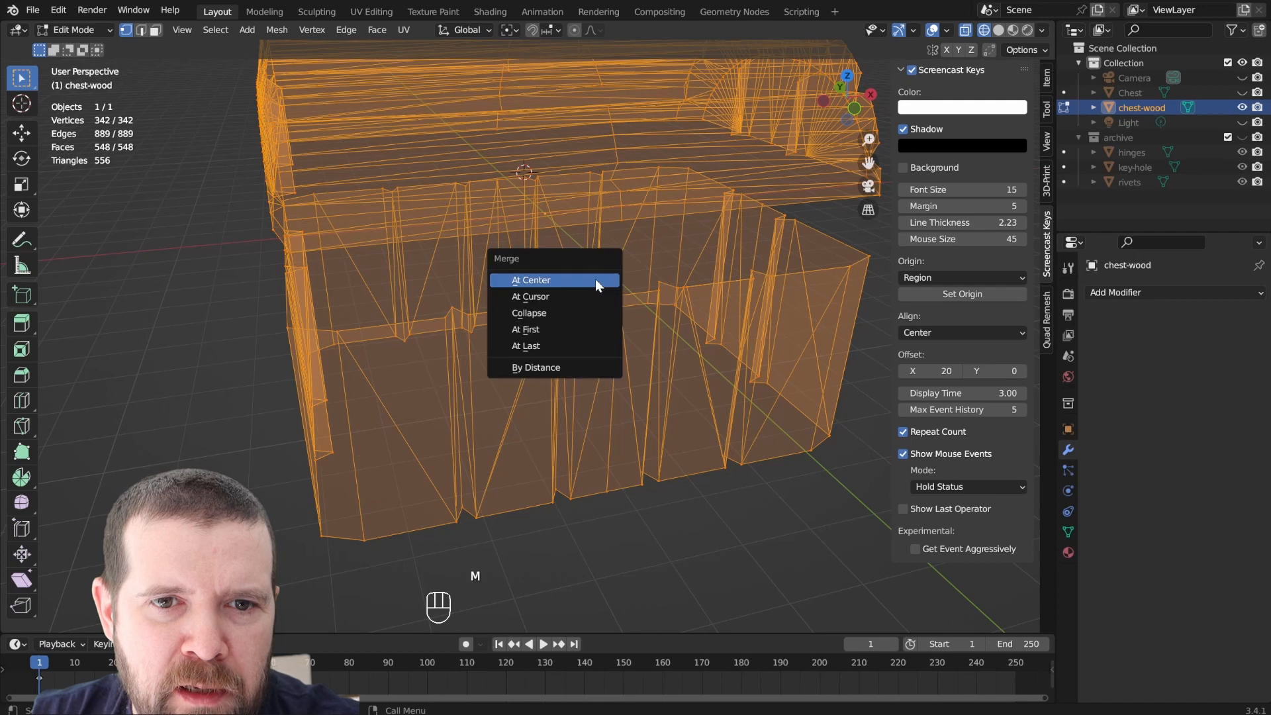
click(571, 368)
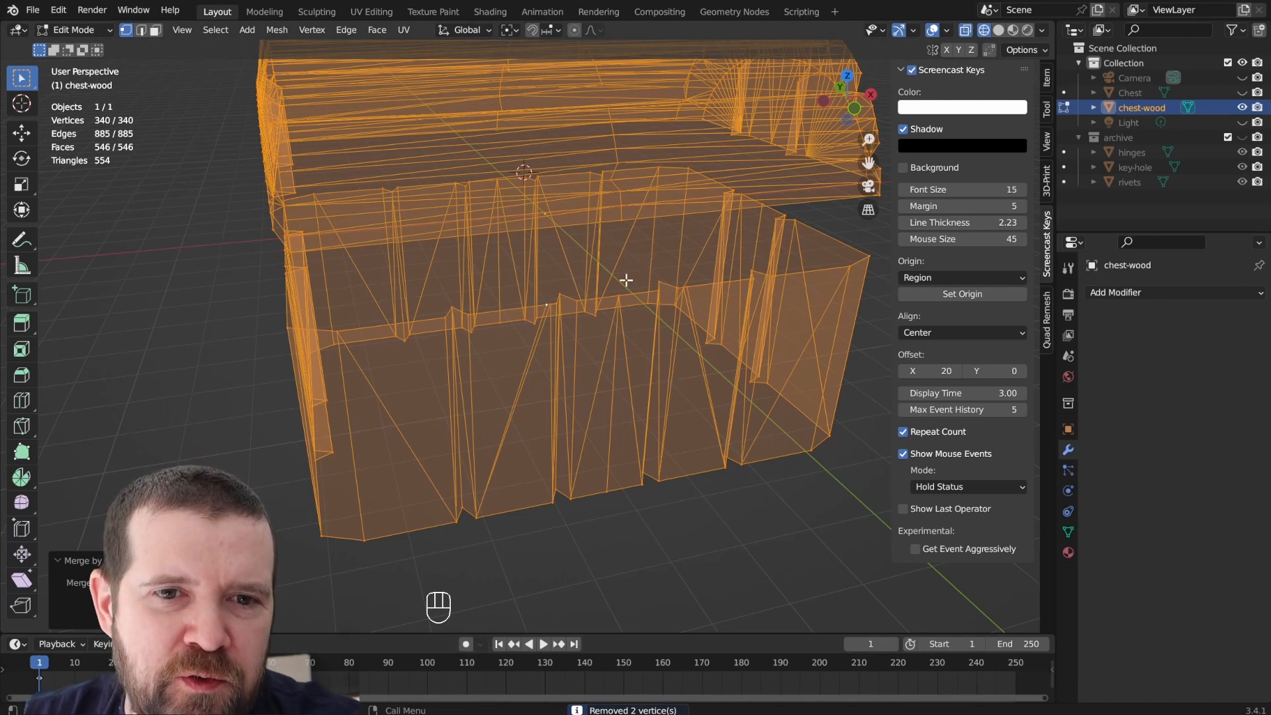
Close the top of the chest body with a face across its upper boundary edge loop.
key(2)
alt+click(494, 313)
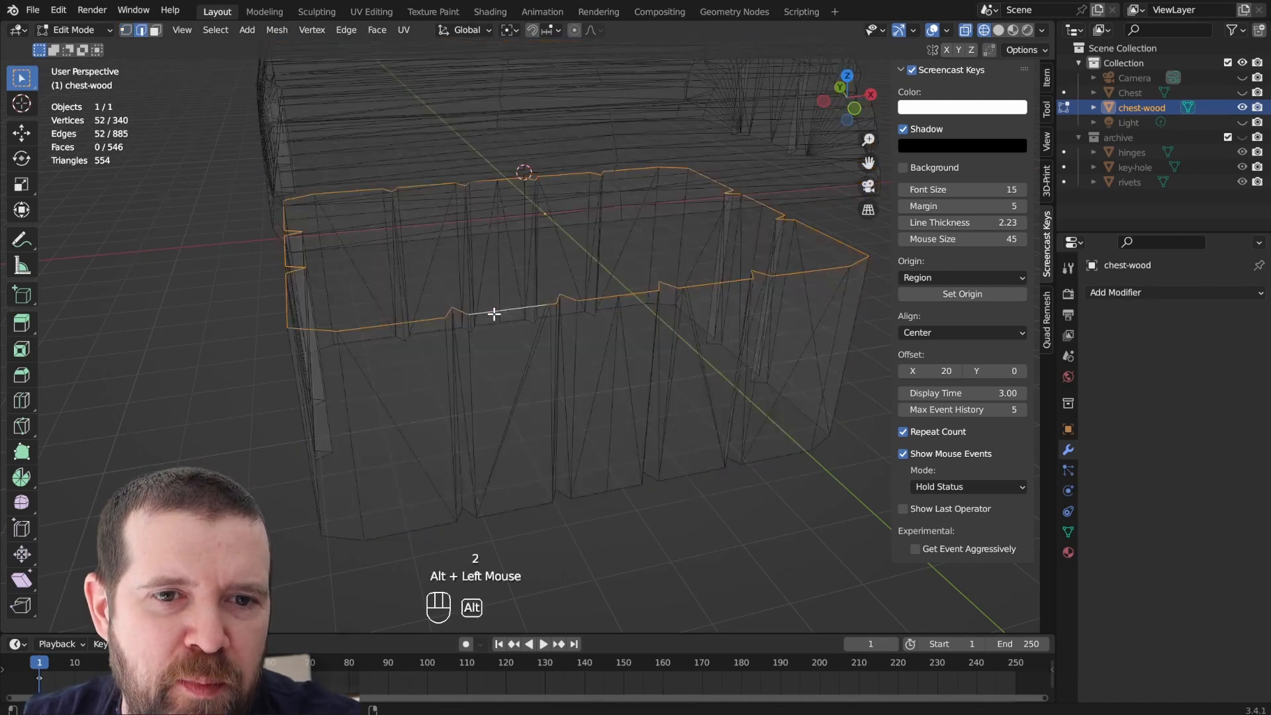
middle_drag(509, 330, 582, 338)
alt+click(511, 323)
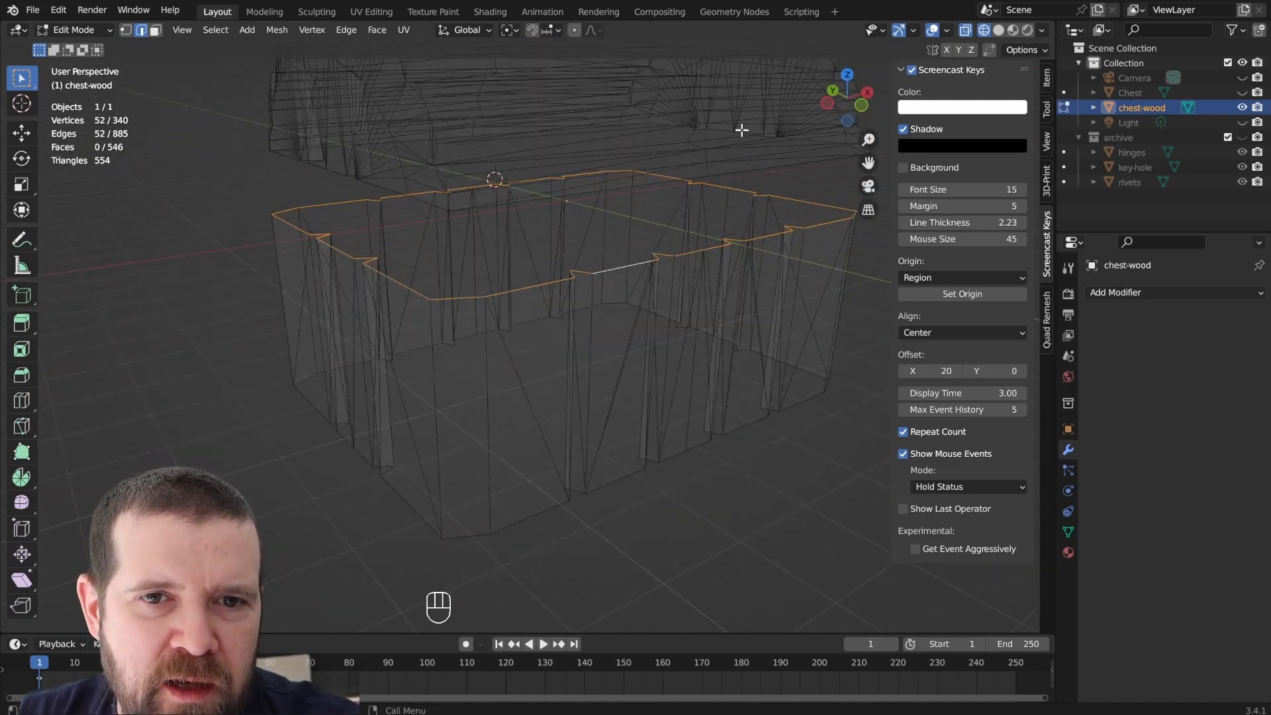
key(f)
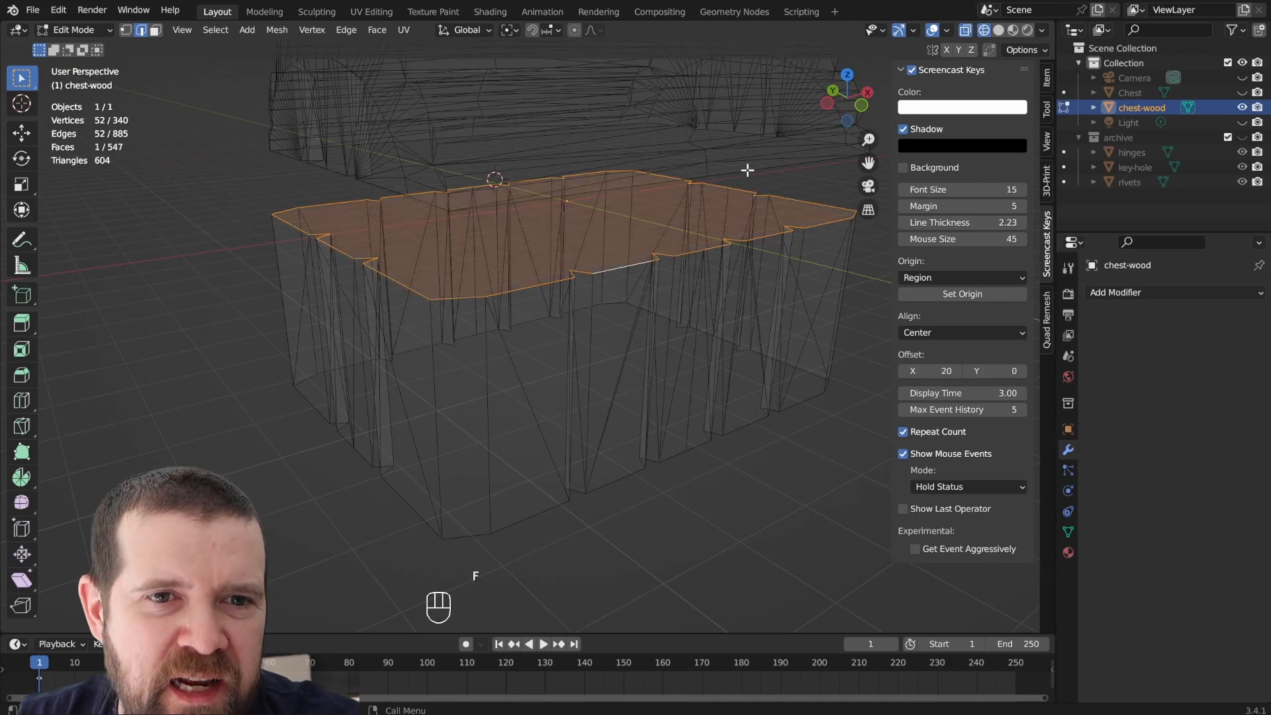
Fill the lid's open underside and the body's open bottom with faces across their boundary loops, and deselect everything.
alt+click(341, 171)
middle_drag(340, 170, 272, 219)
key(f)
mouse_move(417, 286)
middle_down()
mouse_move(520, 301)
mouse_move(537, 337)
mouse_move(565, 279)
mouse_move(562, 243)
mouse_move(562, 263)
mouse_move(497, 354)
mouse_move(510, 321)
middle_up()
alt+click(481, 390)
key(f)
key(alt+a)
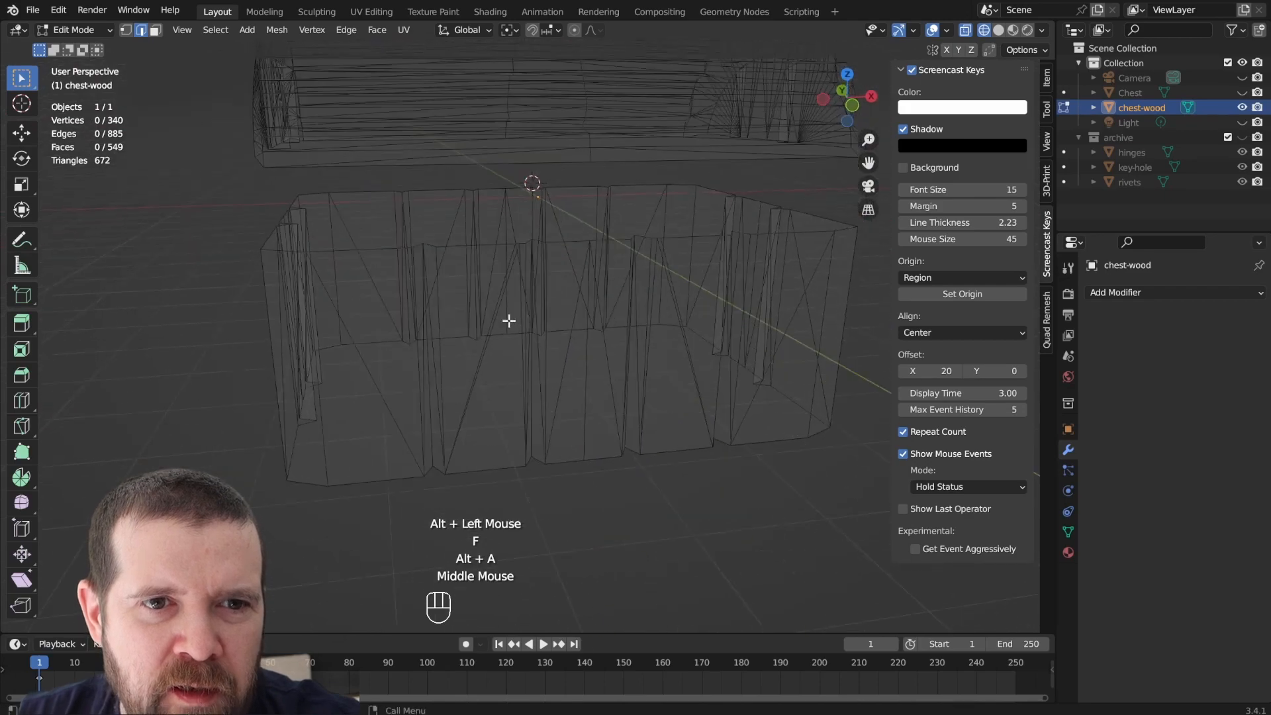
Display the mesh in solid shading and select the face on the lid's underside in face select mode.
key(z)
mouse_move(420, 321)
middle_down()
mouse_move(420, 358)
mouse_move(455, 332)
mouse_move(445, 363)
mouse_move(474, 351)
mouse_move(681, 382)
mouse_move(559, 363)
mouse_move(528, 324)
mouse_move(463, 345)
mouse_move(477, 338)
middle_up()
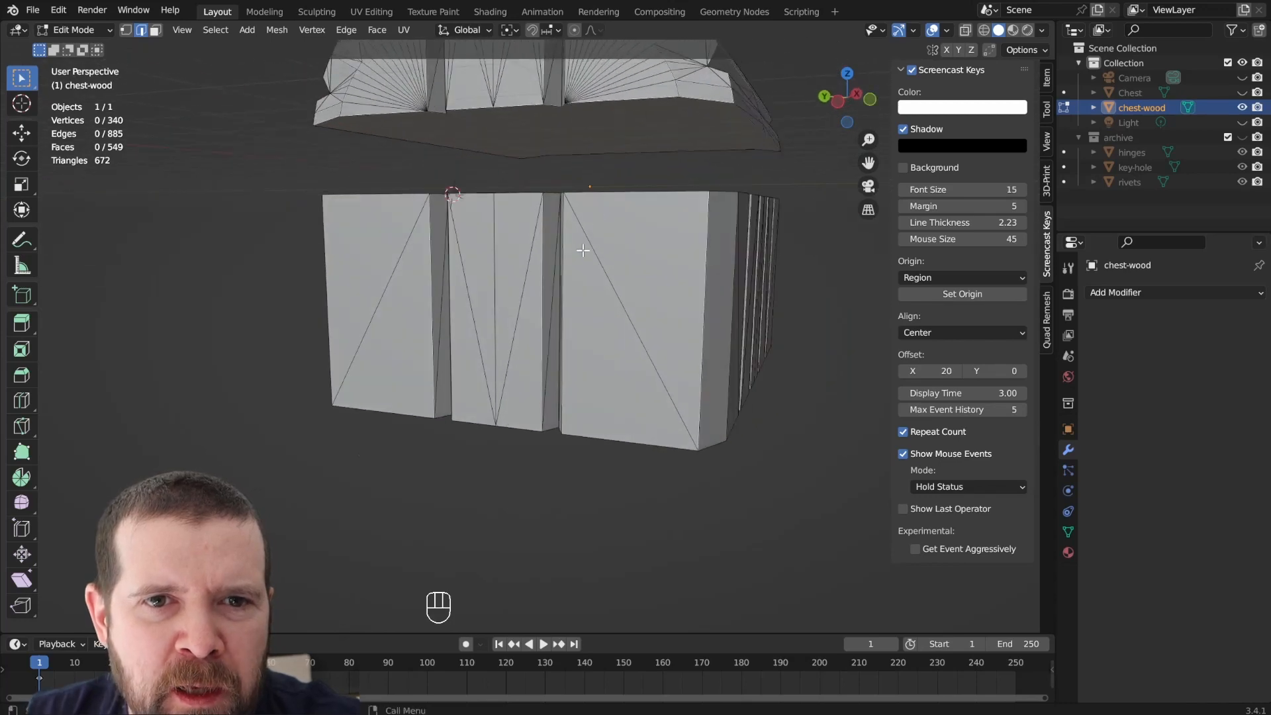
key(3)
click(601, 113)
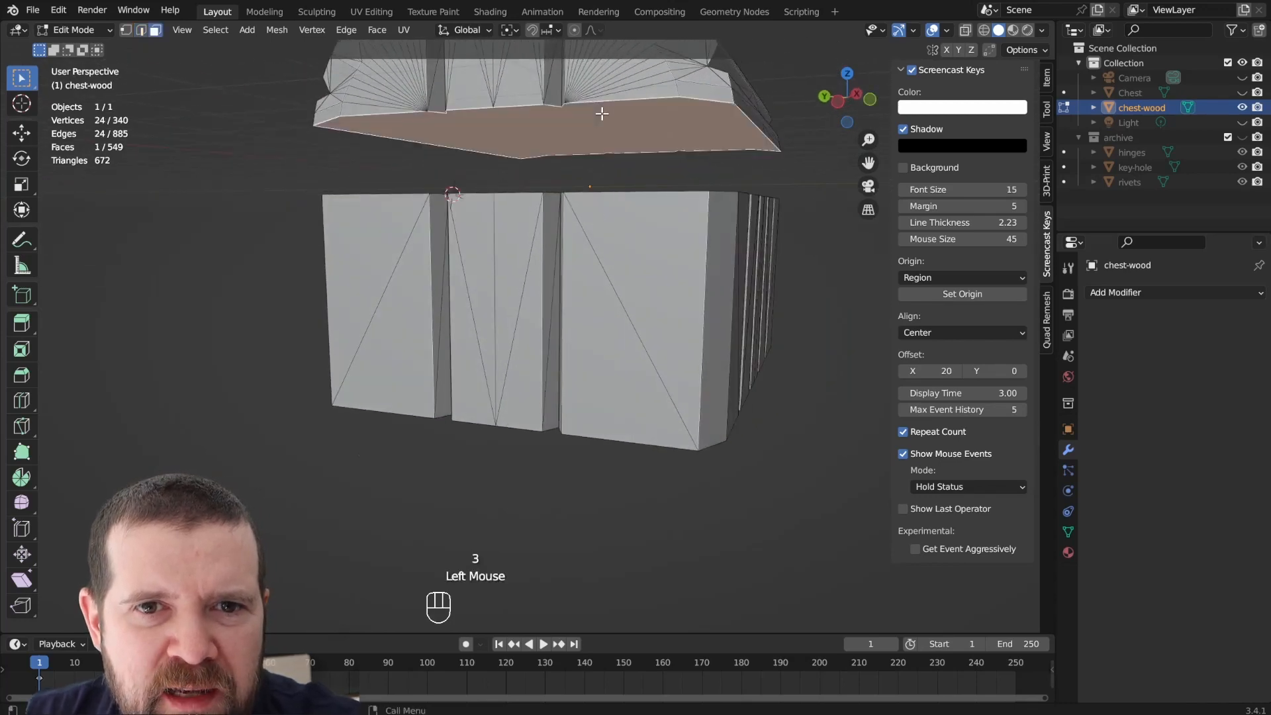
middle_drag(602, 114, 542, 135)
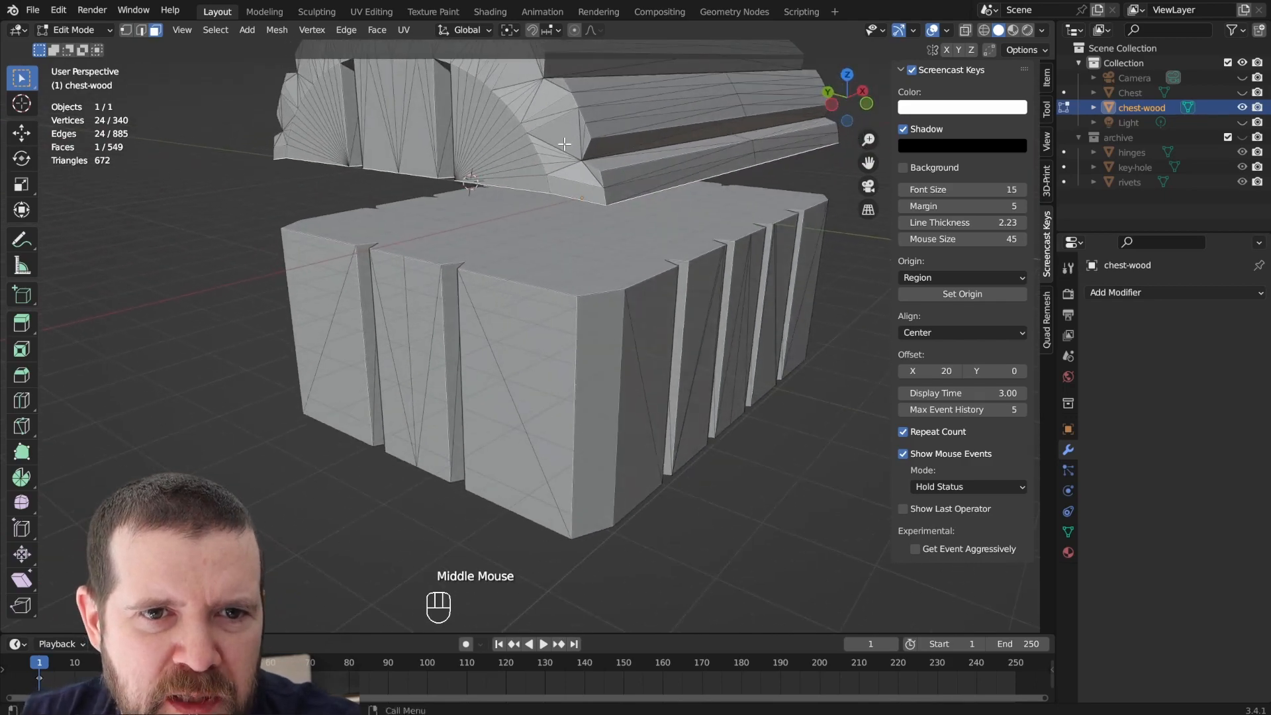
key(g)
key(z)
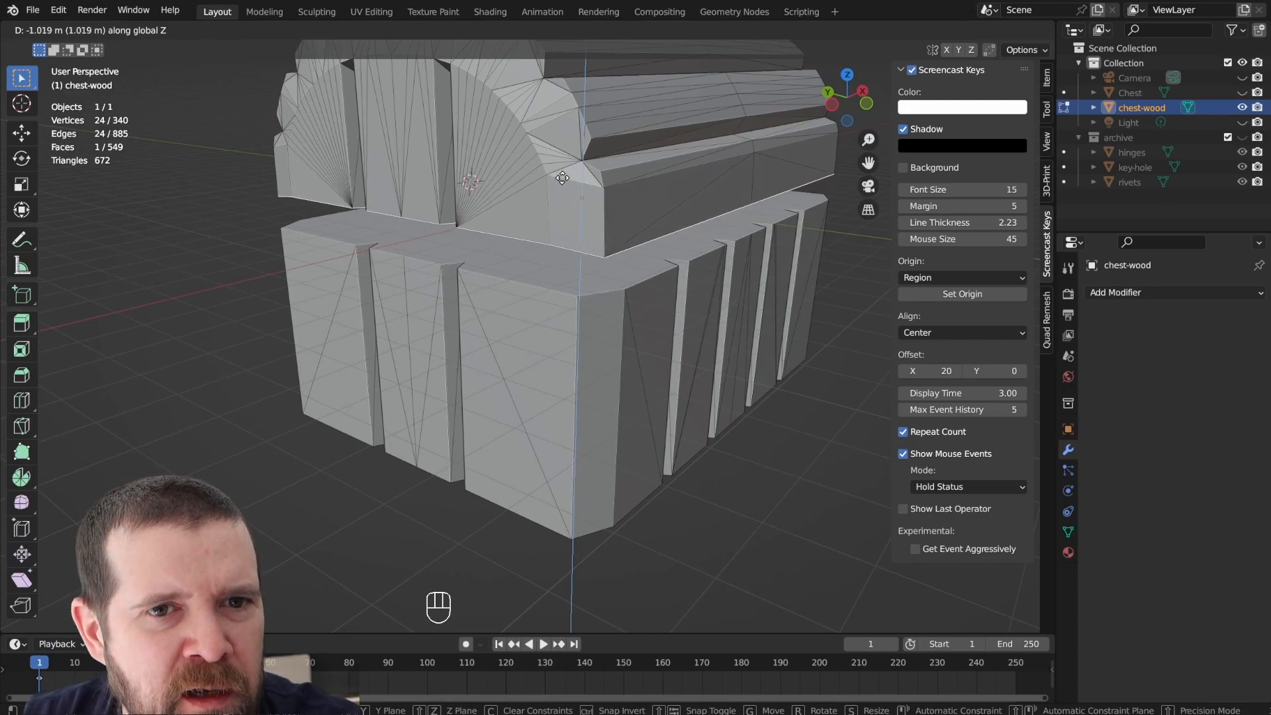
click(563, 167)
Move the lid's underside face down along Z by about 0.8 m so the lid's base sits just above the body.
middle_drag(416, 306, 639, 316)
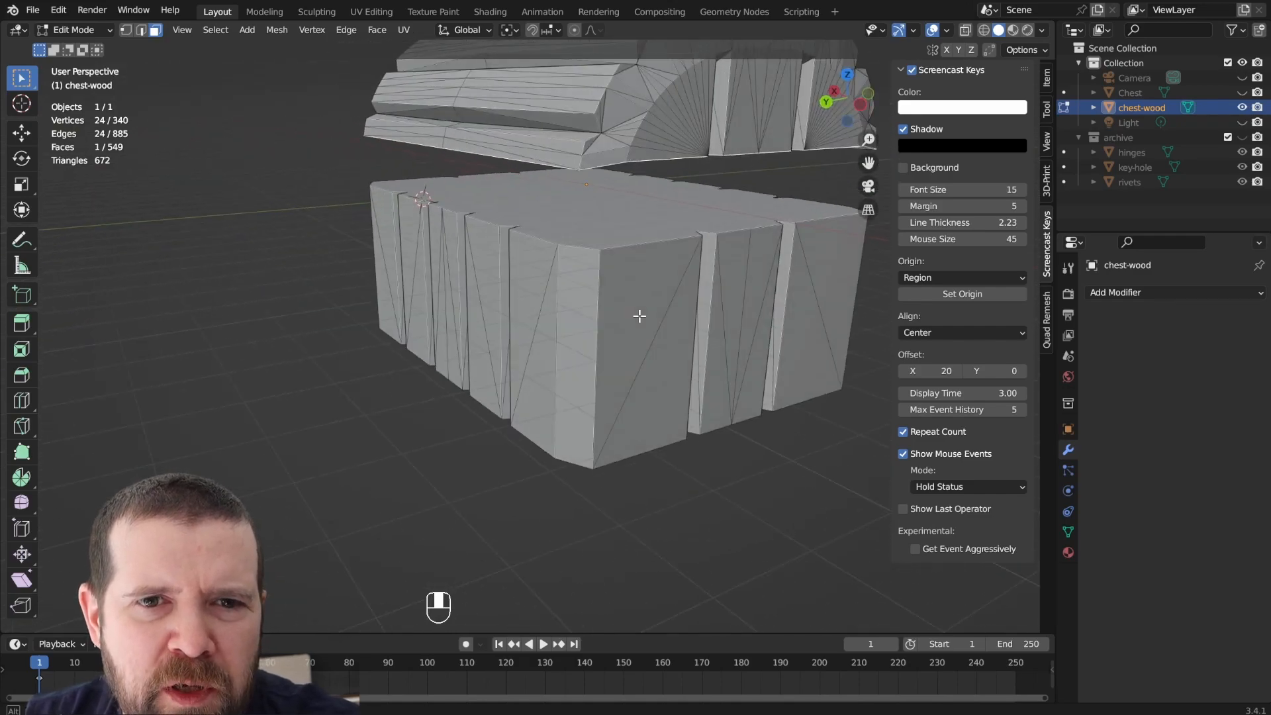
key(g)
key(z)
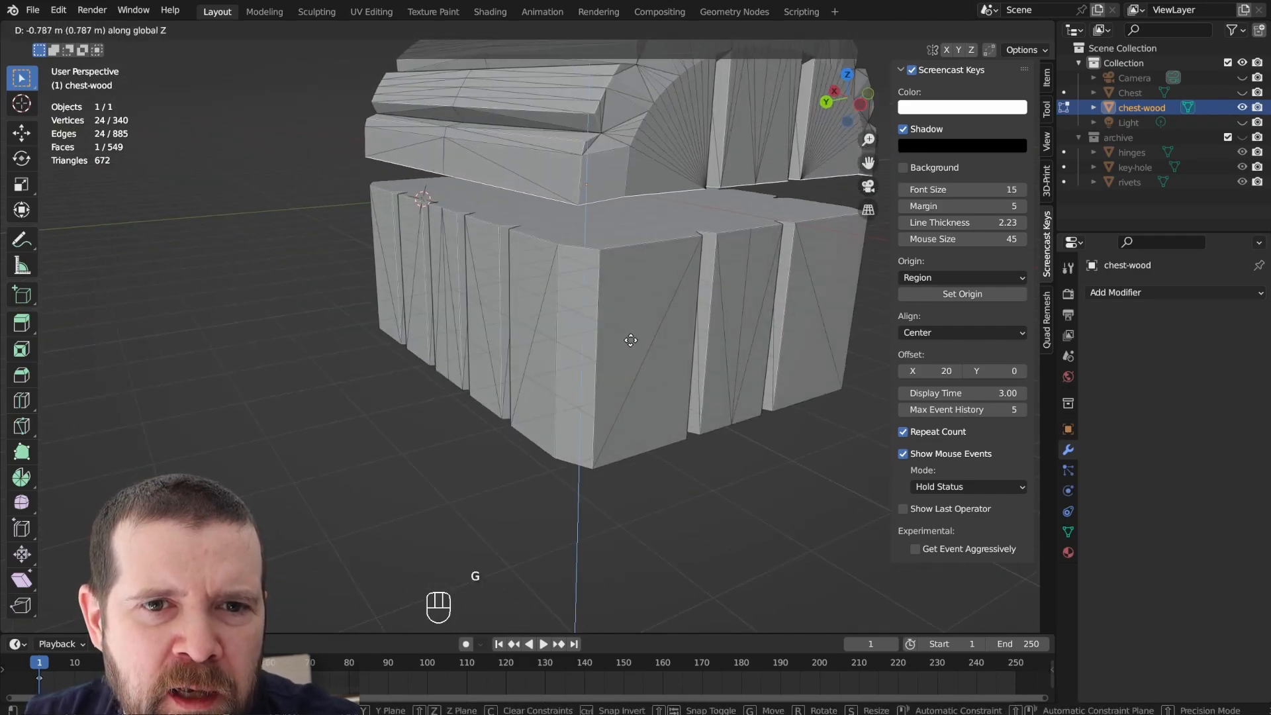
click(630, 342)
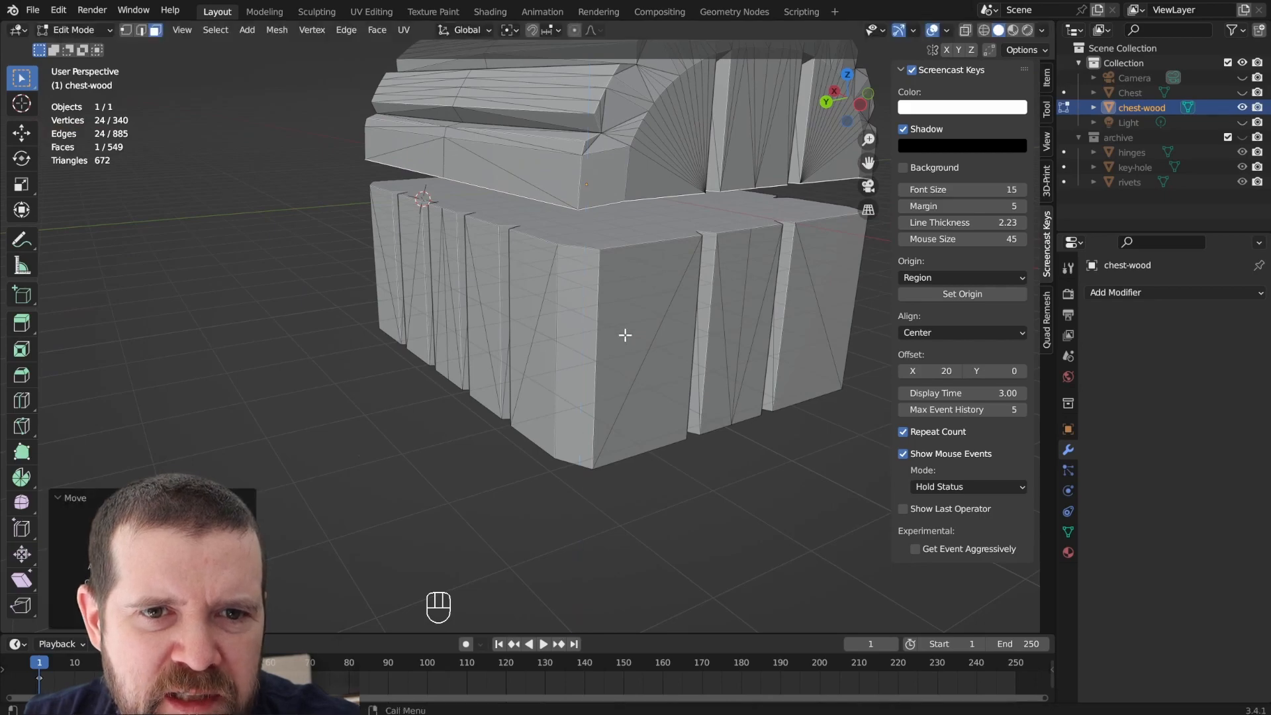
Leave mesh editing and check the chest-wood object for non-manifold edges with the 3D-Print Solid check.
key(Tab)
scroll(546, 272, down, 2)
middle_drag(547, 272, 656, 304)
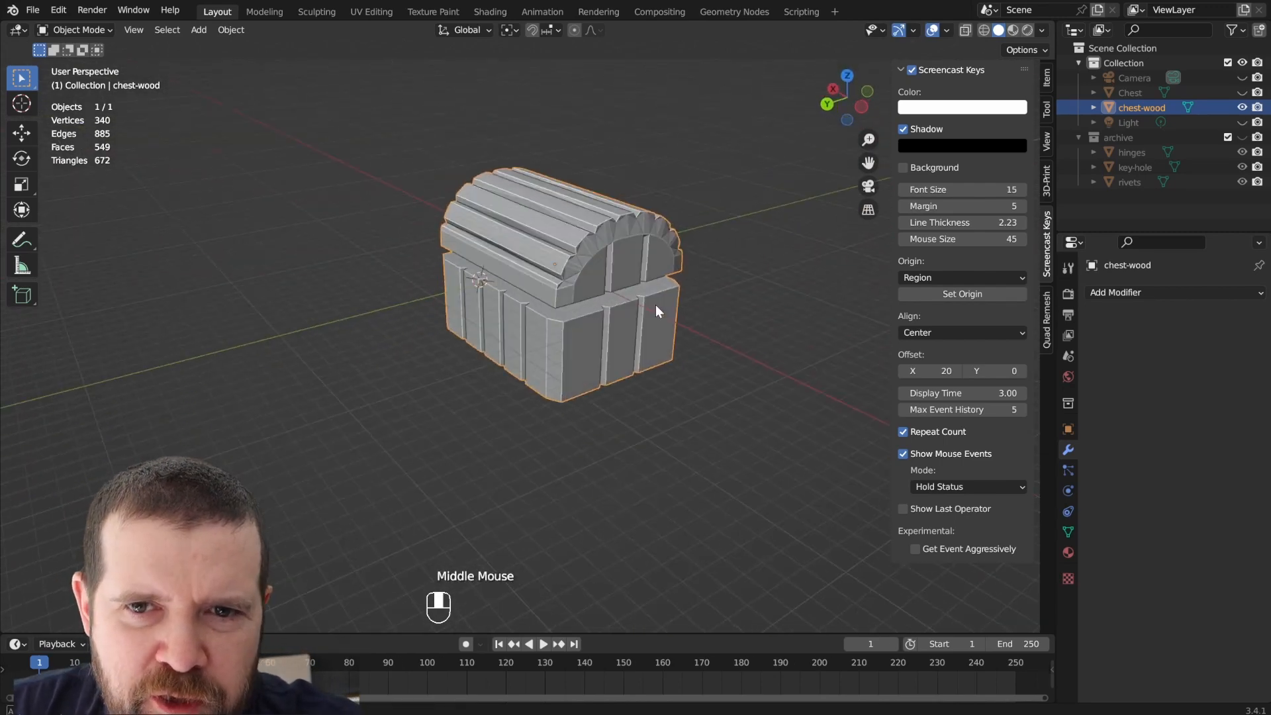
click(1047, 176)
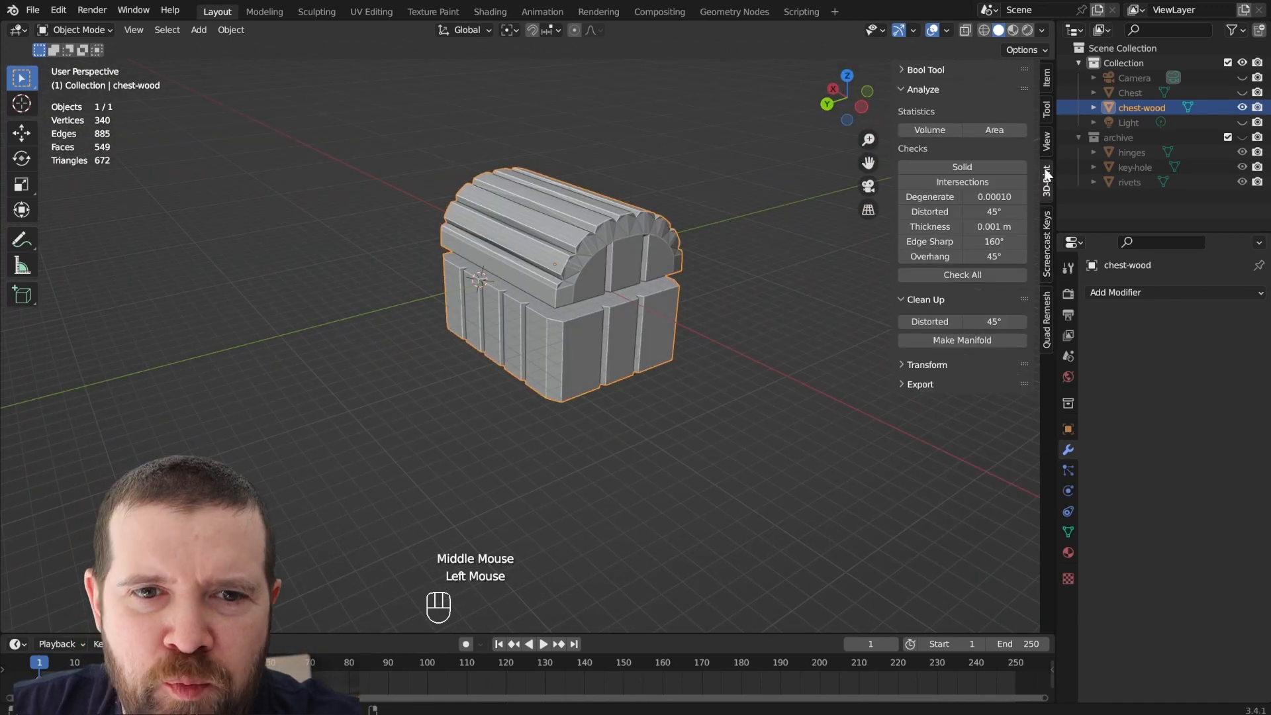
click(964, 165)
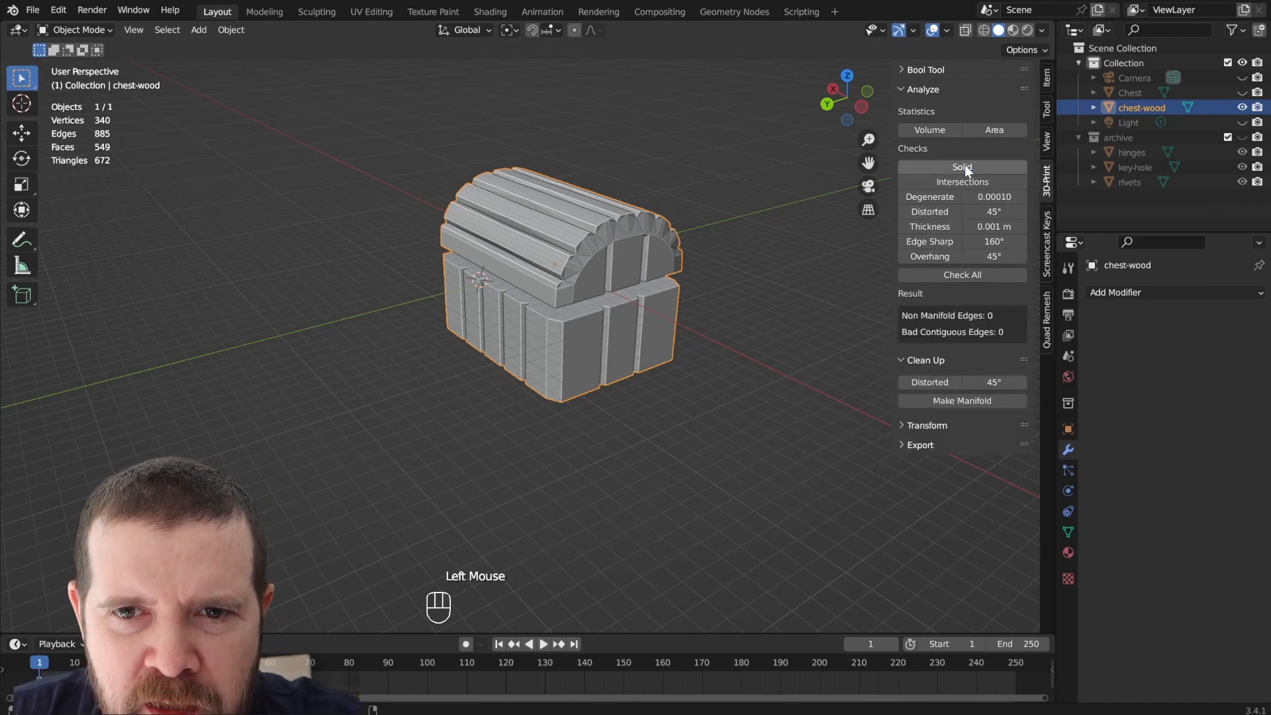
click(741, 240)
click(589, 258)
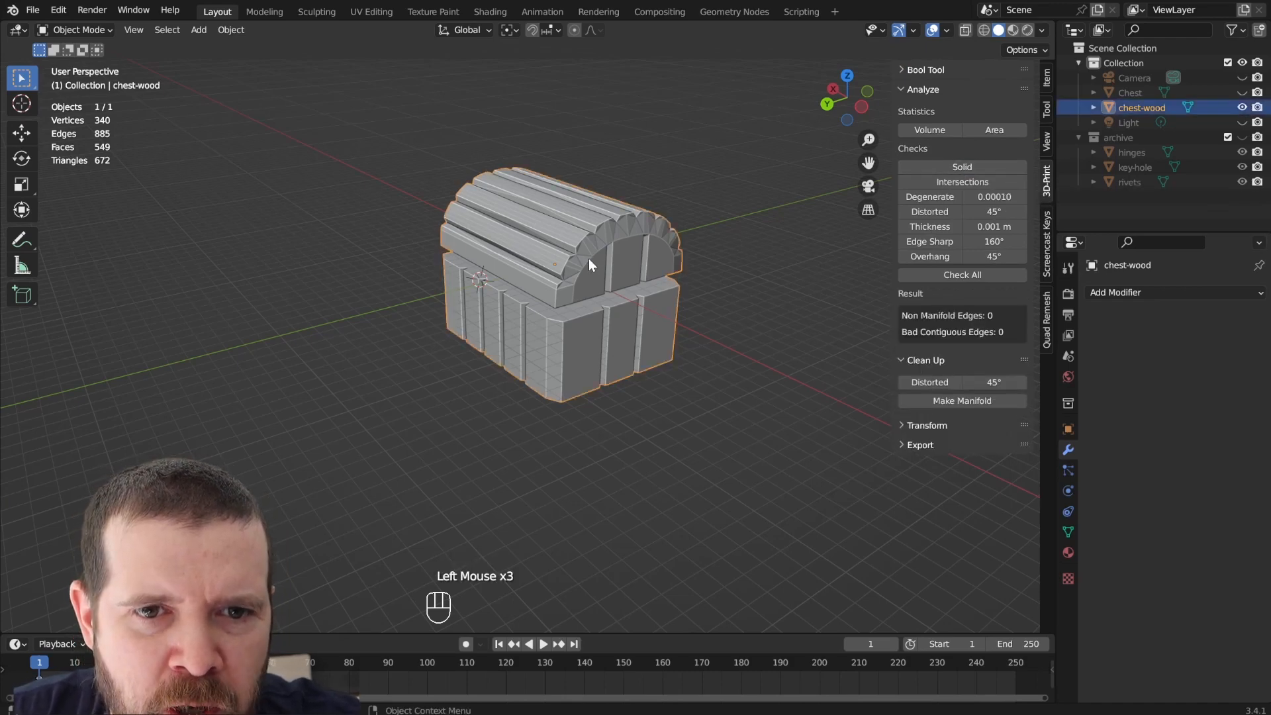
middle_drag(588, 259, 721, 284)
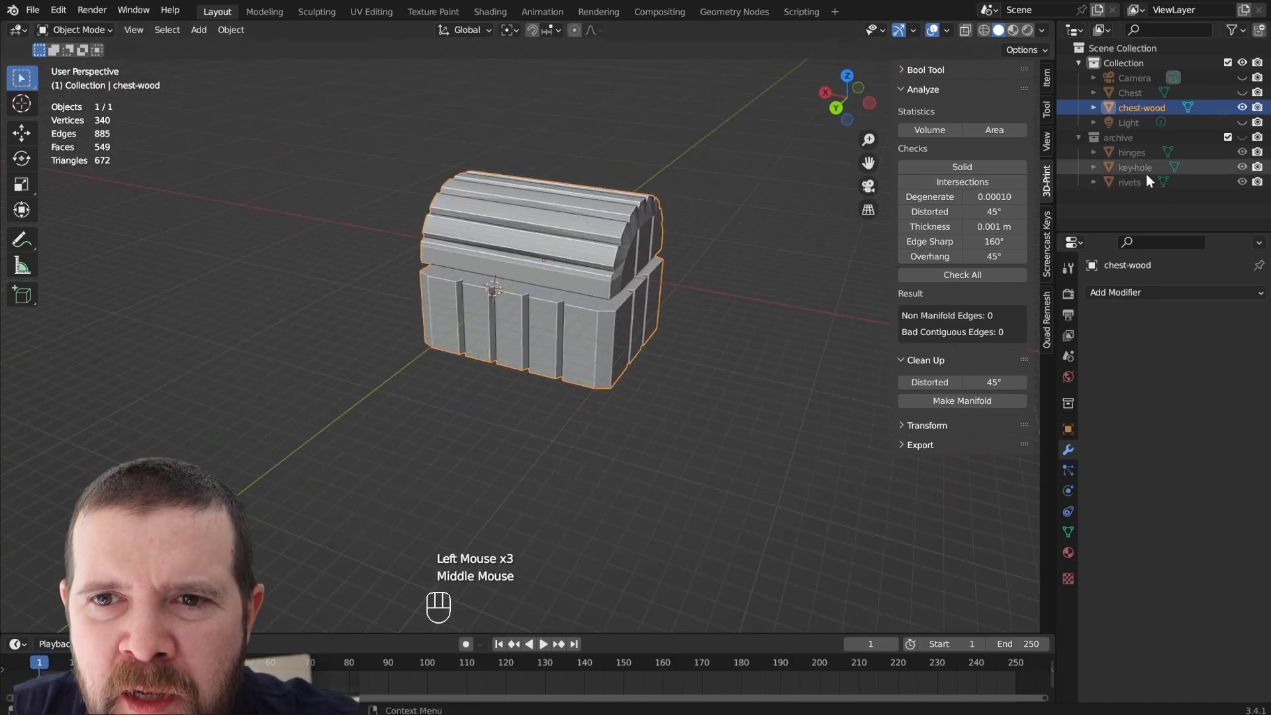
Unhide the original Chest object, select it and hide all unselected objects so it is isolated.
click(1242, 92)
scroll(498, 205, up, 2)
mouse_move(498, 201)
middle_down()
mouse_move(475, 237)
mouse_move(490, 204)
middle_up()
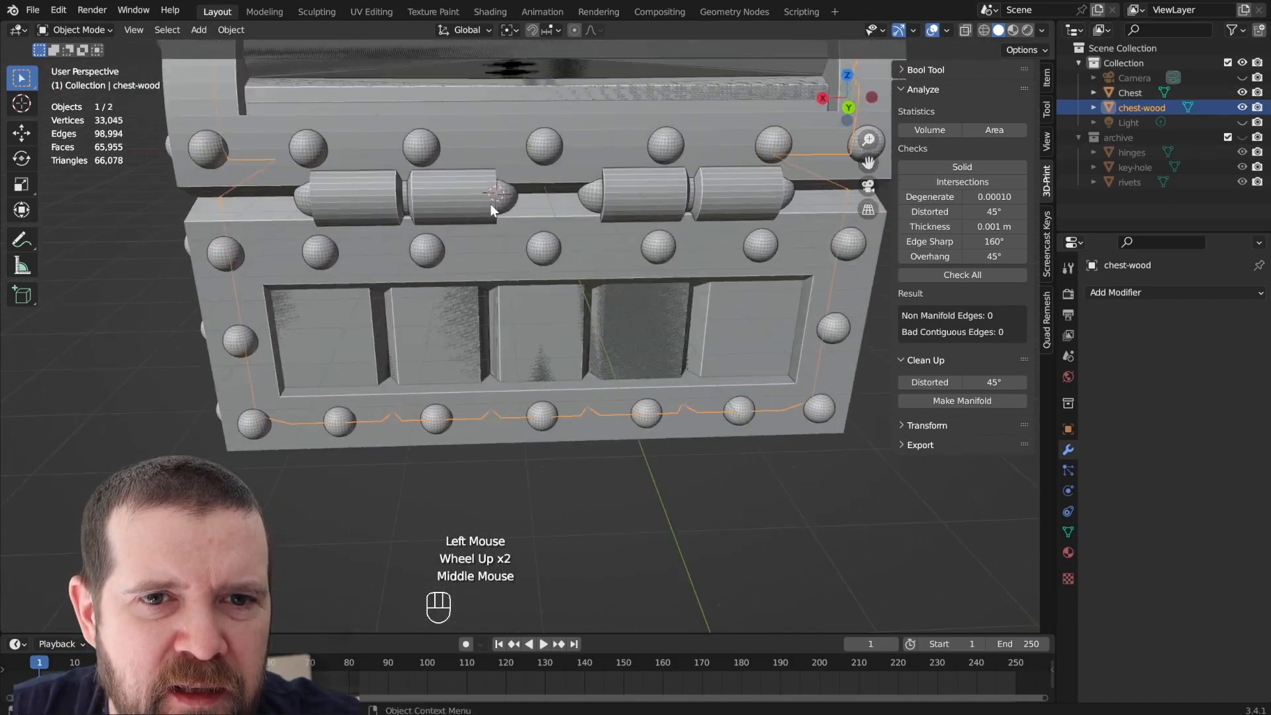
scroll(569, 202, down, 3)
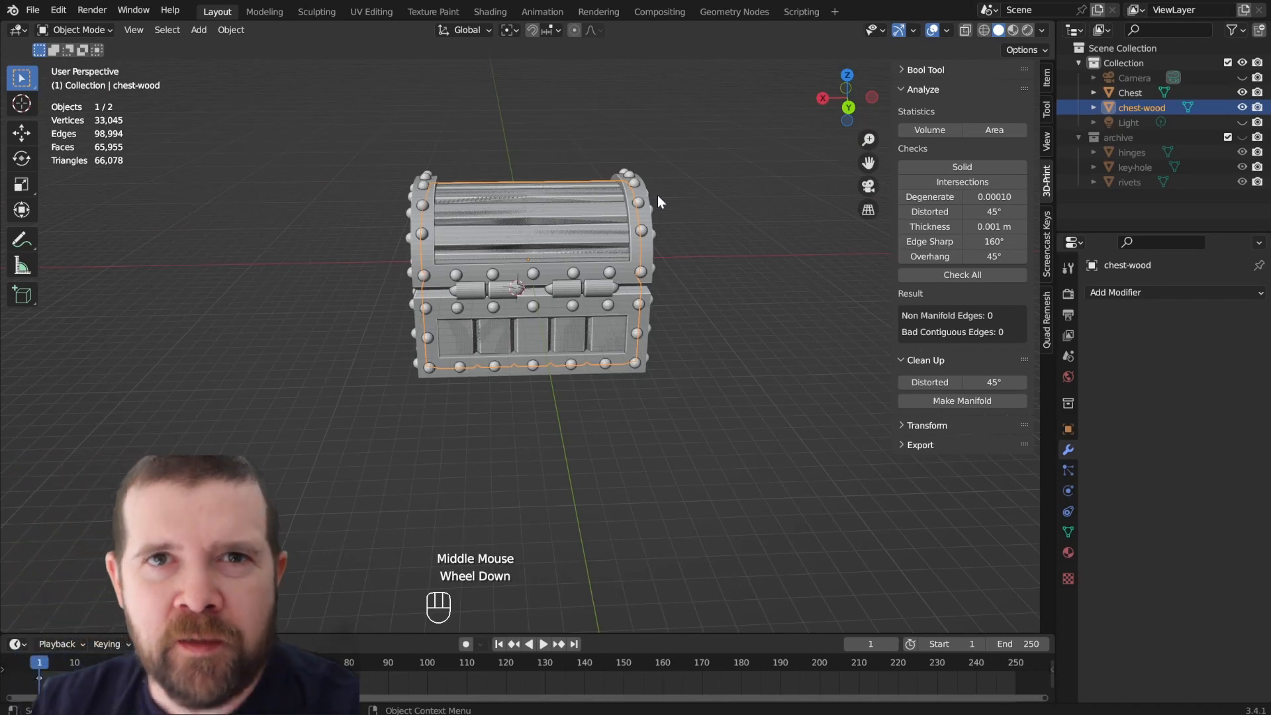
click(630, 188)
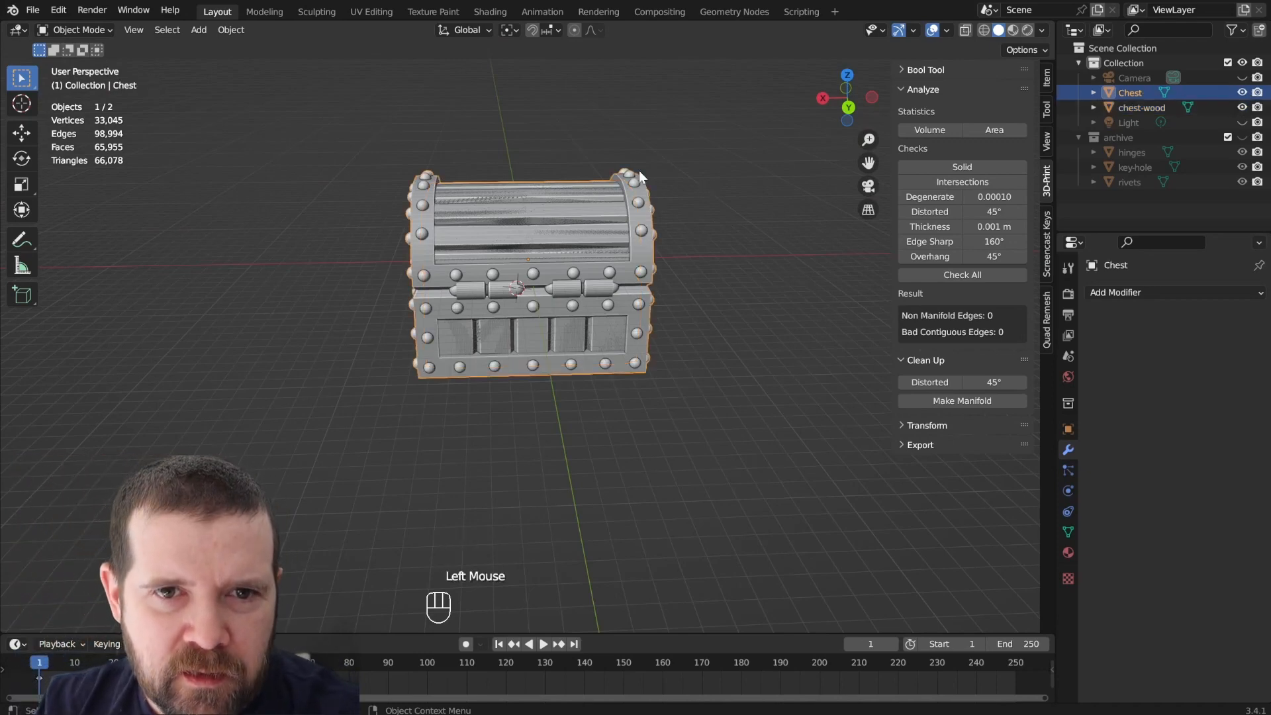
middle_drag(668, 216, 637, 244)
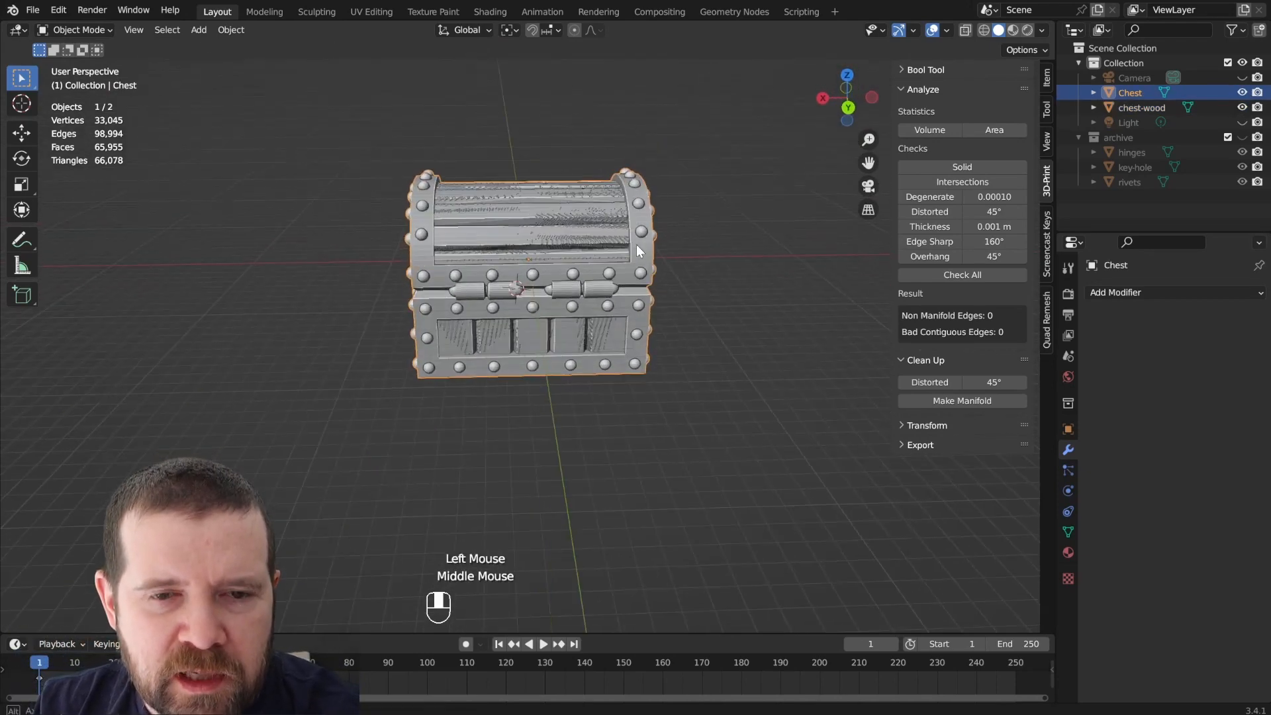
scroll(637, 246, down, 1)
key(shift+h)
scroll(622, 253, up, 2)
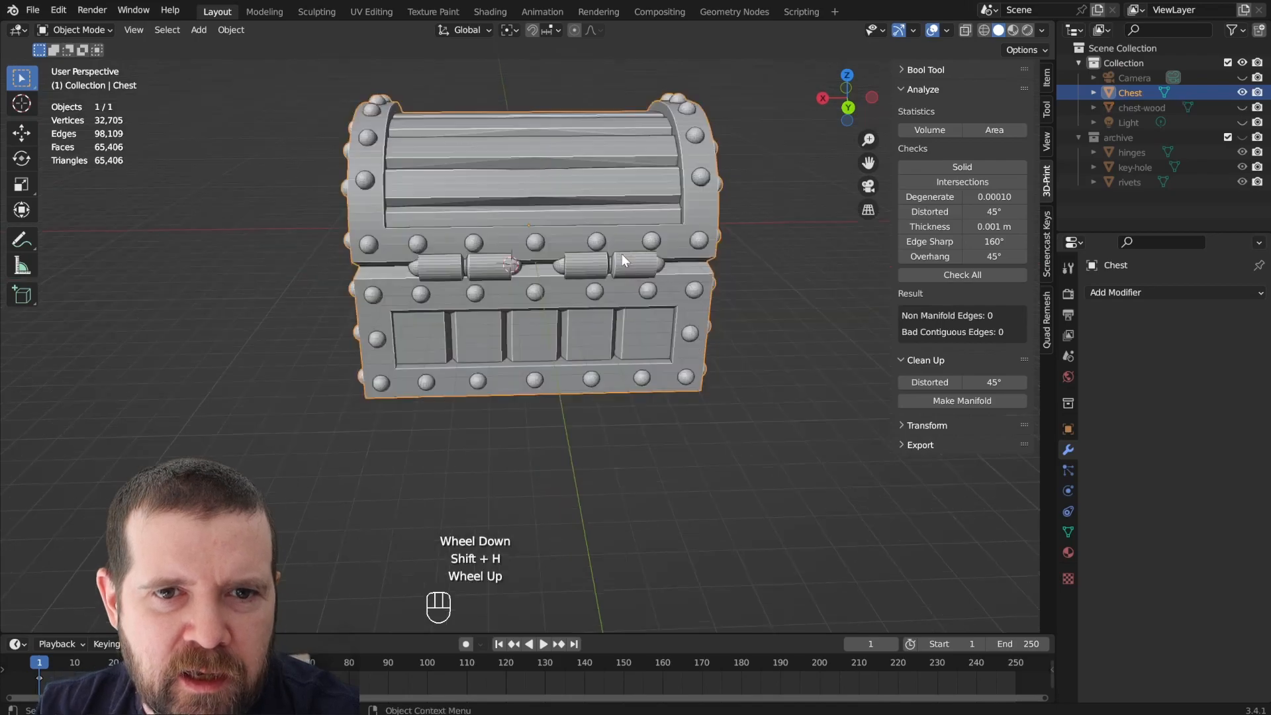
Edit the Chest mesh and circle-select the wooden plank faces on the back of the lid in face select mode.
scroll(608, 145, down, 1)
key(Tab)
shift+middle_drag(608, 146, 557, 221)
scroll(598, 223, up, 2)
scroll(558, 232, down, 1)
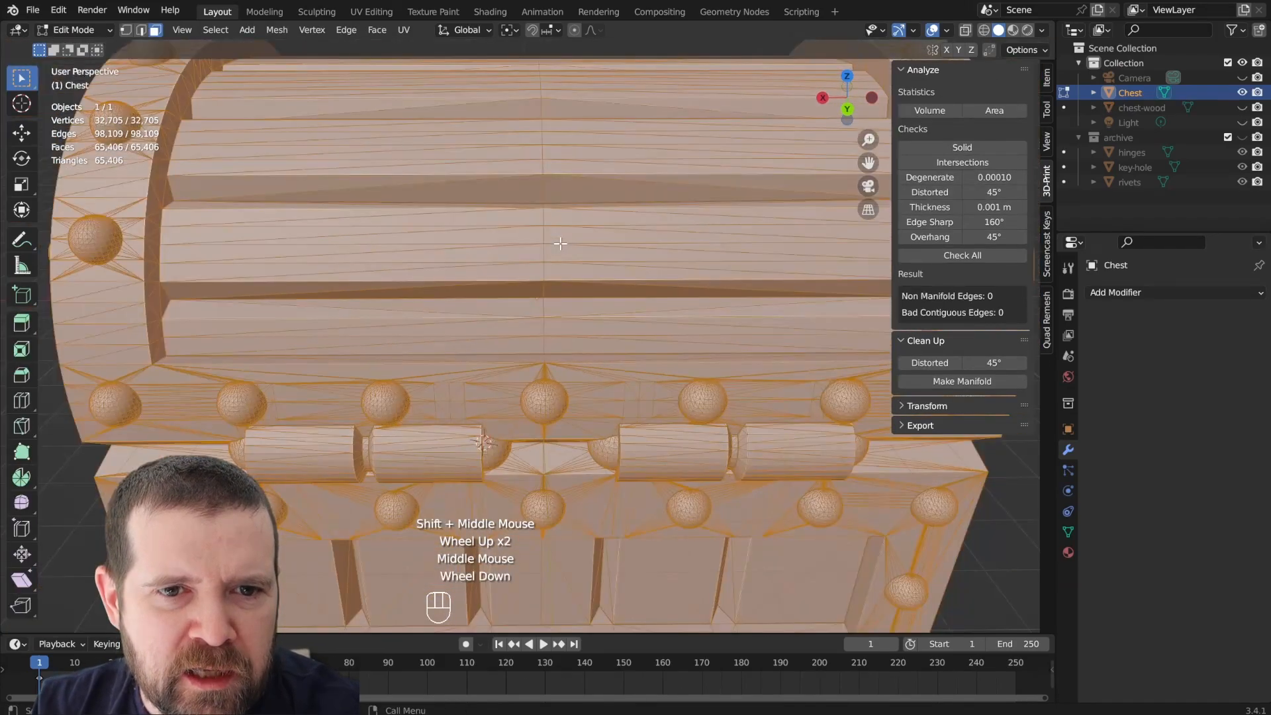
key(alt+a)
key(3)
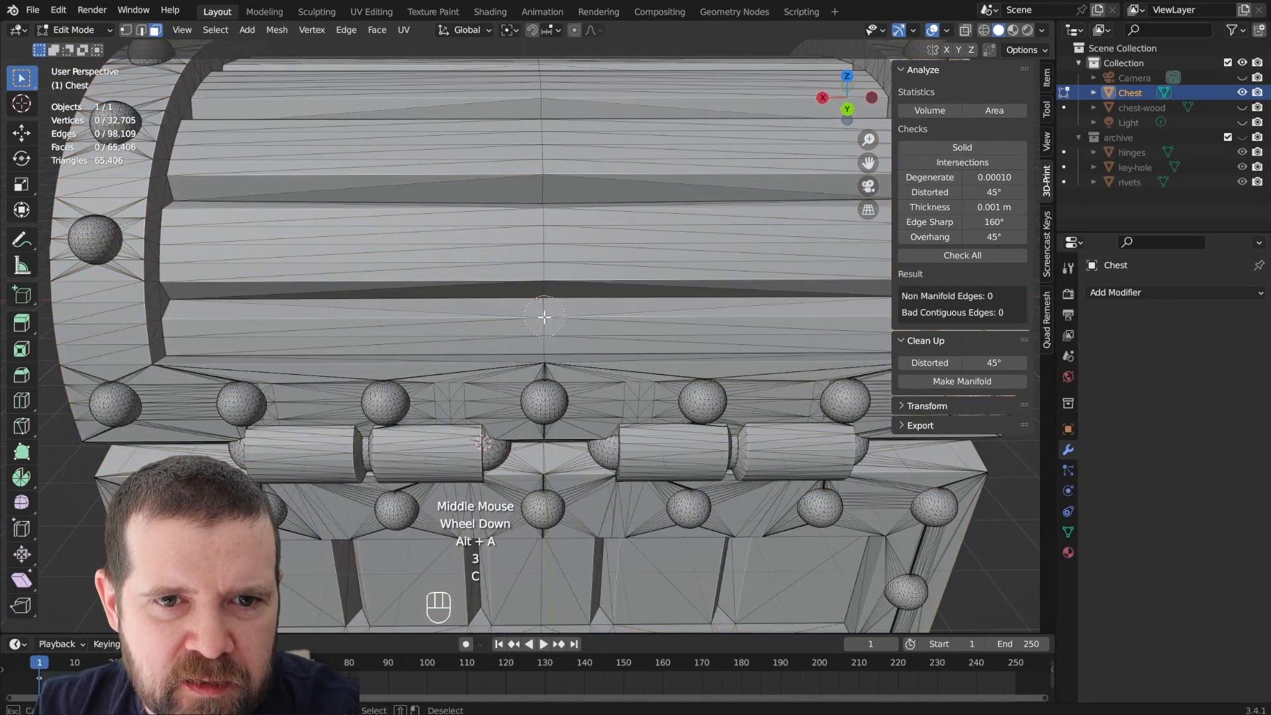
key(c)
drag(542, 324, 549, 109)
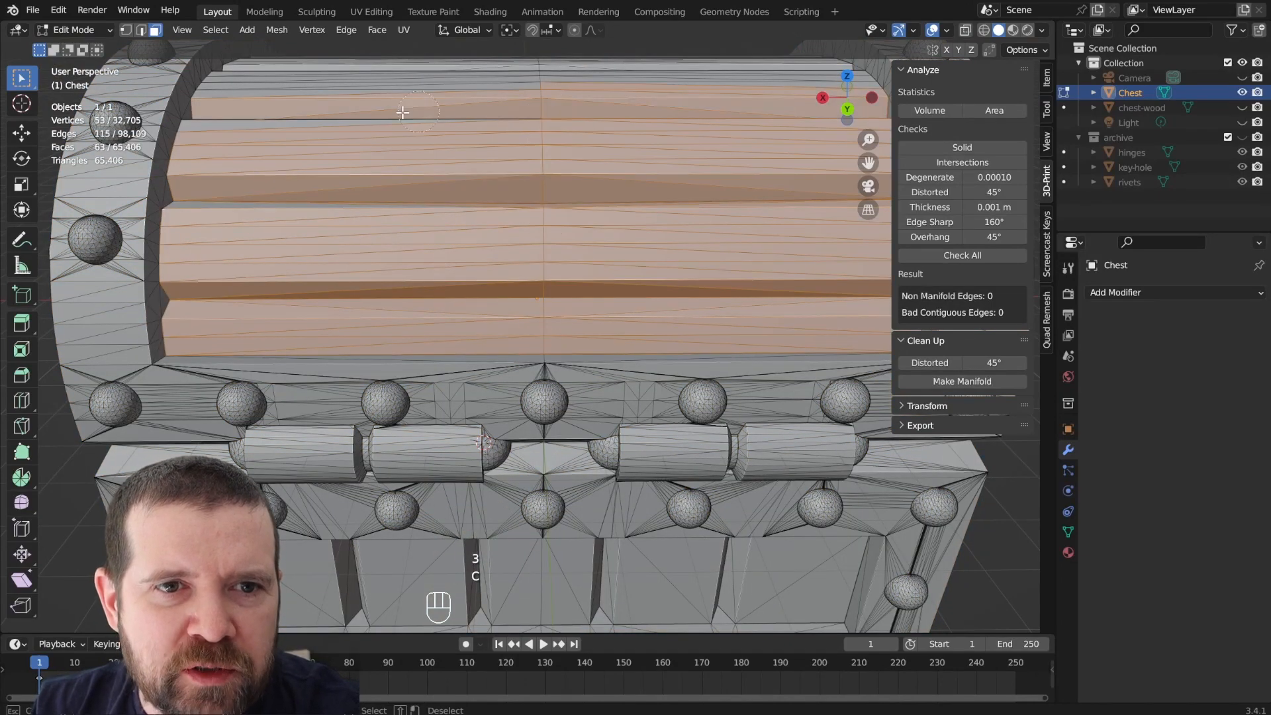
drag(403, 113, 337, 156)
right_click(337, 156)
Extend the circle selection across the remaining wooden plank faces on the top and front of the lid.
middle_drag(538, 165, 528, 264)
key(c)
drag(528, 265, 490, 274)
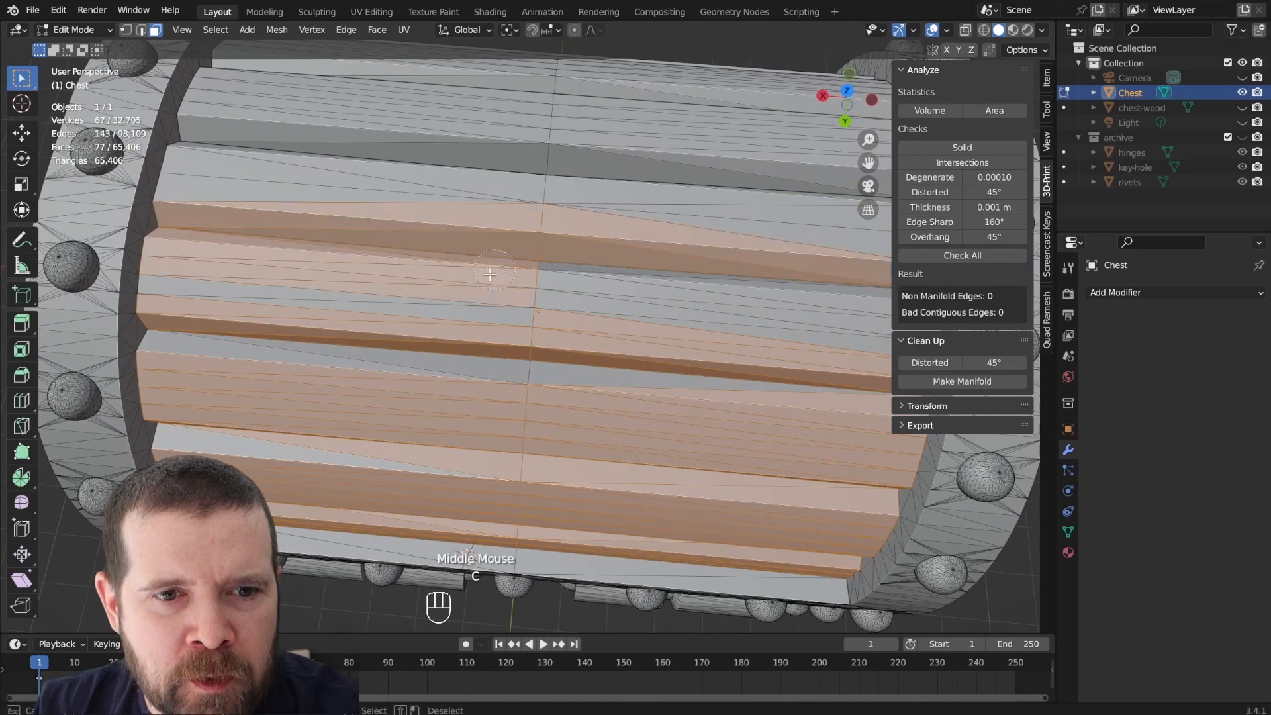
mouse_move(389, 486)
mouse_down()
mouse_move(565, 258)
mouse_move(558, 176)
mouse_move(198, 100)
mouse_move(627, 179)
mouse_up()
right_click(627, 179)
middle_drag(626, 179, 402, 138)
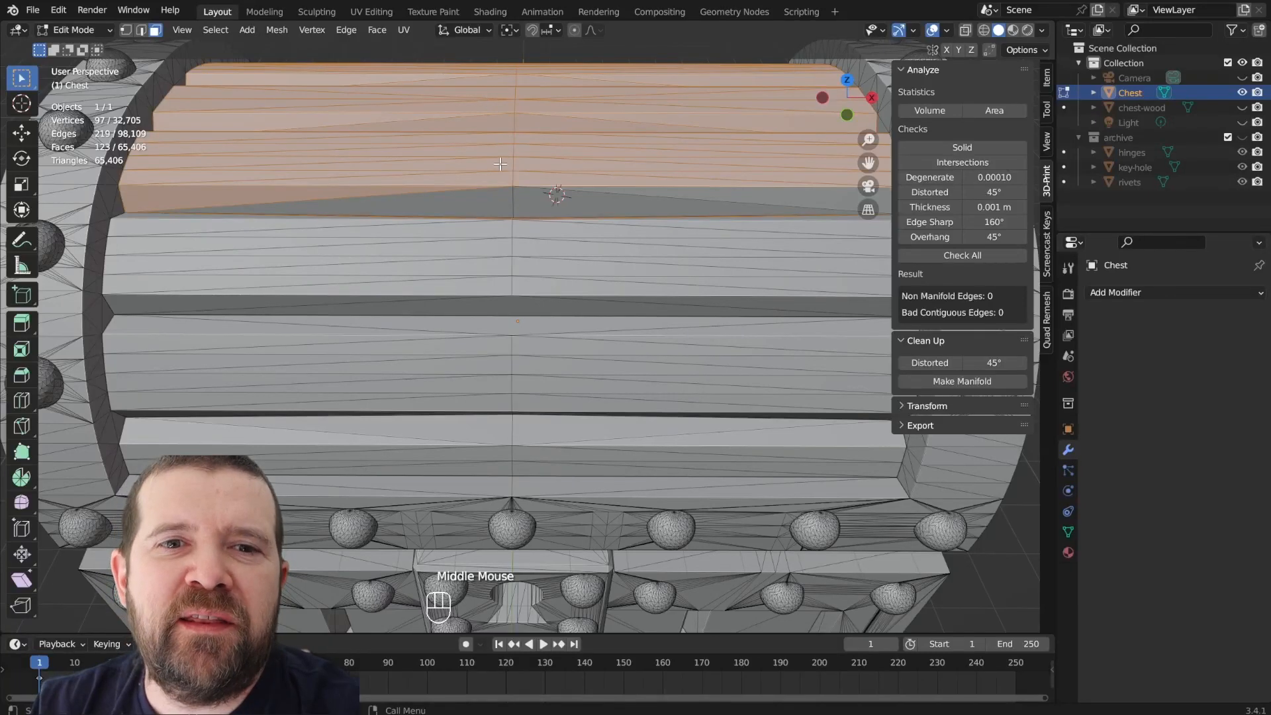
key(c)
drag(502, 178, 515, 448)
right_click(515, 448)
Add the wooden panel faces in the lid's arched ends and the body's sides to the circle selection.
scroll(575, 378, down, 2)
middle_drag(575, 378, 695, 384)
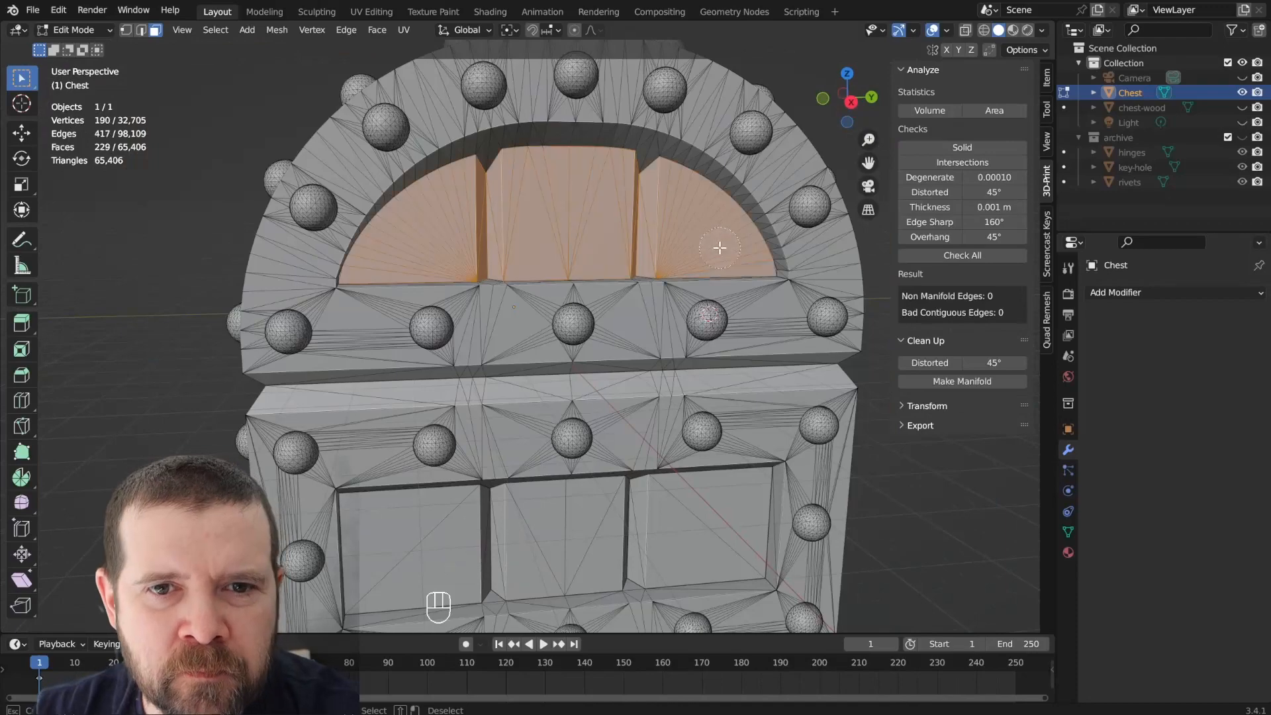
middle_drag(721, 247, 817, 314)
key(c)
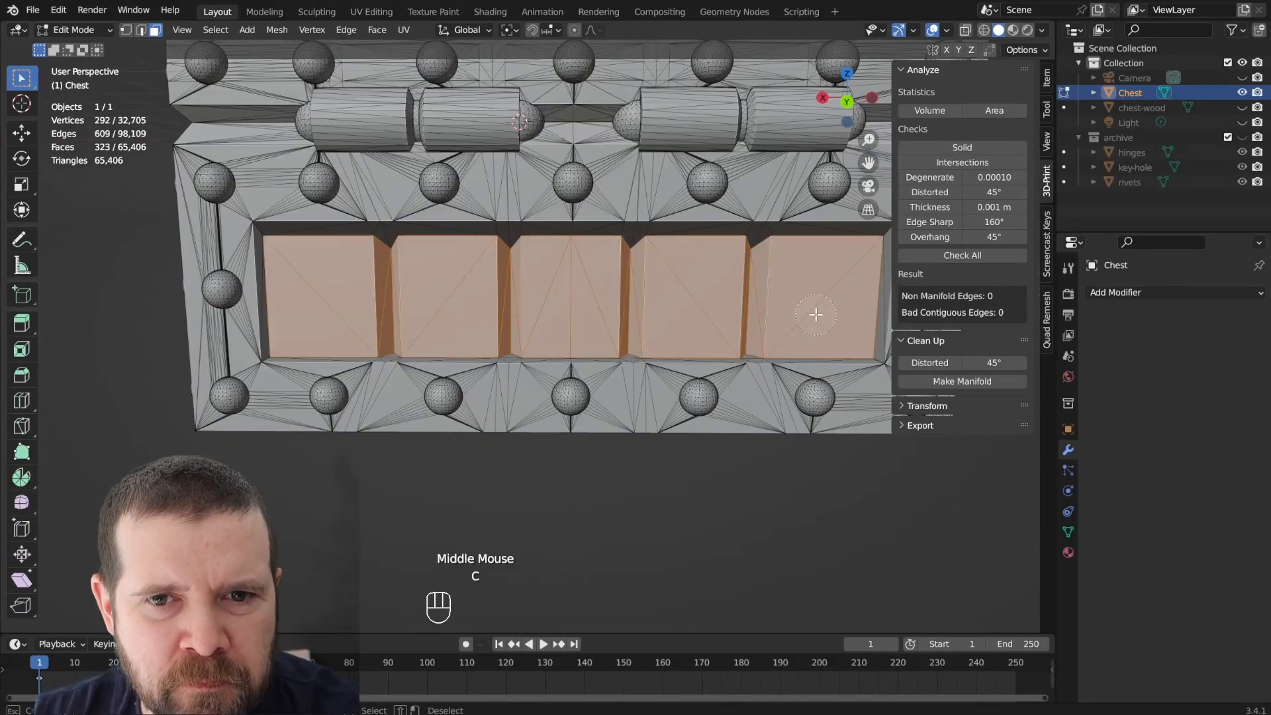
scroll(717, 267, up, 2)
scroll(615, 185, down, 1)
key(x)
click(614, 181)
key(ctrl+z)
key(ctrl+z)
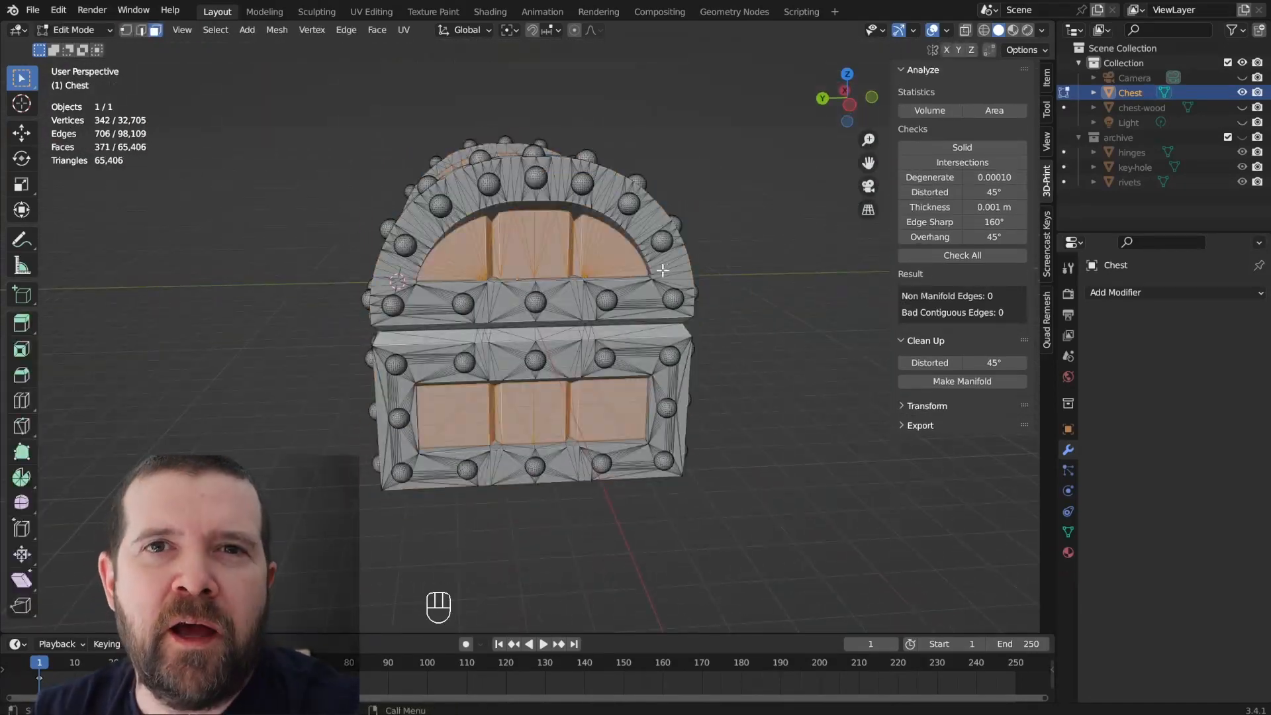
Delete all the selected wooden panel faces from the Chest mesh, leaving only the frame, and leave mesh editing.
middle_drag(727, 273, 679, 288)
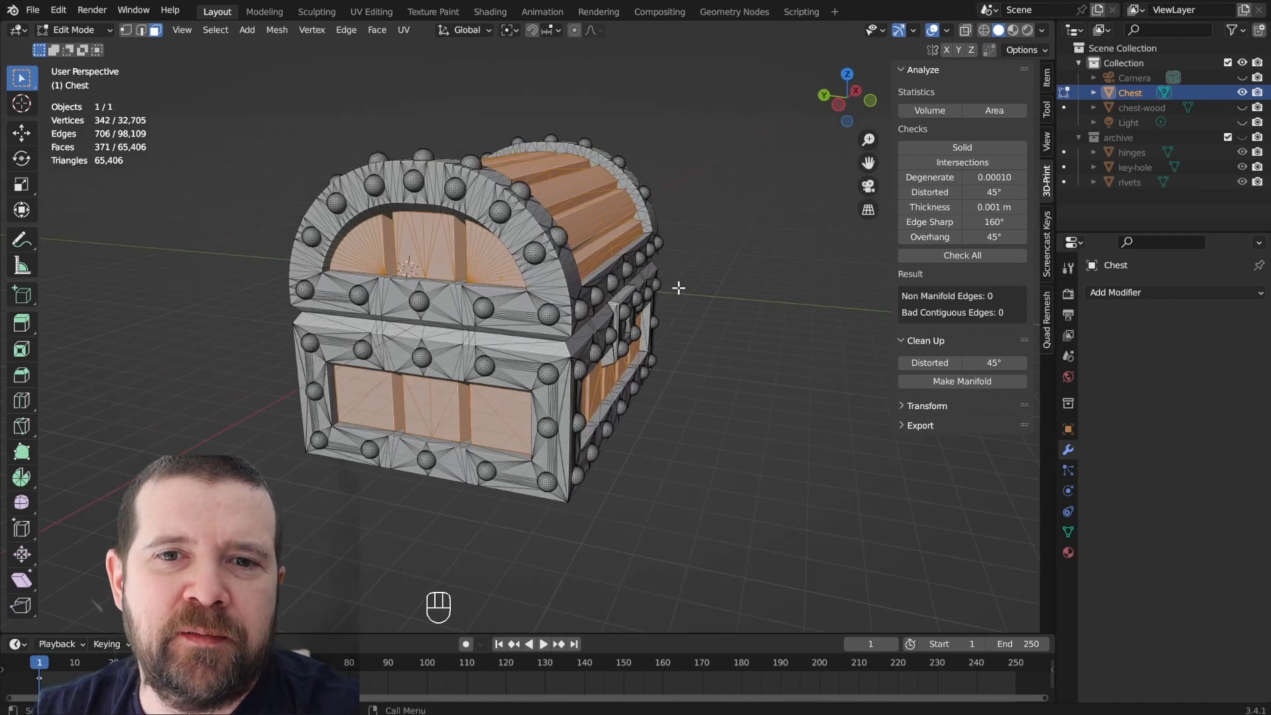
key(x)
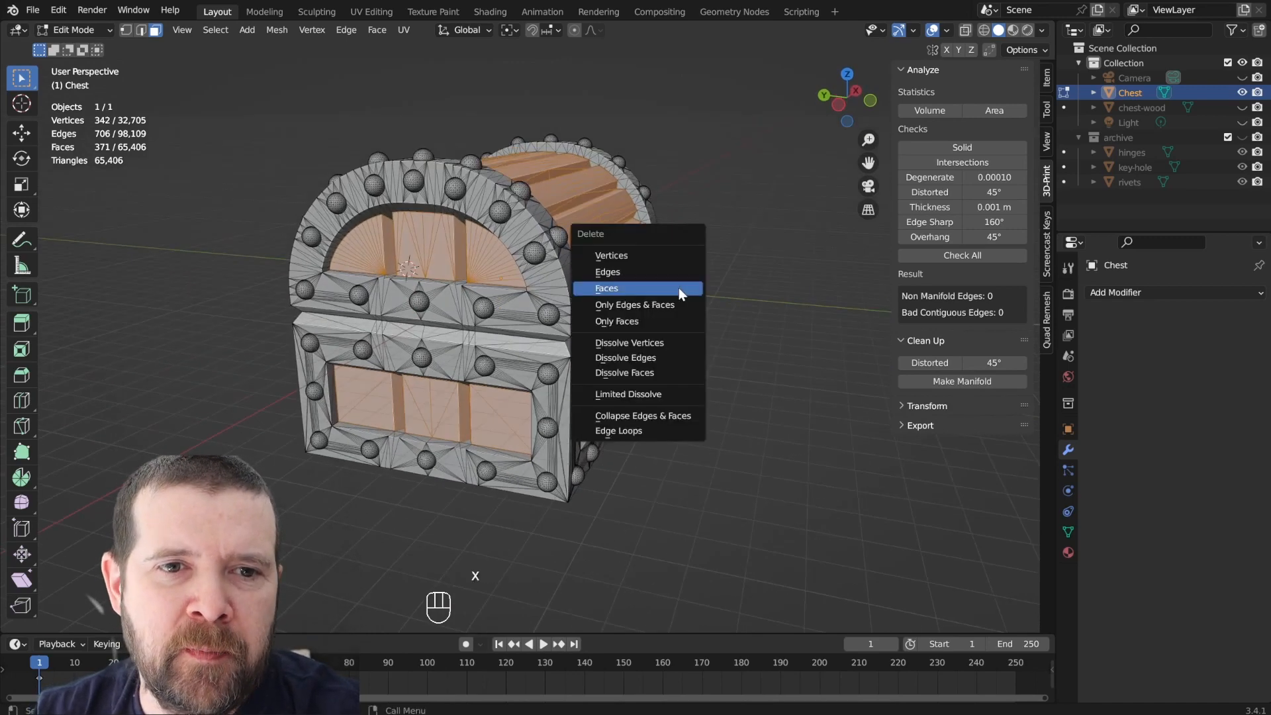
click(678, 287)
mouse_move(678, 287)
middle_down()
mouse_move(669, 316)
mouse_move(659, 300)
middle_up()
key(Tab)
Delete the stray vertex left hanging in the lid opening of the Chest mesh and return to Object Mode.
key(Tab)
key(1)
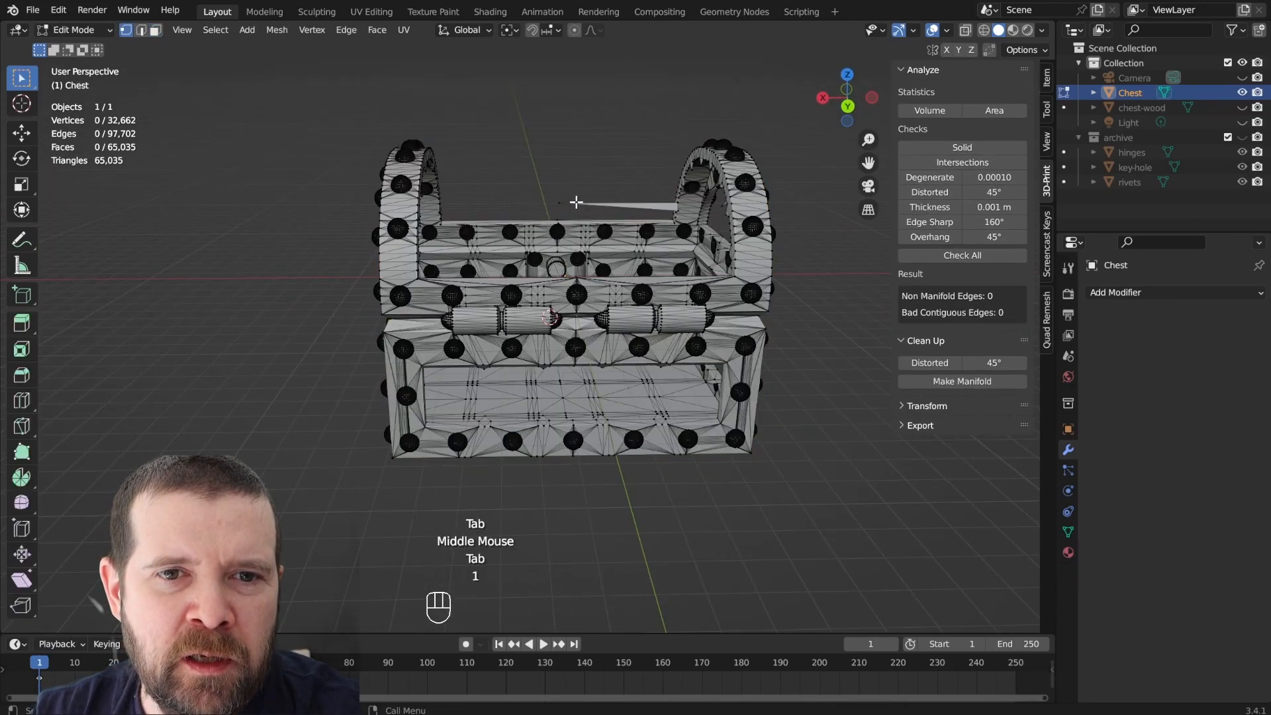
click(562, 202)
key(x)
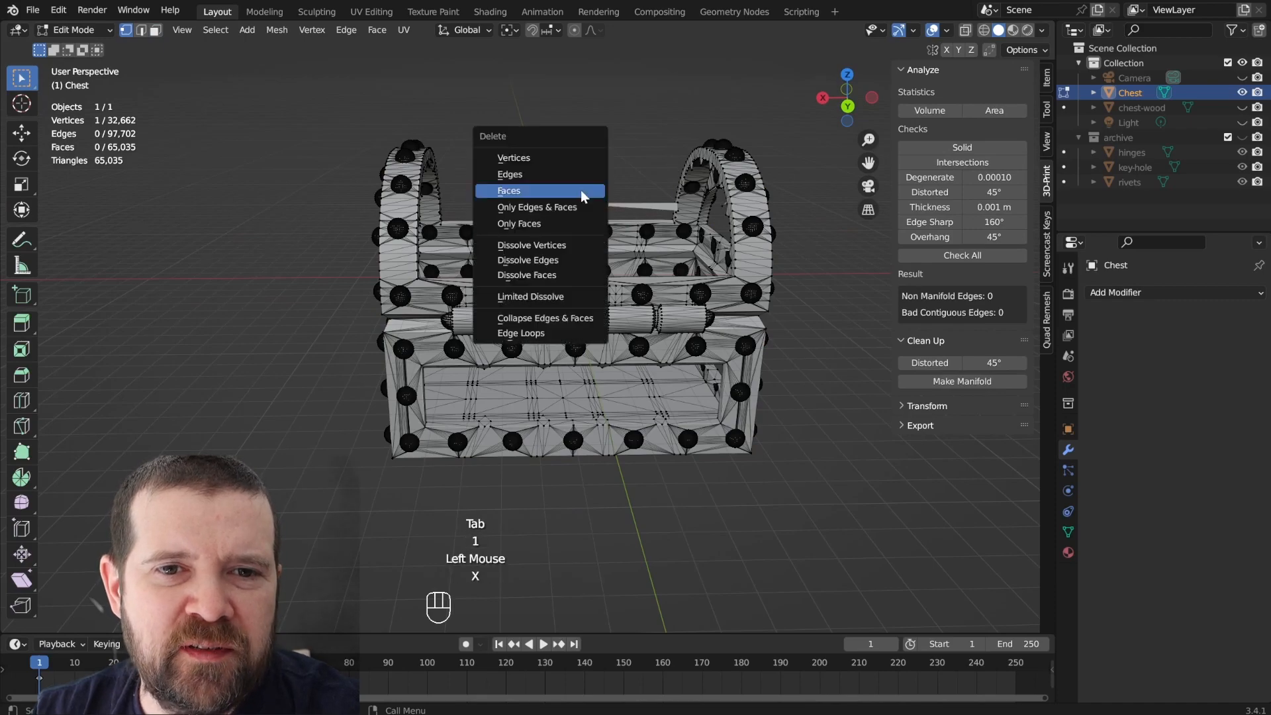
click(574, 161)
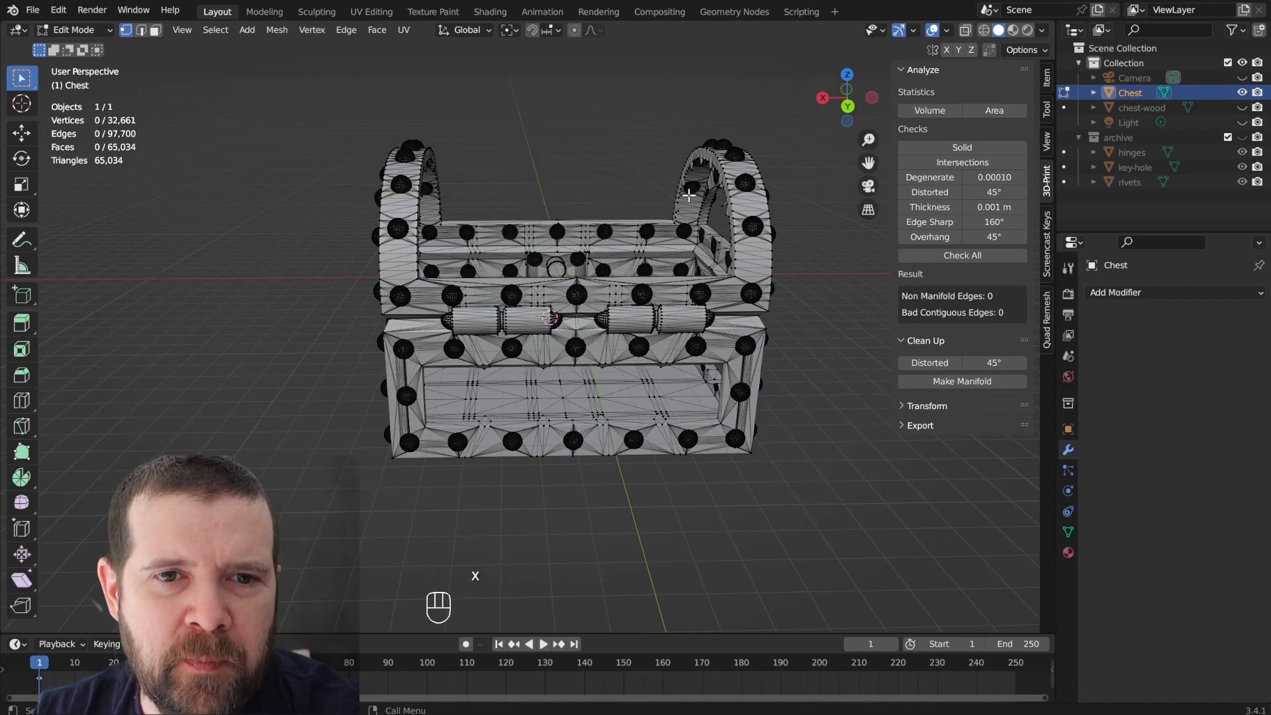
middle_drag(574, 166, 391, 190)
key(Tab)
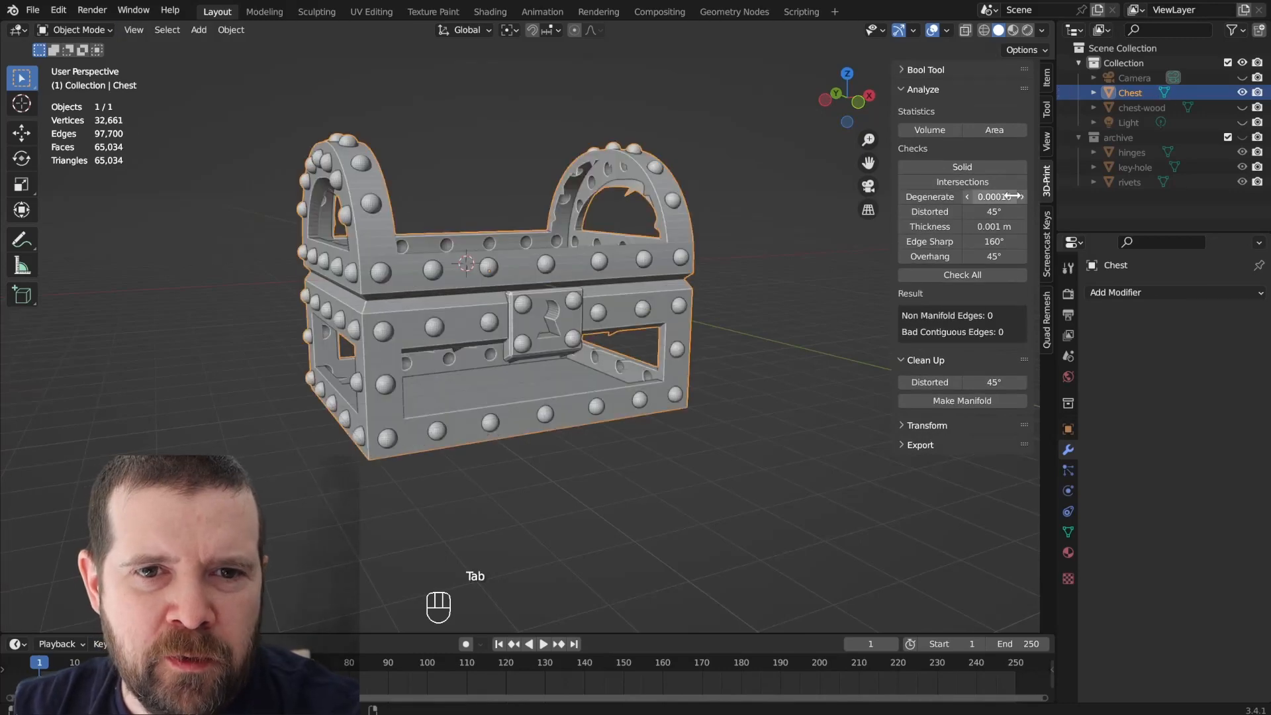
Show chest-wood together with the Chest frame, and isolate the Chest frame to examine it from several sides.
click(1245, 108)
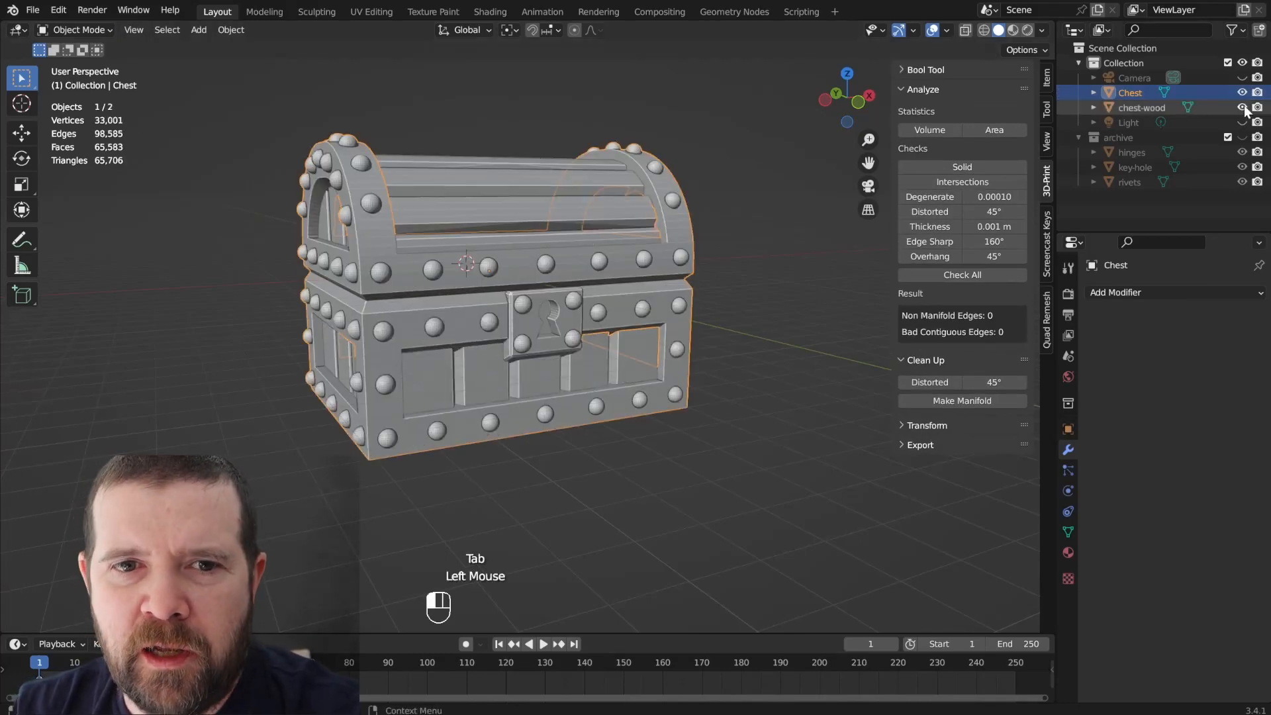
middle_drag(735, 136, 471, 187)
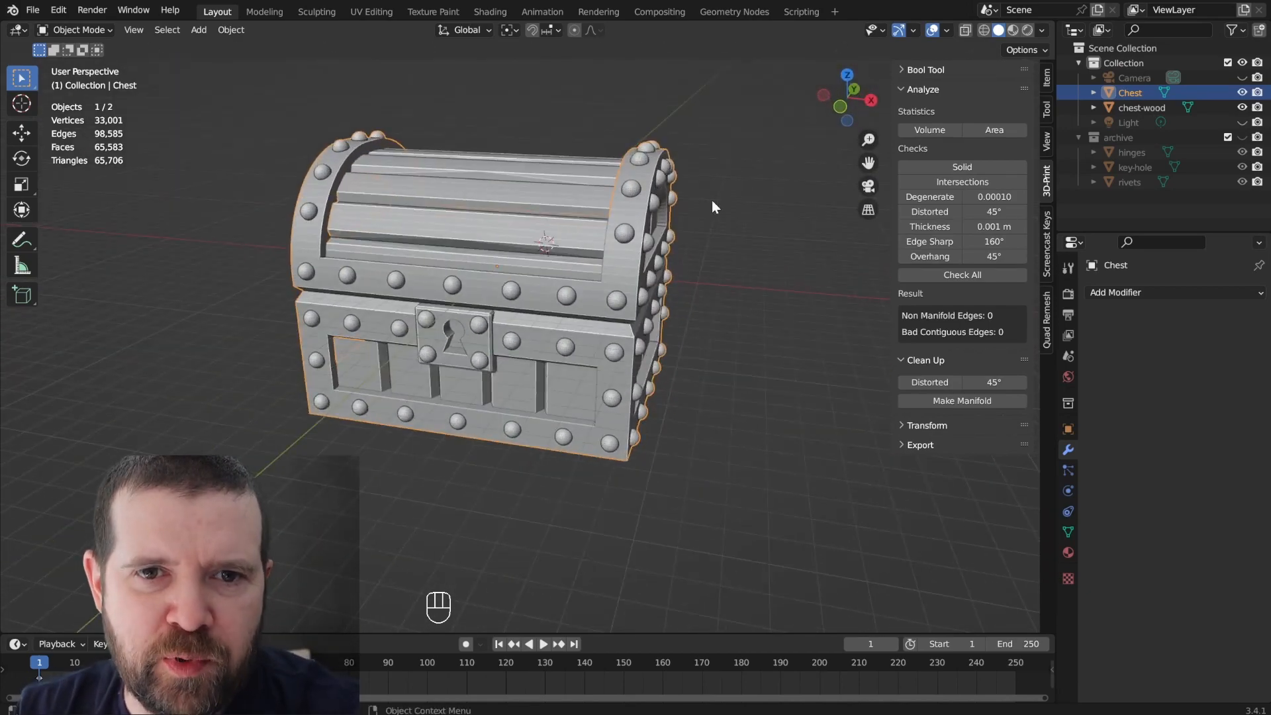
click(483, 187)
click(421, 178)
click(645, 168)
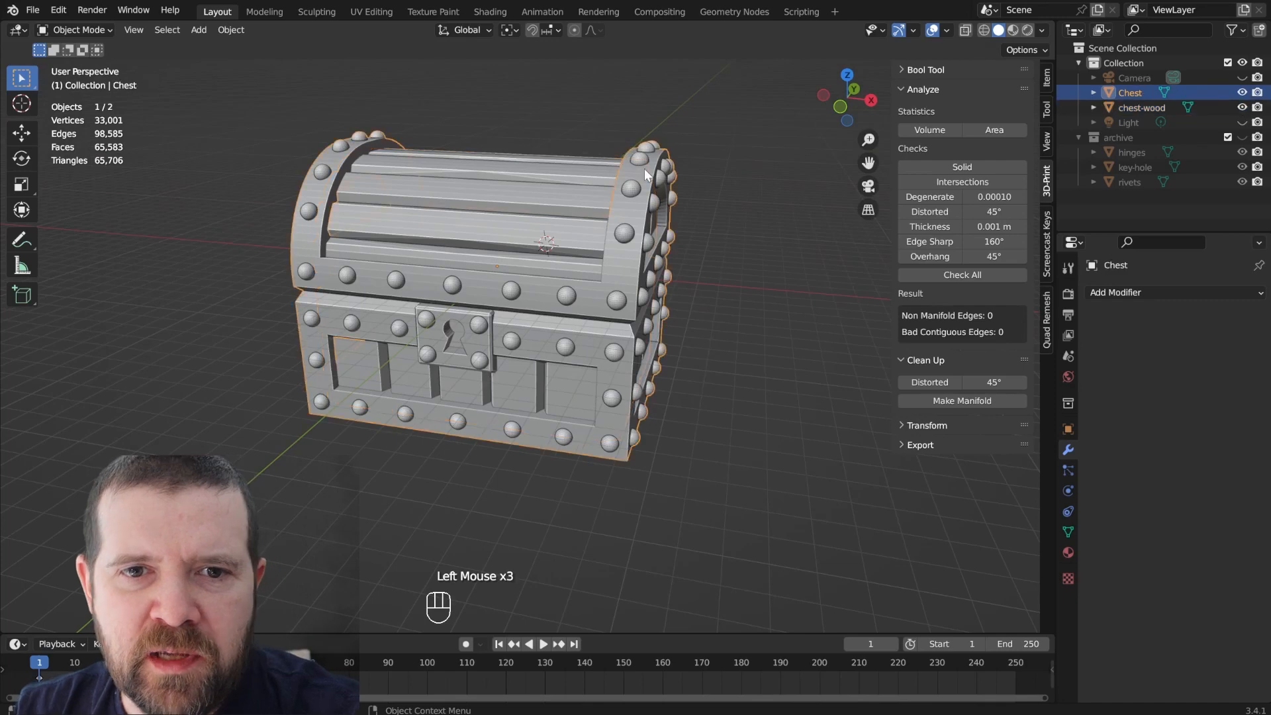
middle_drag(645, 168, 581, 180)
key(shift+h)
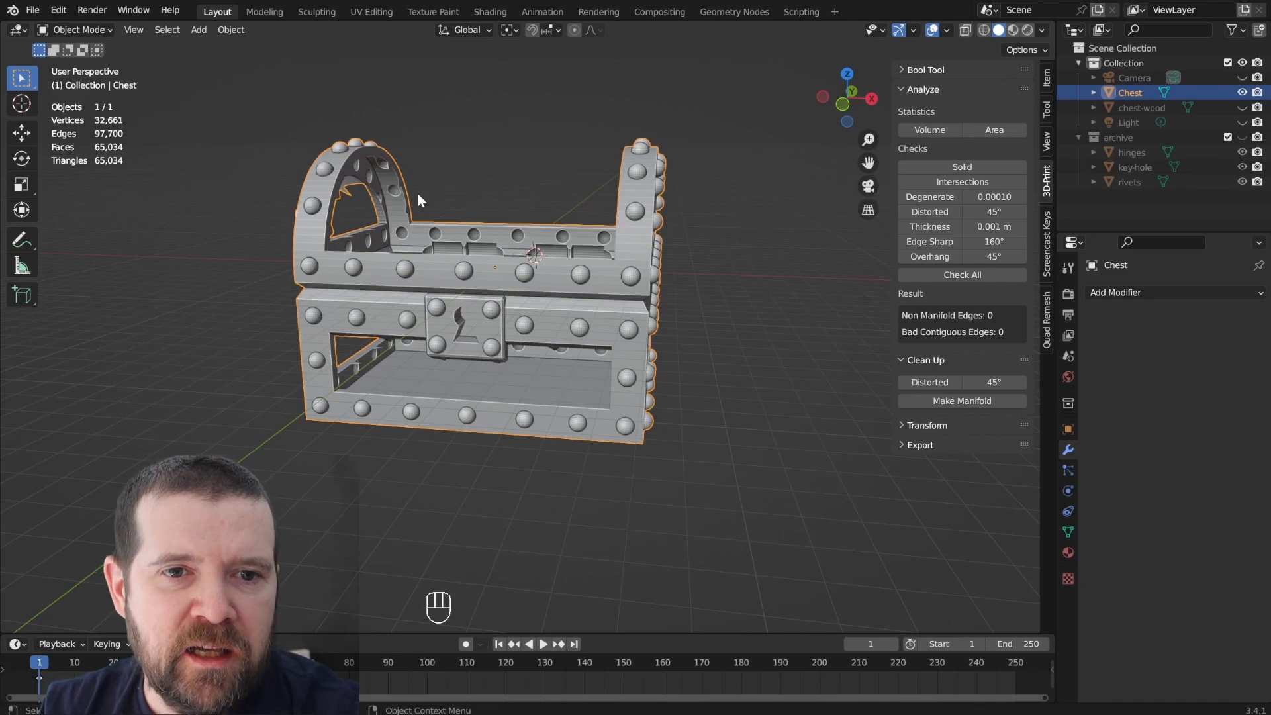
middle_drag(464, 273, 507, 296)
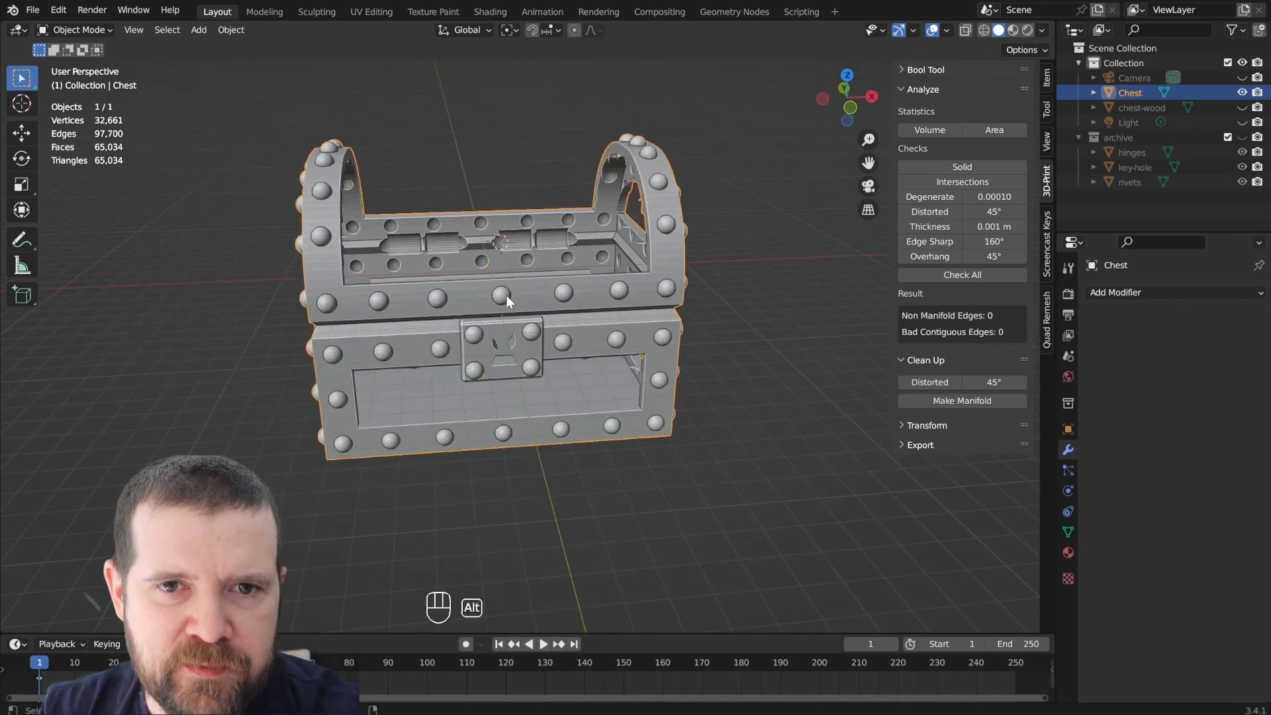
Reveal all hidden objects in the collection and isolate chest-wood by hiding everything else.
key(alt+h)
click(729, 298)
double_click(457, 190)
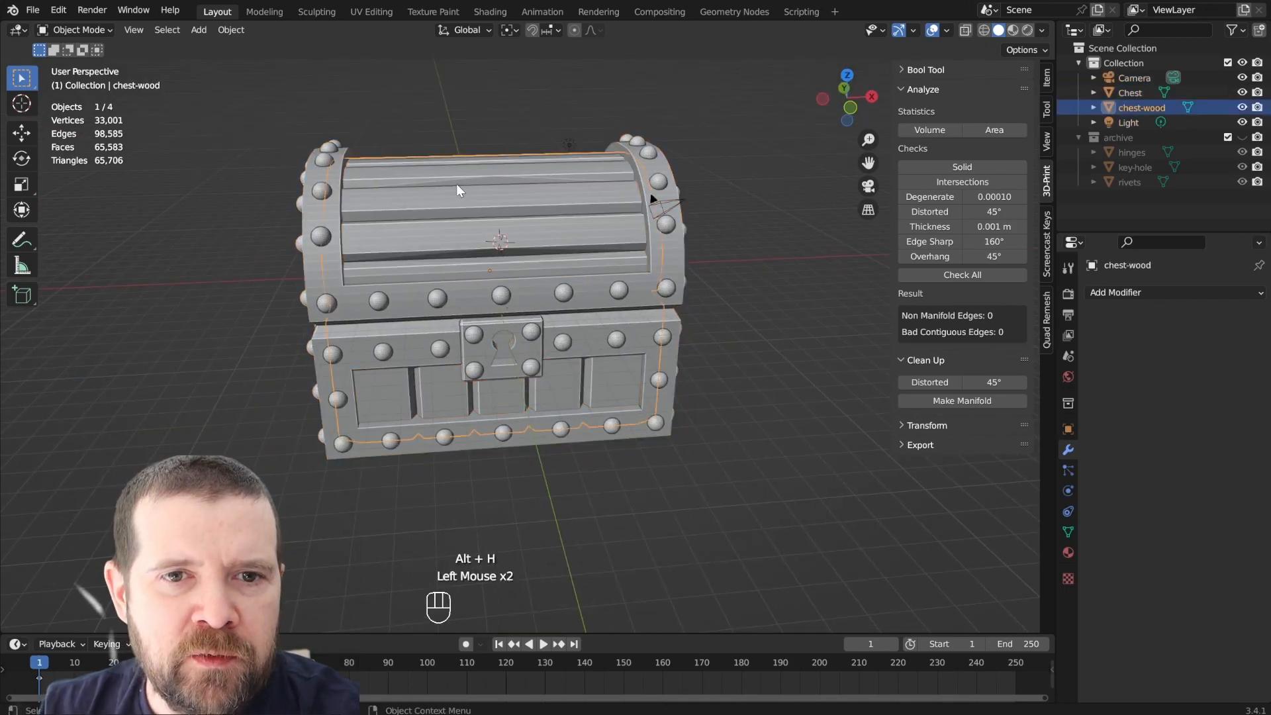
key(shift+h)
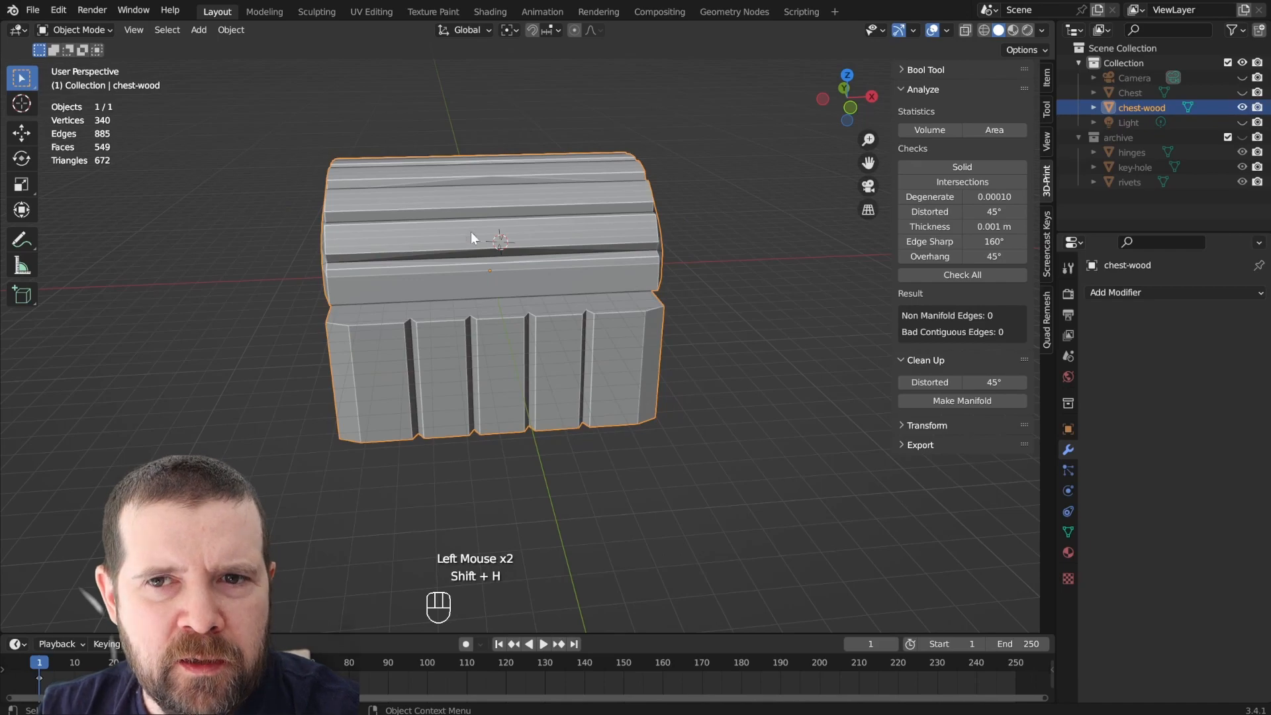
middle_drag(705, 261, 554, 286)
middle_drag(614, 236, 567, 248)
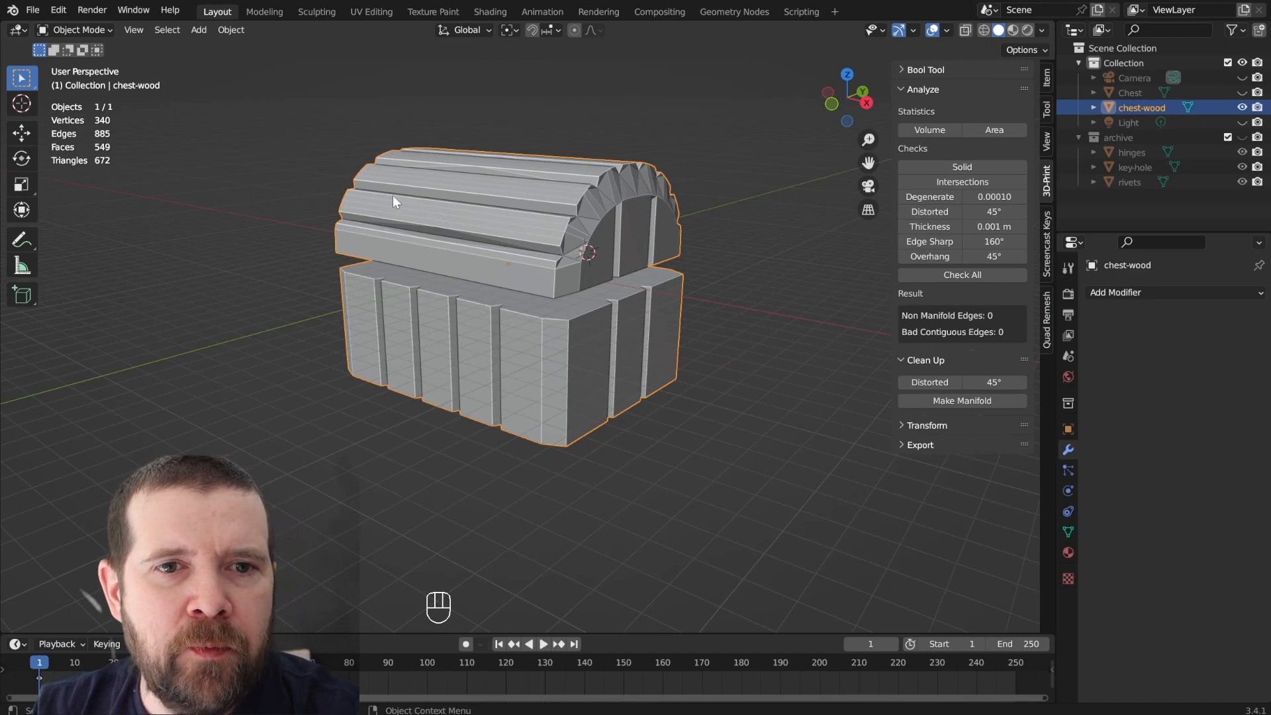
key(ctrl)
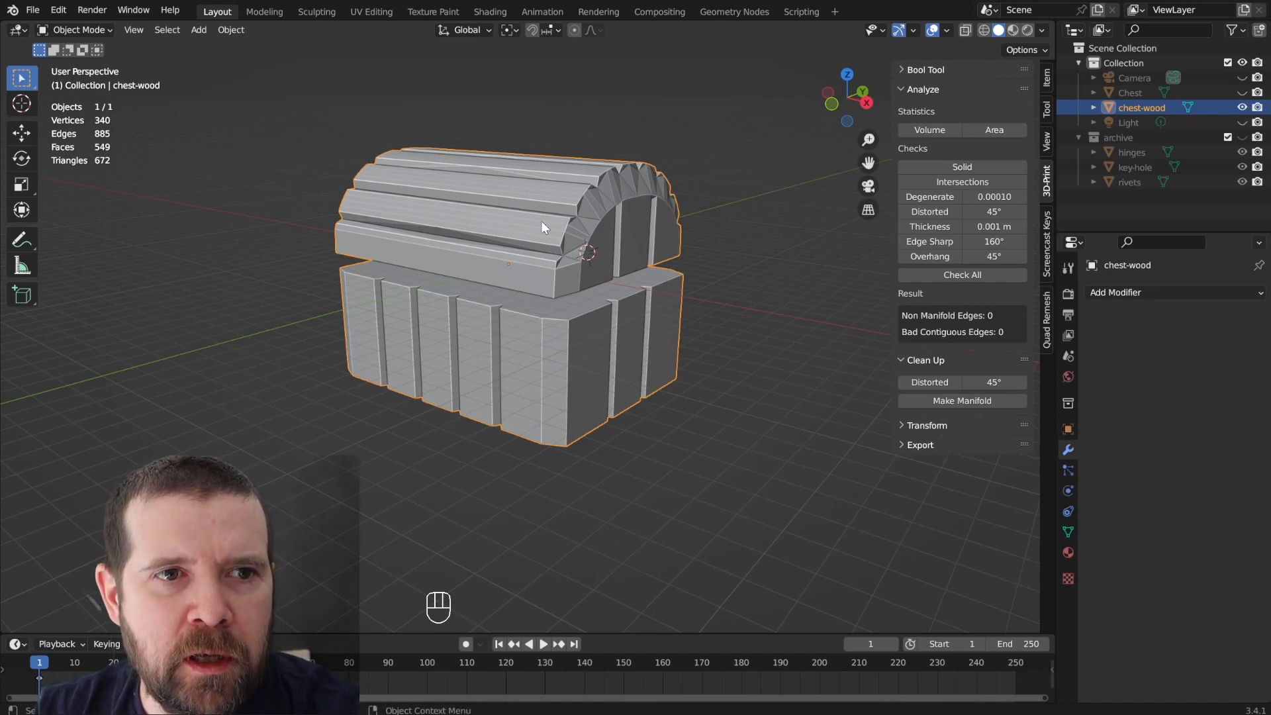
Reselect chest-wood and open it in the Sculpting workspace, with the whole mesh in view.
click(96, 30)
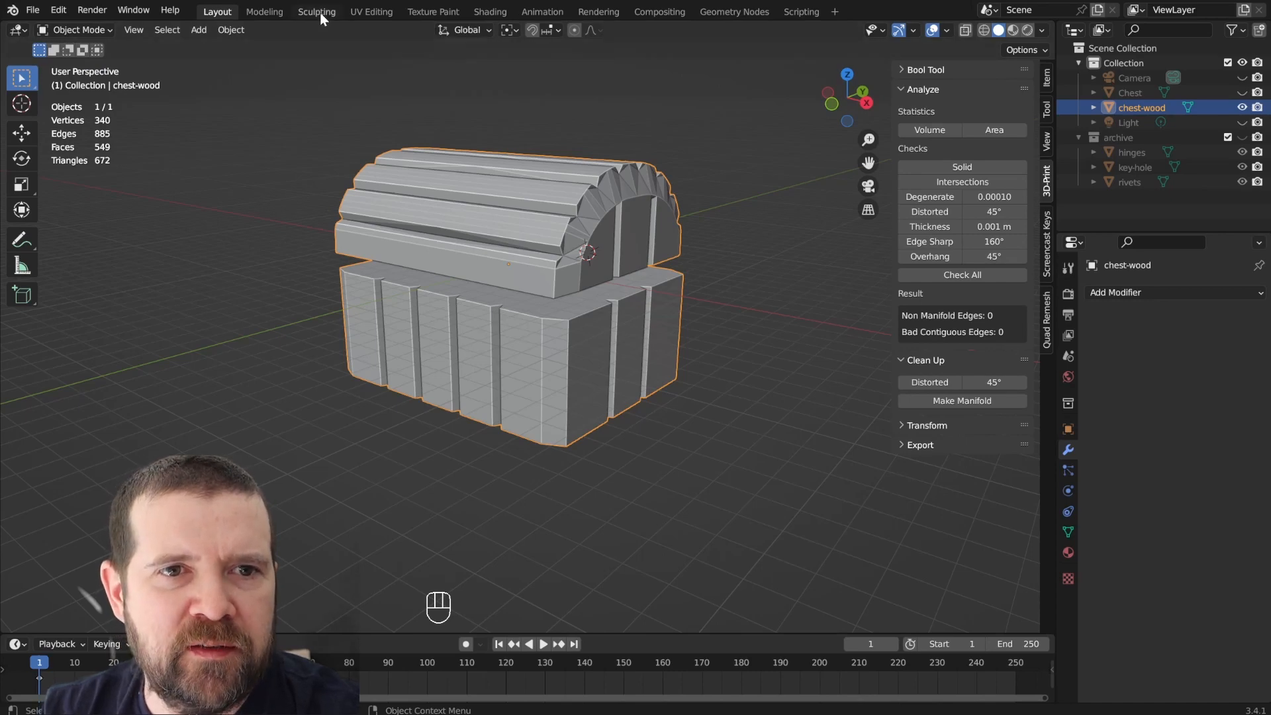
click(689, 118)
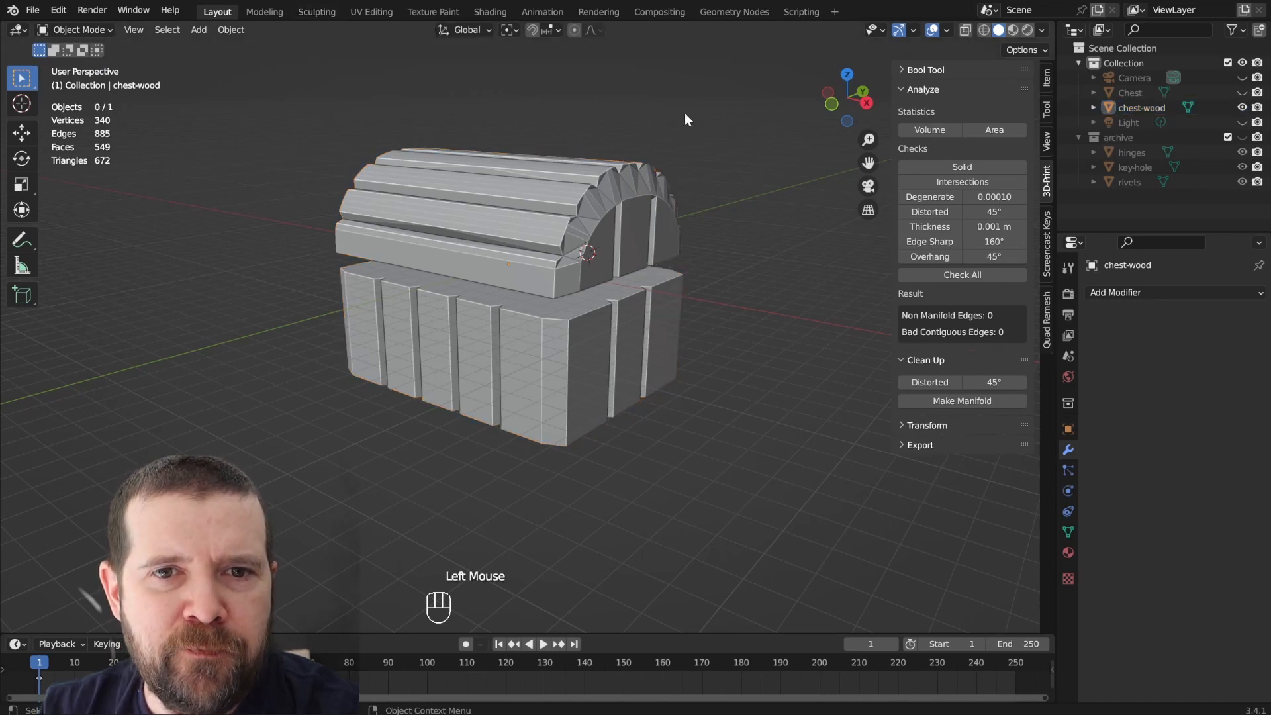
click(542, 234)
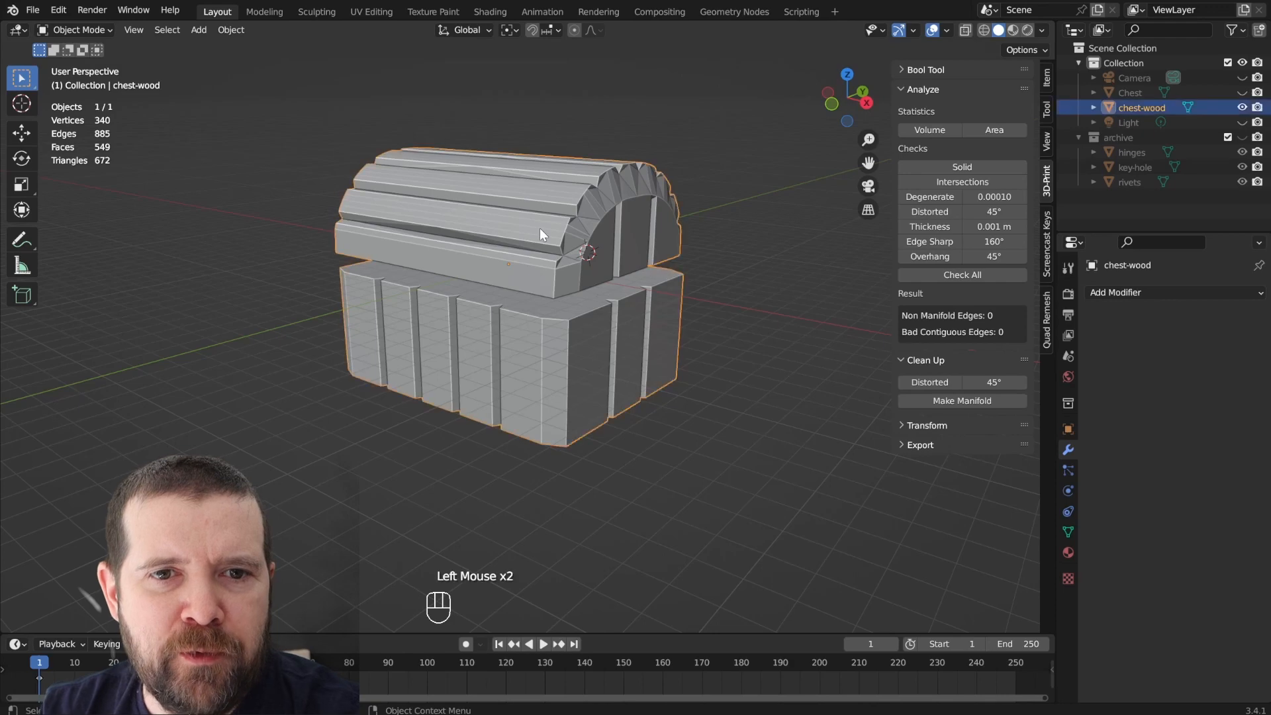
click(316, 10)
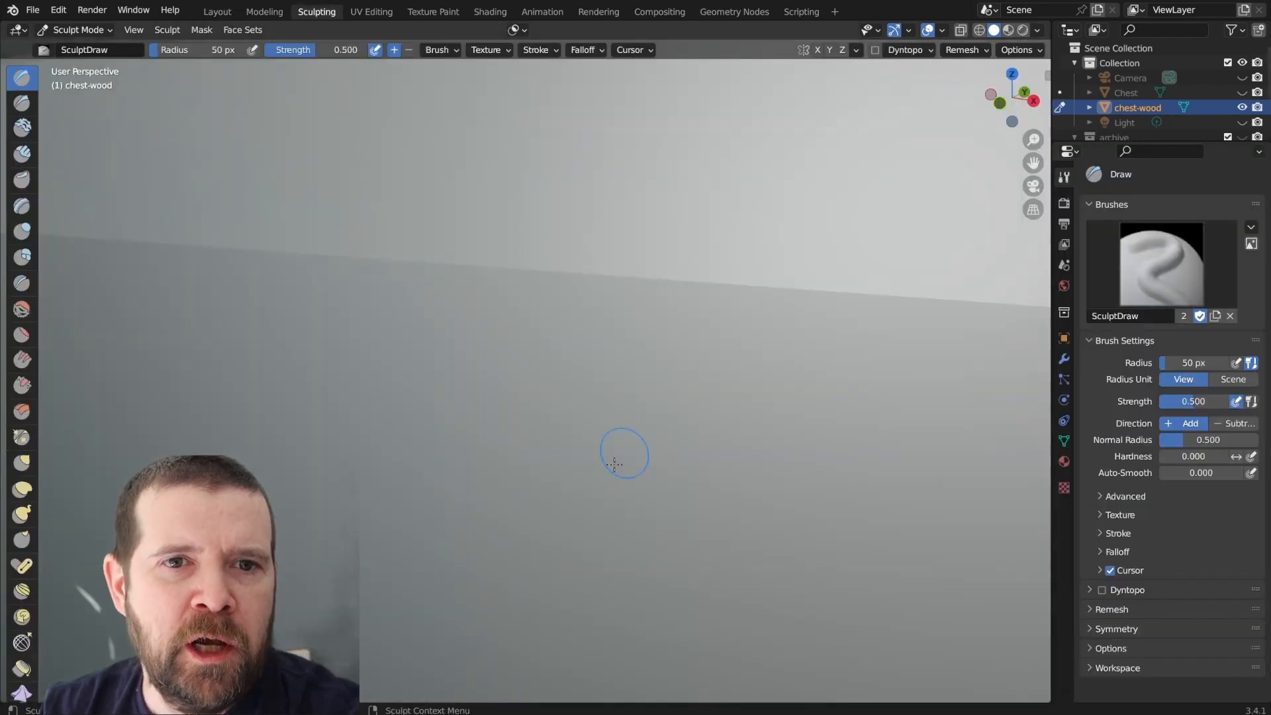
scroll(571, 318, down, 5)
scroll(547, 322, up, 5)
scroll(511, 315, down, 4)
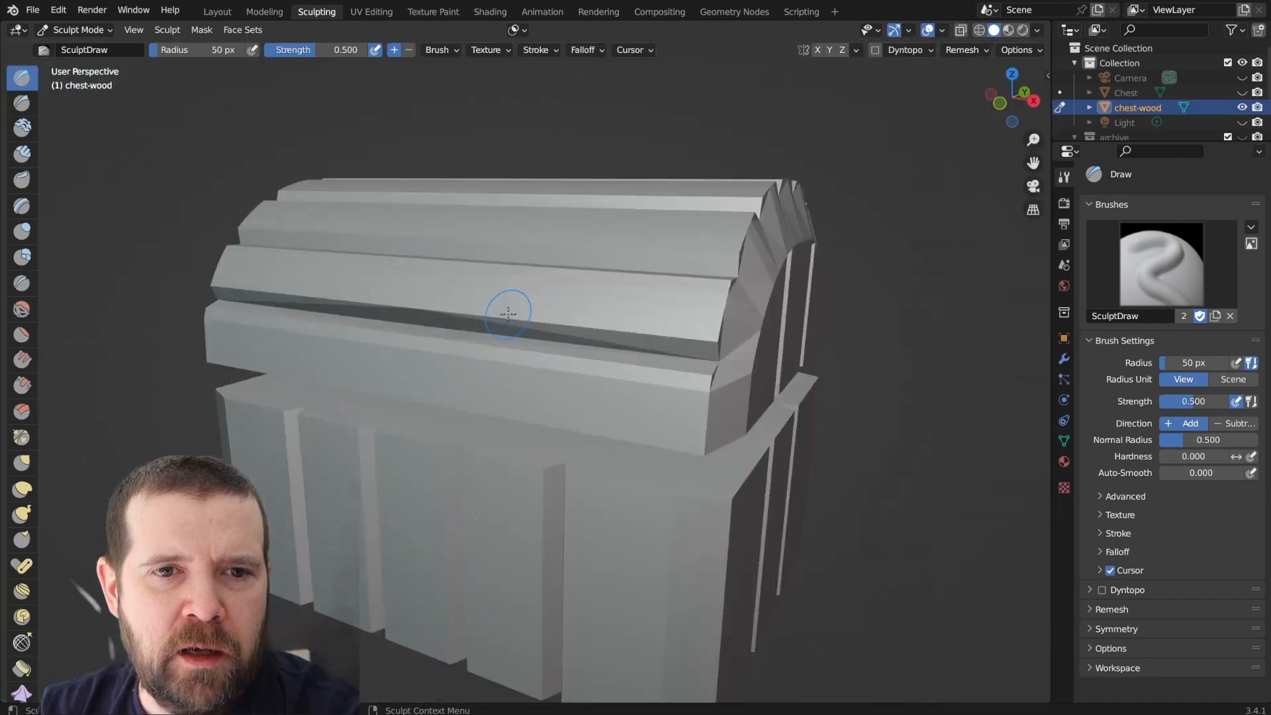
middle_drag(414, 296, 171, 326)
scroll(375, 264, down, 6)
middle_drag(375, 264, 255, 291)
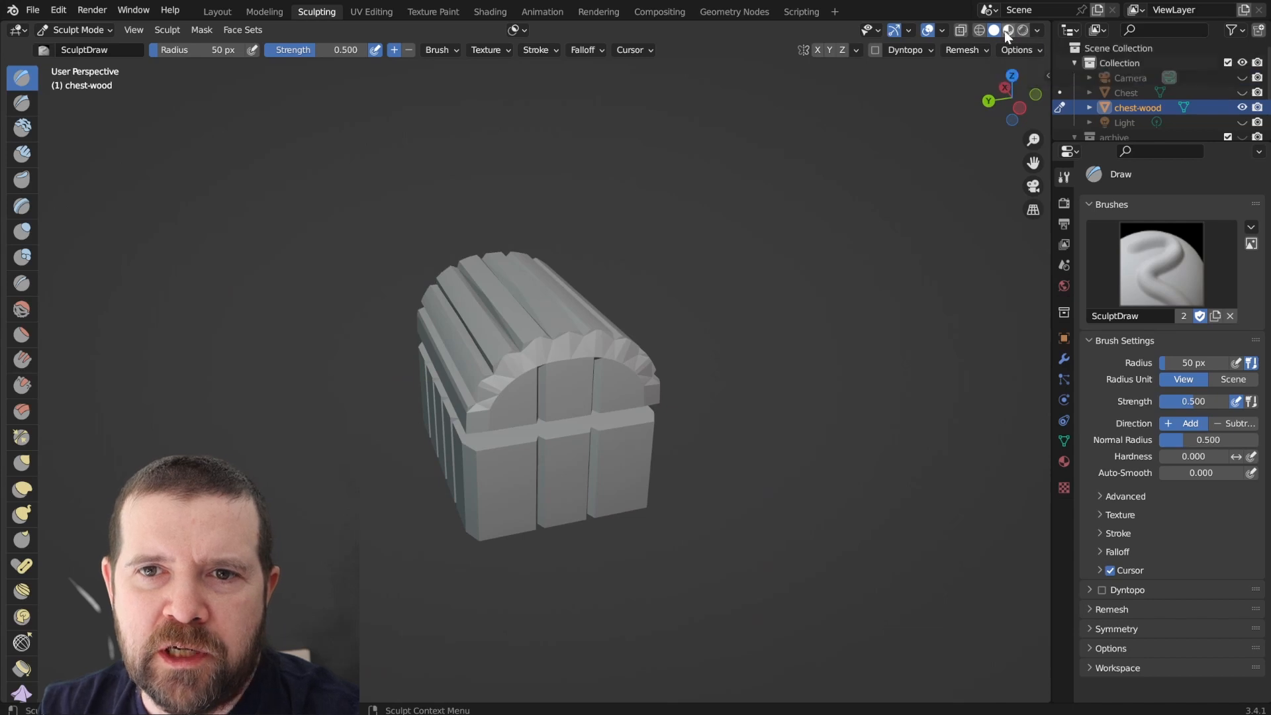
Keep the default grey matcap and enable Cavity in the viewport shading settings.
click(1038, 30)
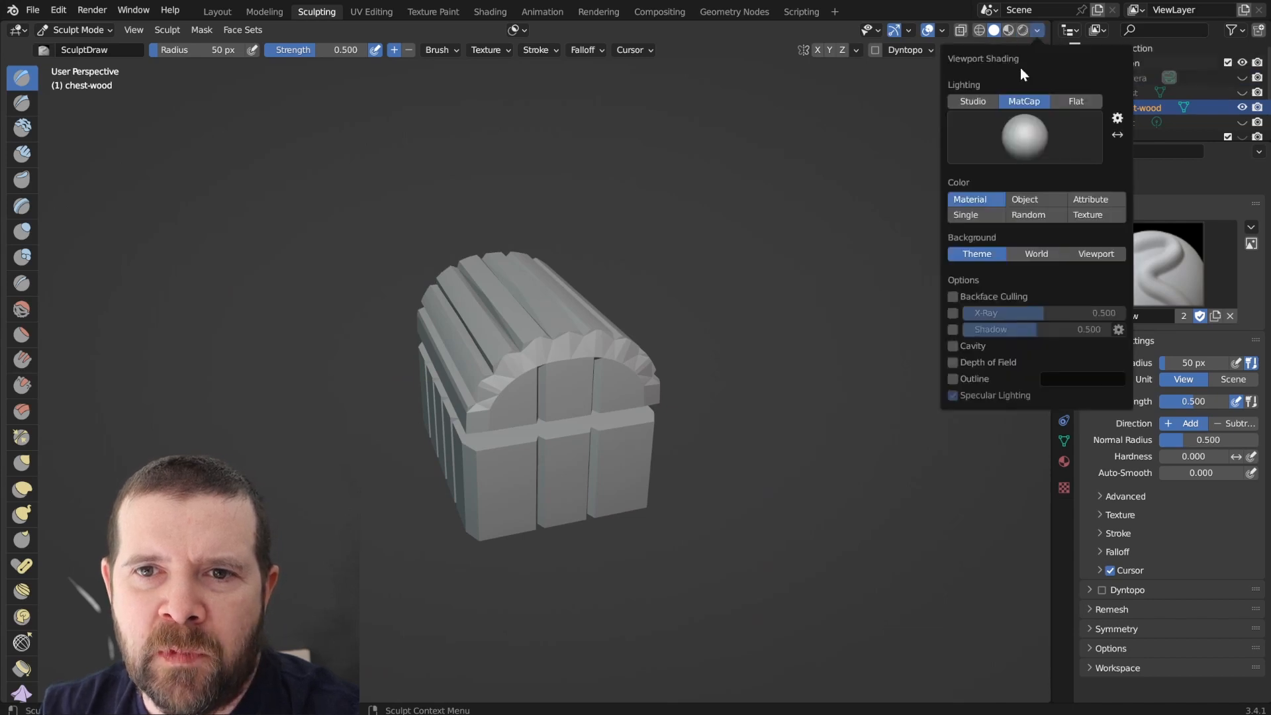
click(1020, 129)
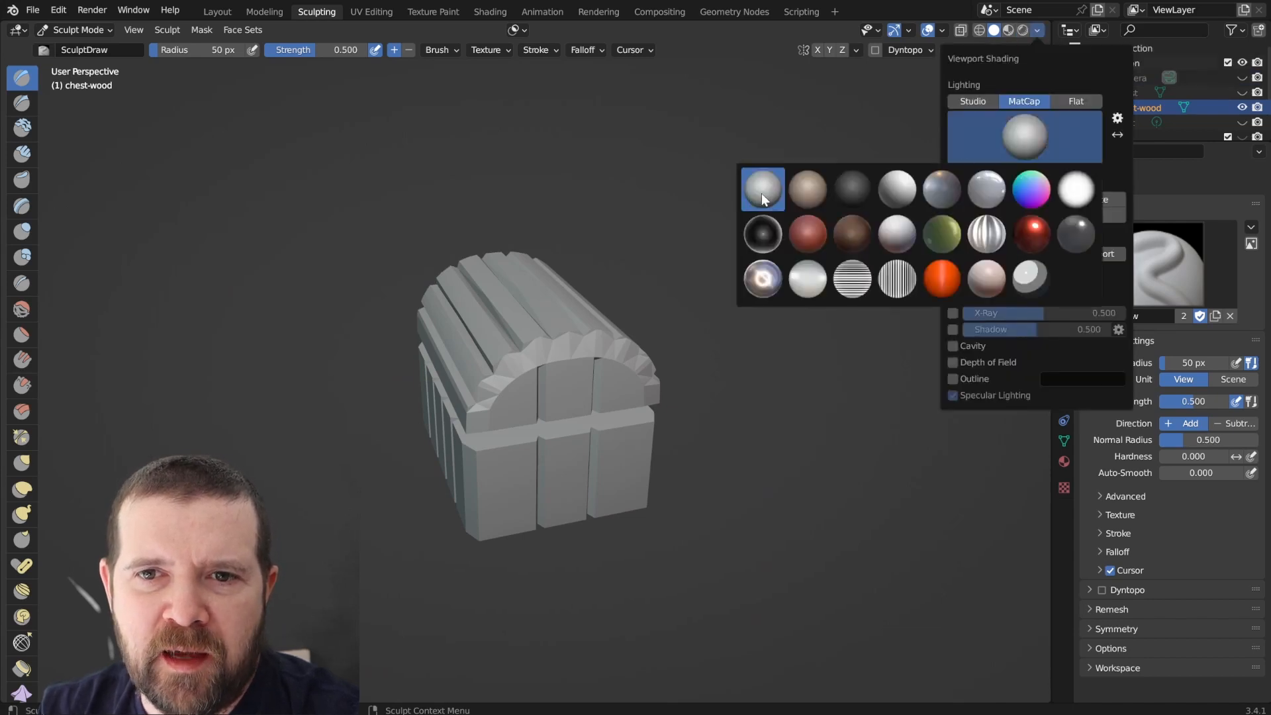
click(954, 345)
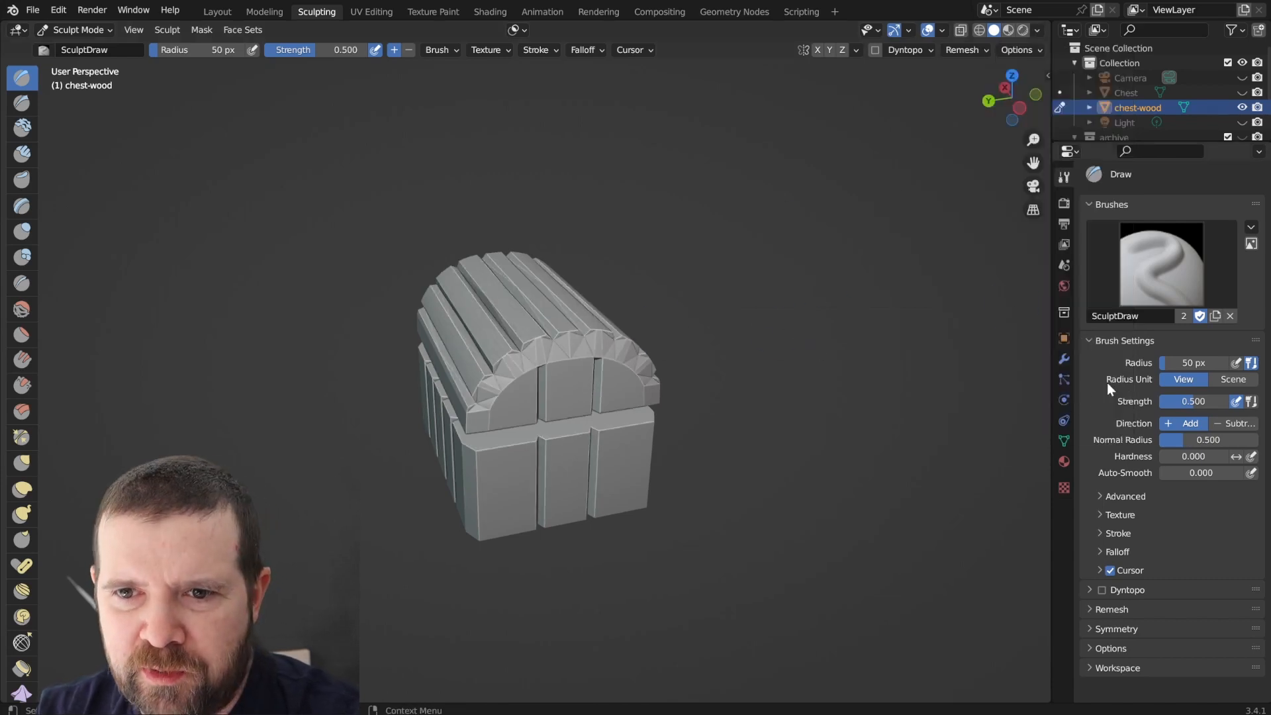
Try Draw brush strokes across the lid planks and front of chest-wood, and undo them.
middle_drag(415, 261, 596, 268)
scroll(395, 316, up, 3)
drag(395, 315, 508, 312)
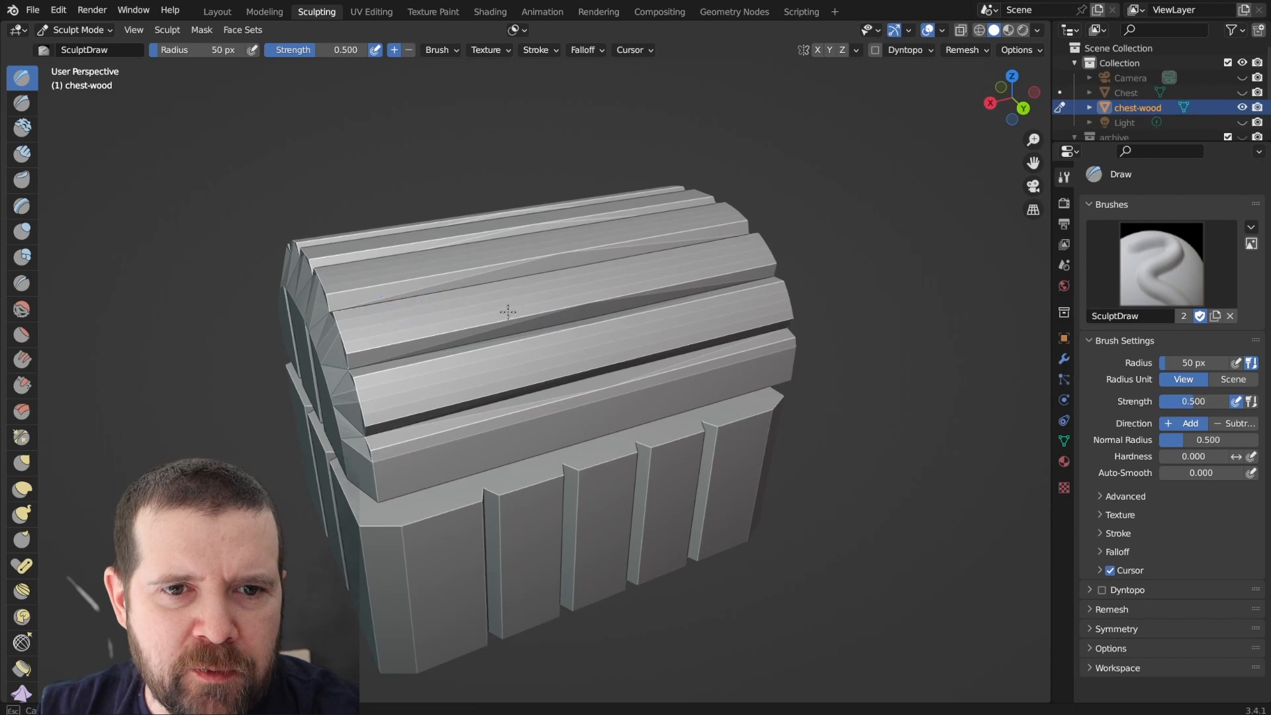
drag(603, 406, 583, 390)
drag(420, 247, 484, 321)
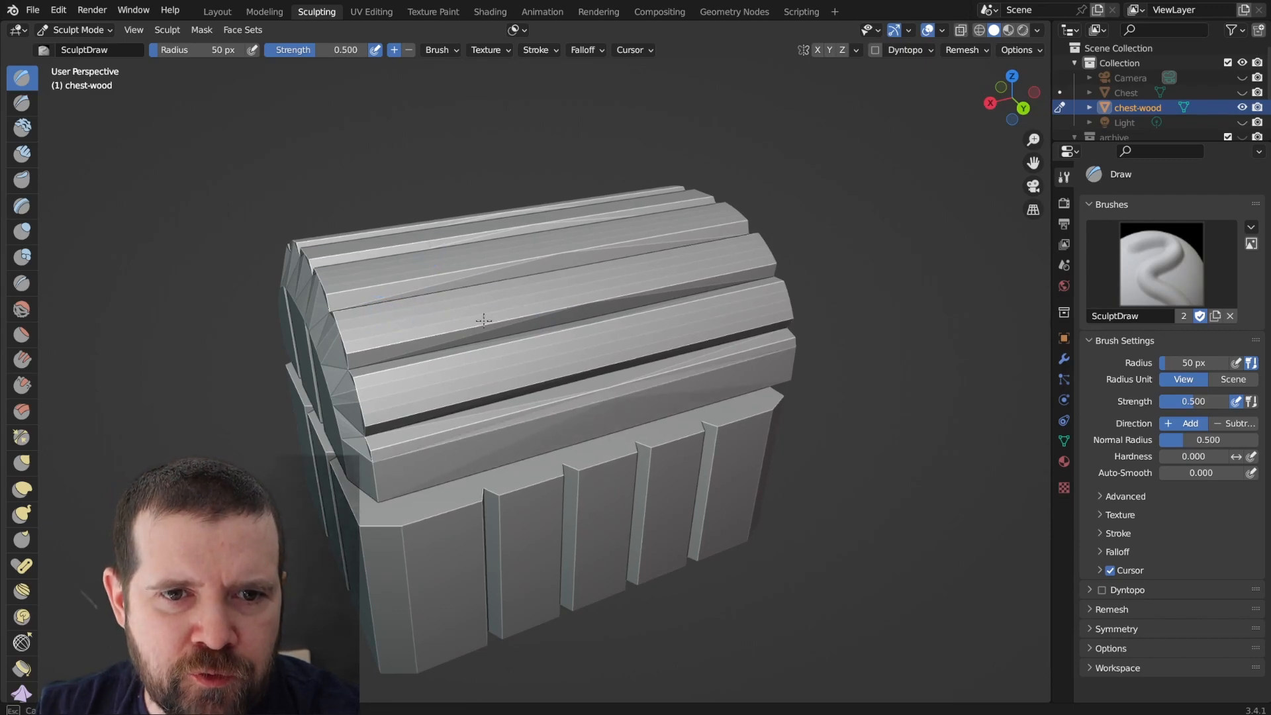
mouse_move(572, 395)
mouse_down()
mouse_move(600, 268)
mouse_move(583, 389)
mouse_move(596, 385)
mouse_up()
key(ctrl+z)
key(ctrl+z)
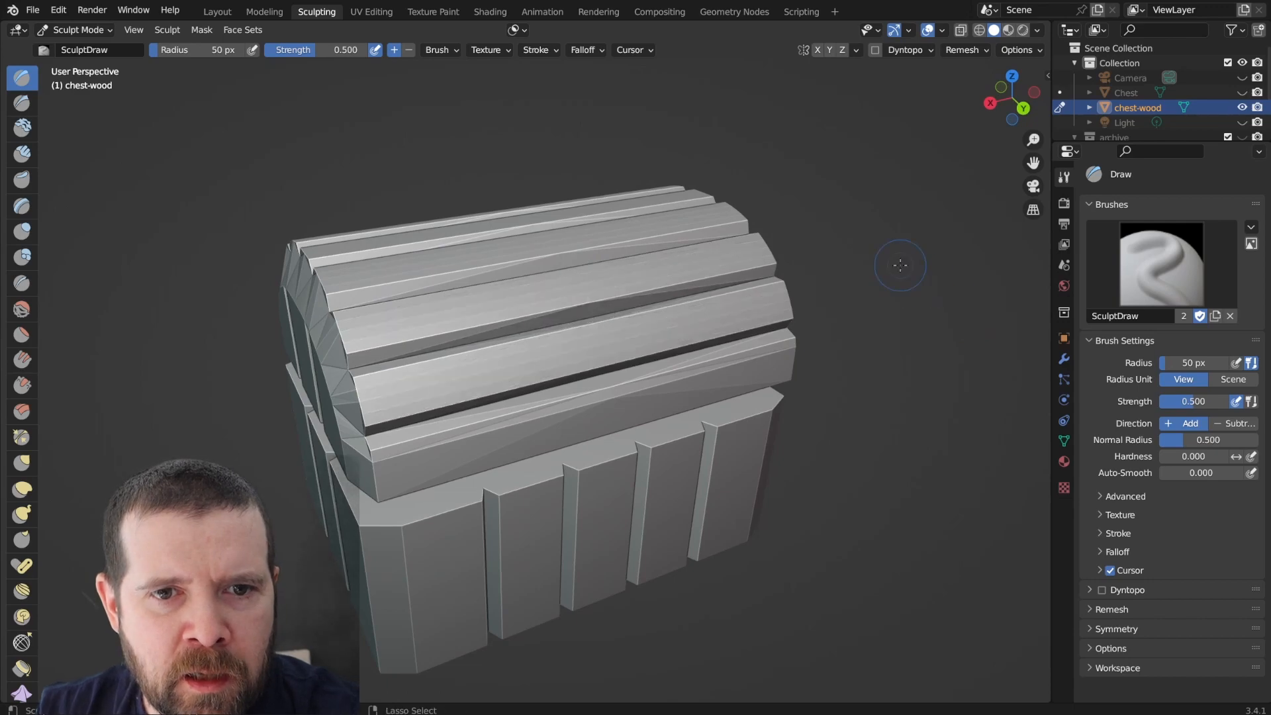
Switch chest-wood to Object Mode and back into Sculpt Mode.
key(ctrl+Tab)
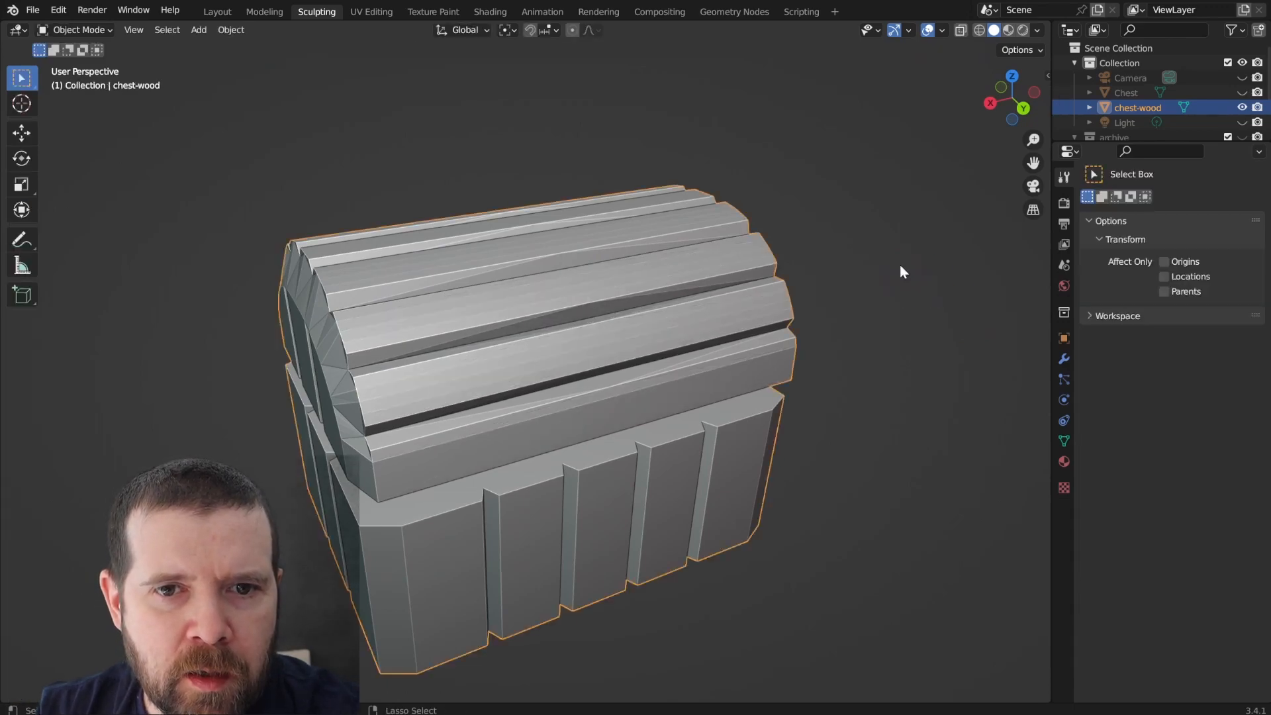
key(ctrl+Tab)
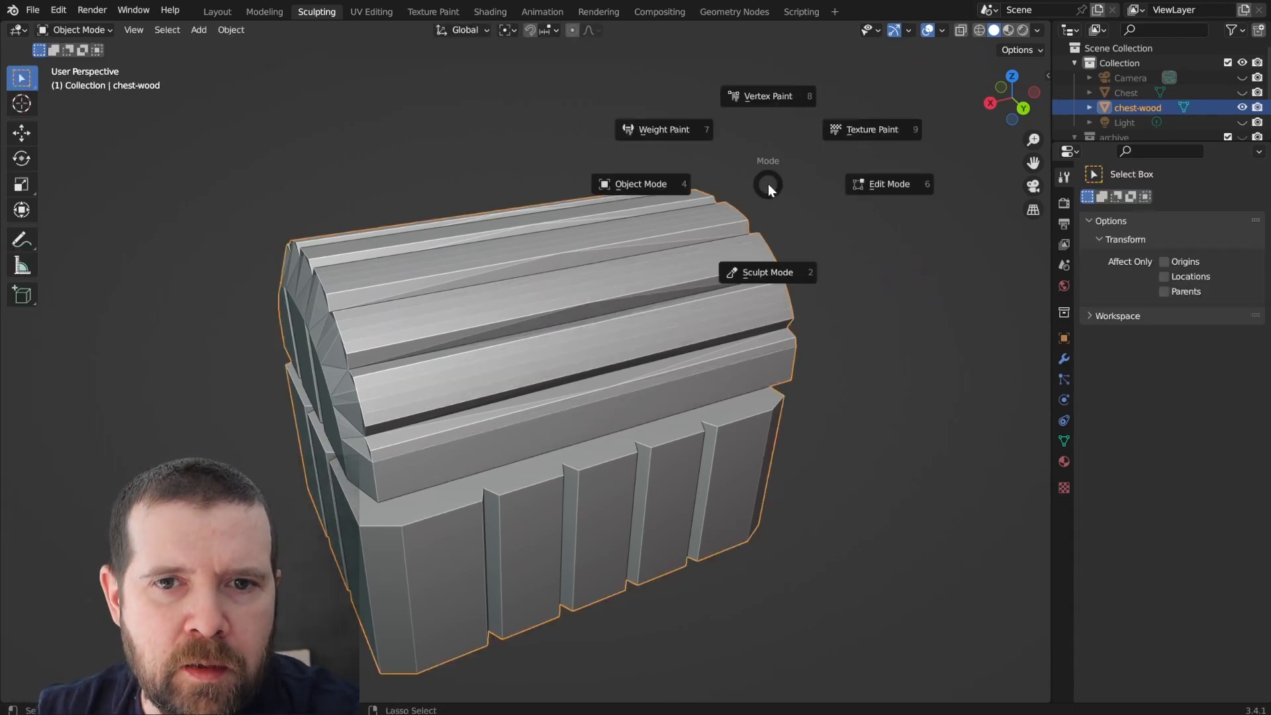
click(770, 225)
shift+middle_drag(649, 349, 638, 309)
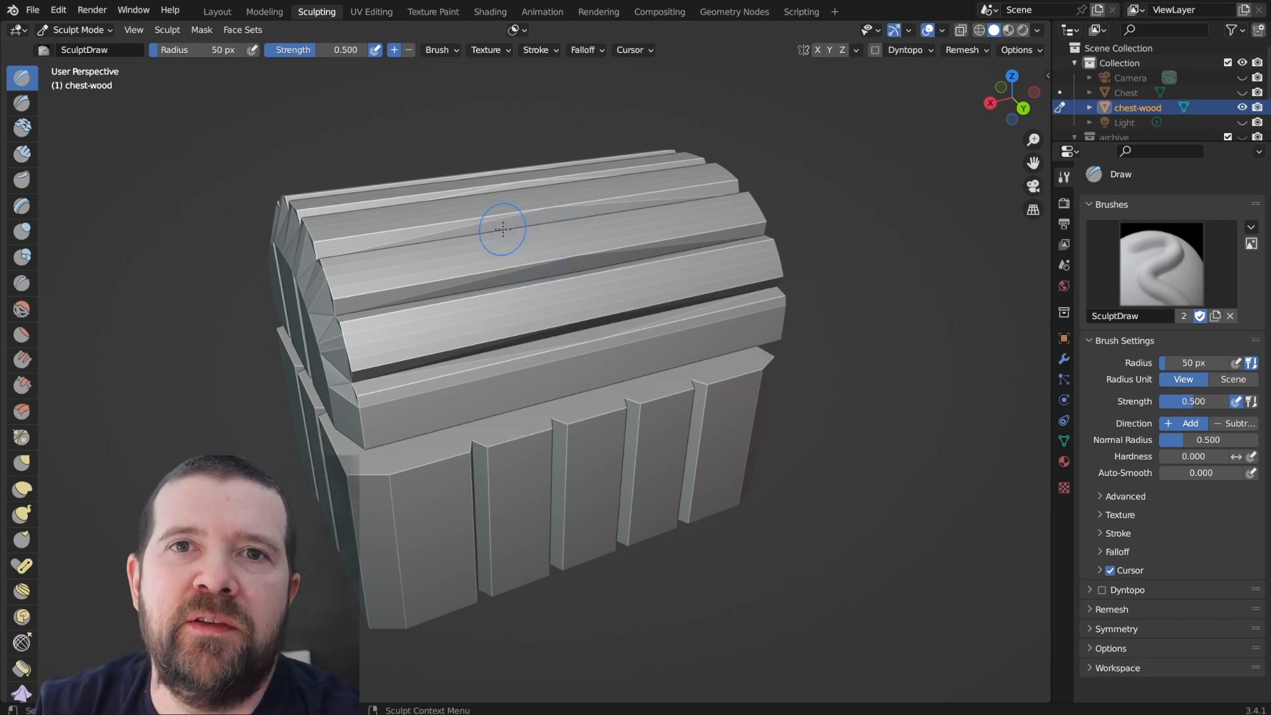
scroll(513, 235, down, 3)
scroll(583, 278, up, 3)
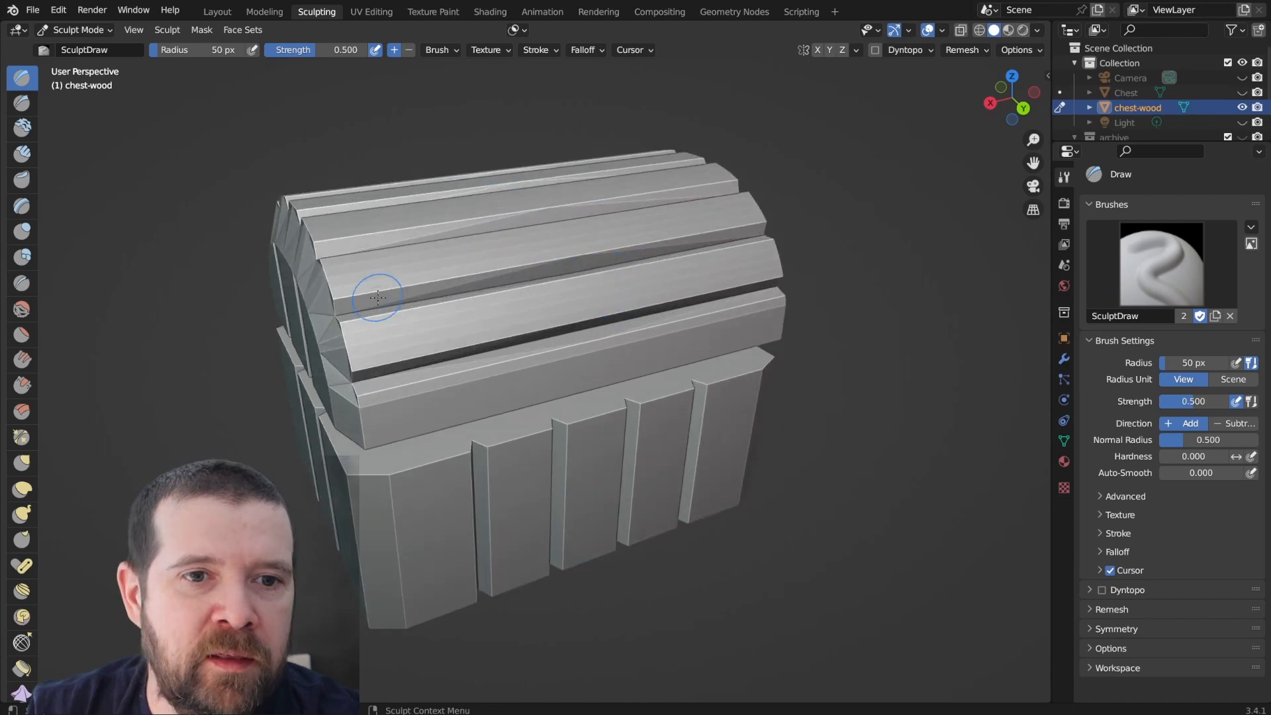
middle_drag(374, 294, 617, 288)
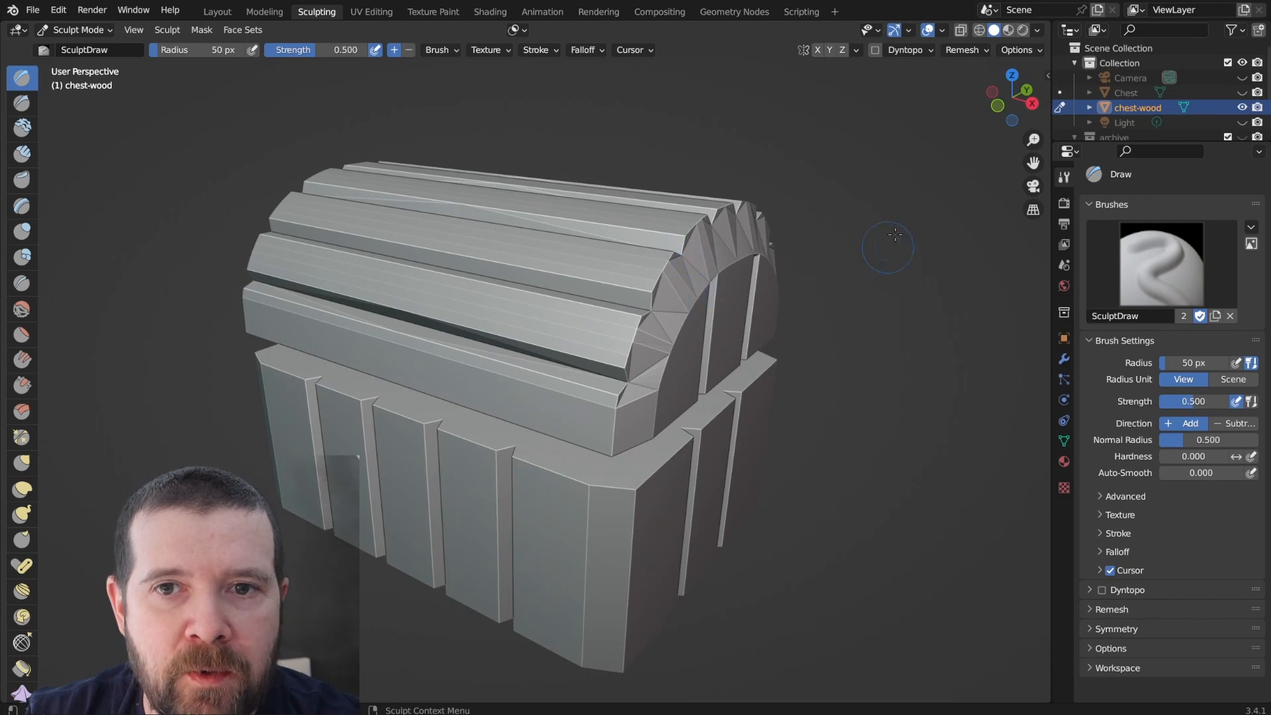
Try remeshing chest-wood with a voxel size of 1 m, and undo the remesh.
click(979, 50)
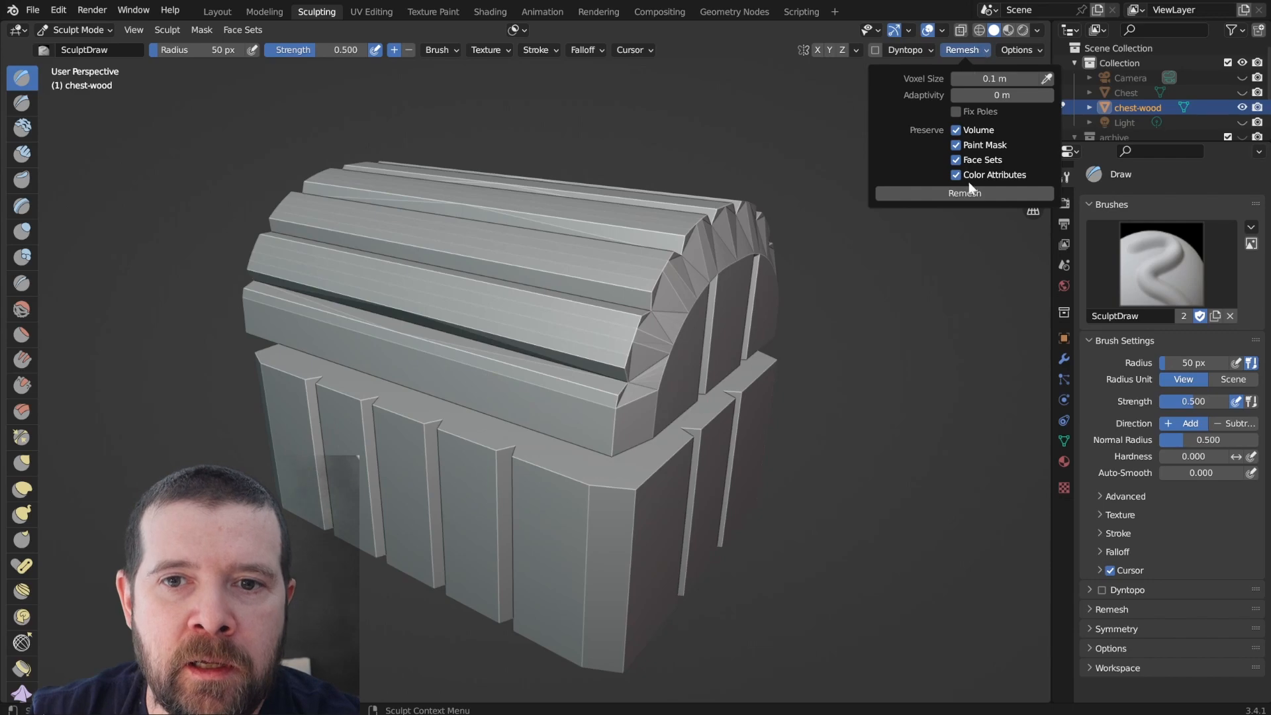
click(996, 78)
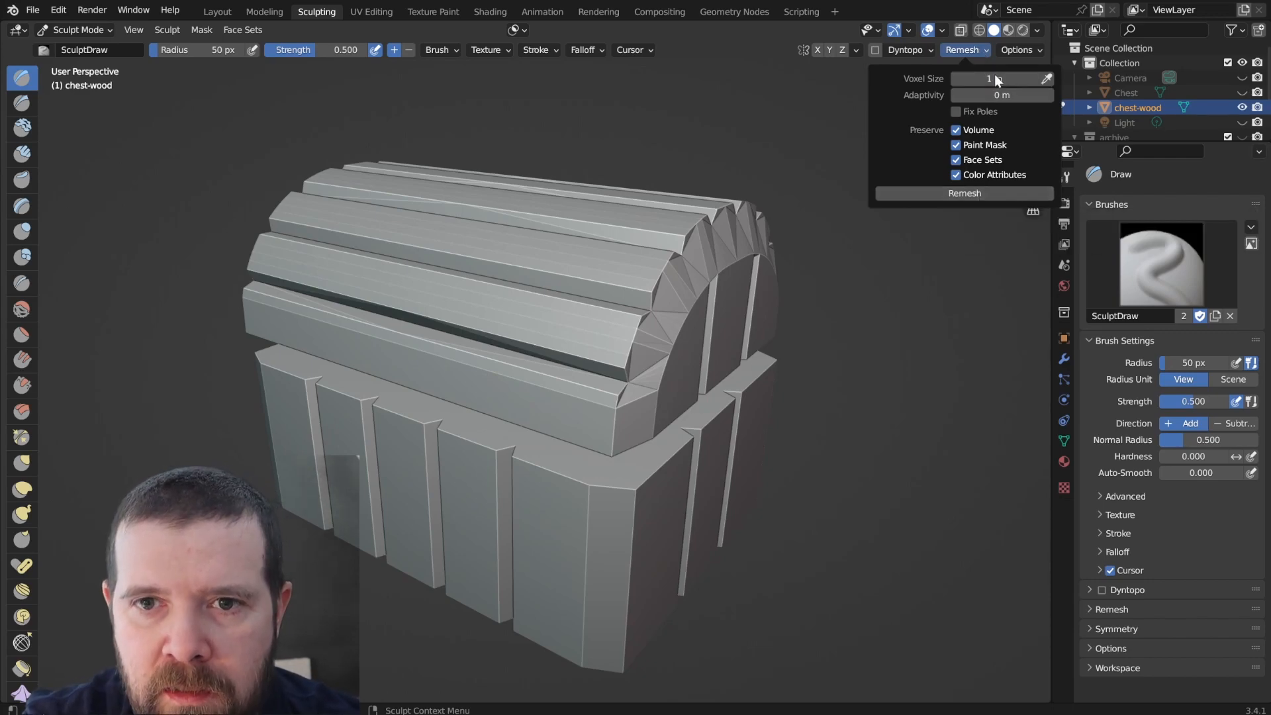
click(958, 193)
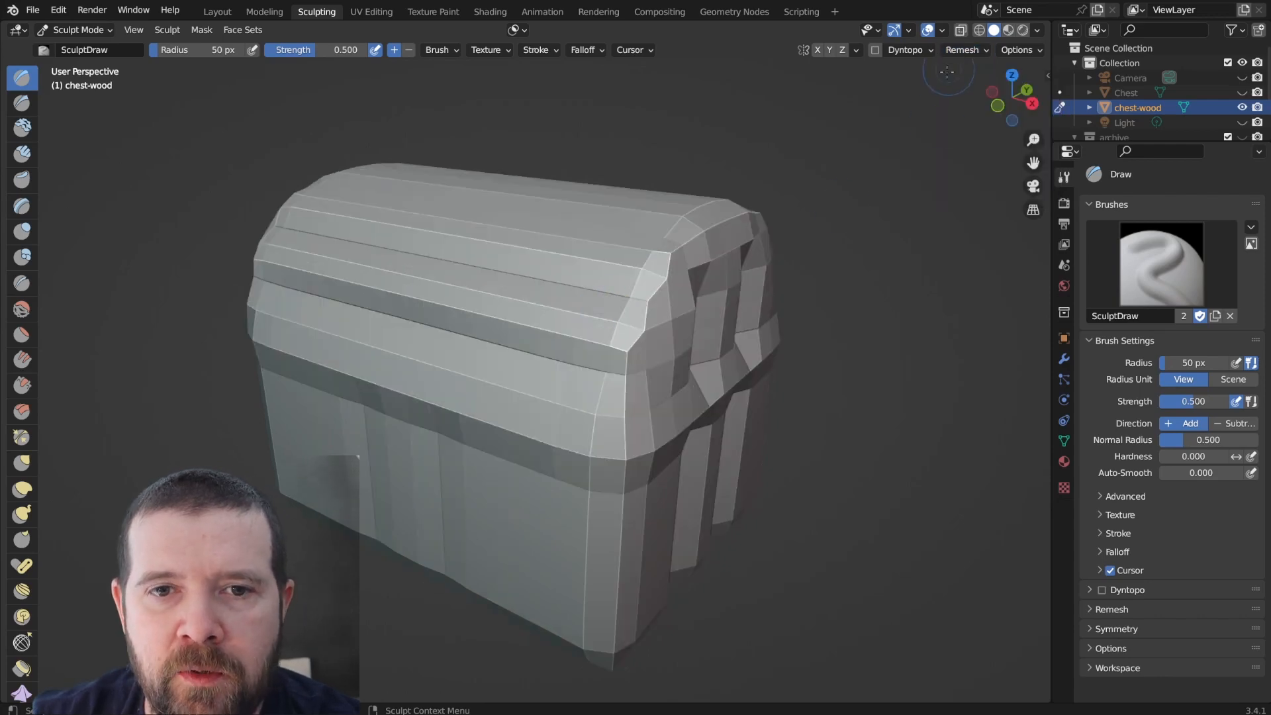
key(ctrl+z)
Set the remesh voxel size for chest-wood to 0.1 m.
click(965, 50)
click(996, 80)
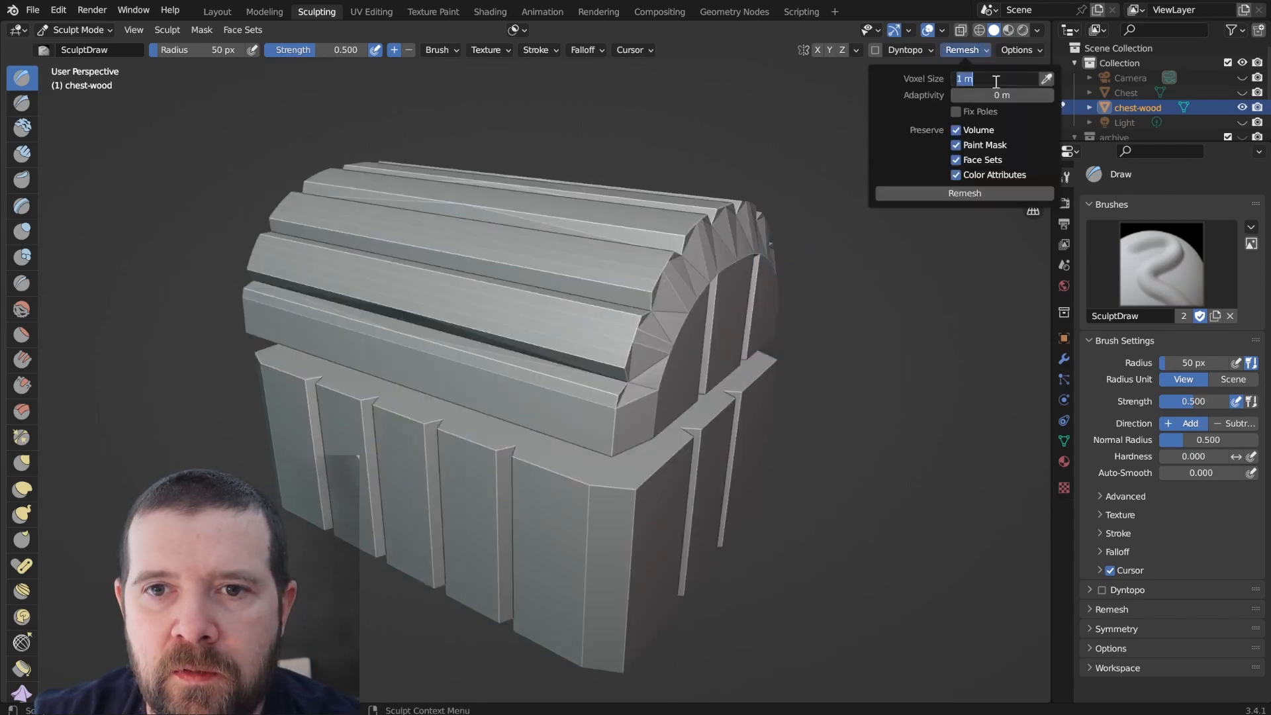
text(0.1)
key(Return)
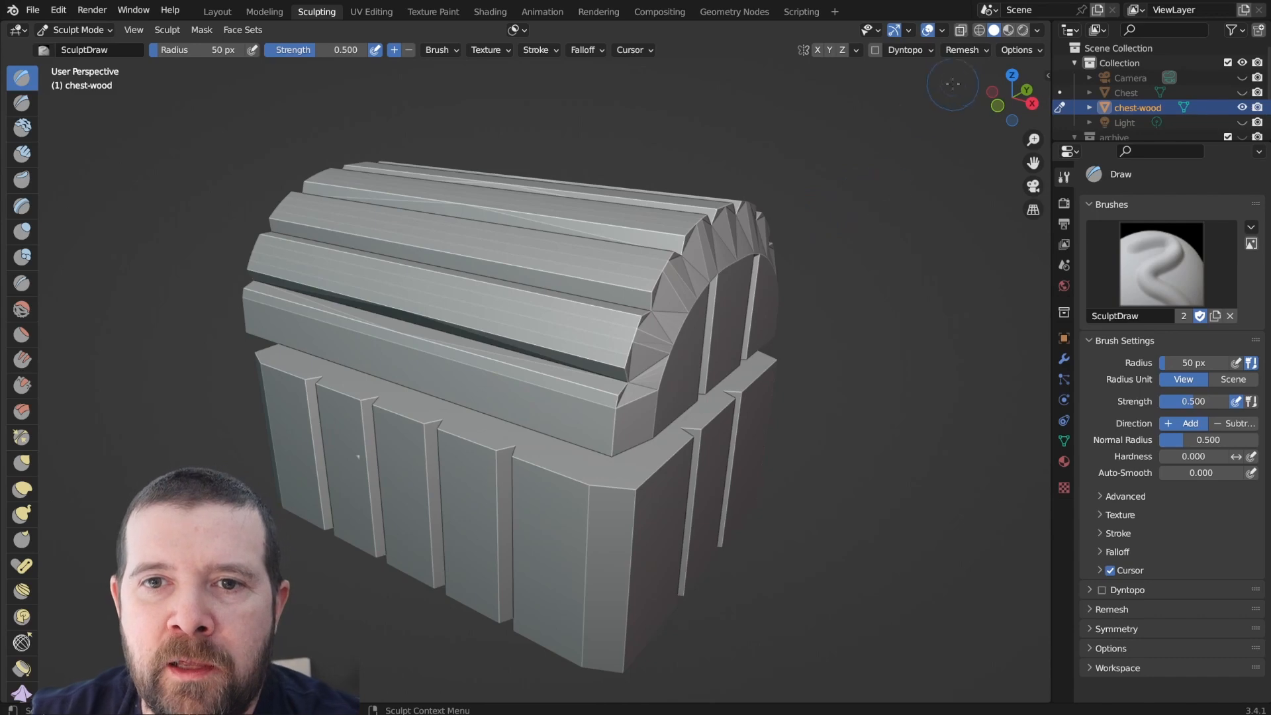
Remesh chest-wood with a voxel size of 0.2 m and look over the planks and lid.
click(979, 49)
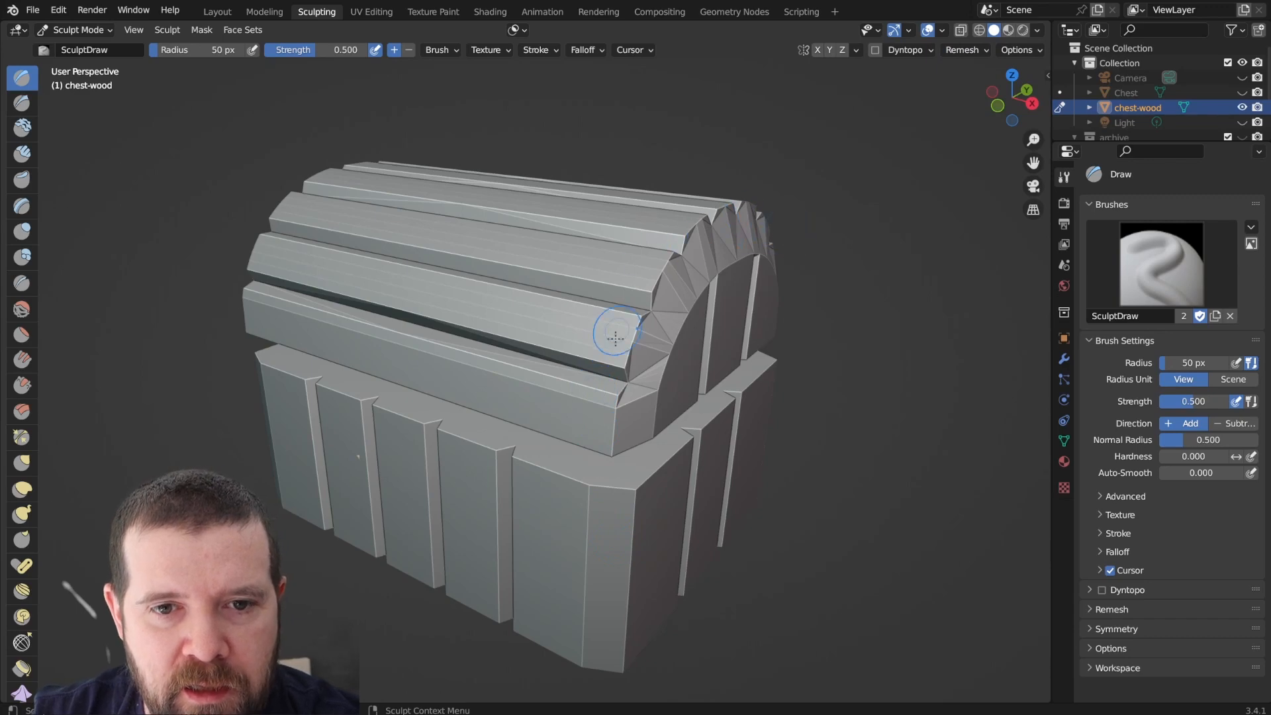
middle_drag(554, 384, 537, 361)
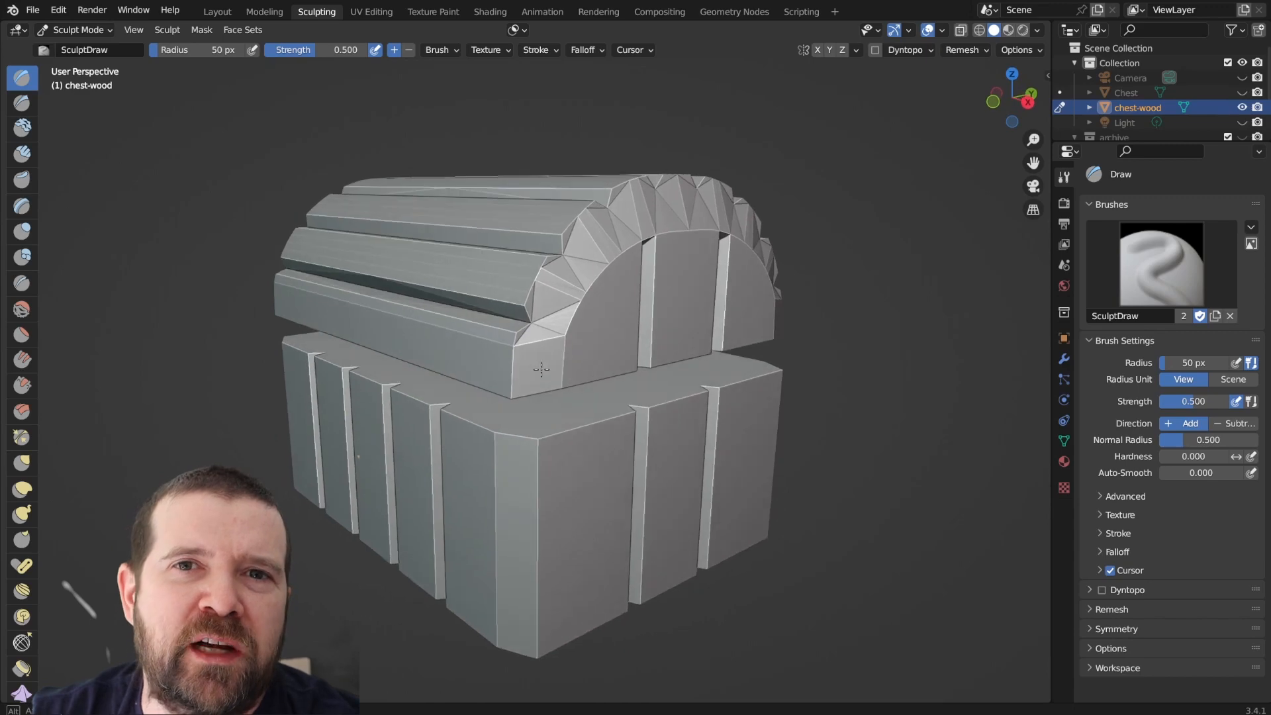
click(966, 50)
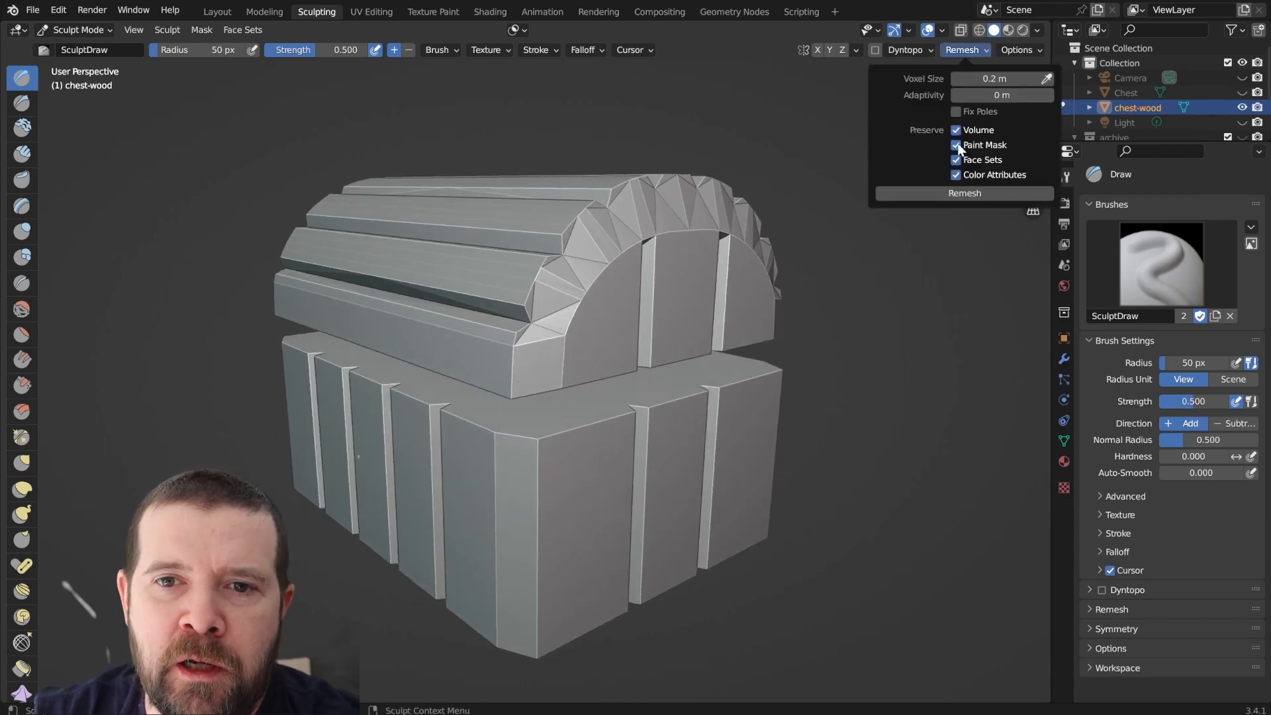
click(965, 193)
middle_drag(457, 165, 514, 275)
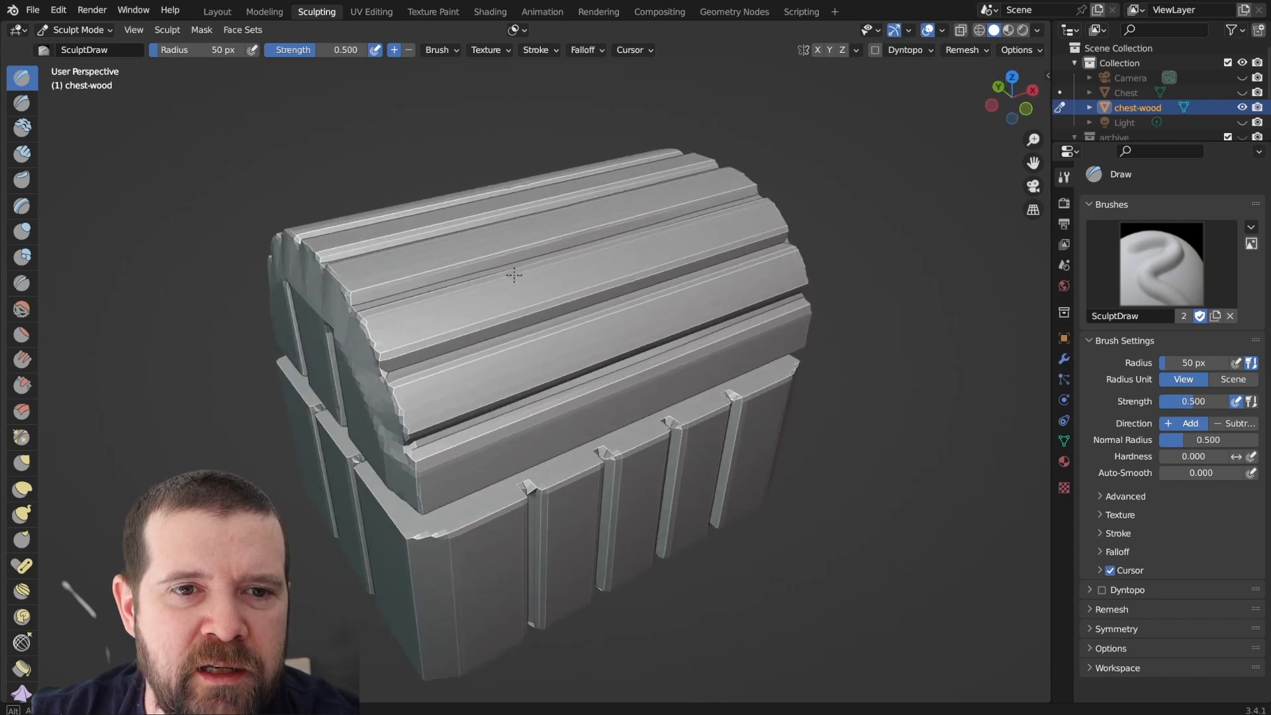
Examine the mesh density of the remeshed lid planks in Edit Mode, and return chest-wood to Sculpt Mode.
scroll(463, 312, up, 5)
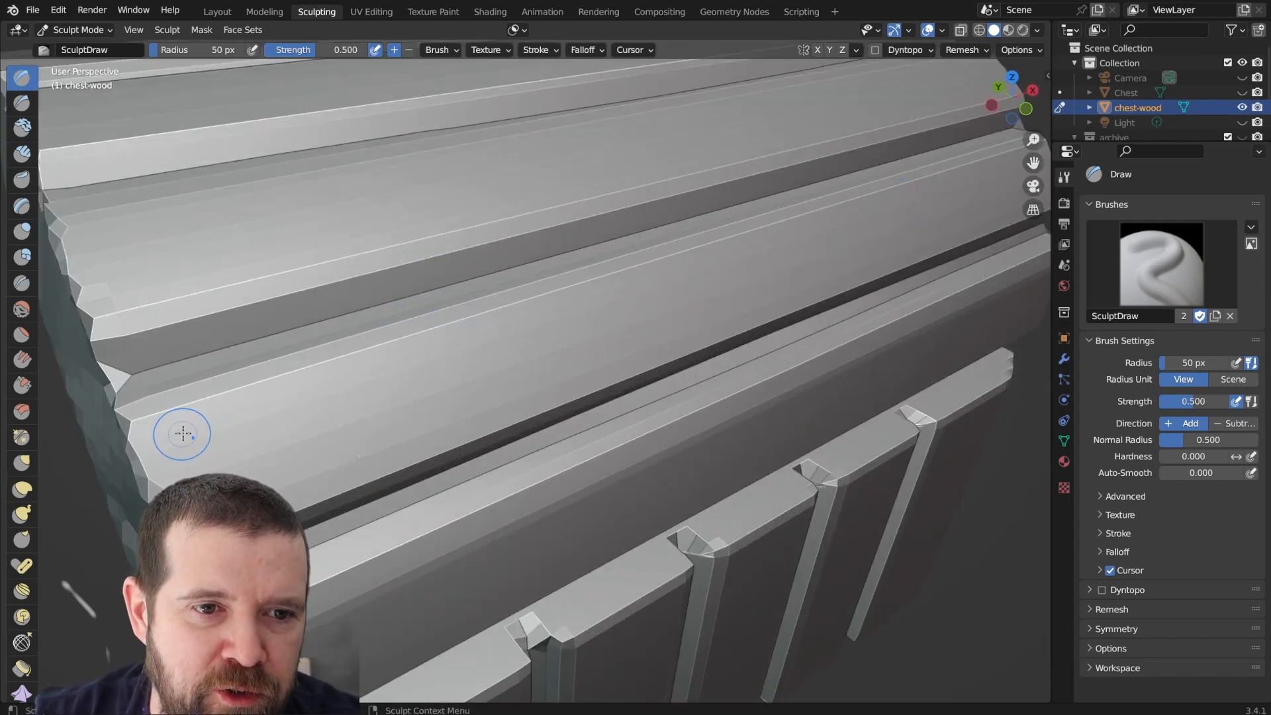
scroll(570, 305, down, 5)
key(Tab)
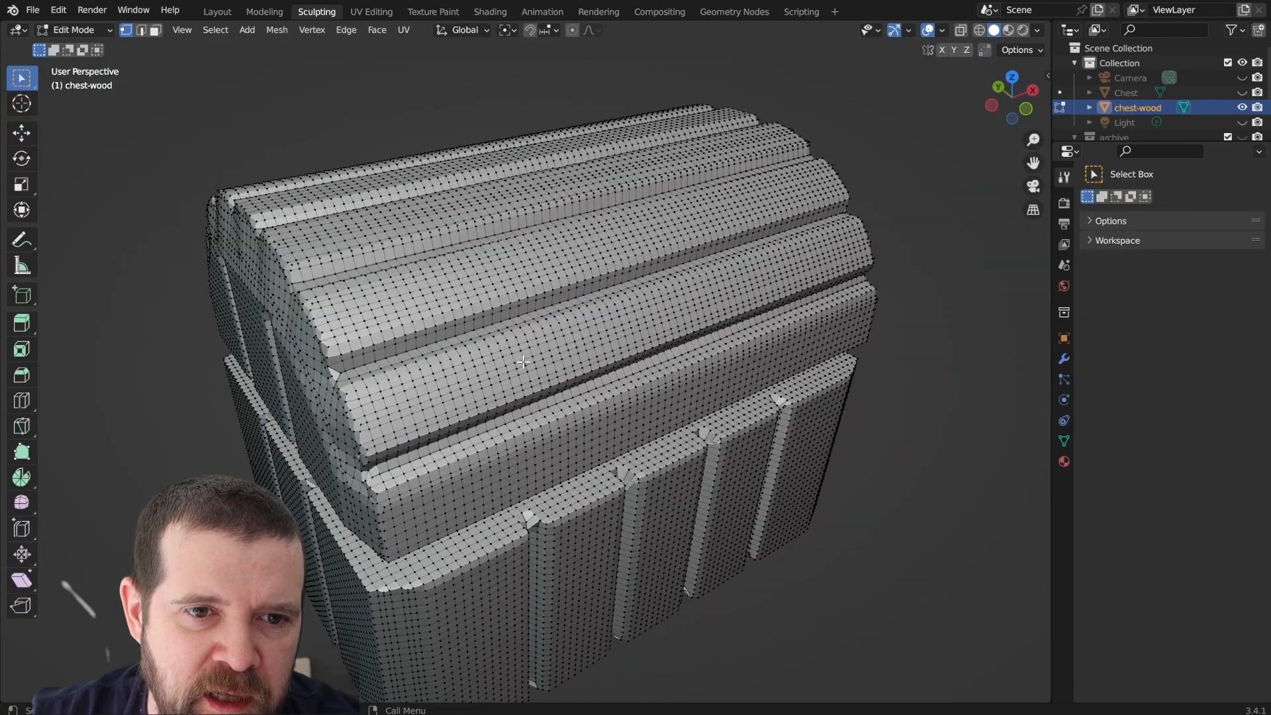
scroll(614, 373, down, 2)
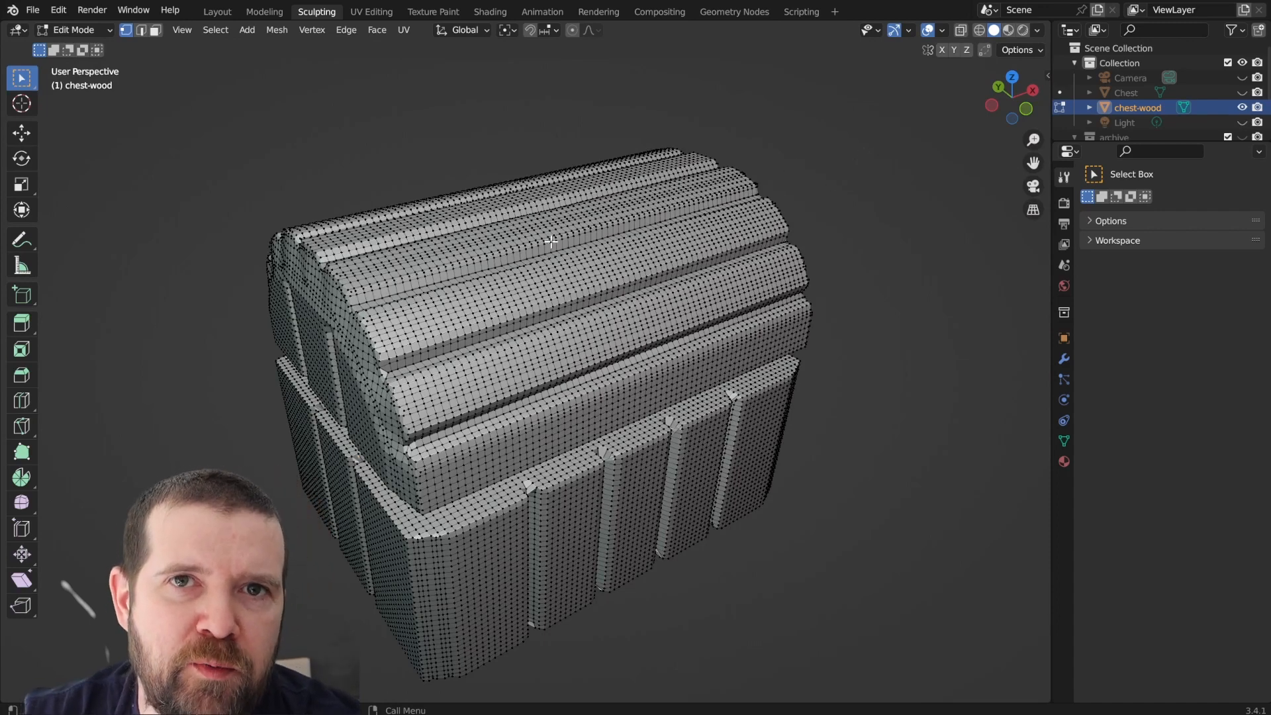
key(Tab)
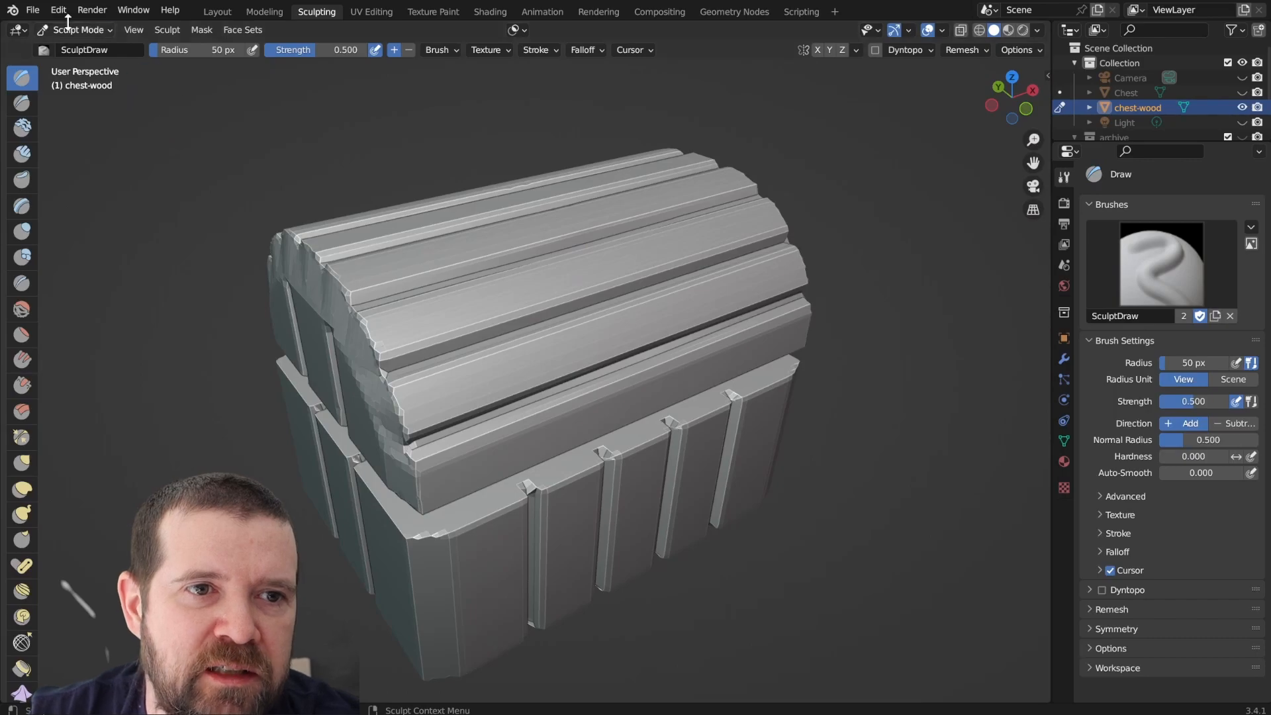
key(Tab)
mouse_move(604, 227)
middle_down()
mouse_move(636, 252)
mouse_move(576, 311)
mouse_move(391, 310)
middle_up()
scroll(571, 314, up, 5)
scroll(571, 314, up, 4)
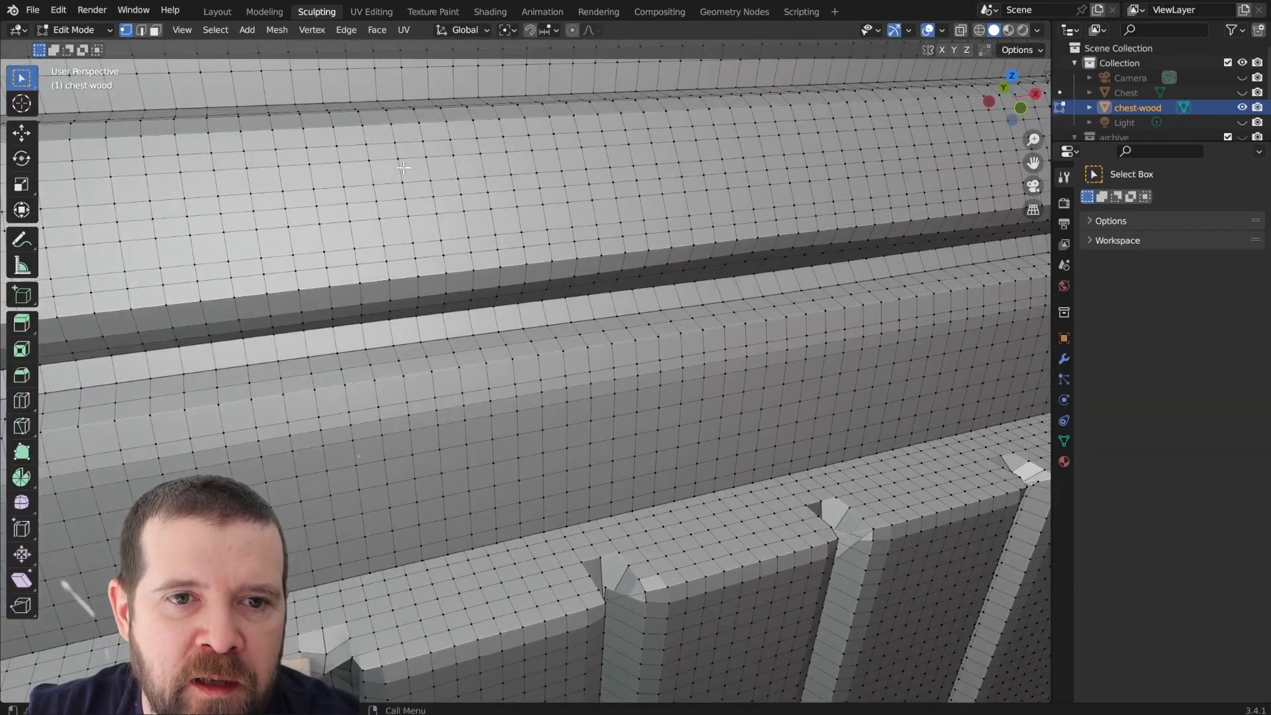
scroll(438, 206, down, 5)
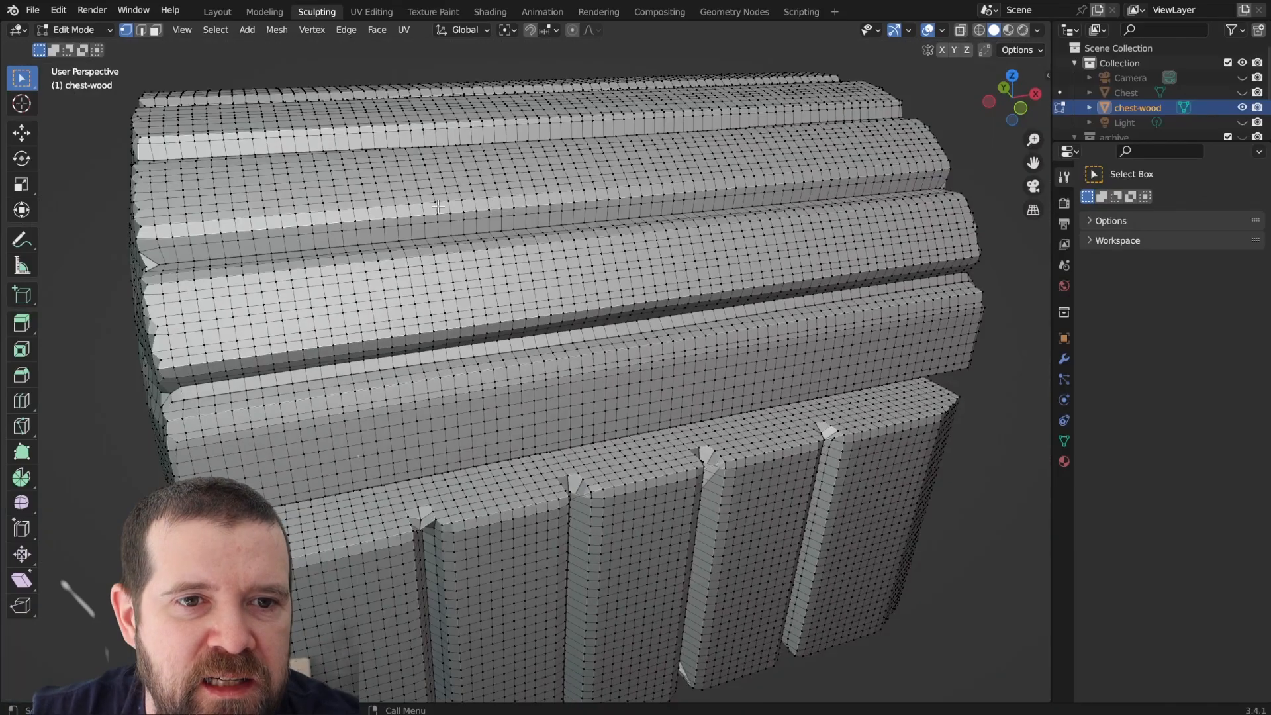
middle_drag(438, 206, 435, 283)
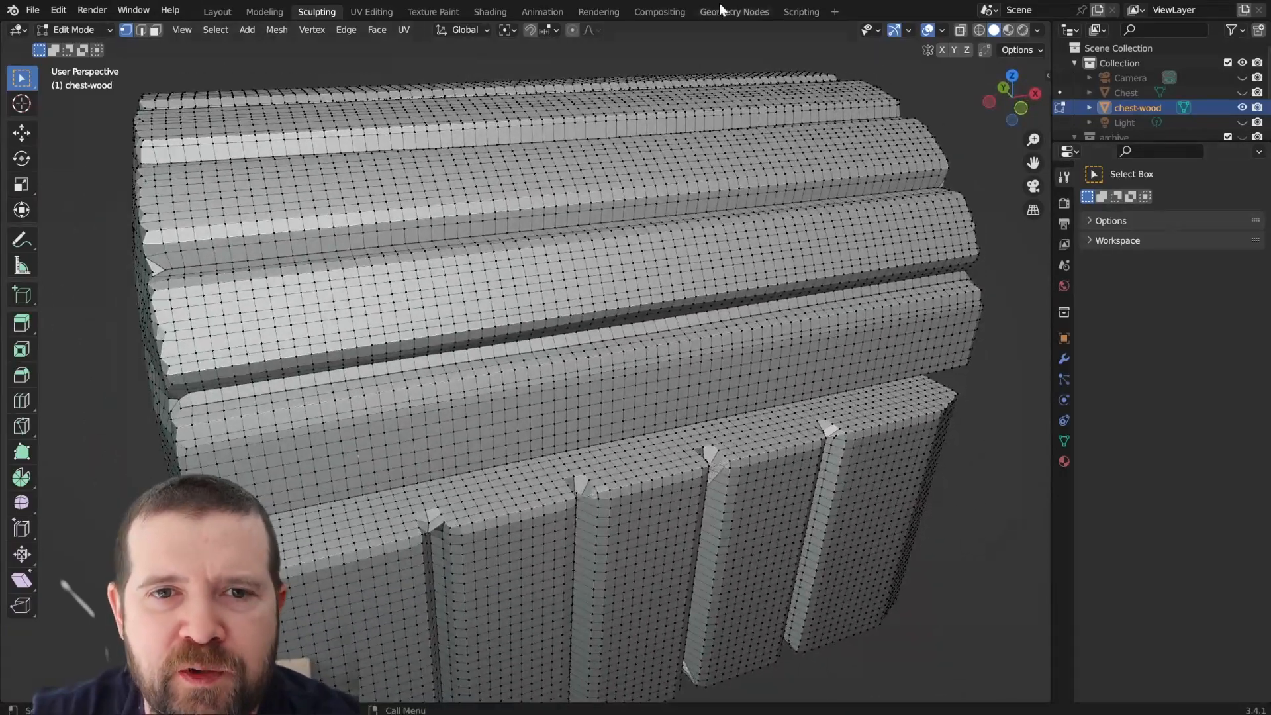
key(Tab)
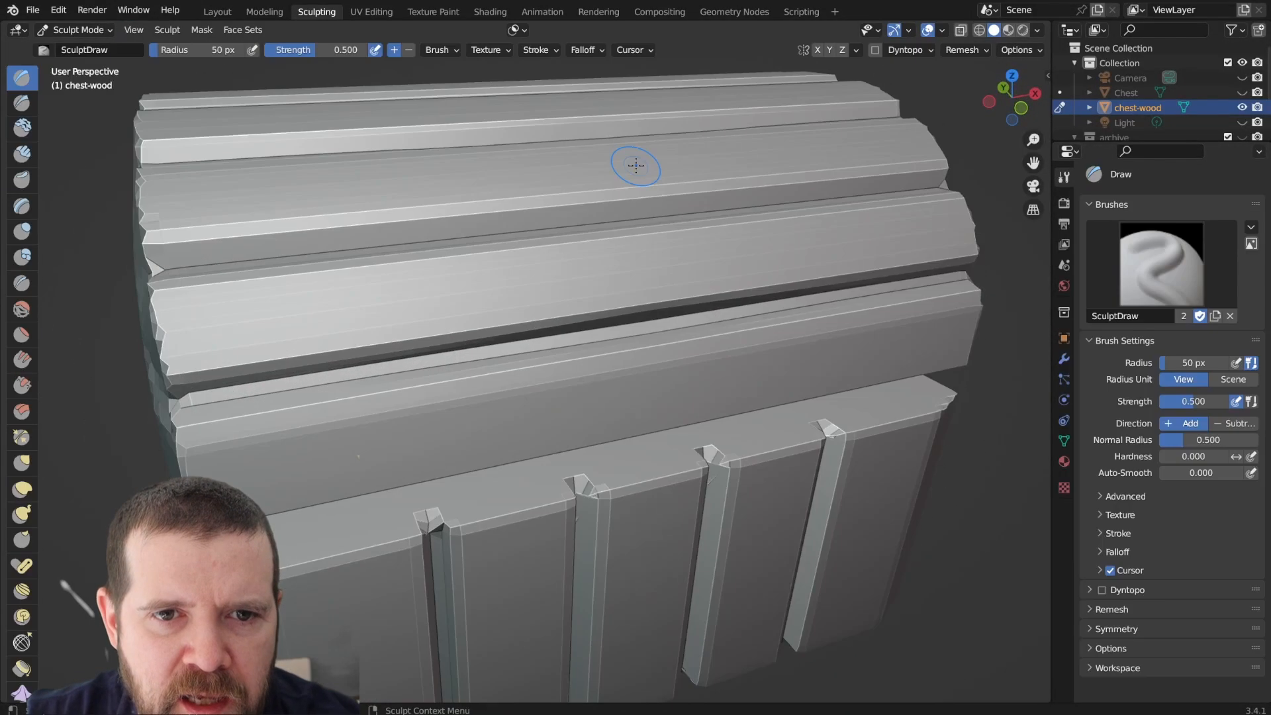
scroll(636, 165, down, 3)
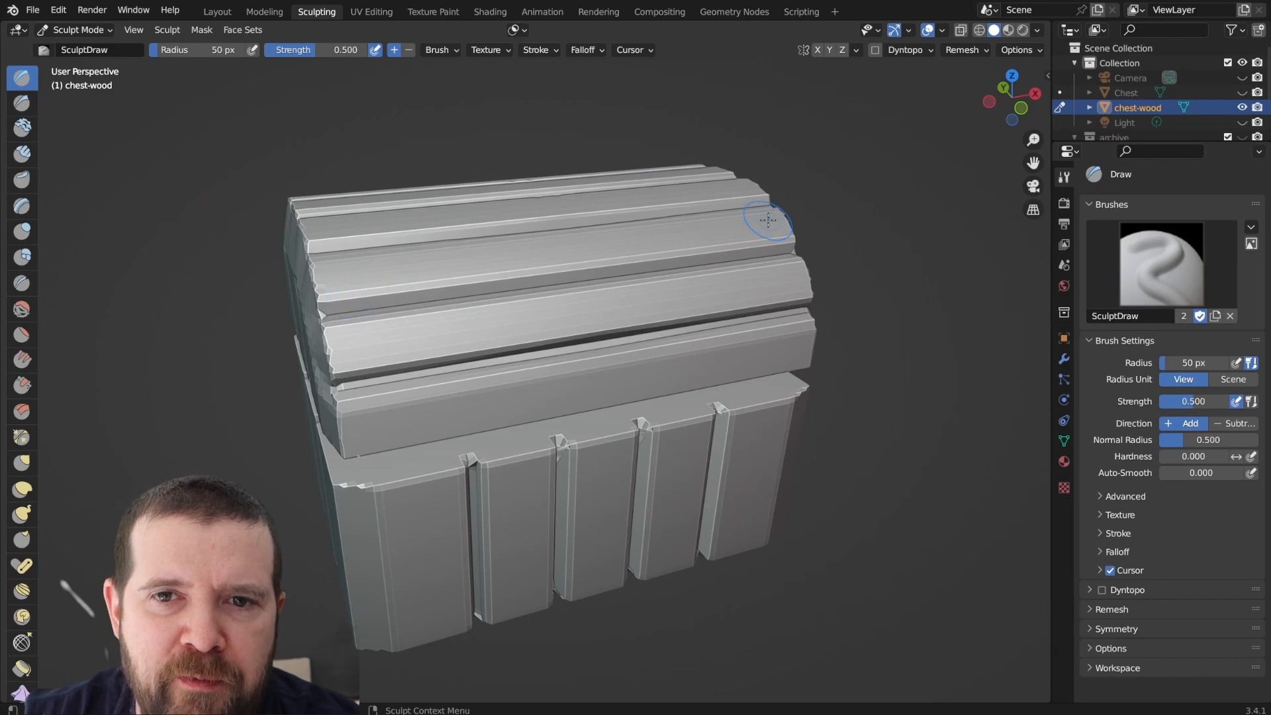
Try a wavy Draw brush stroke along the lower front lid plank of chest-wood, and undo it.
click(985, 51)
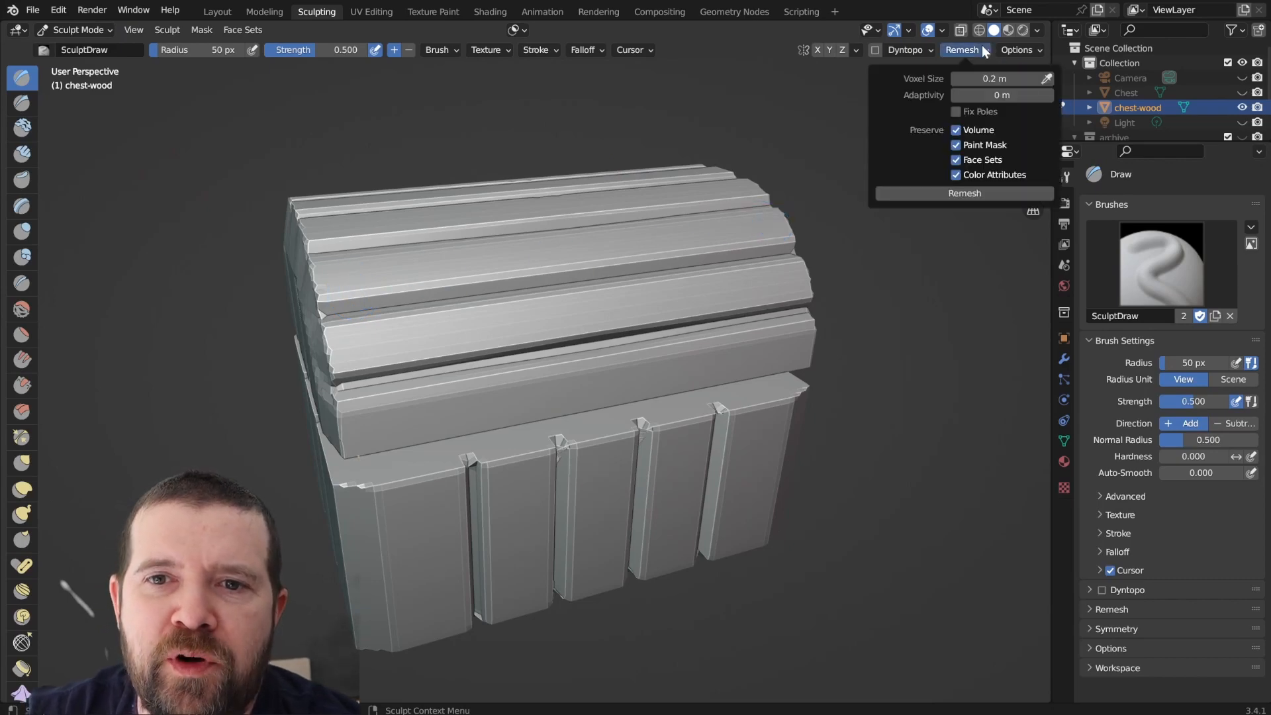
click(984, 51)
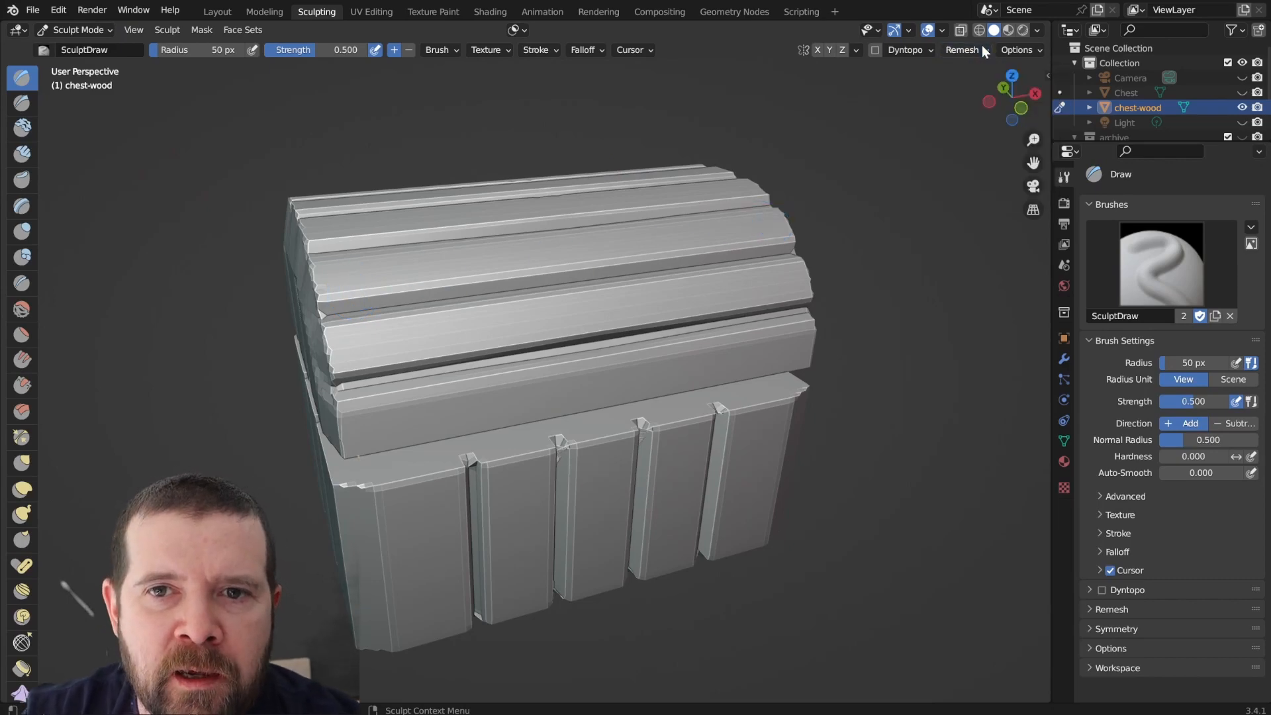
middle_drag(497, 258, 511, 289)
scroll(516, 286, up, 5)
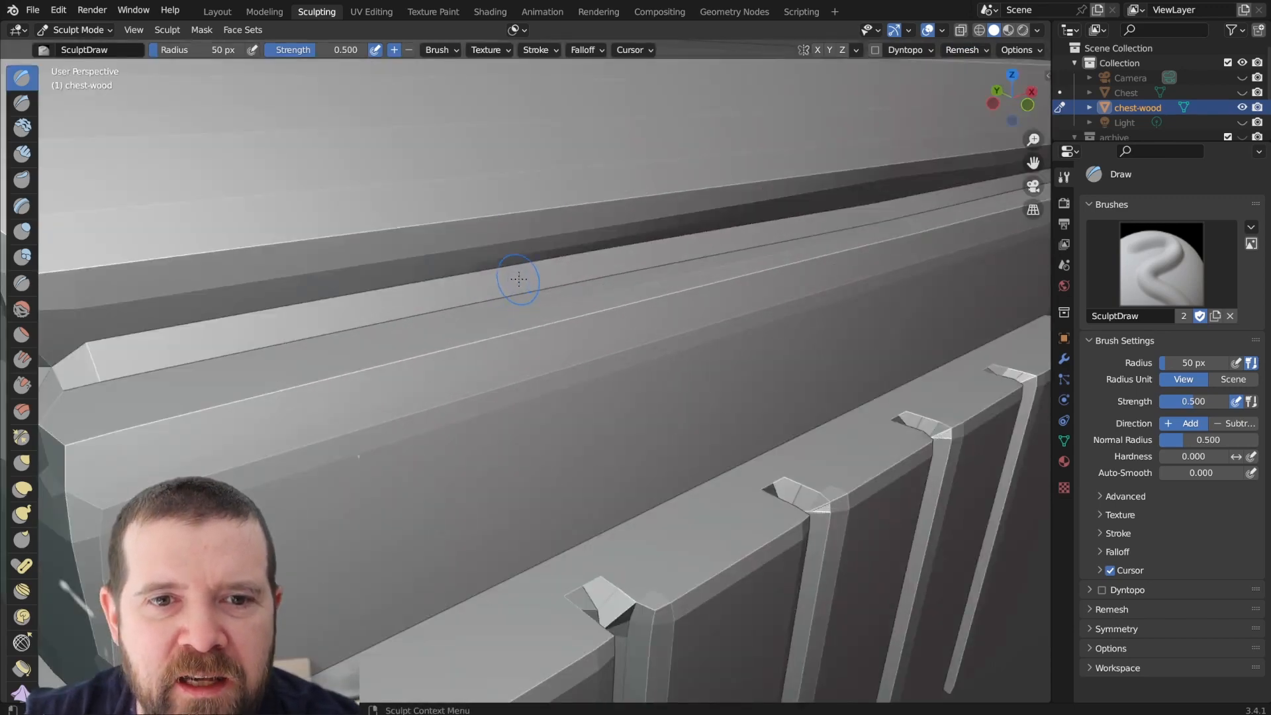
scroll(530, 275, down, 3)
mouse_move(414, 308)
mouse_down()
mouse_move(404, 312)
mouse_move(483, 307)
mouse_move(568, 267)
mouse_move(644, 276)
mouse_up()
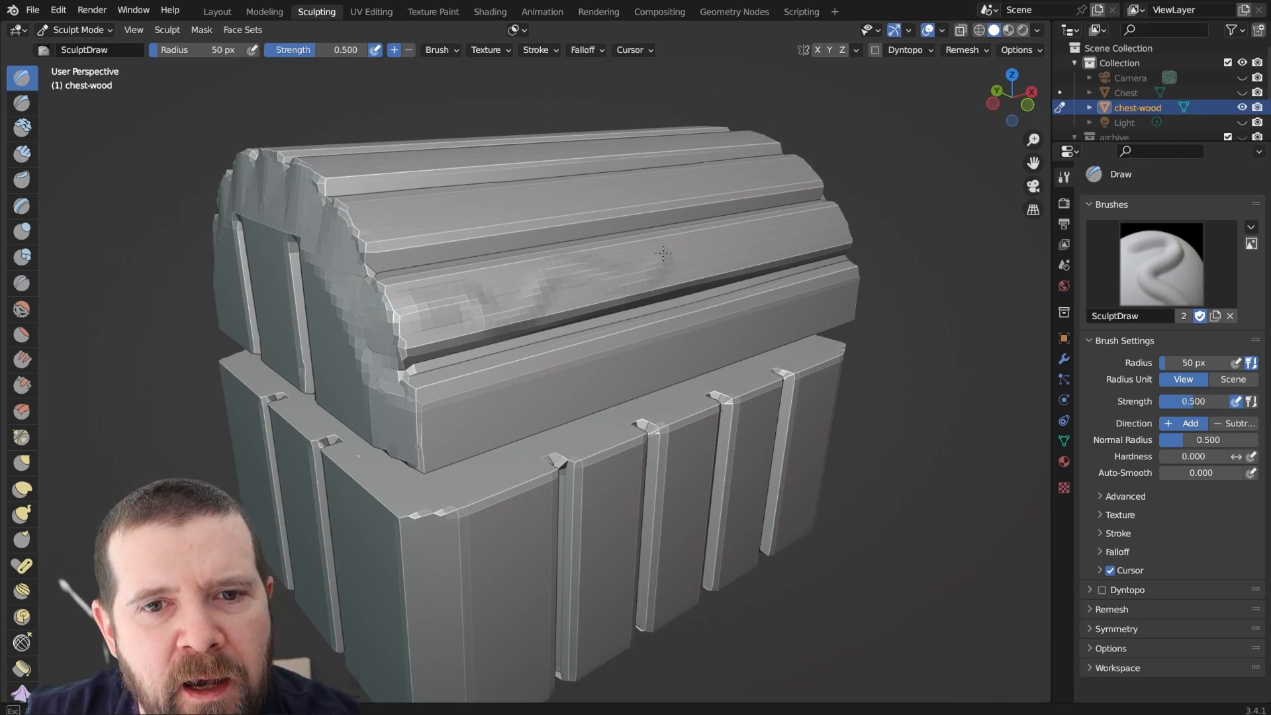
middle_drag(669, 255, 728, 331)
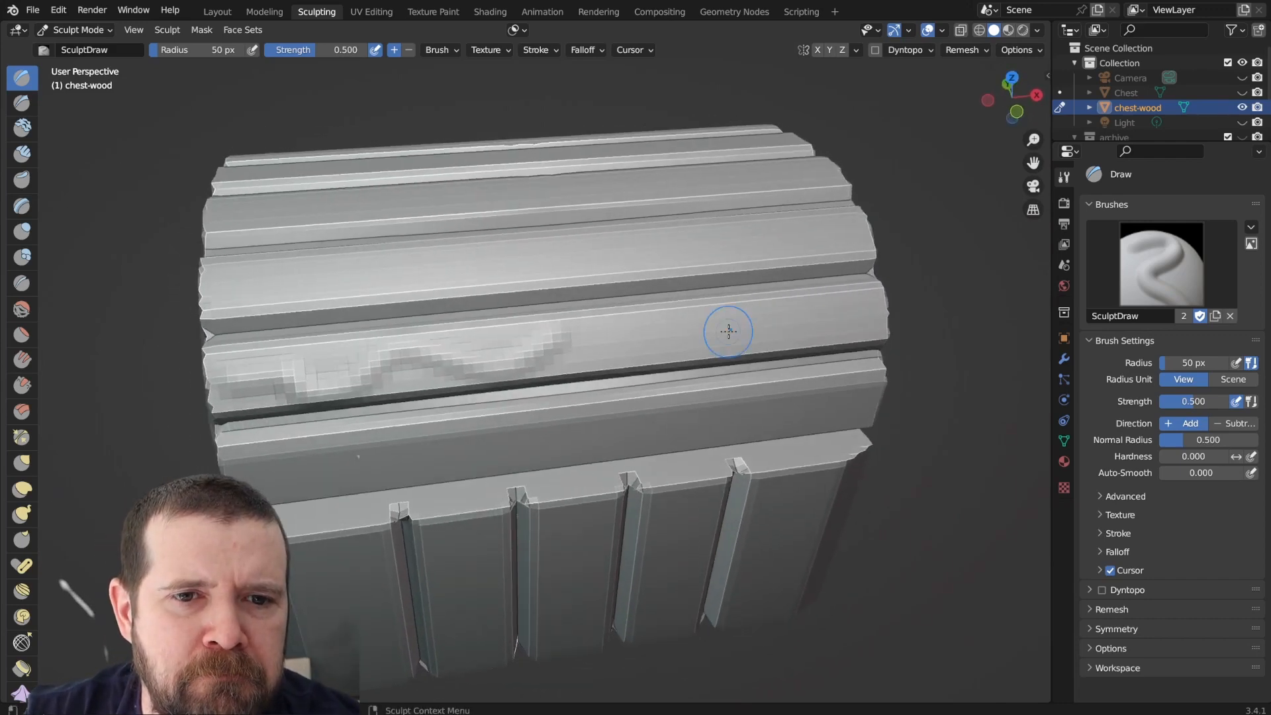
key(ctrl+z)
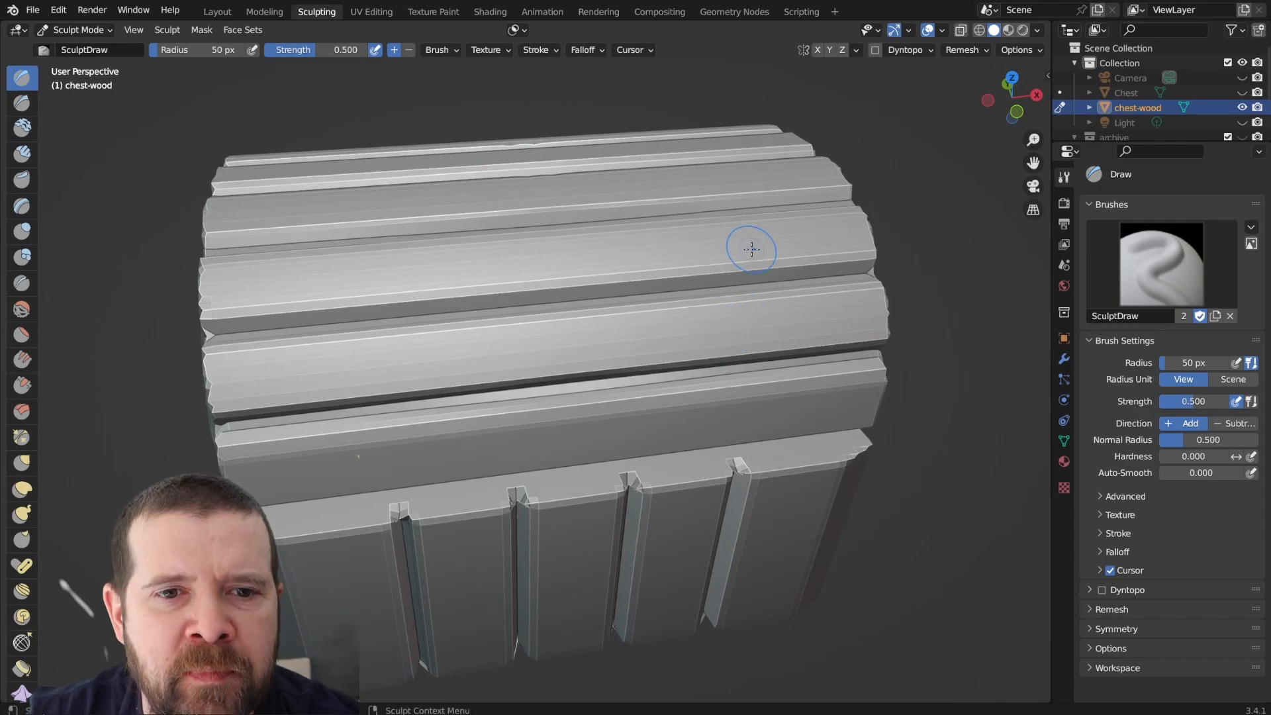
Undo the 0.2 m voxel remesh to restore the original low-poly chest-wood mesh.
key(ctrl+z)
key(ctrl+z)
key(ctrl+z)
key(ctrl+z)
key(ctrl+z)
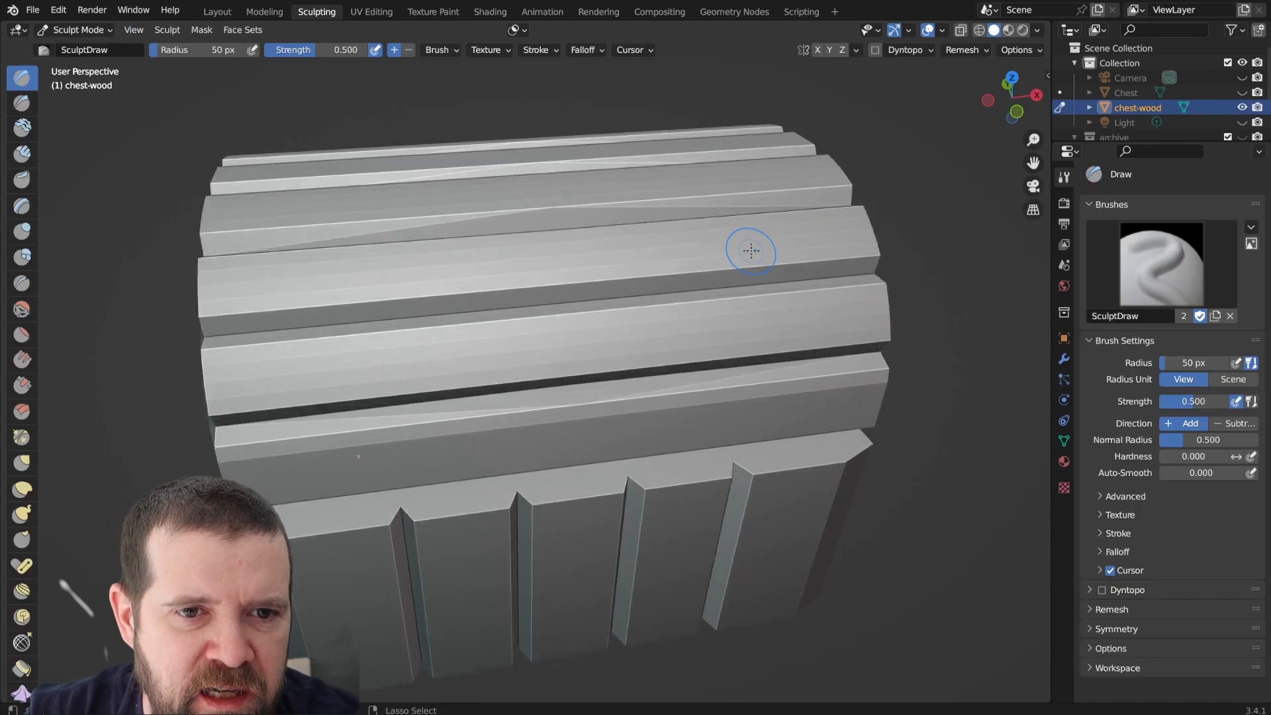
Remesh chest-wood with a voxel size of 0.1 m and inspect the lid planks.
mouse_move(560, 264)
middle_down()
mouse_move(635, 265)
mouse_move(630, 281)
mouse_move(568, 271)
middle_up()
click(980, 49)
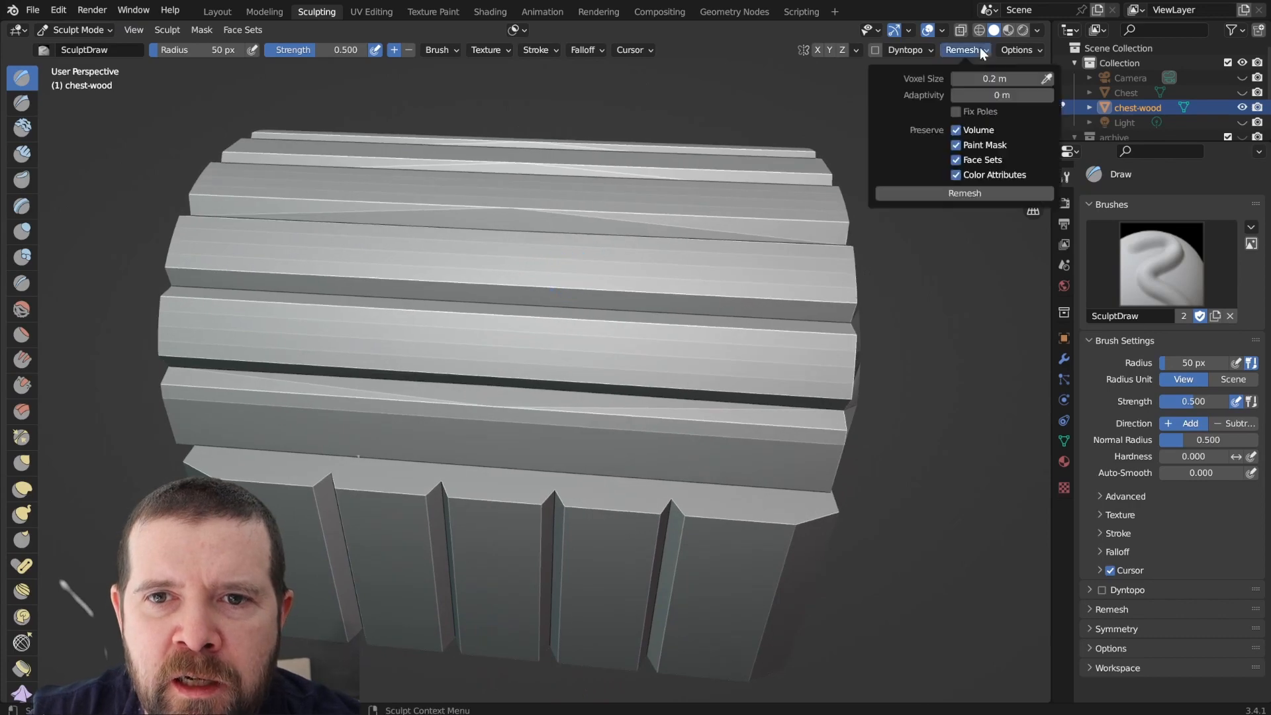
click(995, 79)
text(0.1)
key(Return)
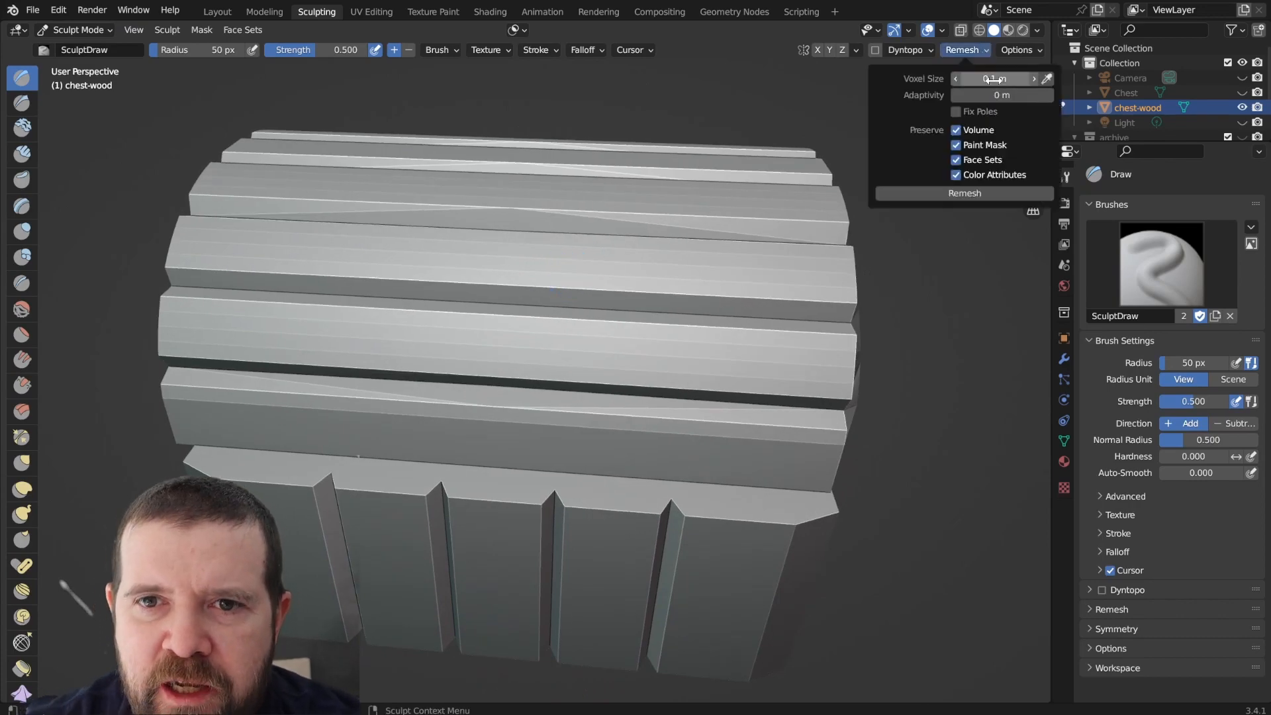
click(964, 193)
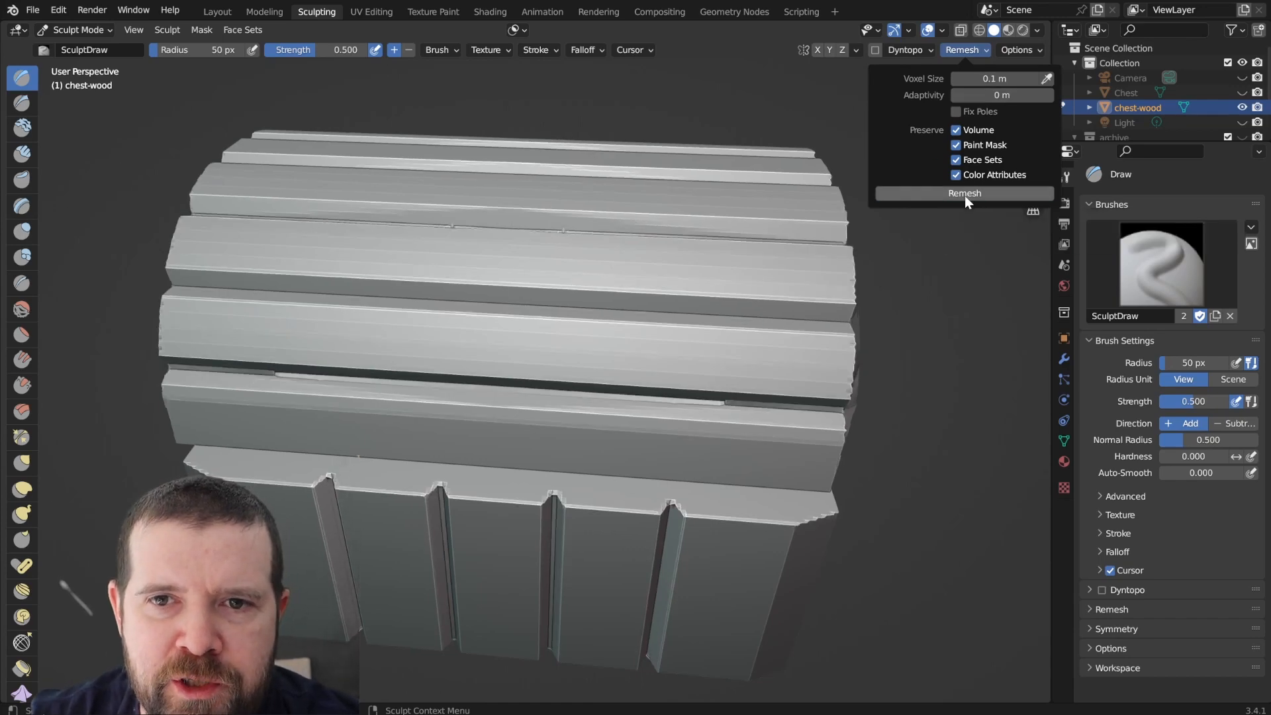
middle_drag(198, 338, 440, 306)
scroll(554, 312, up, 5)
scroll(554, 313, down, 5)
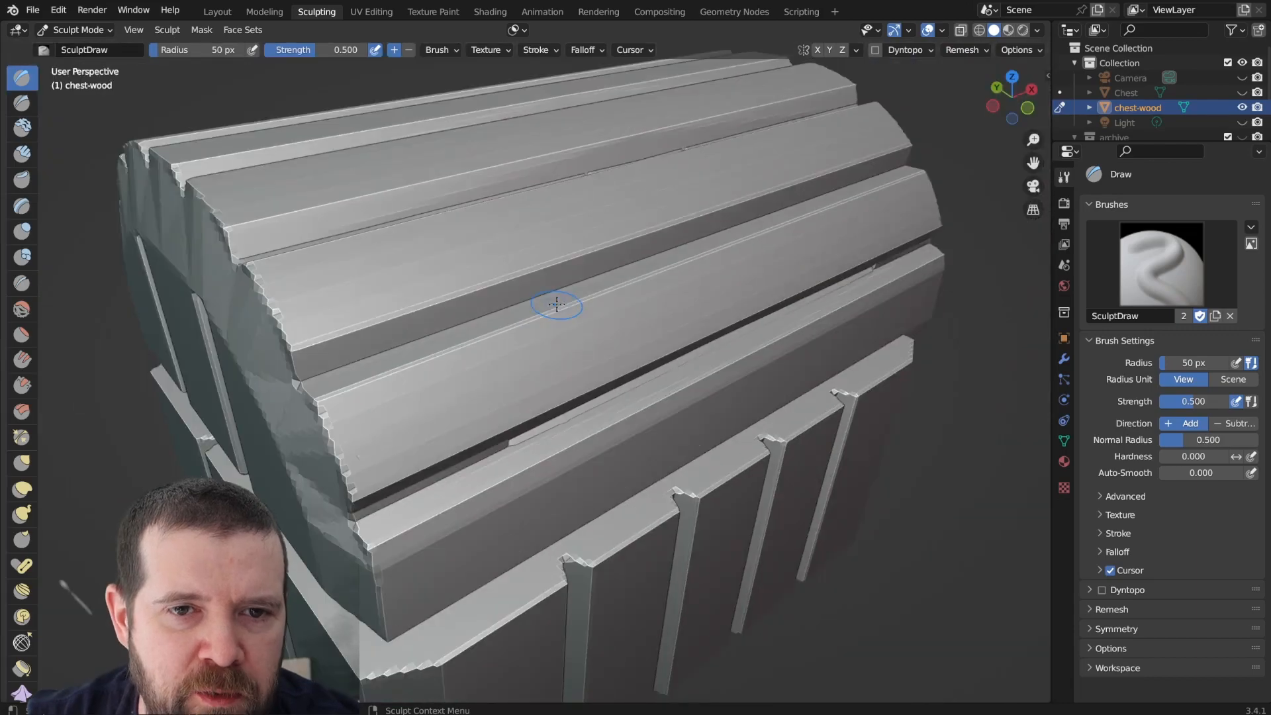
Check the denser chest-wood mesh in Edit Mode, turn on the Statistics overlay, and return to Sculpt Mode.
key(Tab)
scroll(439, 284, up, 5)
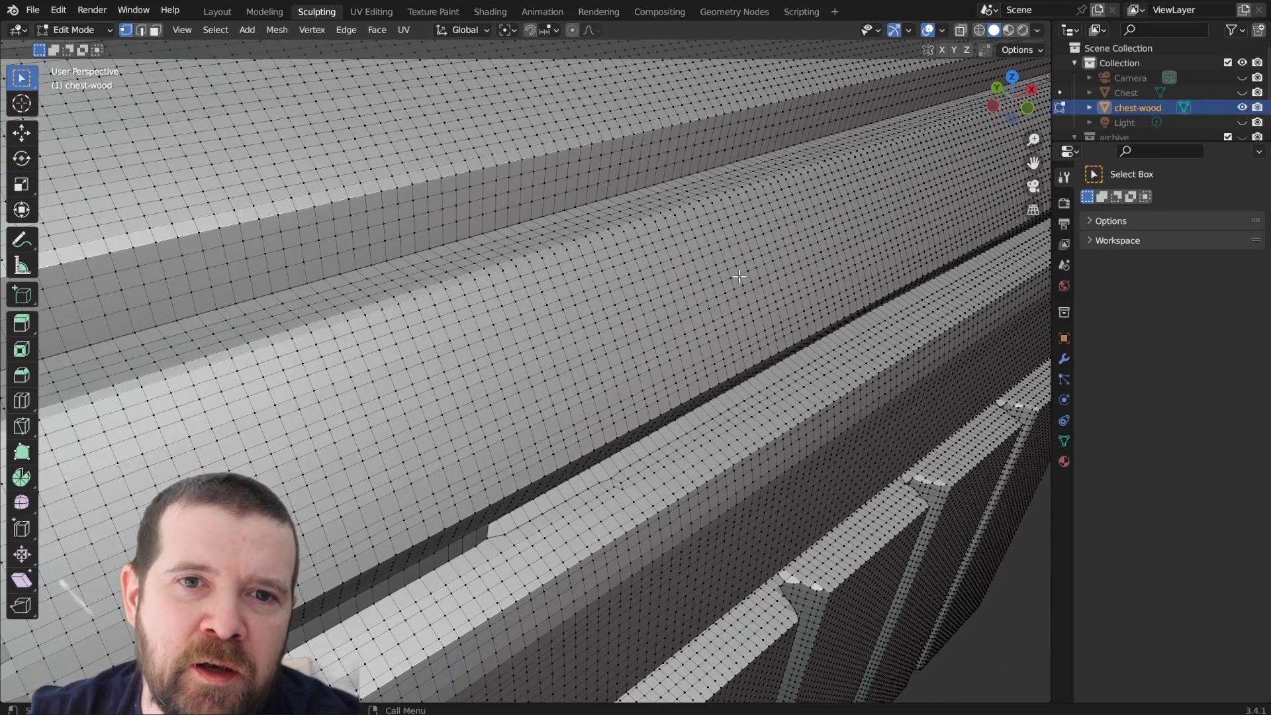
scroll(738, 276, down, 5)
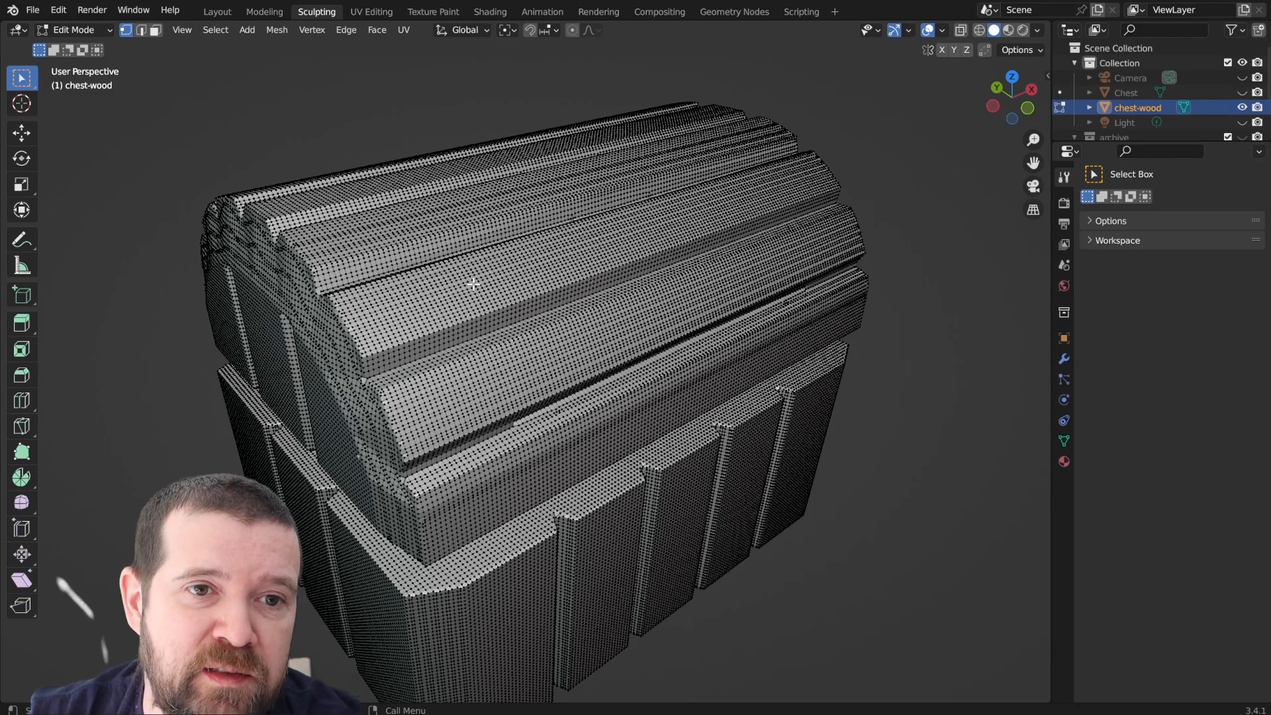
click(944, 30)
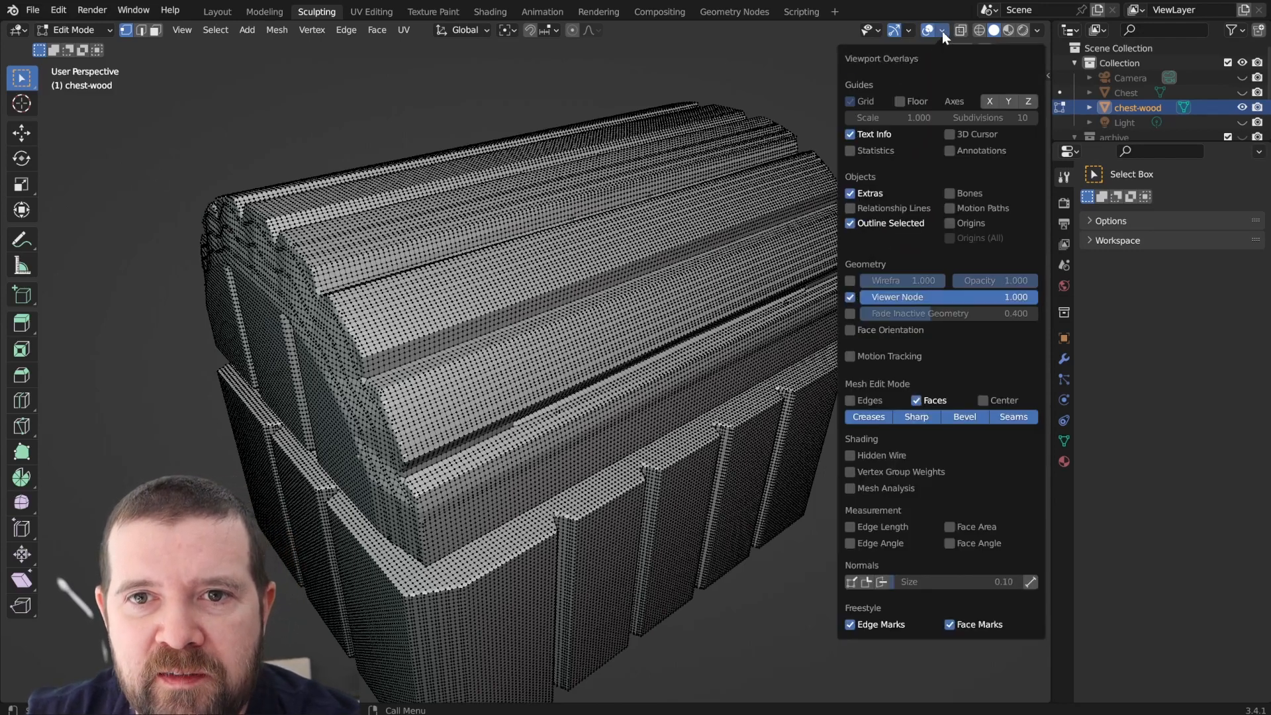
click(873, 149)
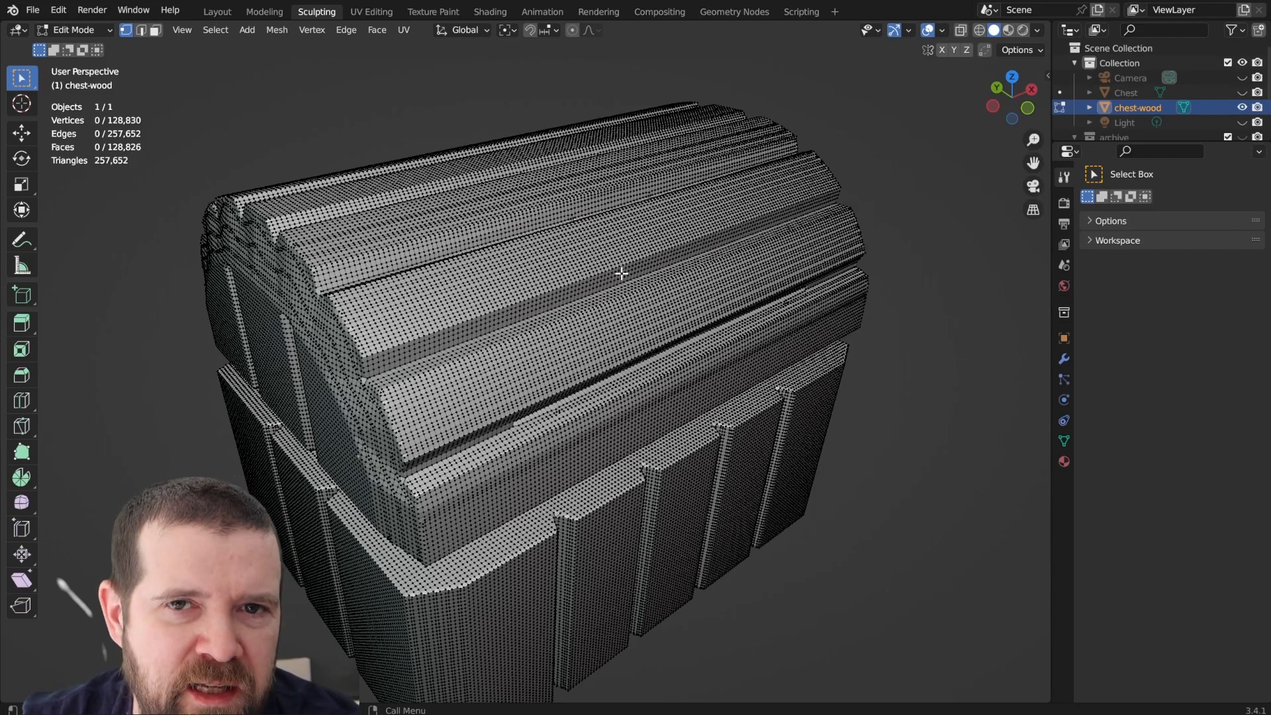
key(Tab)
Try a short Draw brush stroke on the front lid plank of the denser mesh, and undo it.
scroll(599, 319, up, 5)
scroll(581, 320, down, 4)
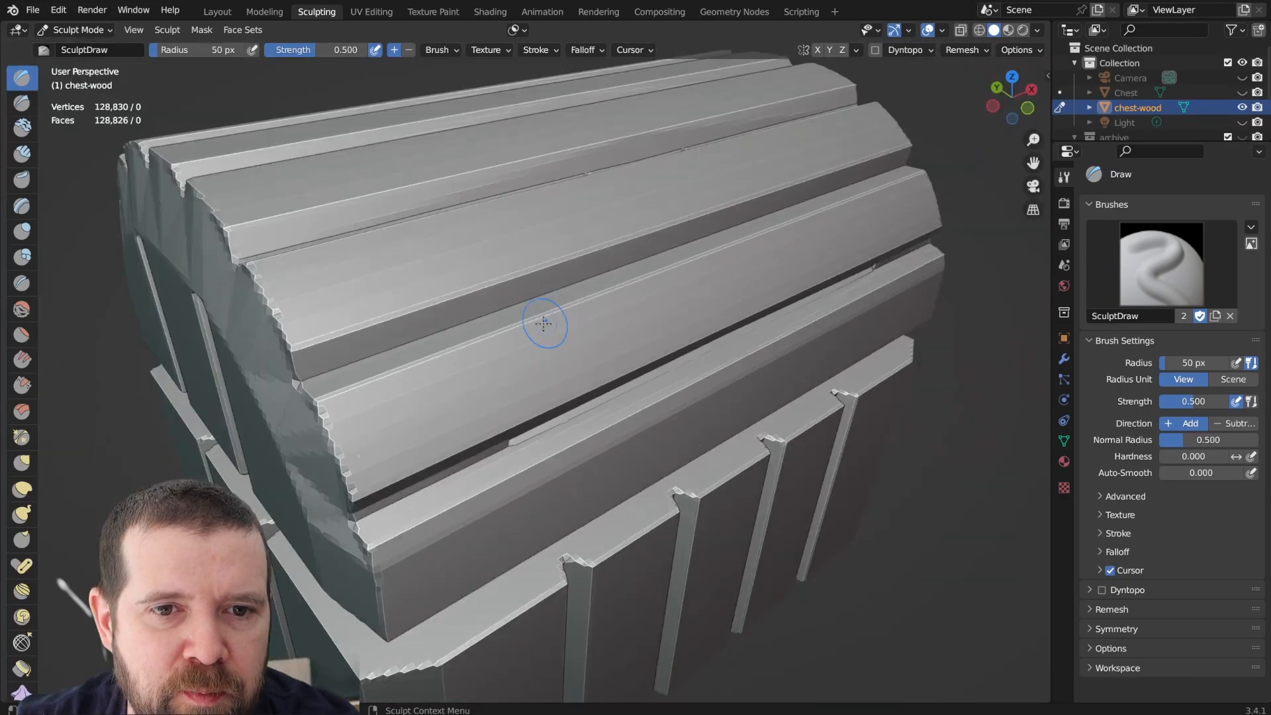
mouse_move(503, 345)
mouse_down()
mouse_move(434, 398)
mouse_move(384, 411)
mouse_move(575, 355)
mouse_up()
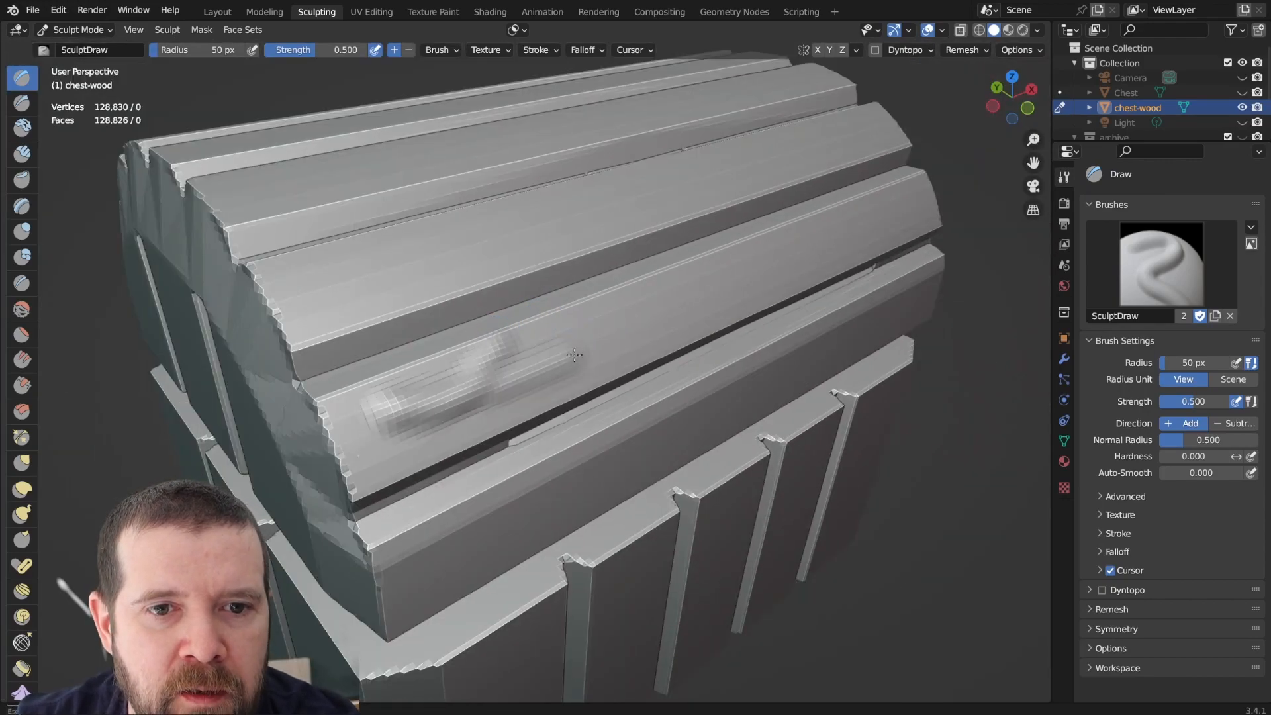
key(ctrl+z)
mouse_move(730, 316)
middle_down()
mouse_move(576, 295)
mouse_move(661, 313)
middle_up()
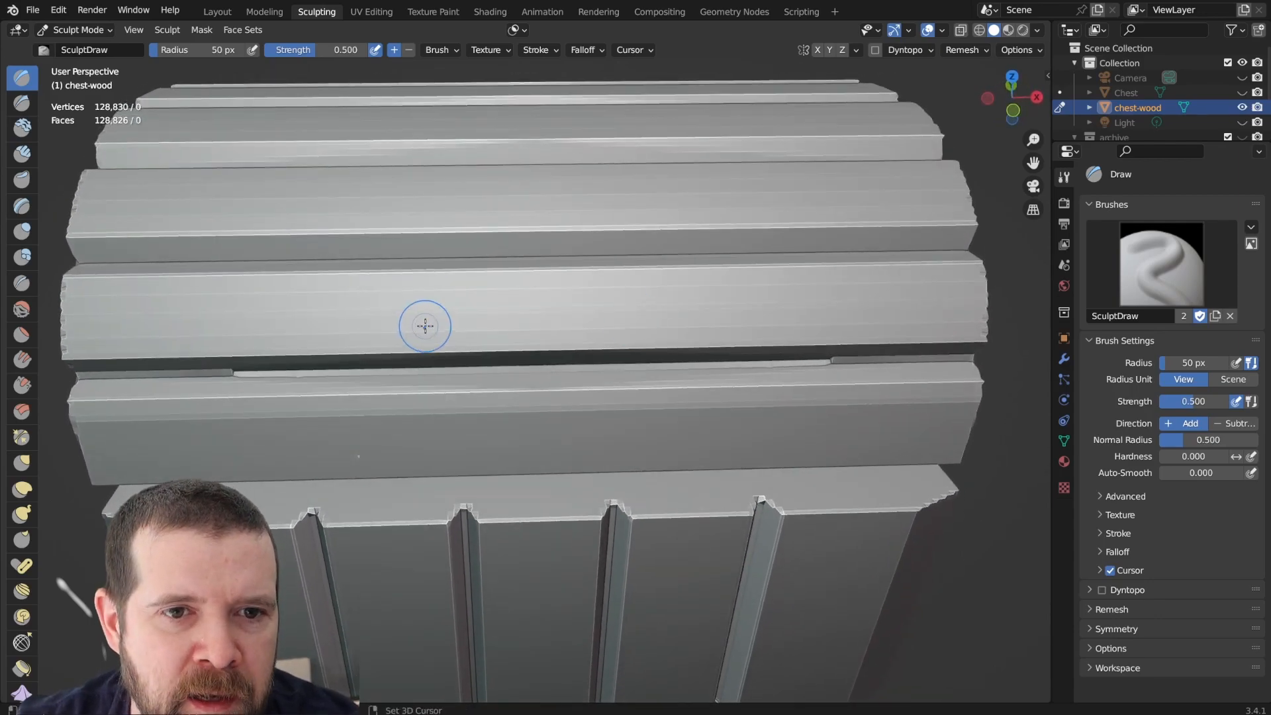
mouse_move(423, 326)
middle_down()
mouse_move(534, 286)
mouse_move(657, 281)
mouse_move(570, 292)
mouse_move(388, 280)
mouse_move(576, 284)
mouse_move(575, 294)
middle_up()
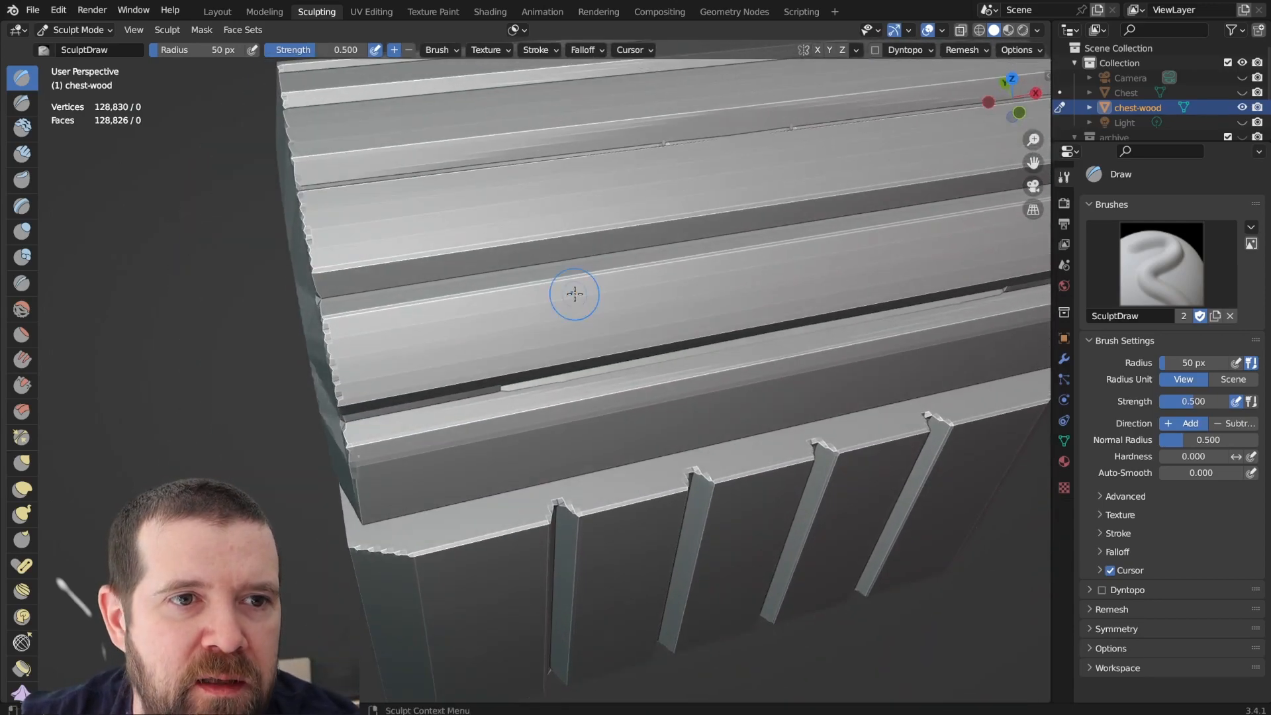
Switch to the Draw Sharp brush for carving the front lid plank.
click(22, 106)
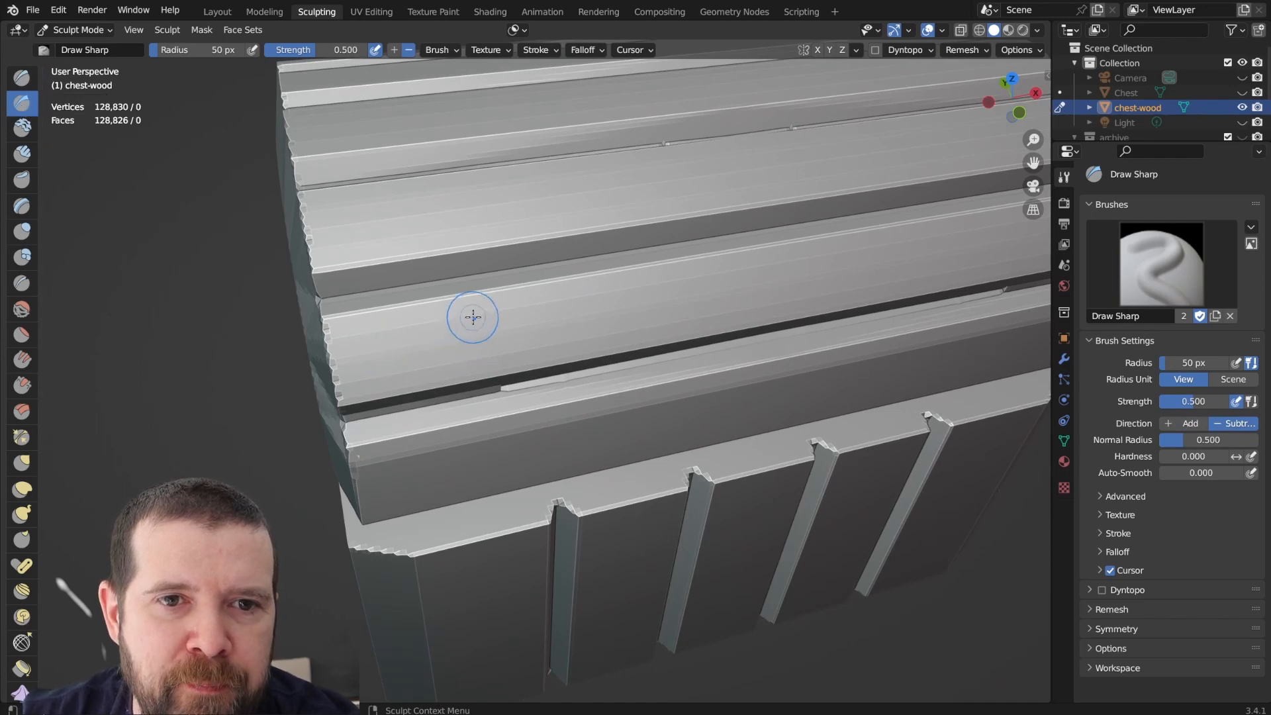
scroll(473, 317, down, 3)
shift+middle_drag(645, 304, 568, 323)
scroll(568, 324, up, 5)
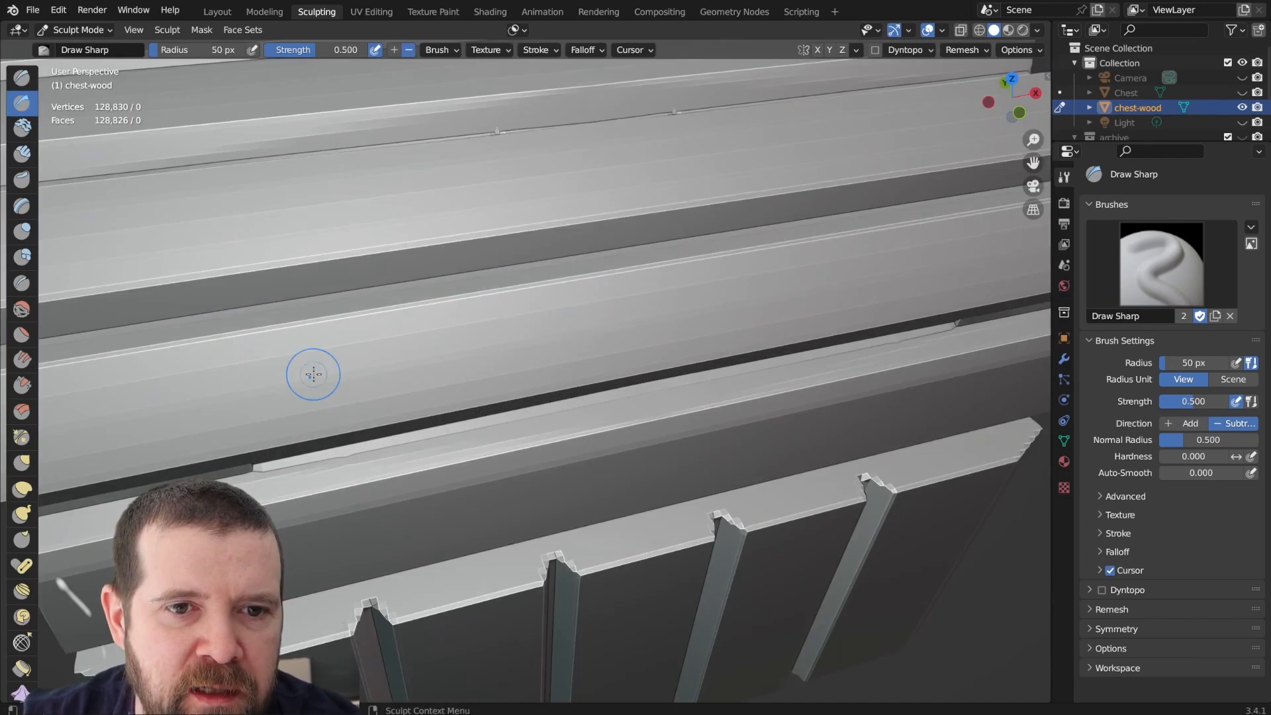
Try a wavy Draw Sharp groove along the front lid plank, inspect it up close, and undo it.
mouse_move(224, 391)
mouse_down()
mouse_move(358, 354)
mouse_move(472, 366)
mouse_move(589, 315)
mouse_move(743, 292)
mouse_move(780, 304)
mouse_up()
scroll(722, 335, down, 4)
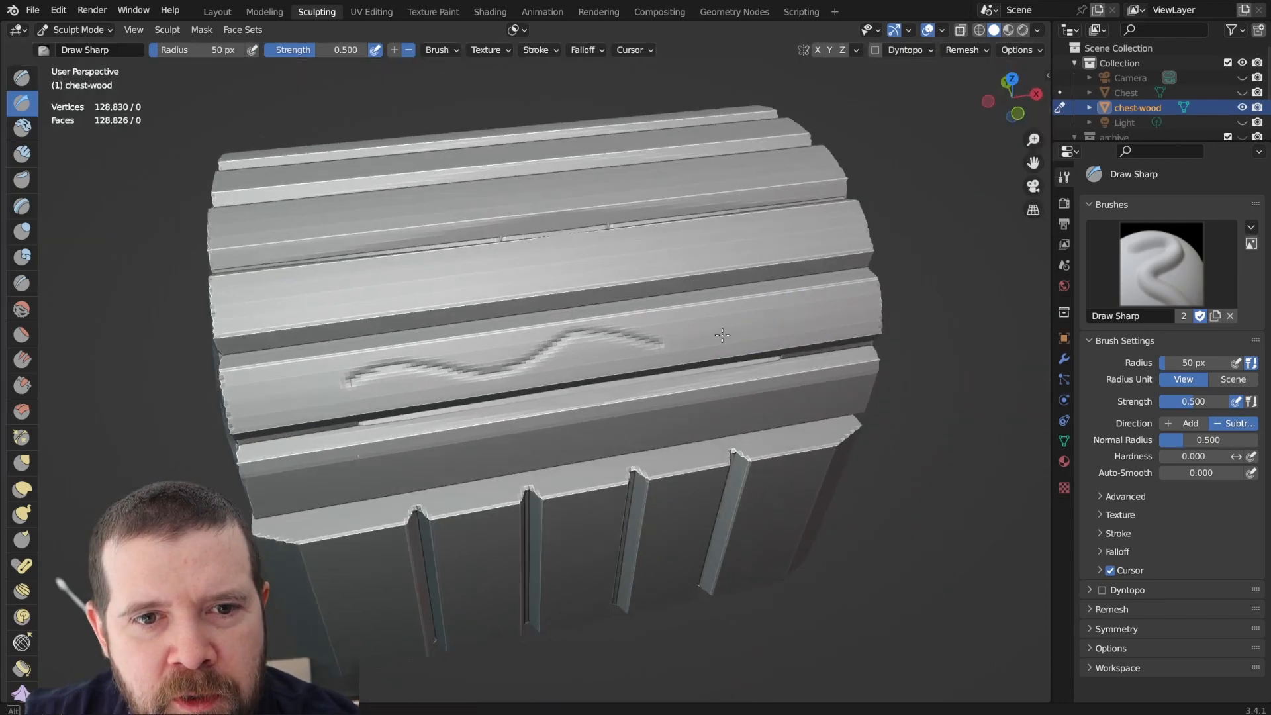
middle_drag(723, 335, 556, 311)
scroll(449, 247, up, 6)
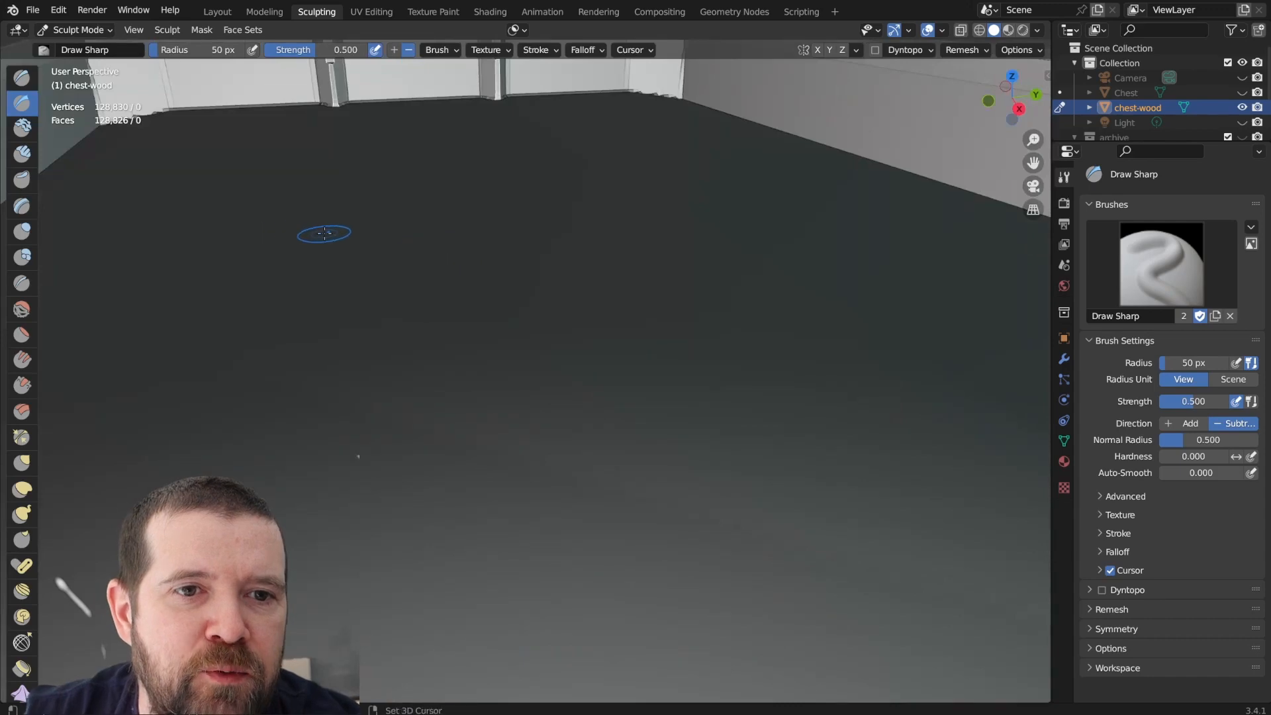
mouse_move(325, 233)
shift+middle_down()
mouse_move(641, 386)
mouse_move(690, 428)
mouse_move(653, 420)
shift+middle_up()
scroll(654, 417, up, 3)
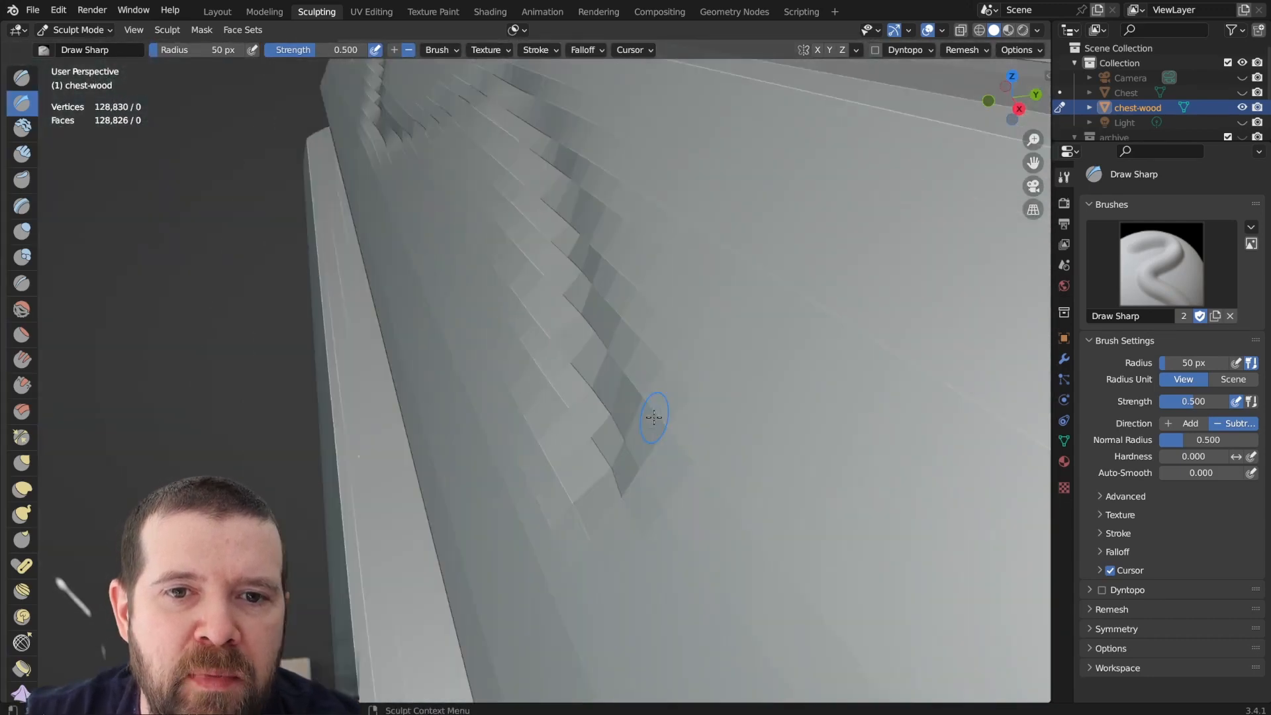
middle_drag(581, 339, 698, 392)
key(ctrl+z)
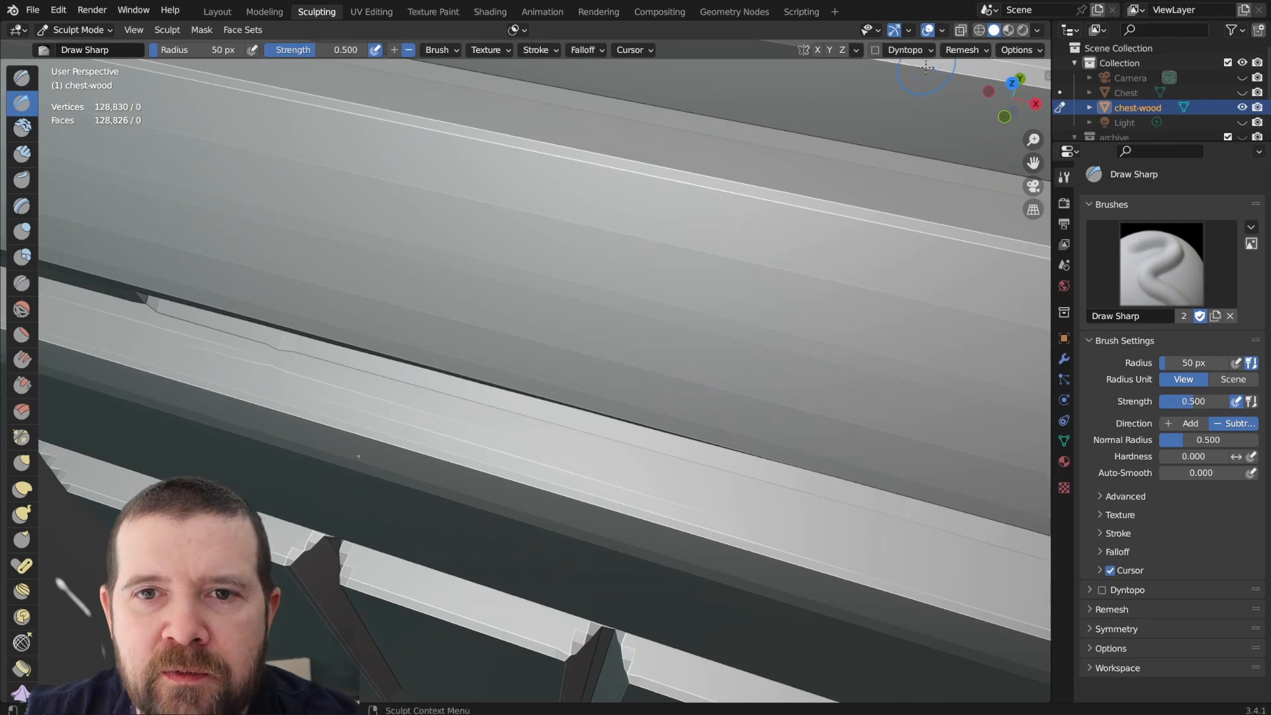
Remesh chest-wood with a voxel size of 0.07 m.
click(927, 53)
mouse_move(983, 53)
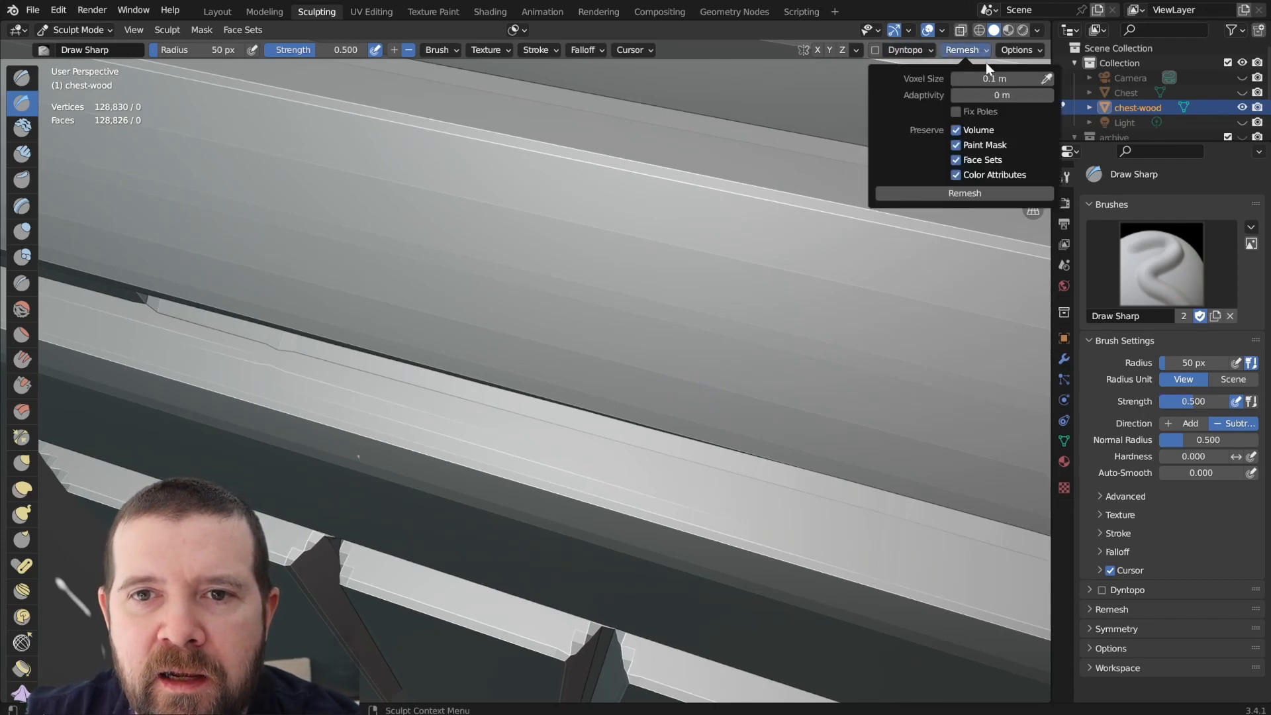
click(997, 79)
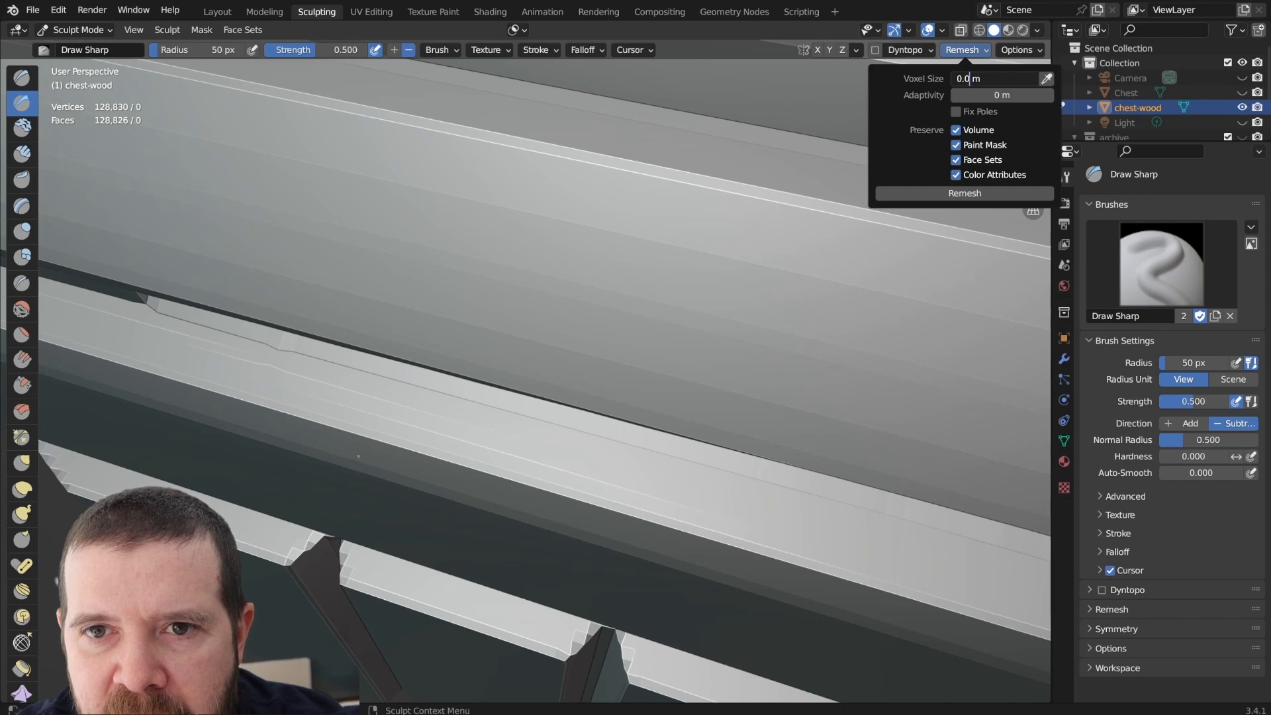
key(Return)
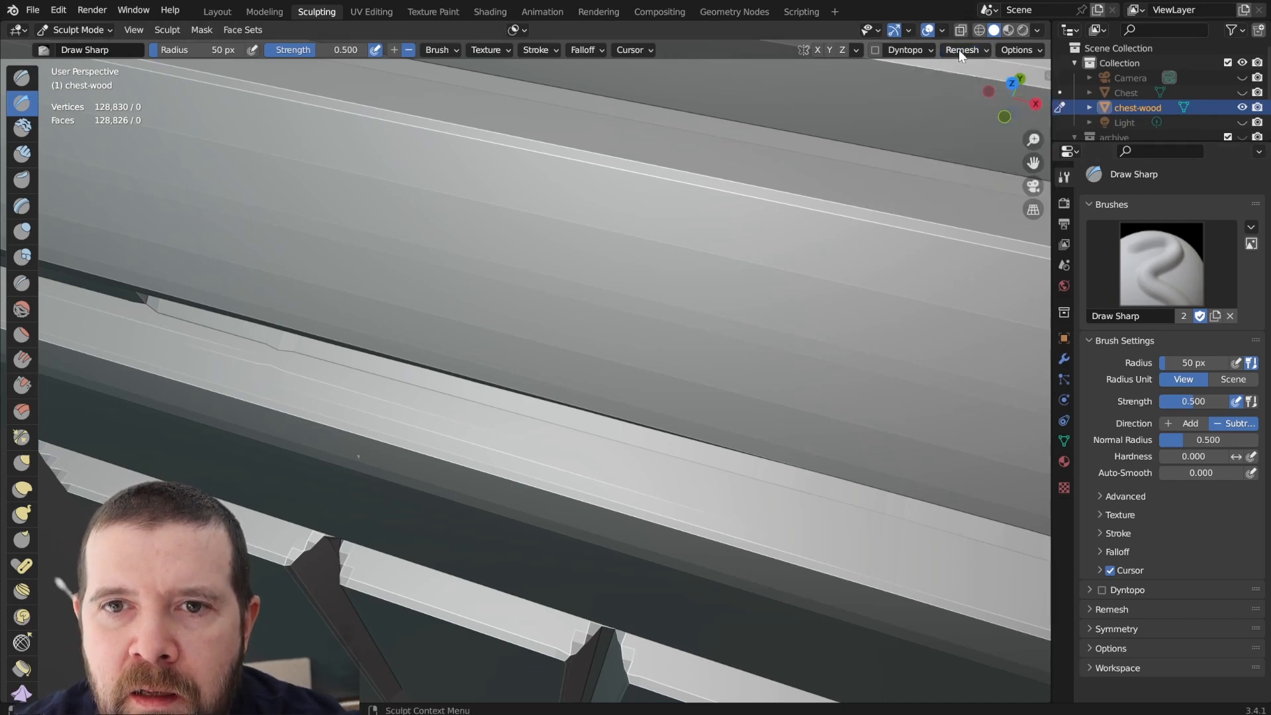
click(959, 49)
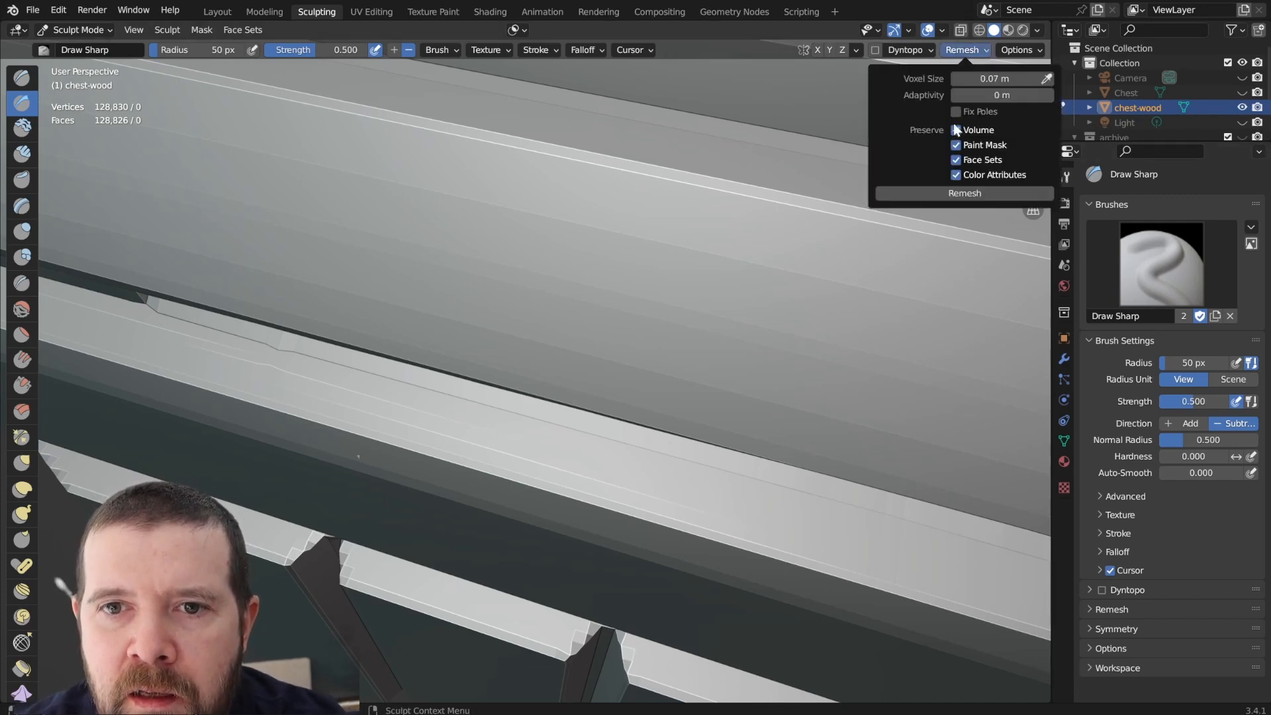
click(960, 196)
Try a wavy Draw Sharp groove on the front lid plank of the remeshed wood, check it near and far, and undo it.
middle_drag(312, 276, 554, 250)
scroll(314, 338, up, 2)
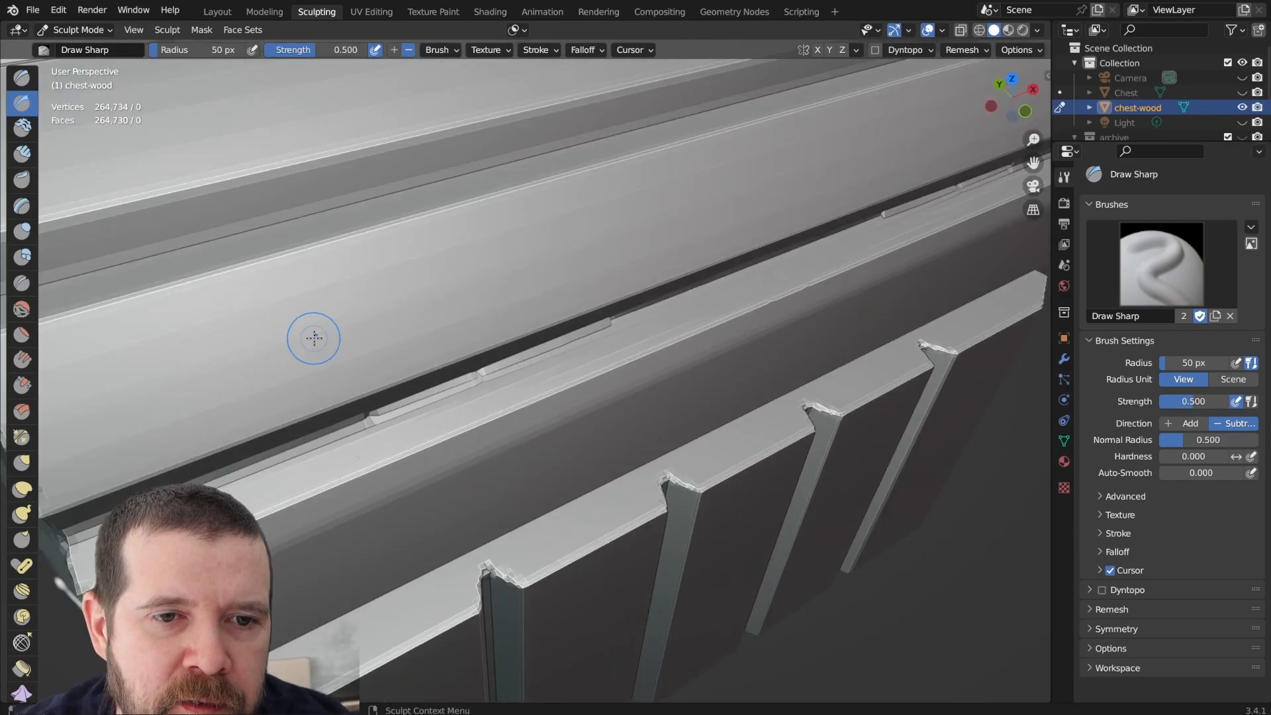
mouse_move(314, 339)
mouse_down()
mouse_move(358, 291)
mouse_move(530, 268)
mouse_move(680, 177)
mouse_up()
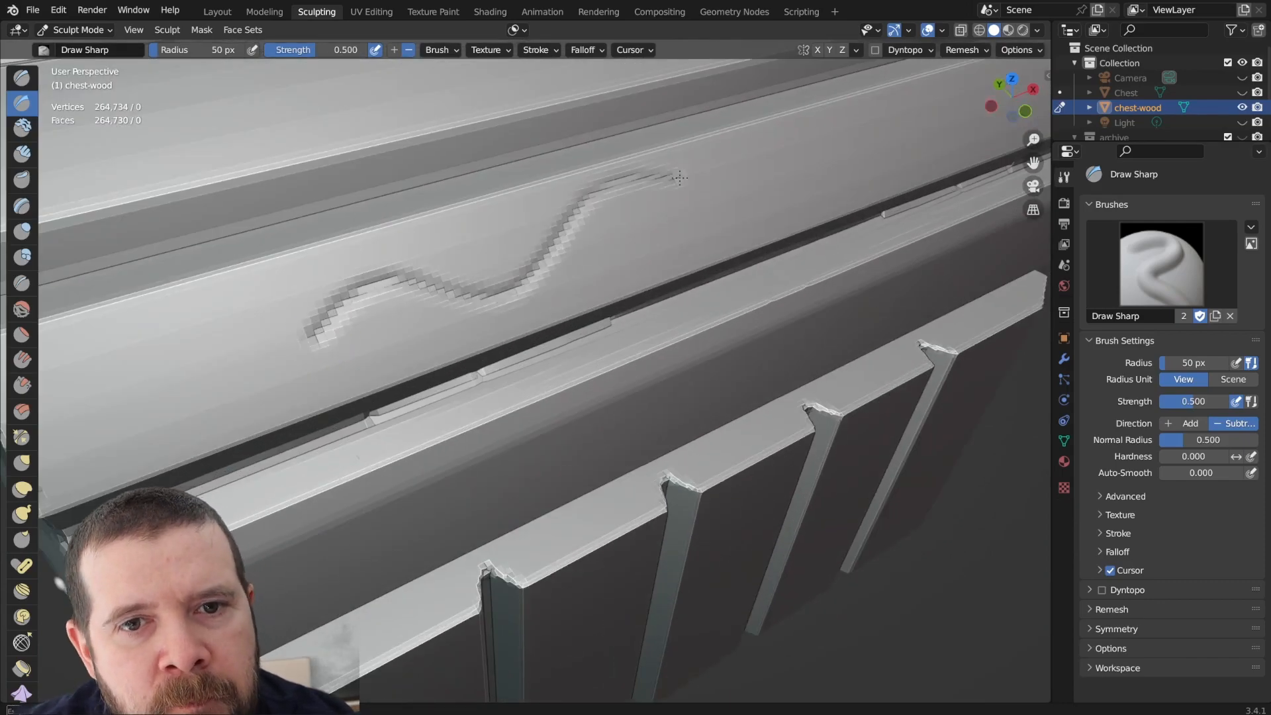
mouse_move(740, 203)
middle_down()
mouse_move(630, 261)
mouse_move(528, 240)
mouse_move(642, 265)
mouse_move(480, 227)
mouse_move(502, 207)
middle_up()
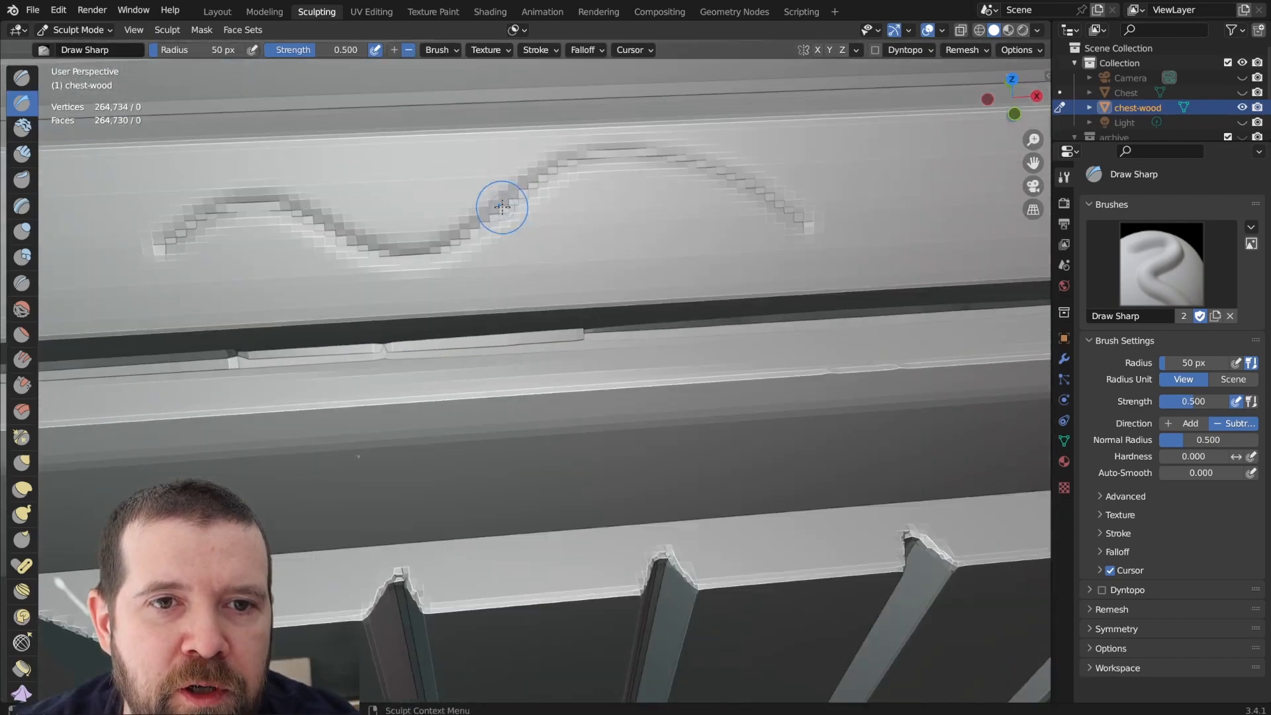
scroll(559, 228, up, 3)
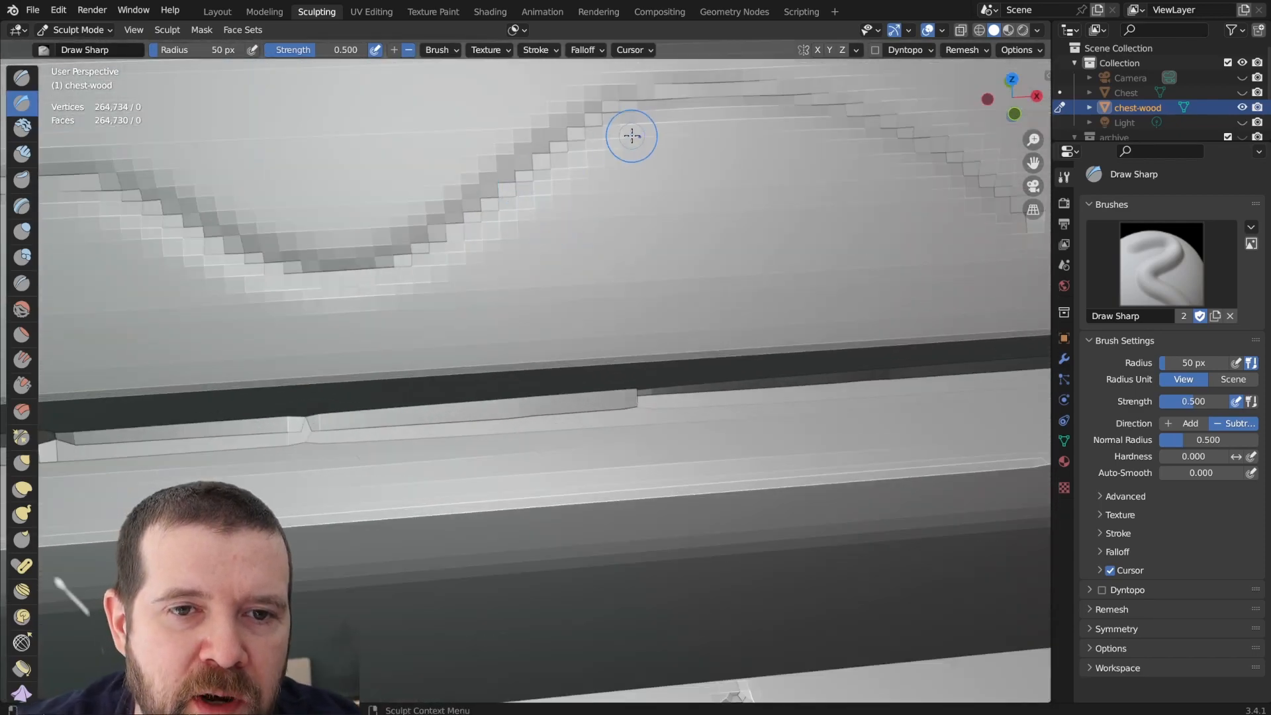
scroll(857, 216, down, 4)
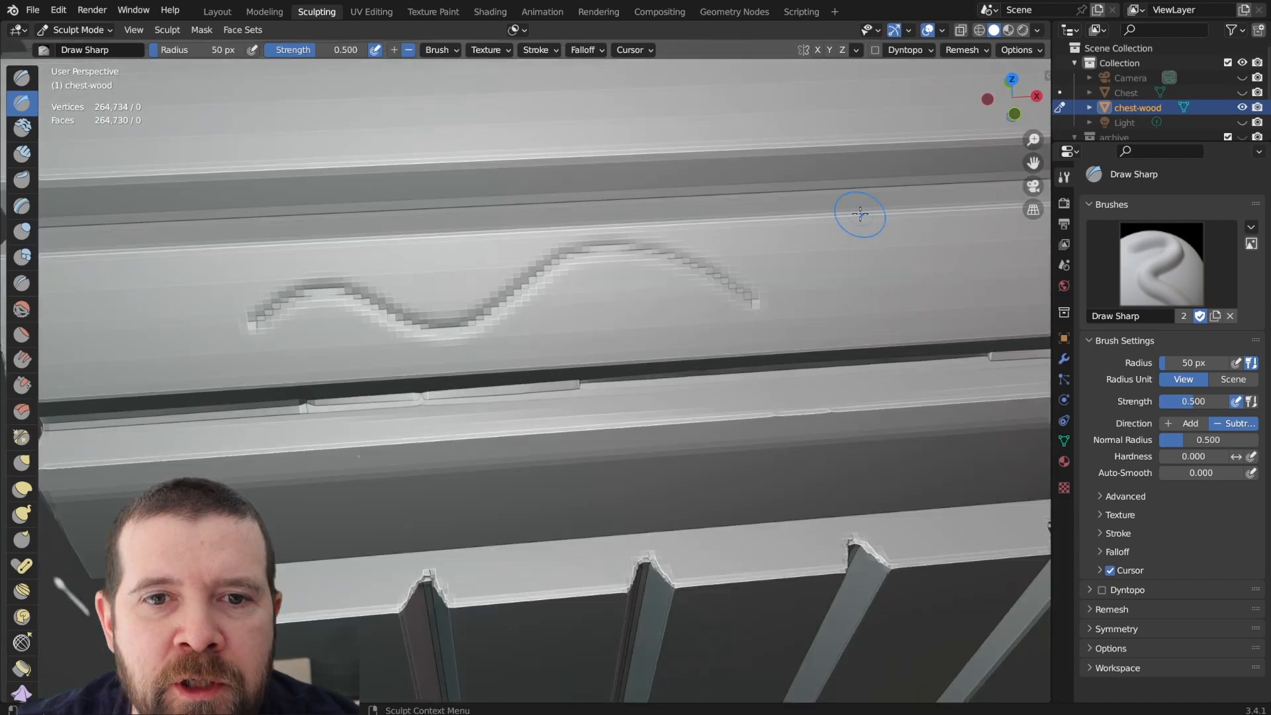
mouse_move(856, 216)
middle_down()
mouse_move(645, 290)
mouse_move(741, 287)
middle_up()
scroll(656, 281, down, 4)
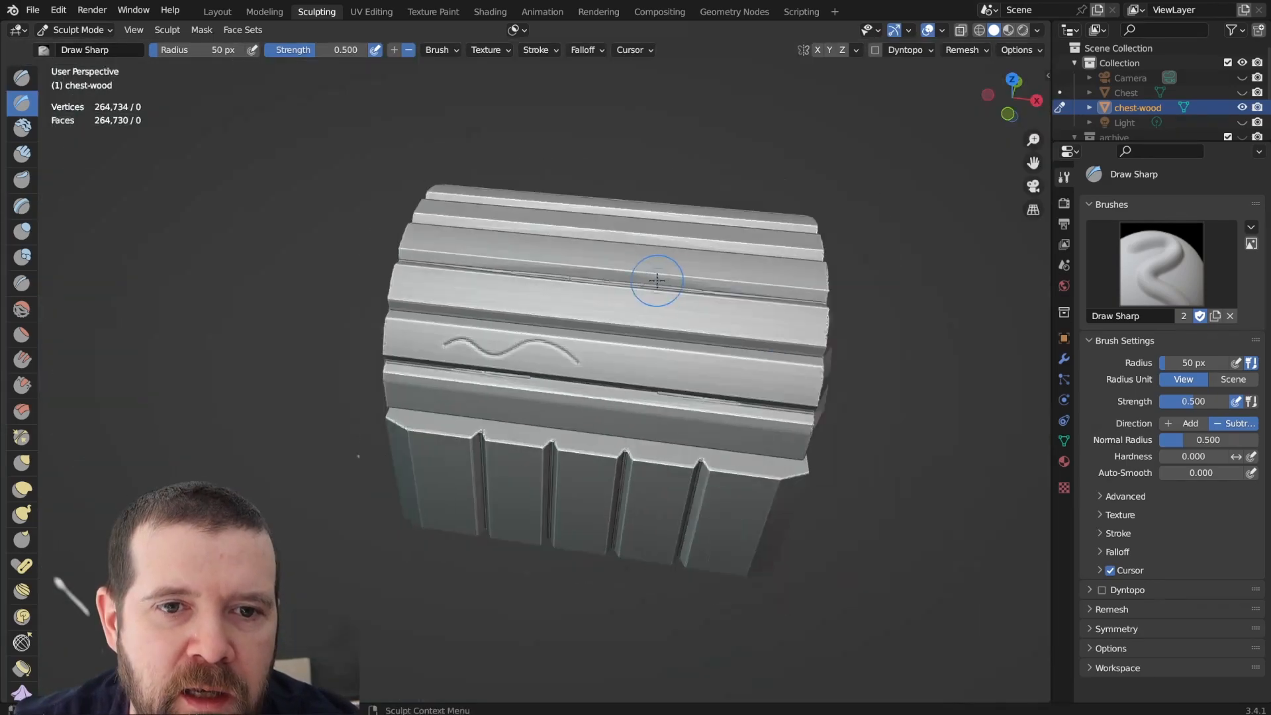
scroll(689, 335, up, 3)
scroll(666, 330, down, 2)
scroll(667, 330, down, 3)
middle_drag(661, 327, 753, 311)
Try a long Draw Sharp crack running inward from the end of the front lid plank, and undo it.
scroll(610, 369, up, 8)
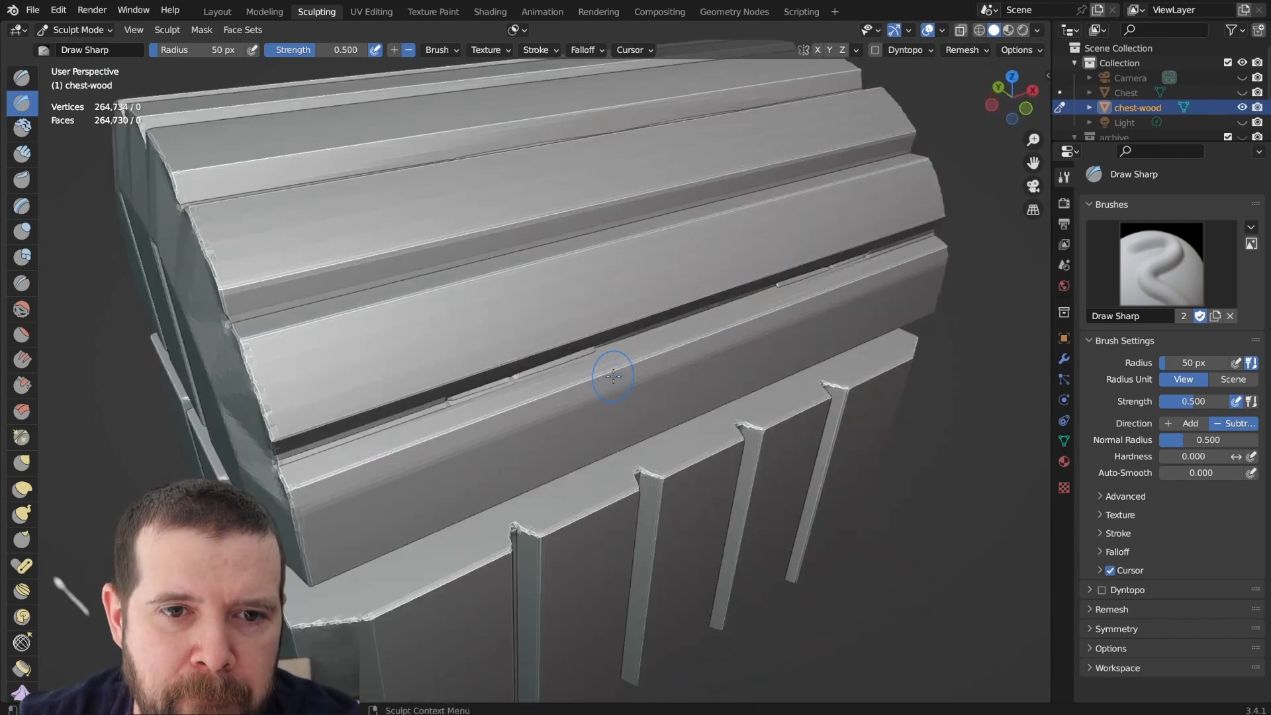
middle_drag(595, 340, 560, 334)
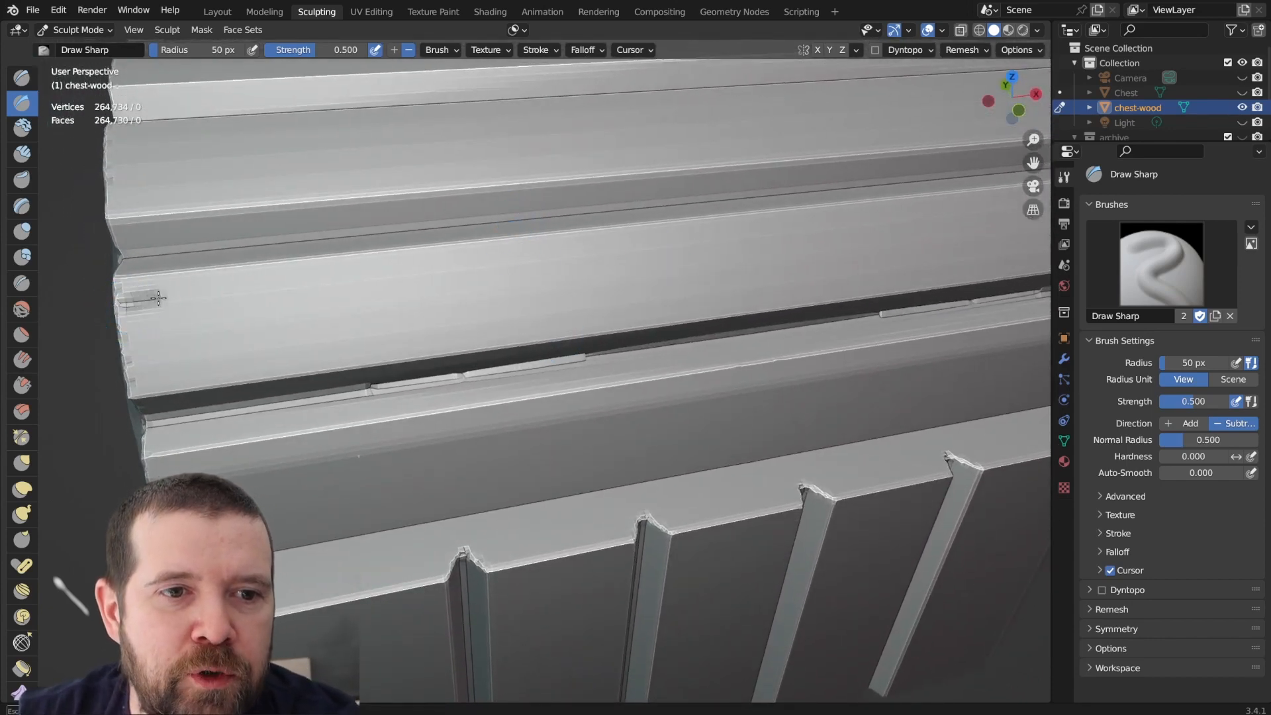
drag(222, 296, 375, 284)
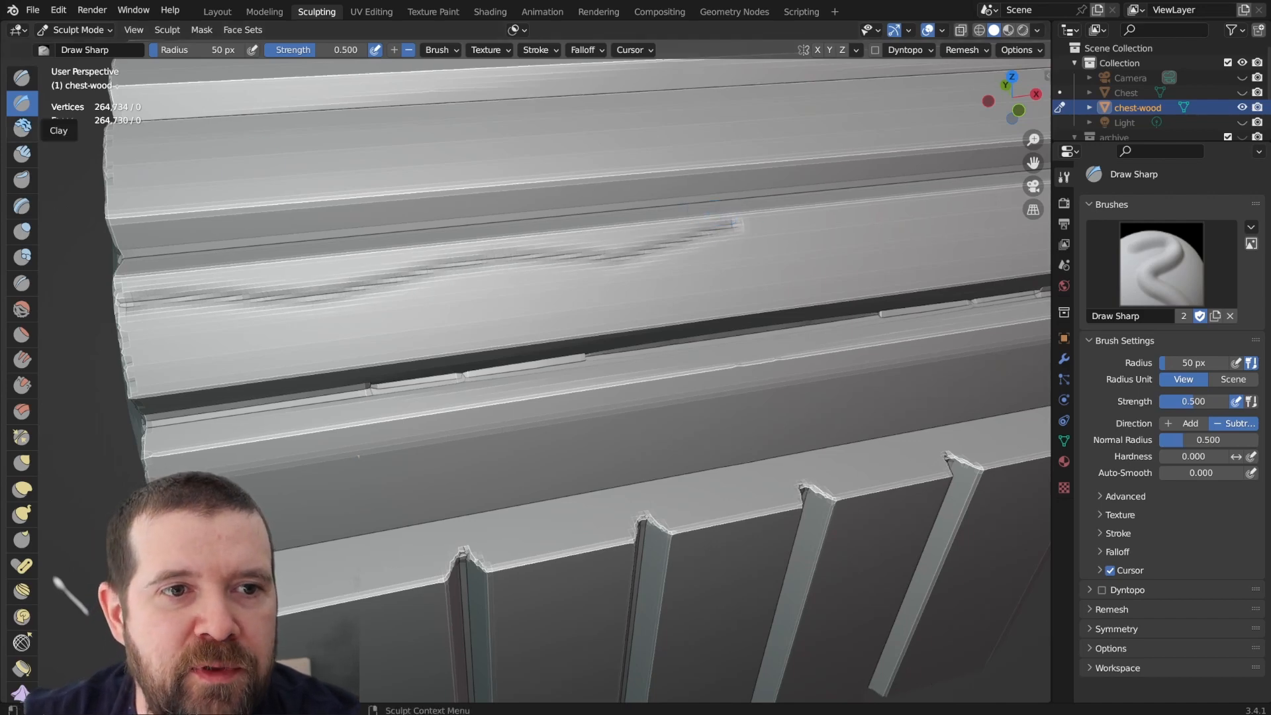
middle_drag(686, 264, 377, 147)
scroll(378, 148, up, 2)
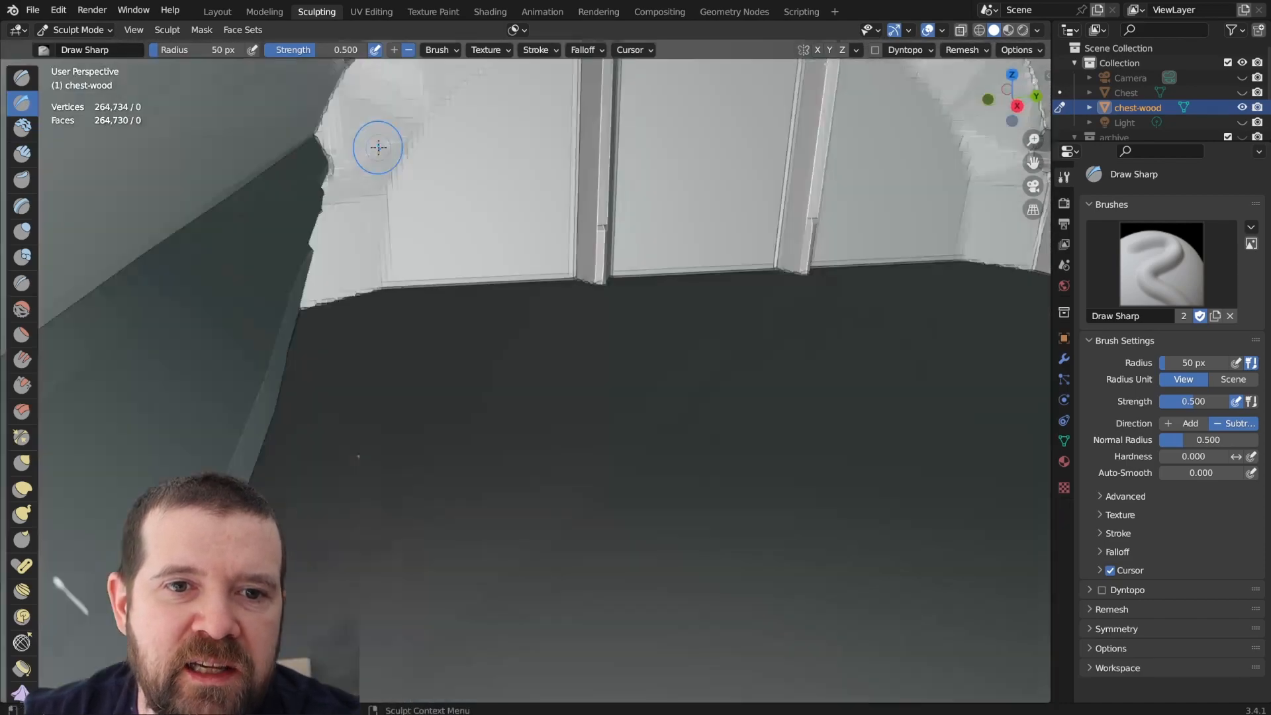
ctrl+middle_drag(431, 108, 723, 338)
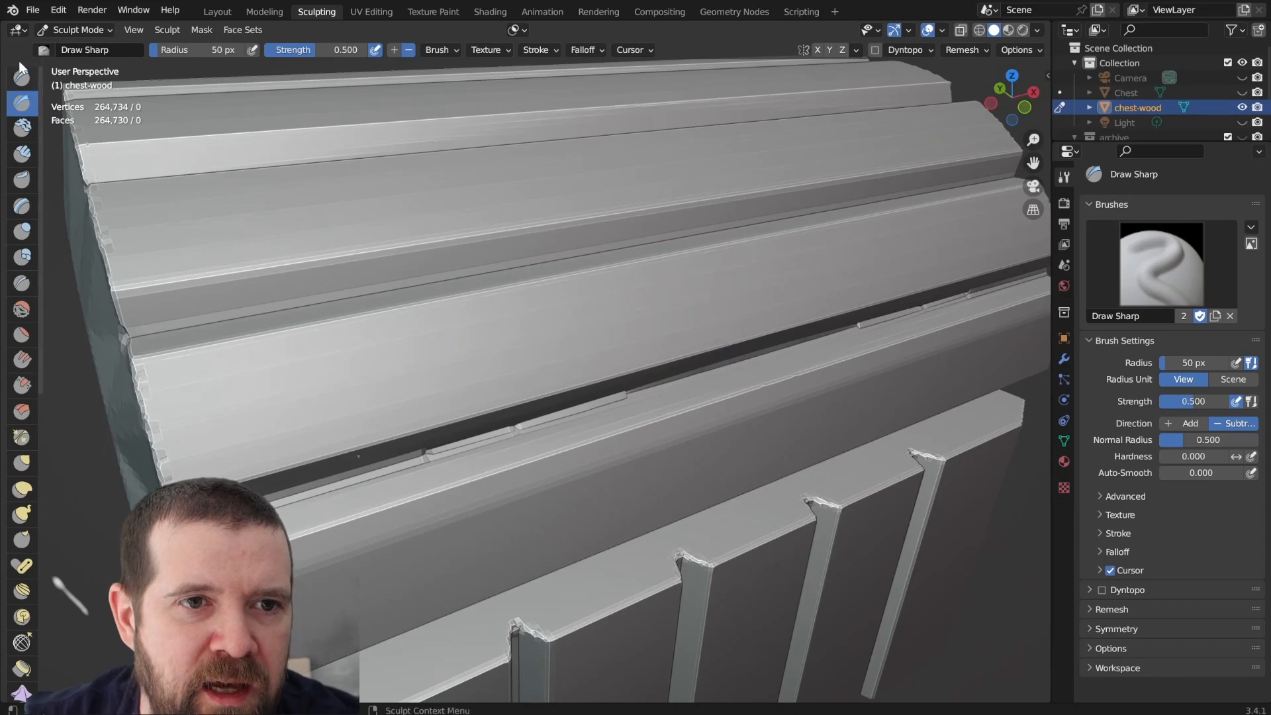
Try a long wavy crack from the front lid plank's end at Draw Sharp strength 0.8, and undo the stroke.
click(320, 50)
text(0.)
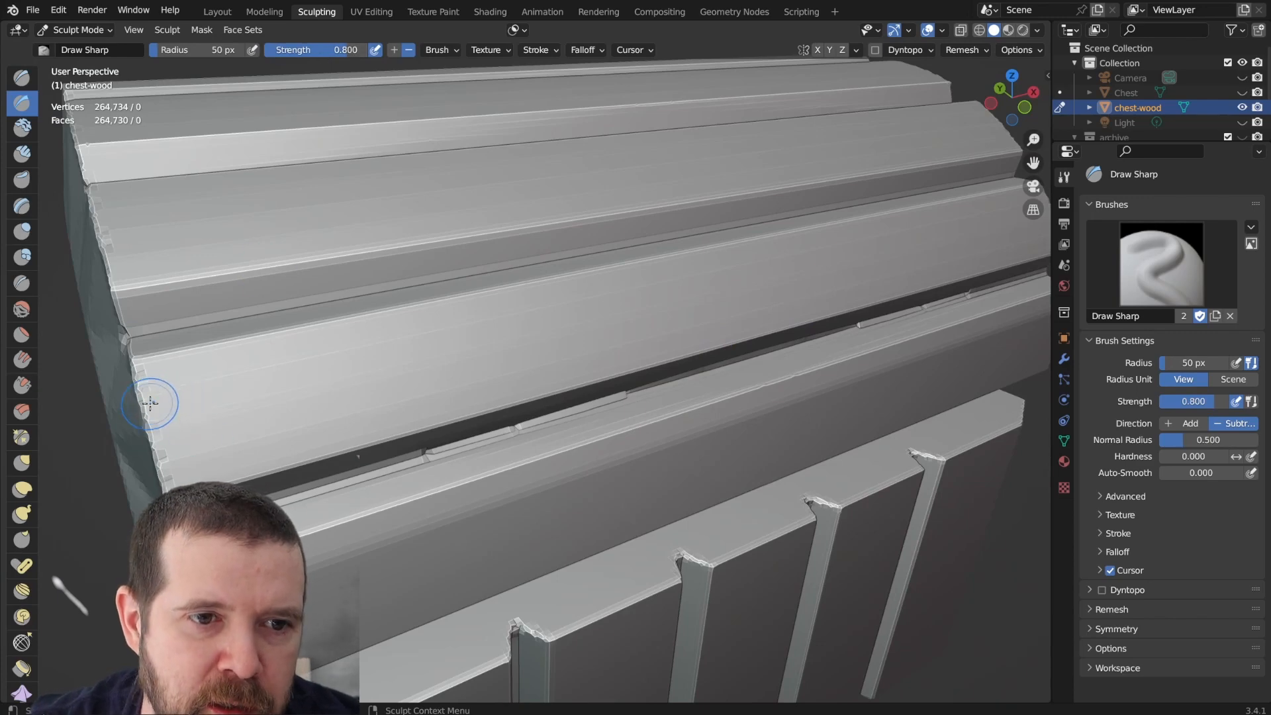
mouse_move(148, 397)
mouse_down()
mouse_move(192, 396)
mouse_move(248, 363)
mouse_move(427, 344)
mouse_move(520, 304)
mouse_move(652, 297)
mouse_move(743, 258)
mouse_up()
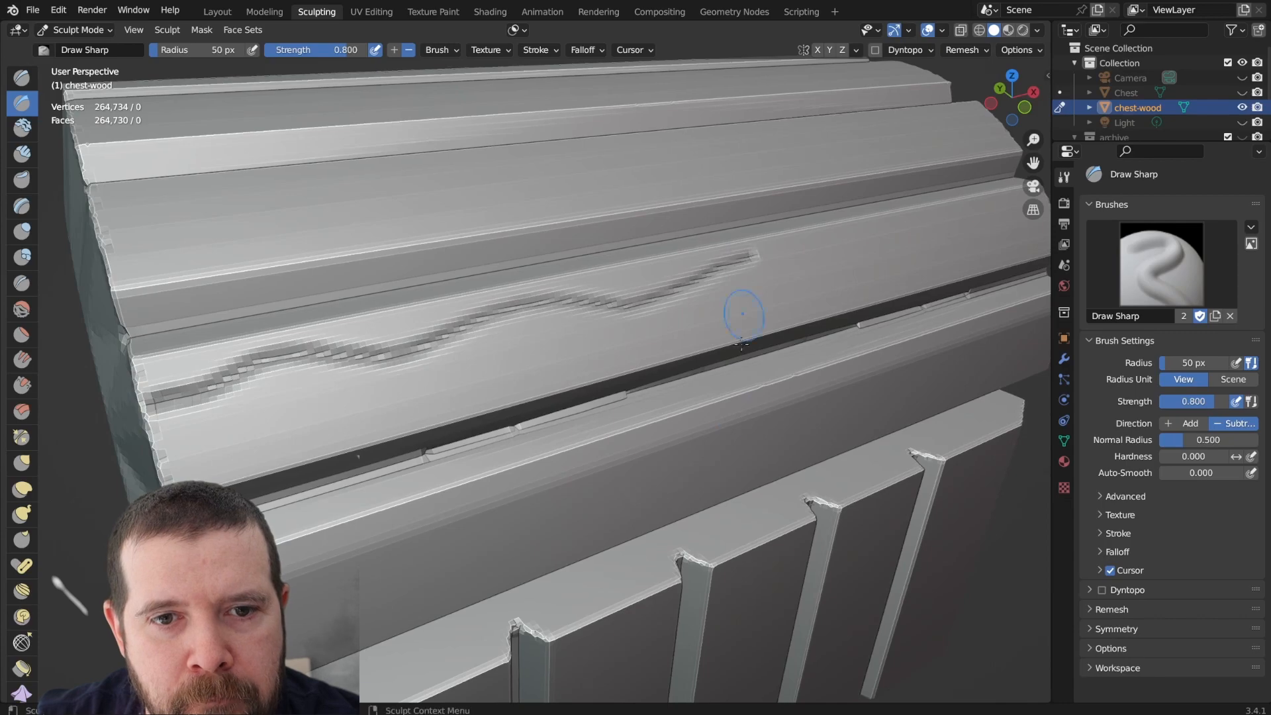
mouse_move(741, 343)
middle_down()
mouse_move(520, 449)
mouse_move(603, 368)
mouse_move(906, 386)
mouse_move(893, 387)
middle_up()
scroll(782, 388, down, 3)
key(ctrl+z)
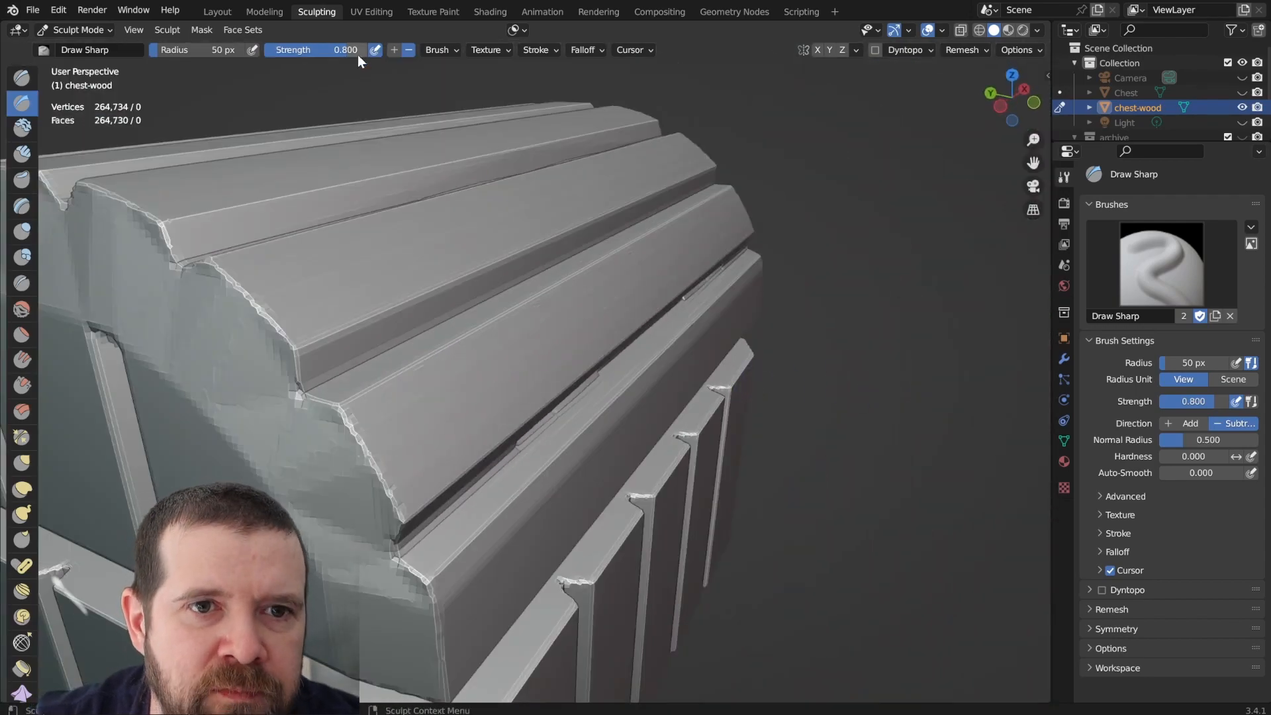
Set the Draw Sharp brush strength to 1.0.
click(332, 52)
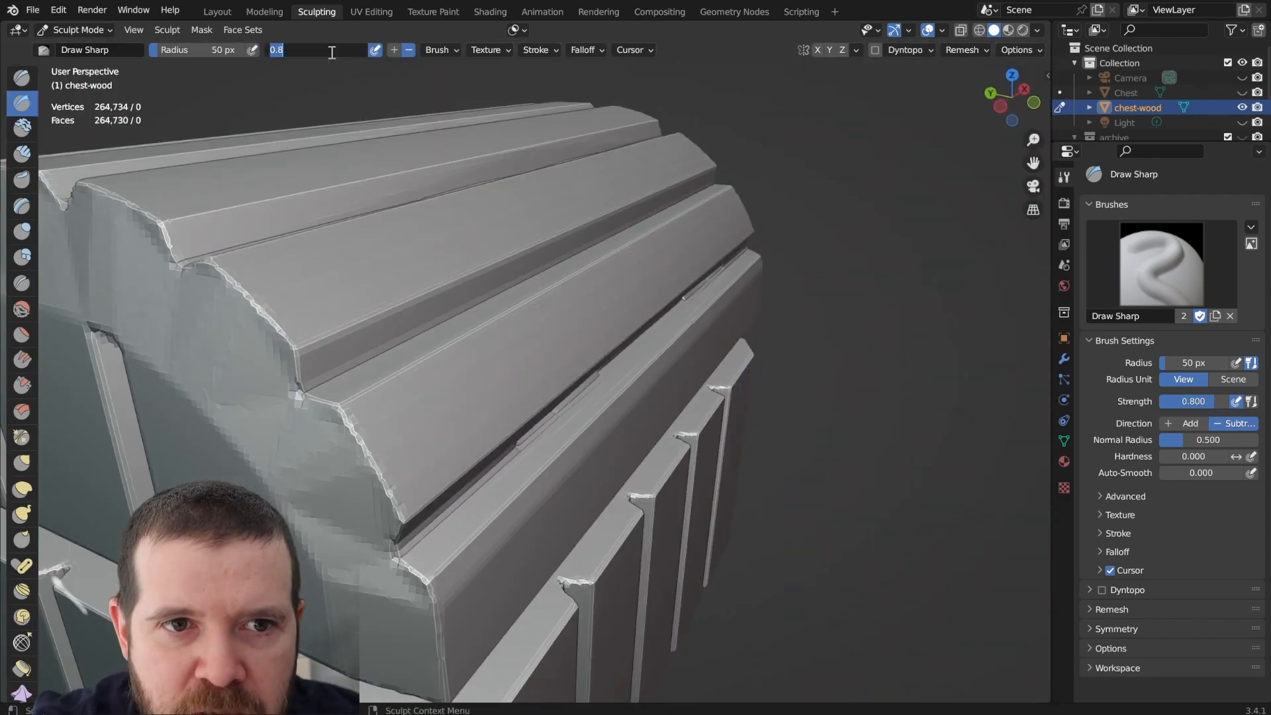
scroll(531, 204, up, 4)
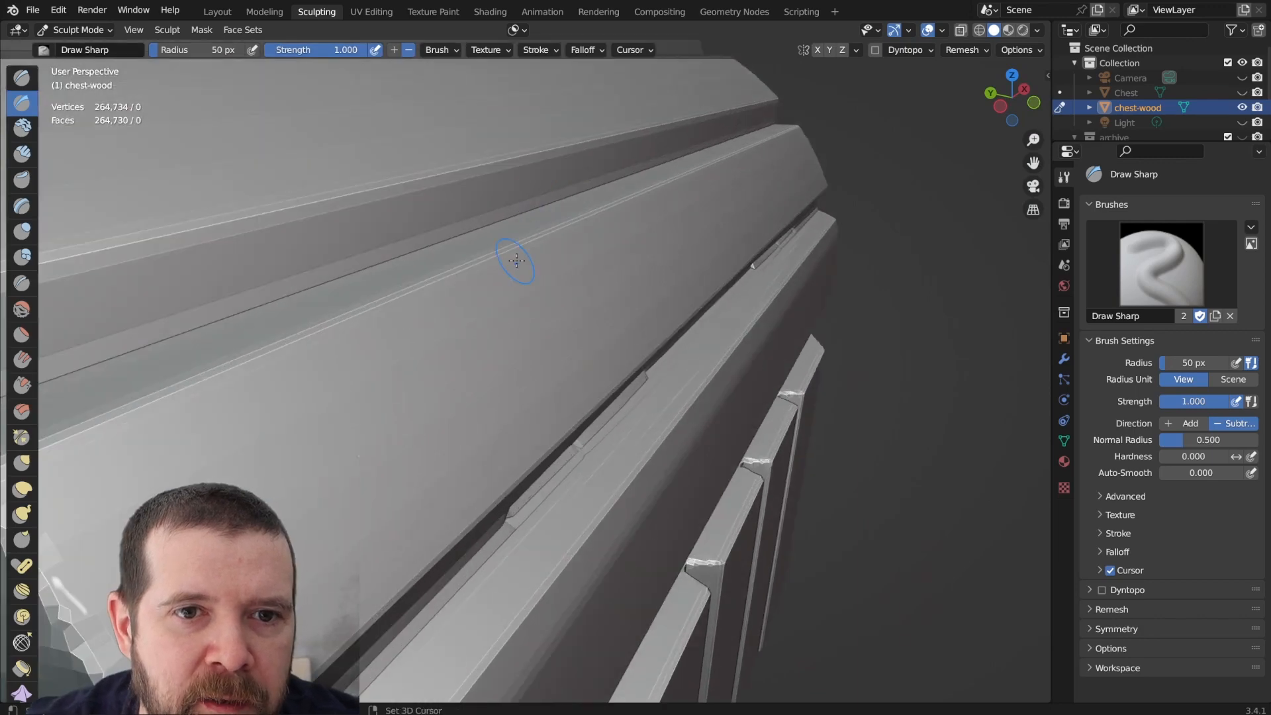
middle_drag(516, 260, 653, 212)
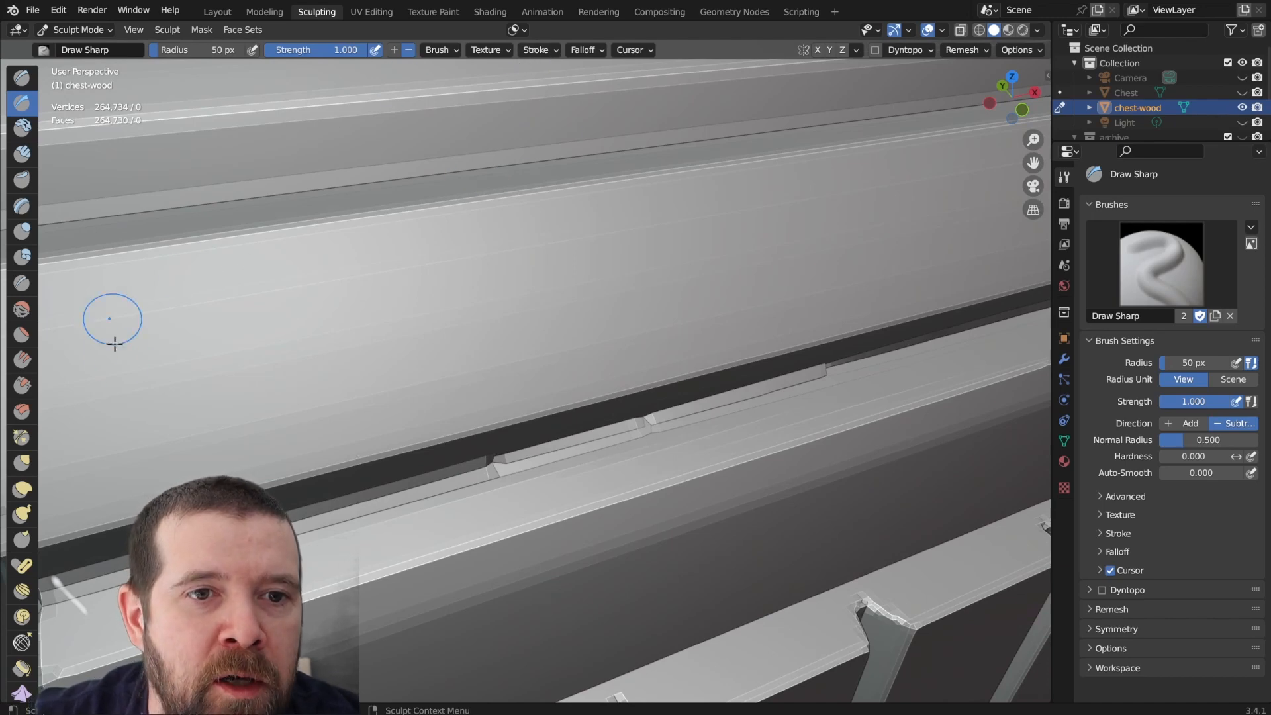
Try a short full-strength groove near the end of the front lid plank, inspect it up close, and undo it.
mouse_move(101, 306)
mouse_down()
mouse_move(525, 237)
mouse_move(606, 198)
mouse_move(599, 222)
mouse_up()
scroll(708, 239, down, 4)
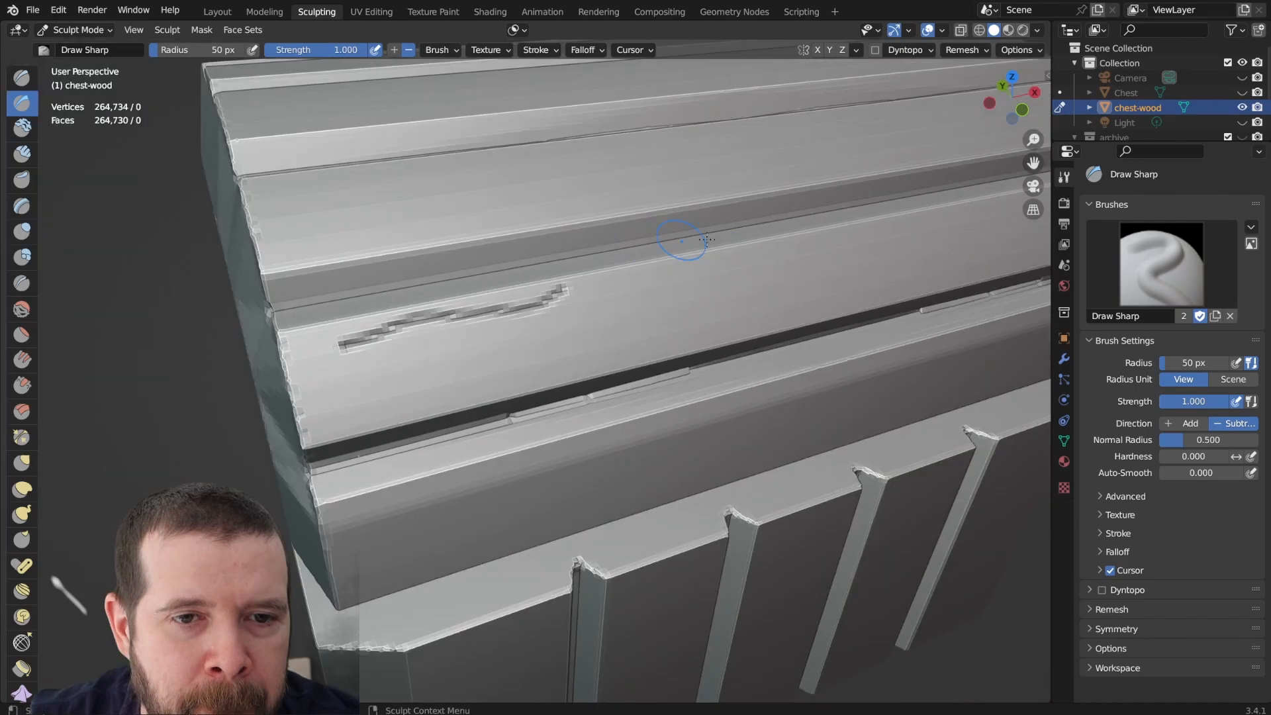
mouse_move(707, 240)
middle_down()
mouse_move(590, 272)
mouse_move(630, 250)
middle_up()
scroll(375, 212, up, 5)
mouse_move(375, 212)
shift+middle_down()
mouse_move(635, 311)
mouse_move(792, 463)
shift+middle_up()
middle_drag(454, 345, 596, 365)
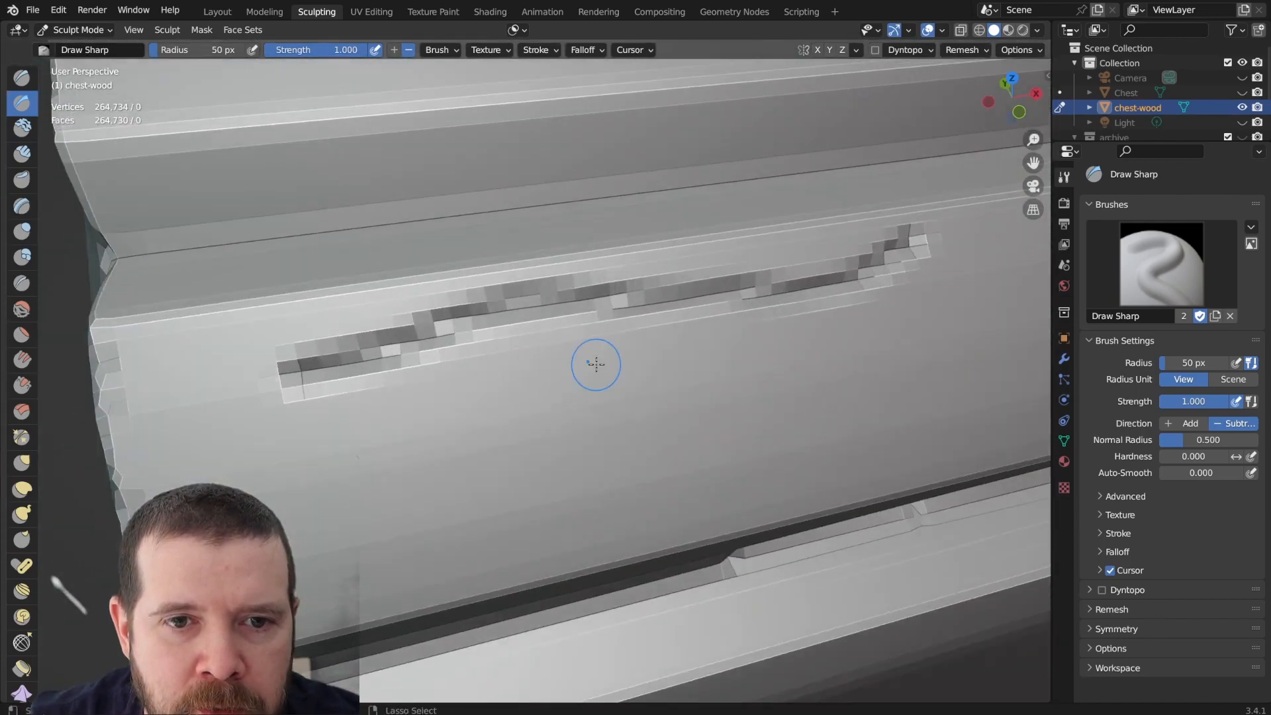
key(ctrl+z)
scroll(199, 400, down, 1)
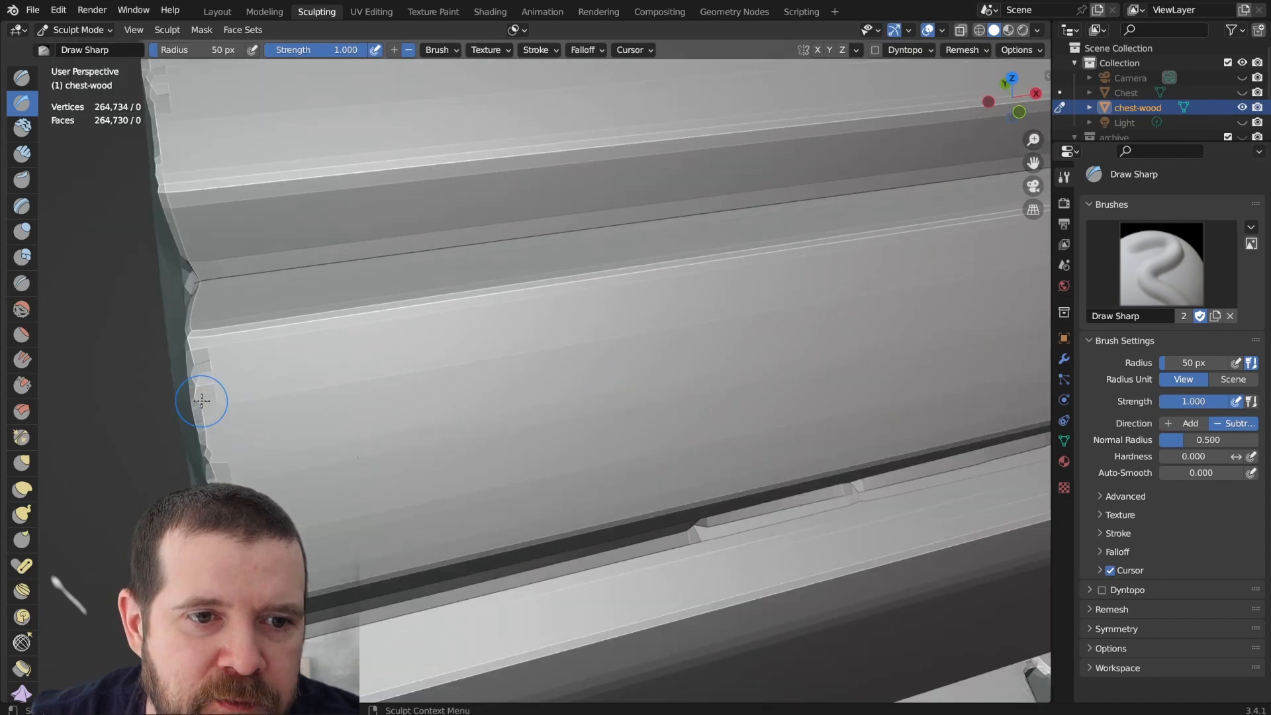
Try one groove from a distant view and another from a close view on the front lid plank, compare their widths, and undo both.
scroll(439, 383, down, 6)
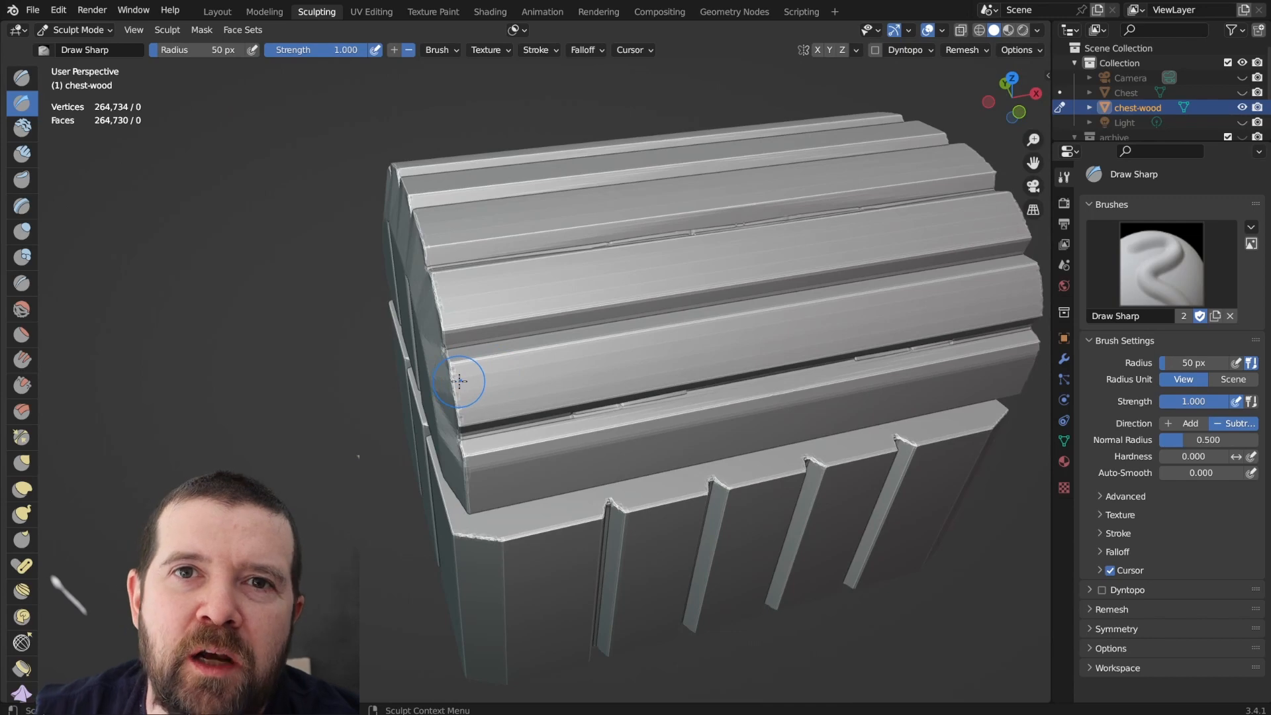
drag(512, 381, 665, 352)
mouse_move(761, 417)
middle_down()
mouse_move(694, 414)
mouse_move(659, 368)
mouse_move(780, 387)
mouse_move(744, 399)
mouse_move(756, 406)
middle_up()
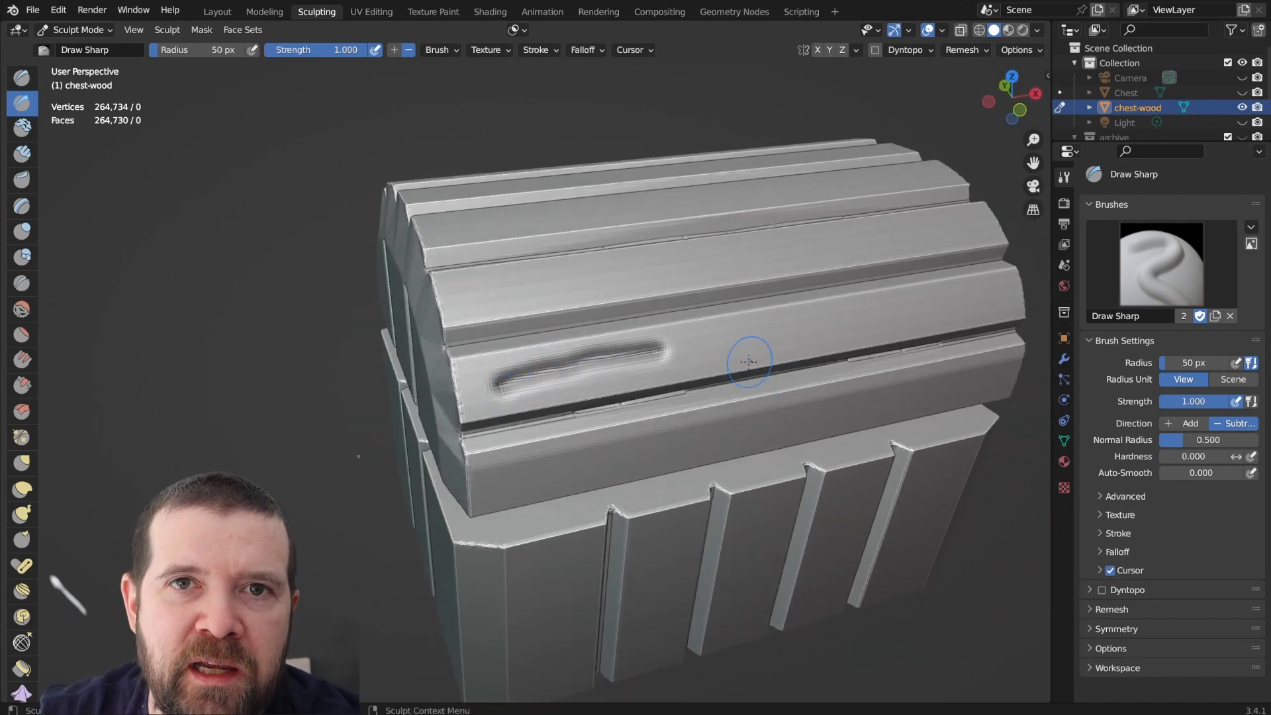
middle_drag(719, 363, 505, 378)
scroll(503, 376, up, 5)
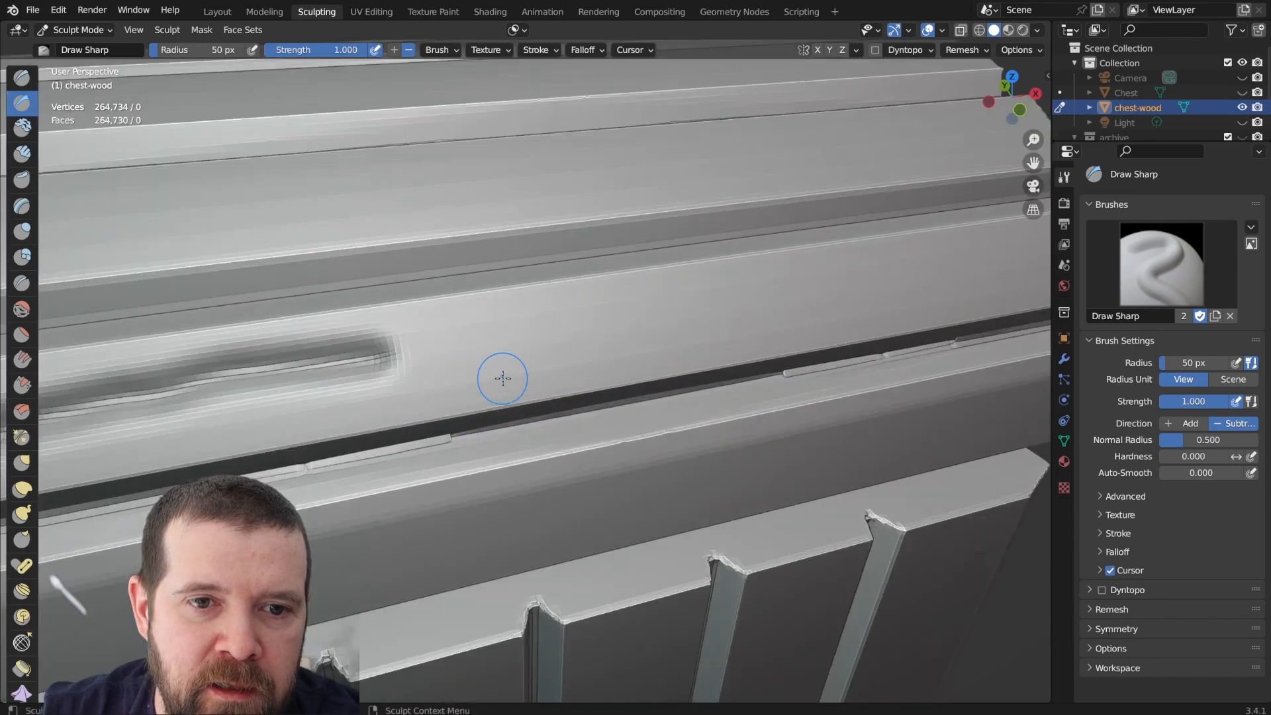
mouse_move(444, 369)
mouse_down()
mouse_move(513, 295)
mouse_move(692, 269)
mouse_move(689, 283)
mouse_up()
scroll(689, 285, down, 5)
scroll(727, 362, down, 5)
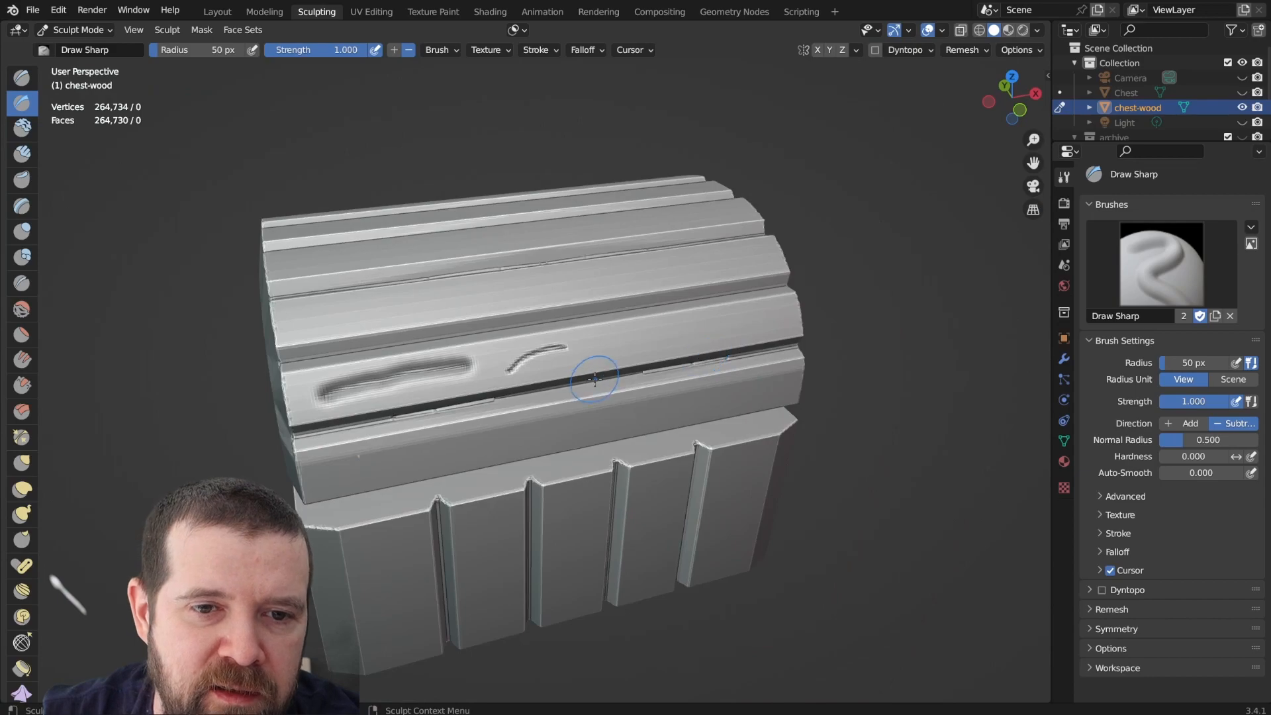
scroll(595, 379, up, 4)
mouse_move(595, 378)
middle_down()
mouse_move(292, 329)
mouse_move(155, 358)
mouse_move(456, 364)
mouse_move(573, 400)
mouse_move(610, 385)
middle_up()
scroll(610, 386, down, 4)
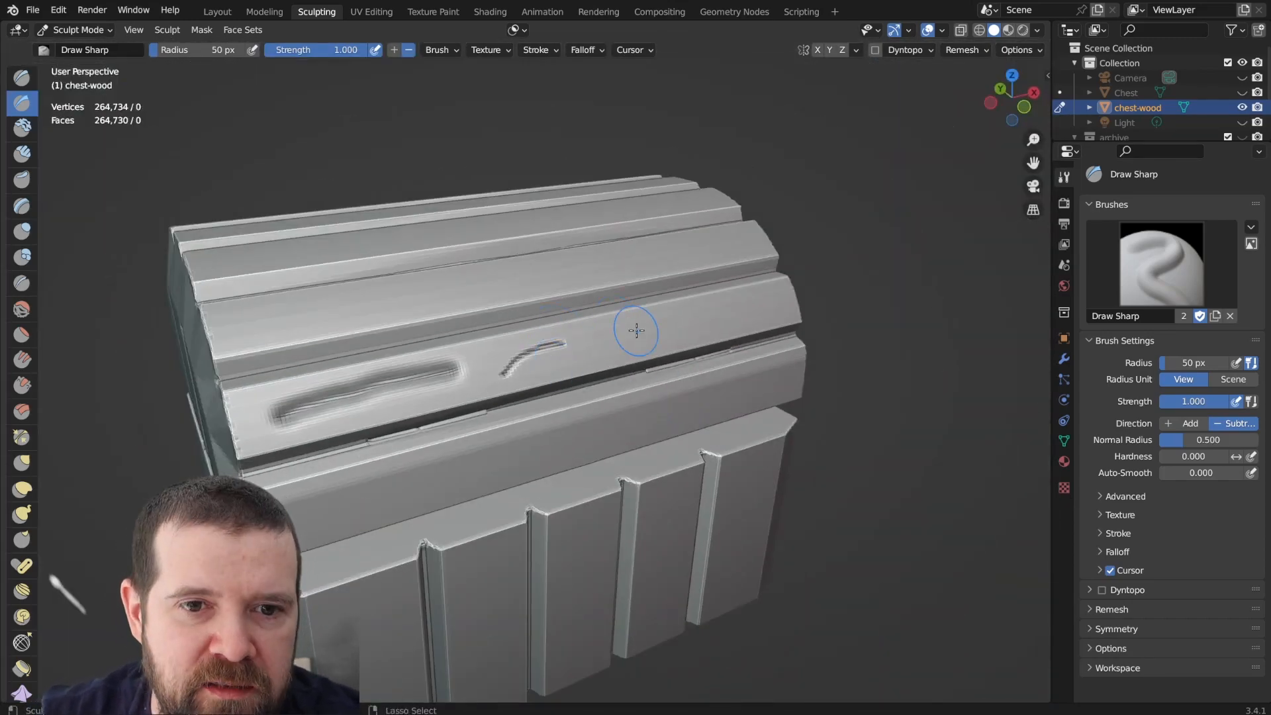
key(ctrl+z)
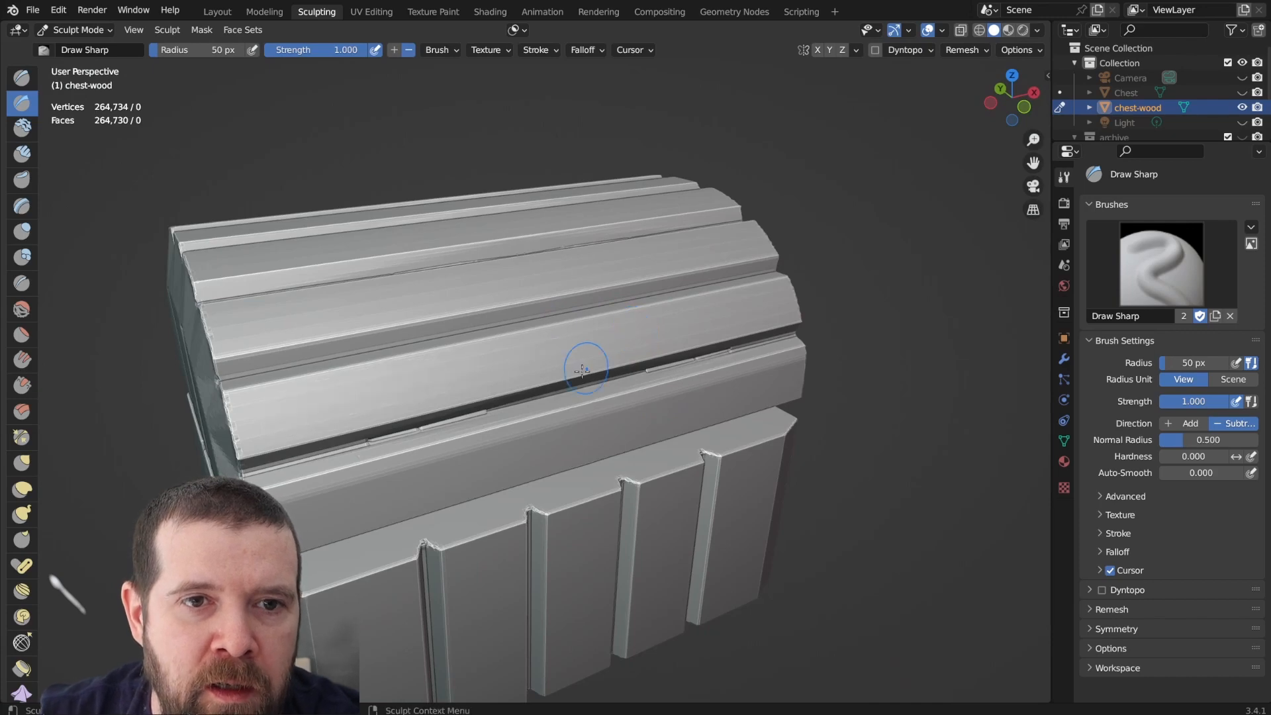
Turn on Stabilize Stroke for the Draw Sharp brush.
middle_drag(504, 395, 403, 246)
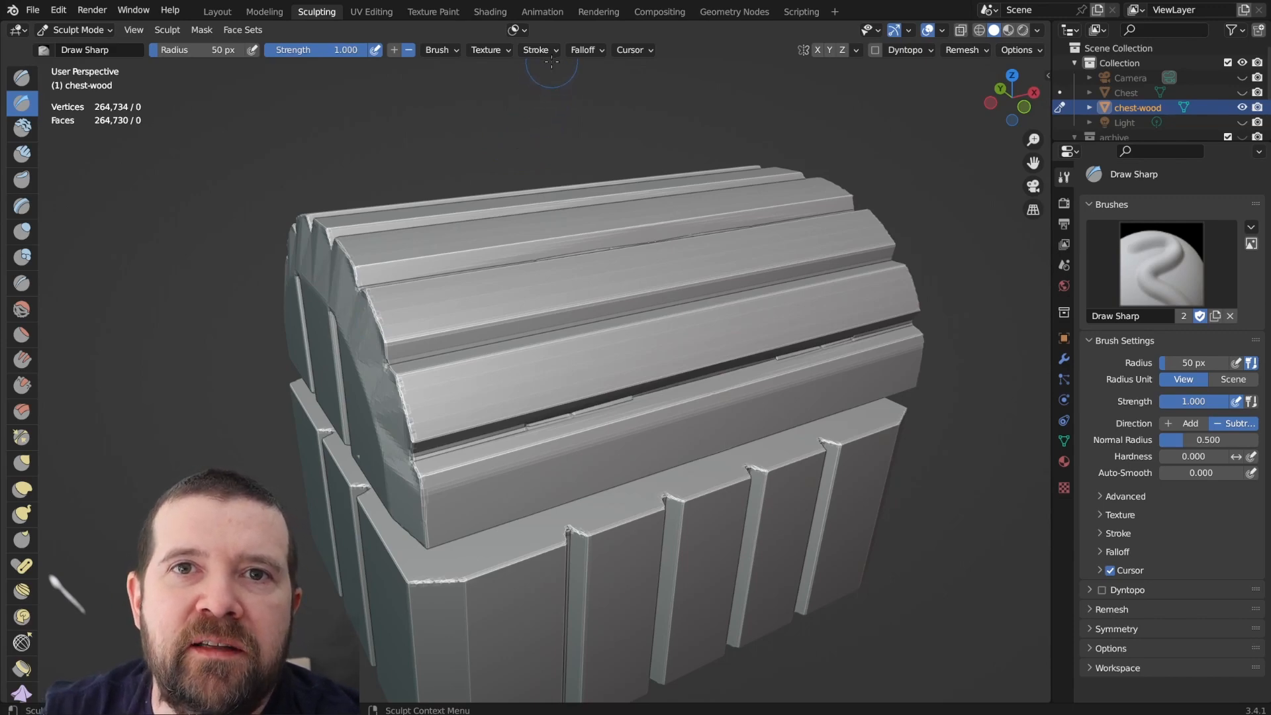
click(586, 50)
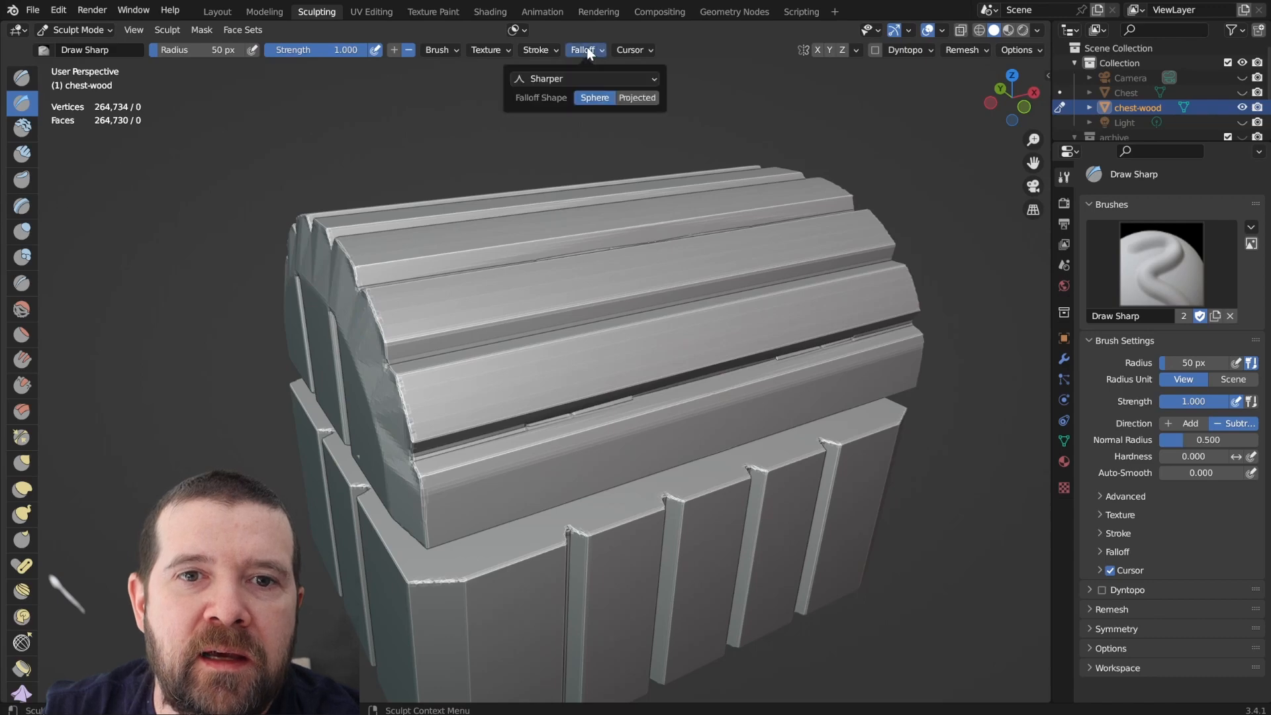
mouse_move(526, 52)
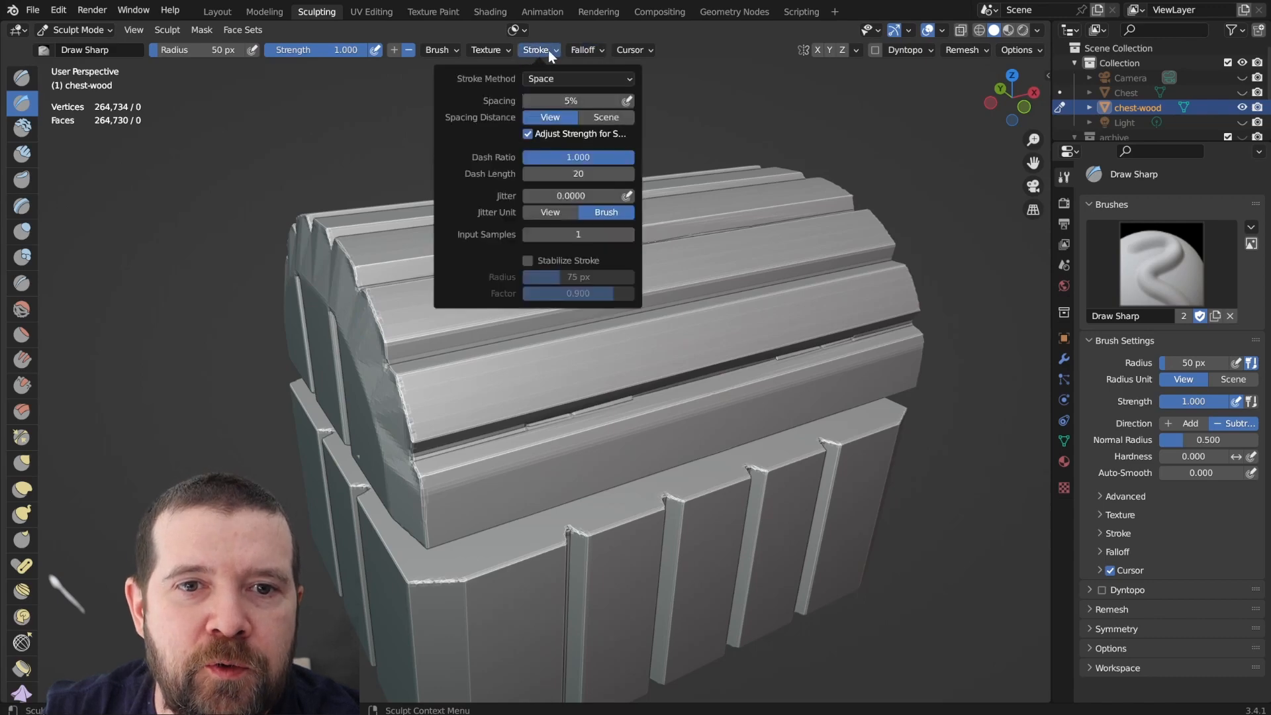
click(528, 261)
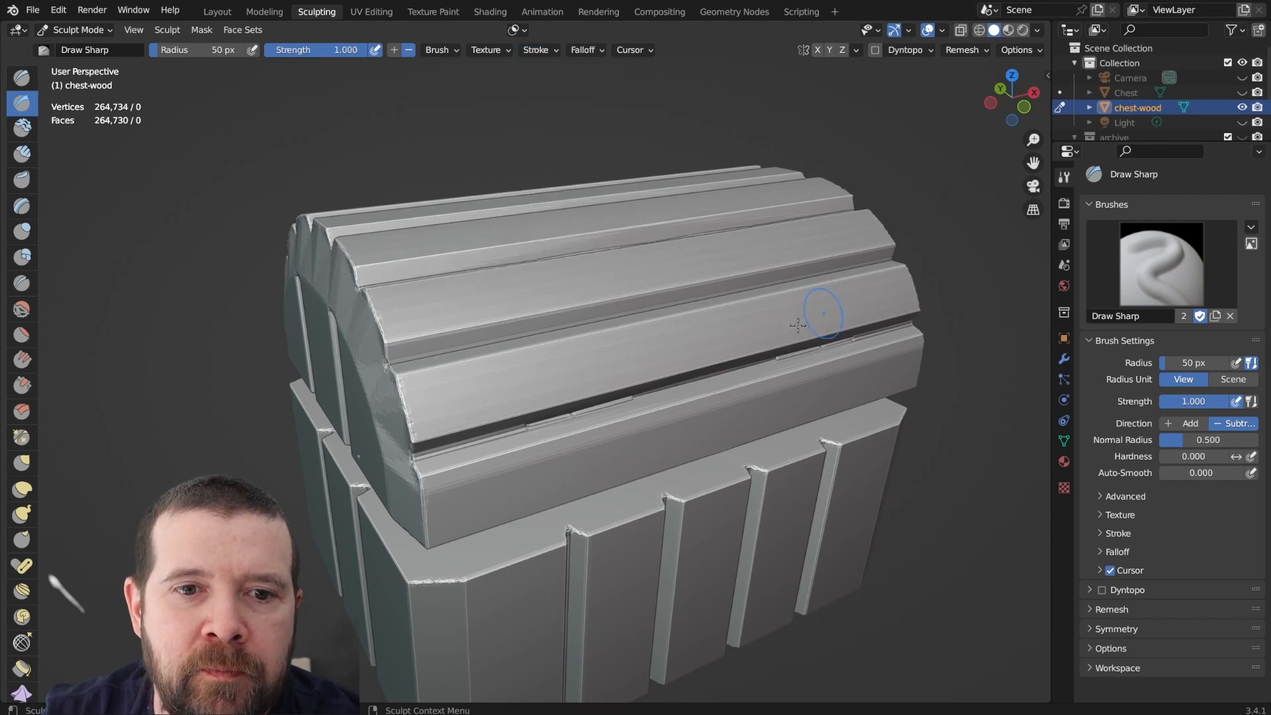
scroll(450, 397, up, 2)
scroll(449, 397, up, 2)
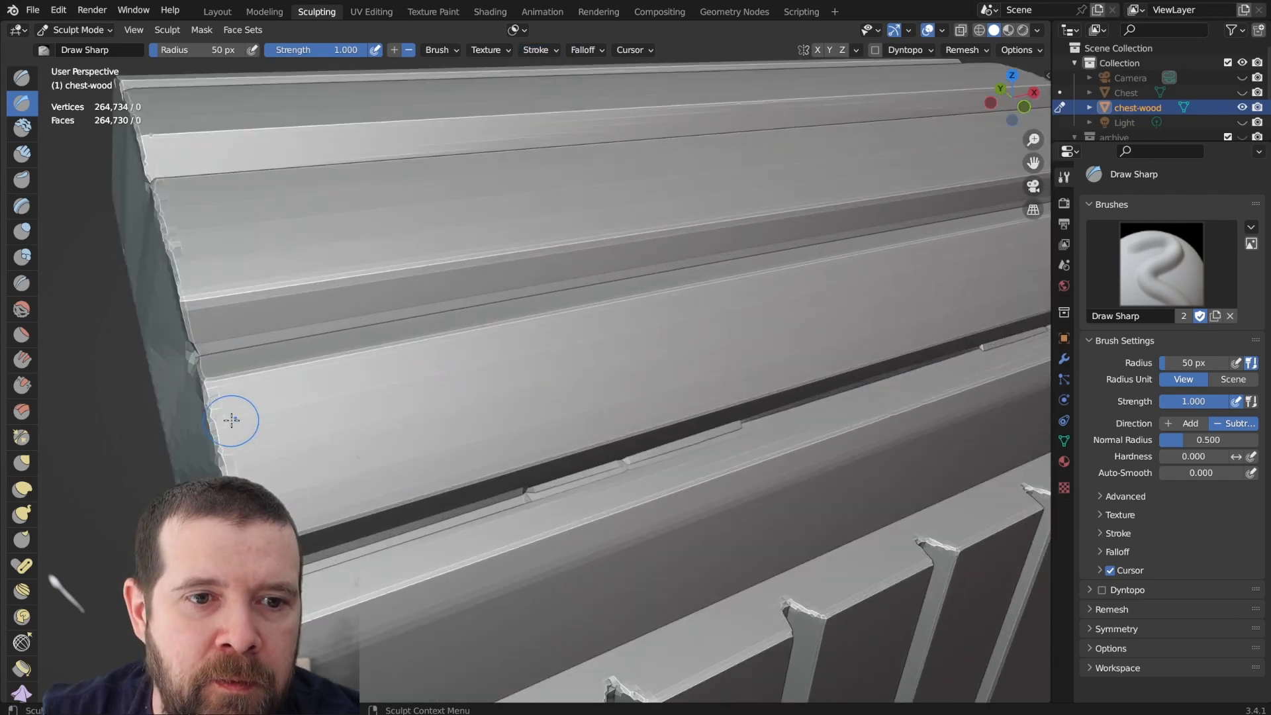
Try a stabilized wavy groove along the front lid plank and inspect it up close.
mouse_move(232, 420)
mouse_down()
mouse_move(378, 369)
mouse_move(726, 315)
mouse_up()
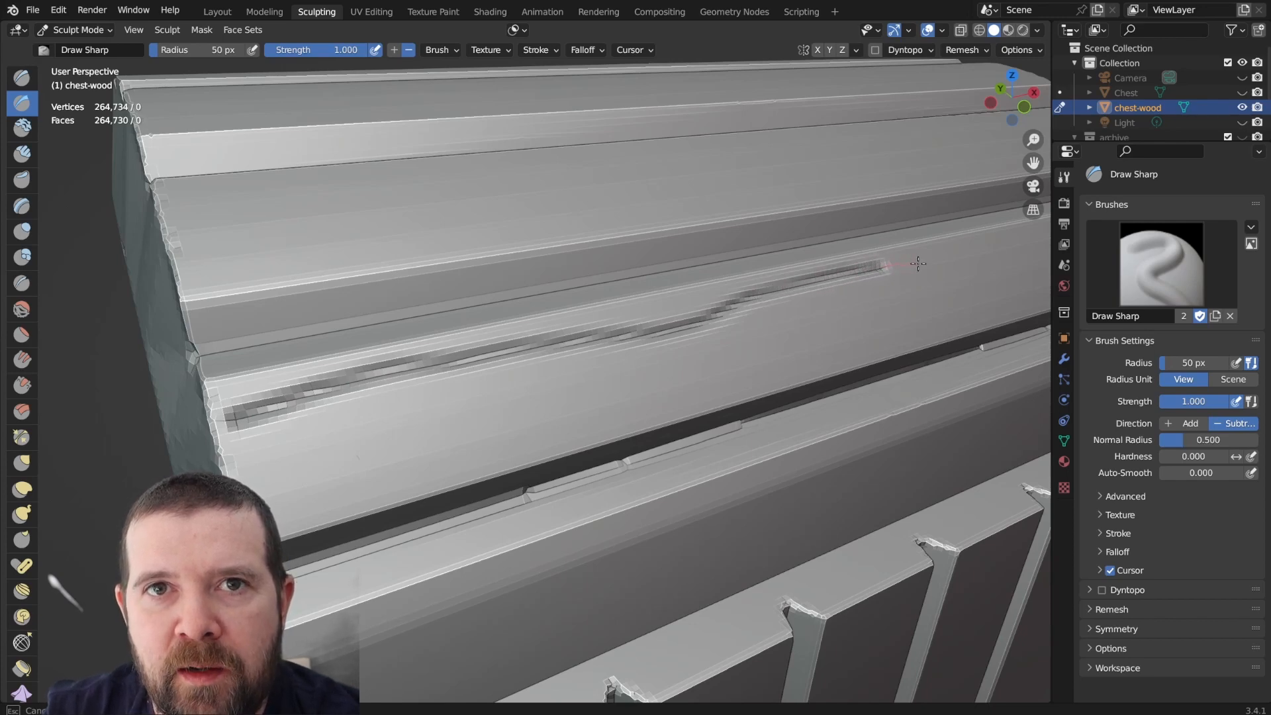
drag(918, 264, 918, 264)
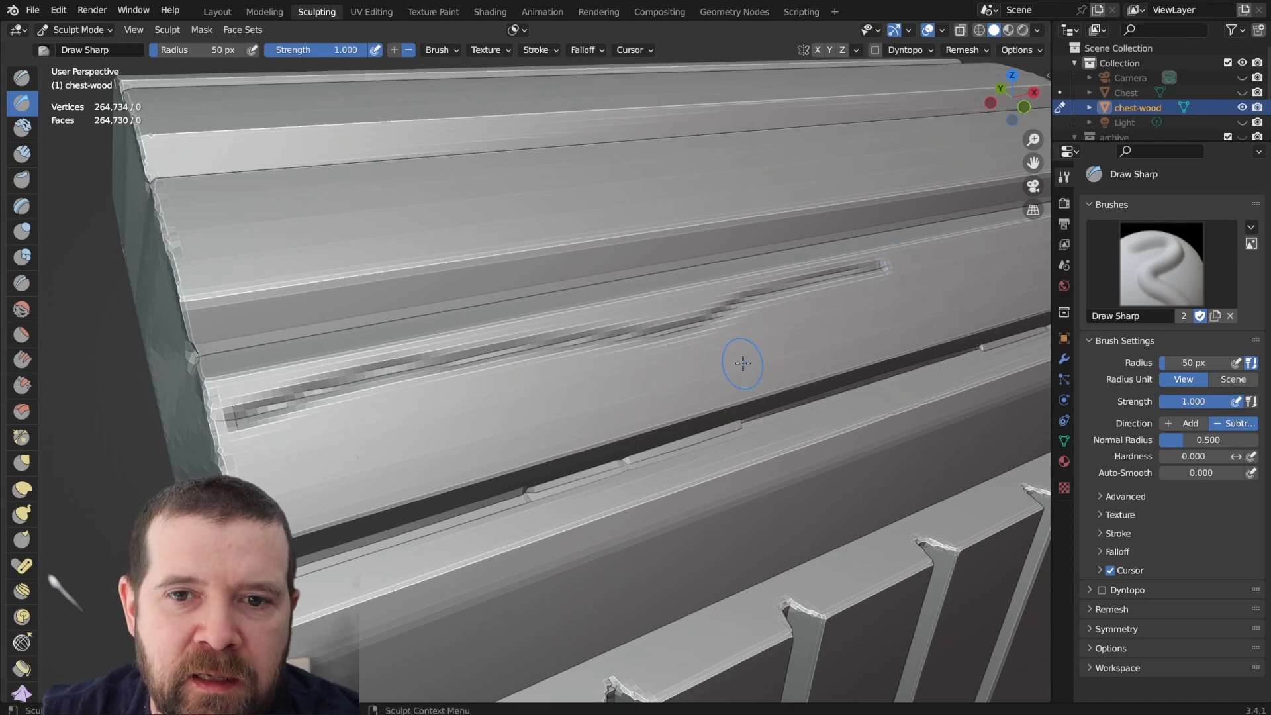
scroll(656, 369, down, 3)
middle_drag(656, 369, 848, 375)
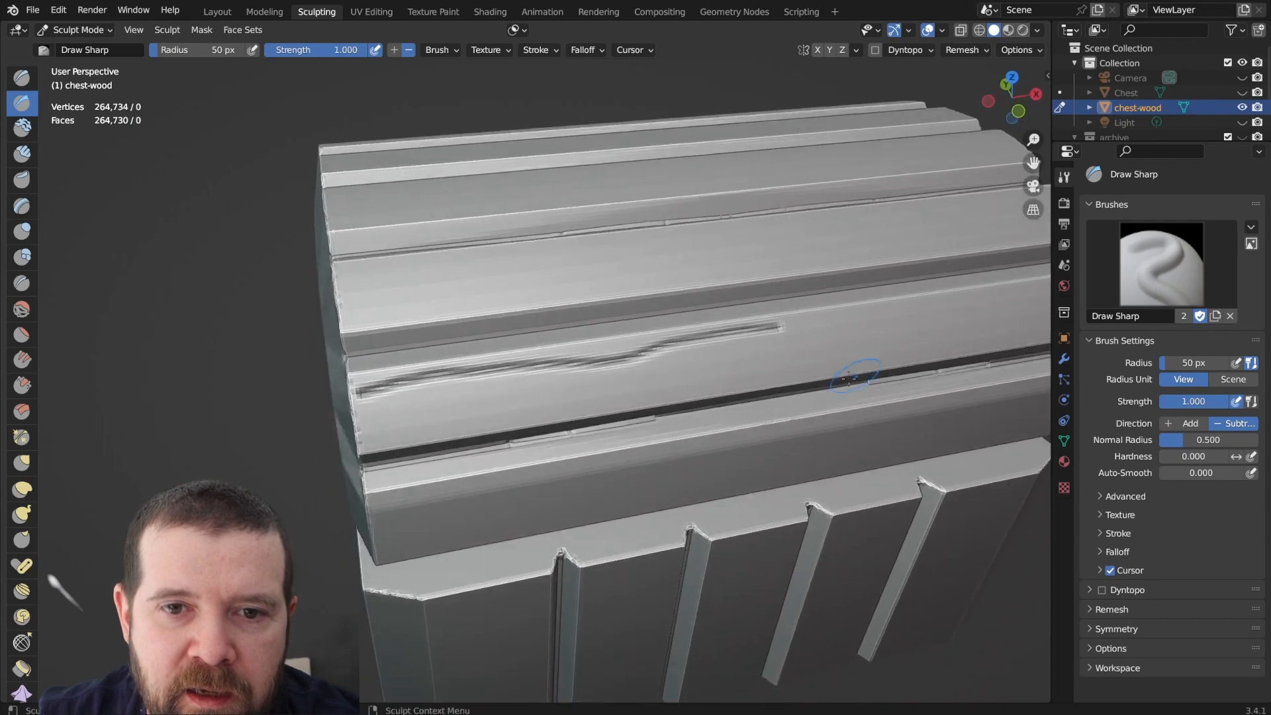
scroll(487, 401, up, 4)
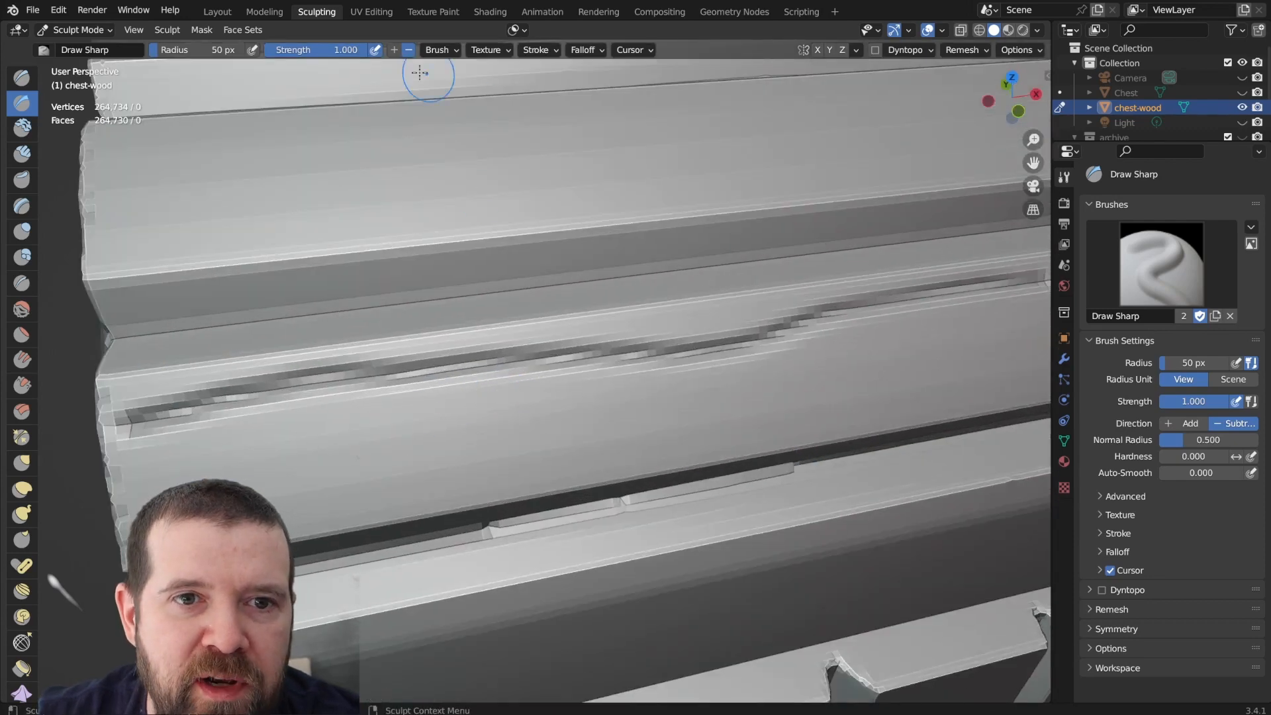
Turn off Stabilize Stroke, try a second groove along the front lid plank for comparison, and undo both grooves.
click(545, 50)
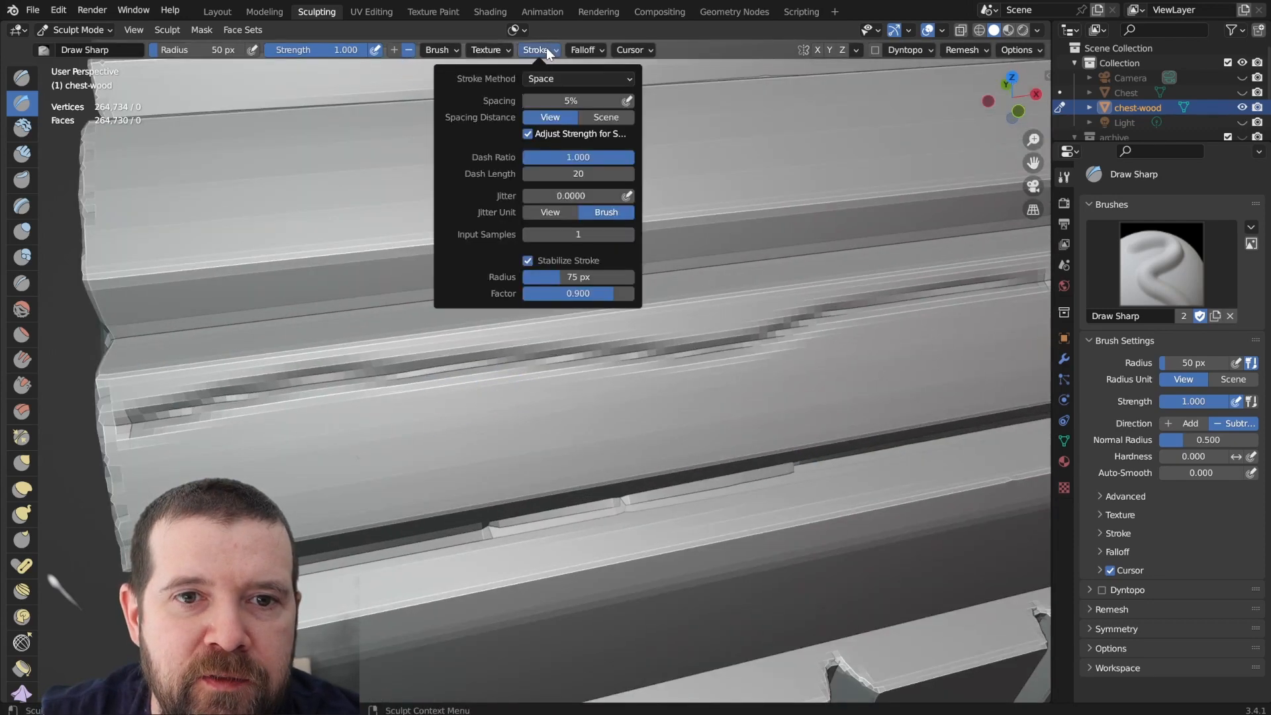
click(526, 261)
scroll(265, 480, down, 2)
drag(306, 462, 900, 356)
key(ctrl+z)
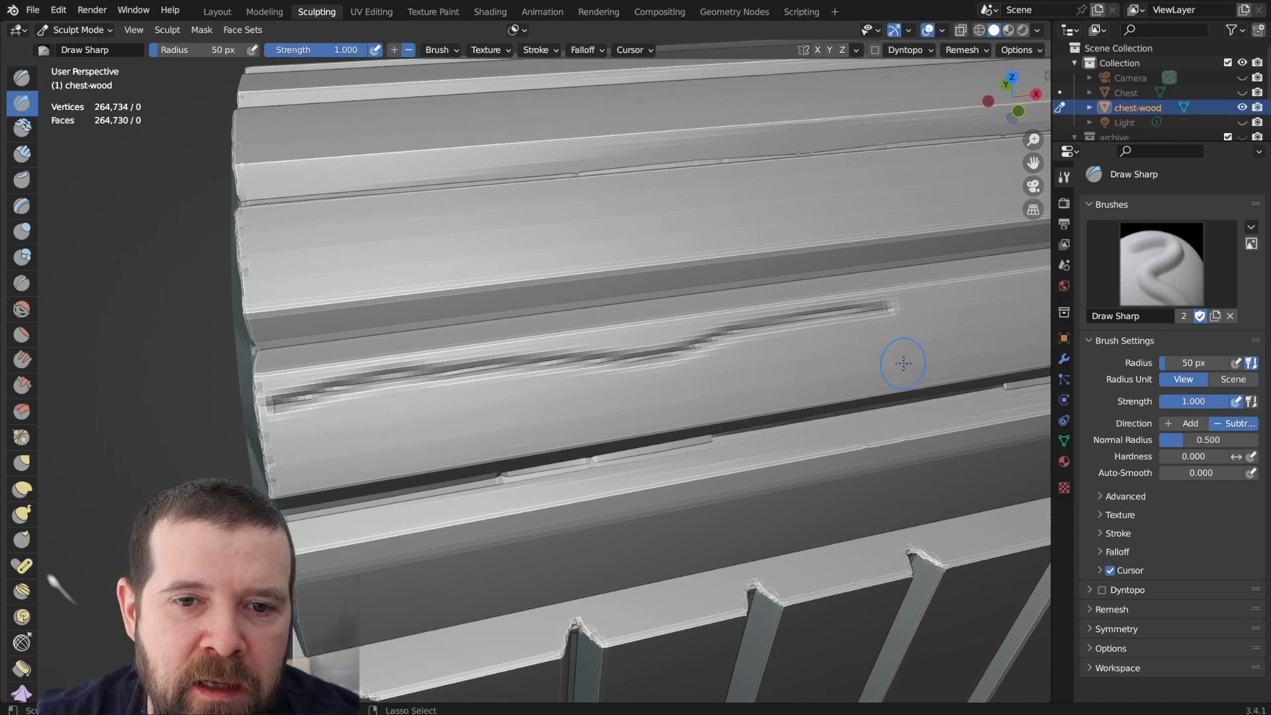
key(ctrl+z)
Turn Stabilize Stroke back on, try another groove starting at the front lid plank's end, and undo it.
click(536, 51)
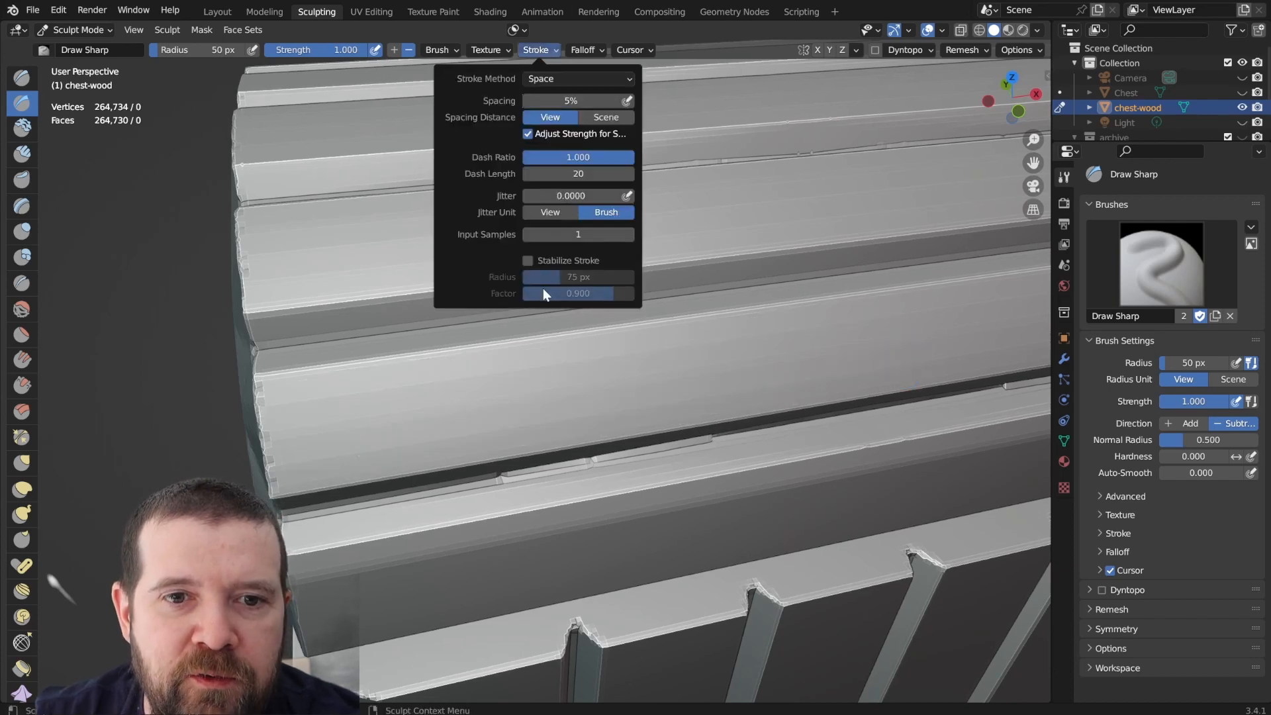
click(527, 261)
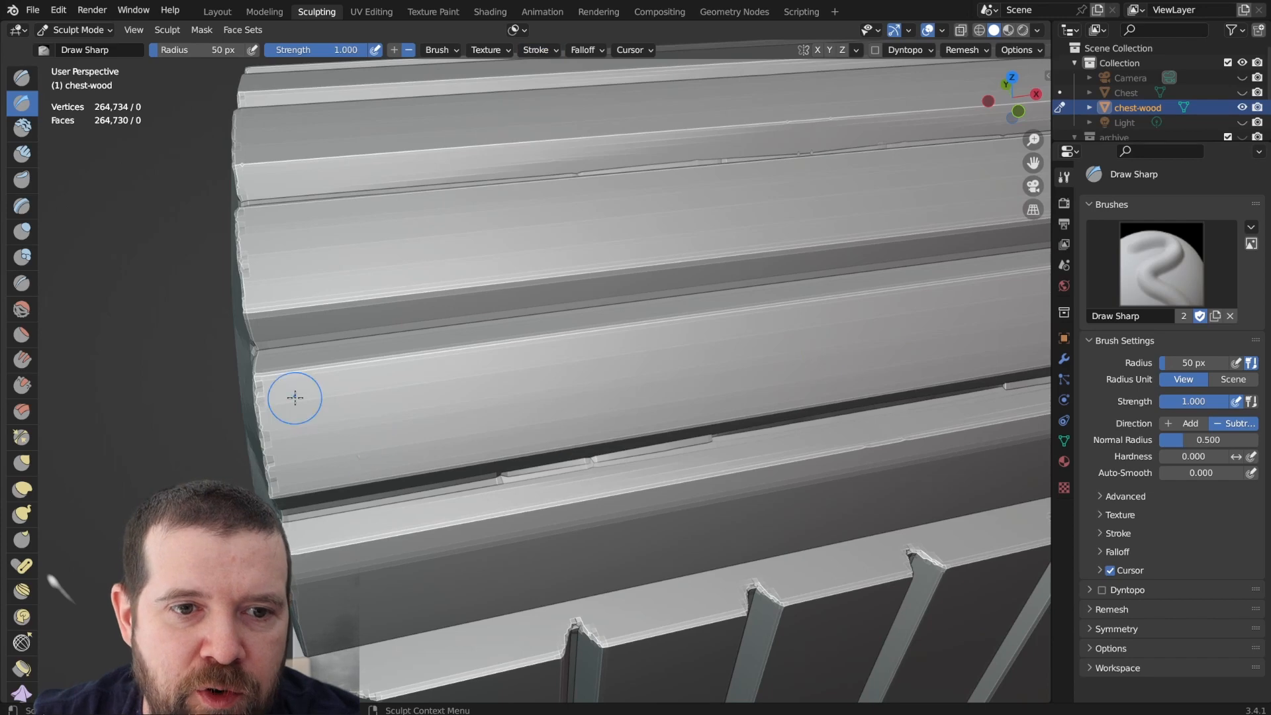
mouse_move(283, 400)
mouse_down()
mouse_move(406, 391)
mouse_move(545, 347)
mouse_move(615, 360)
mouse_move(1029, 294)
mouse_up()
mouse_move(868, 418)
middle_down()
mouse_move(707, 378)
mouse_move(886, 402)
middle_up()
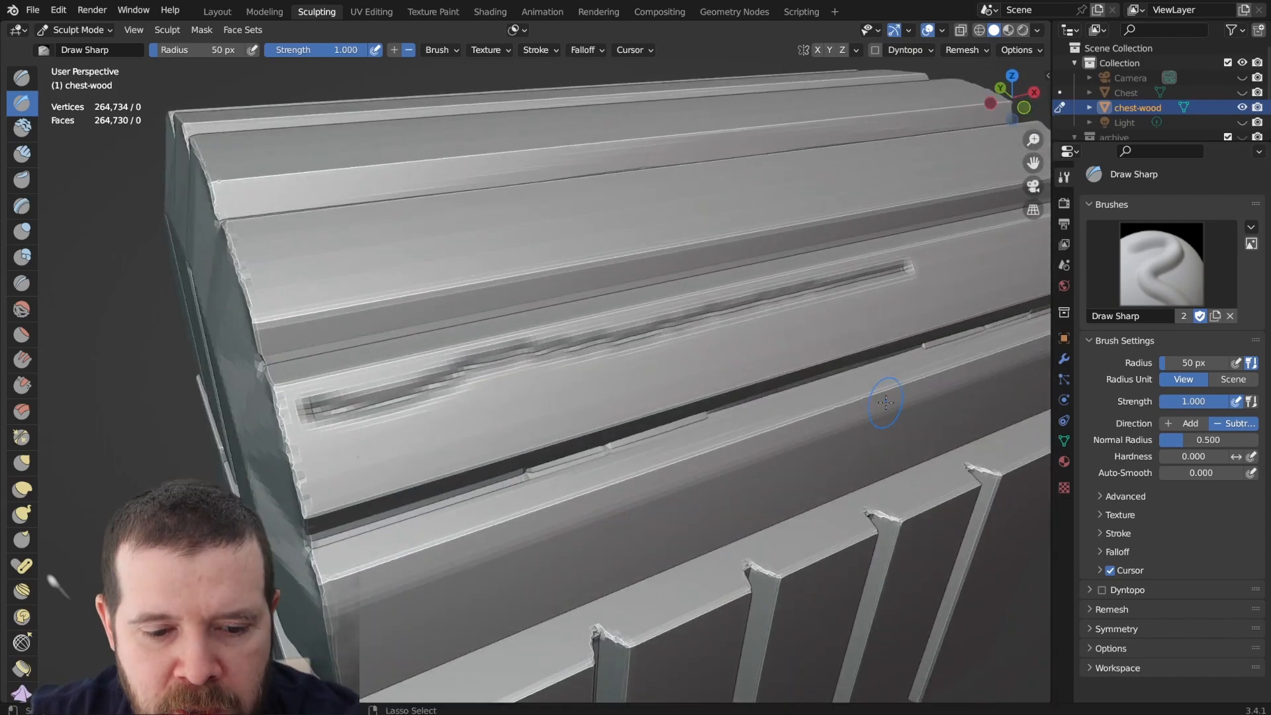
key(ctrl+z)
scroll(470, 336, up, 2)
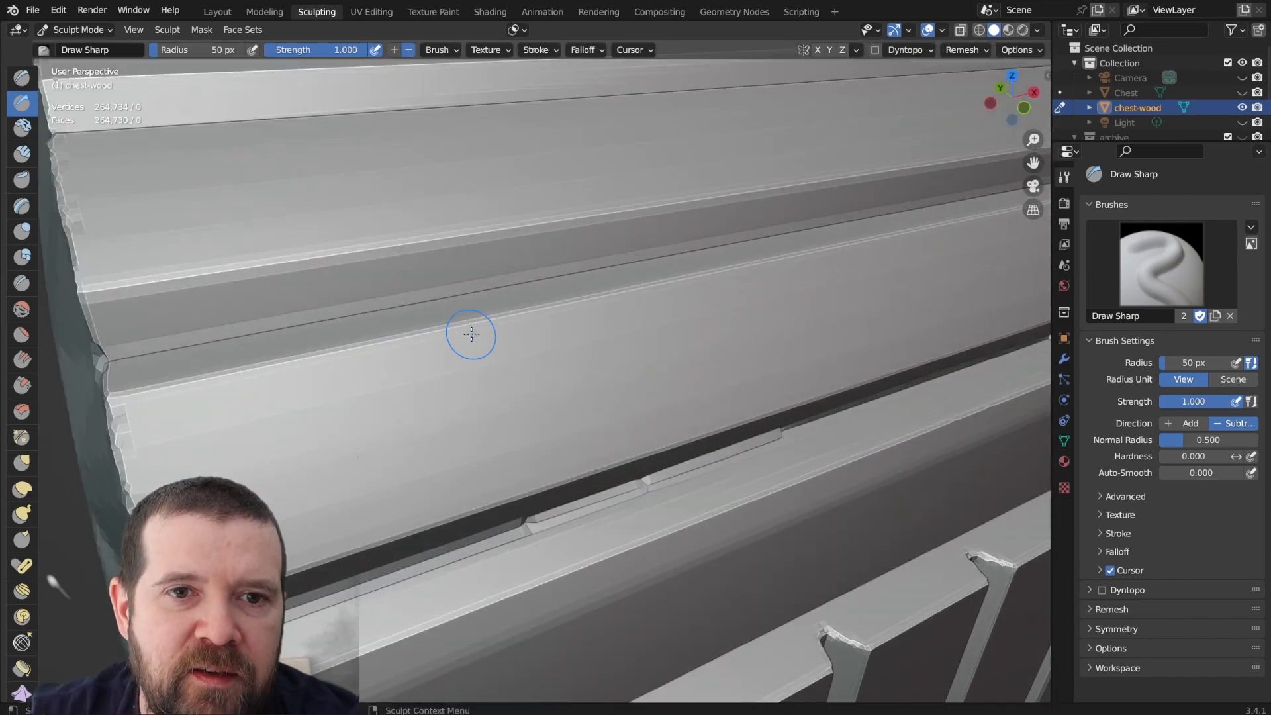
Try one stabilized groove across the full length of the front lid plank from a distant view, and undo it.
mouse_move(520, 343)
middle_down()
mouse_move(457, 365)
mouse_move(542, 357)
mouse_move(533, 364)
middle_up()
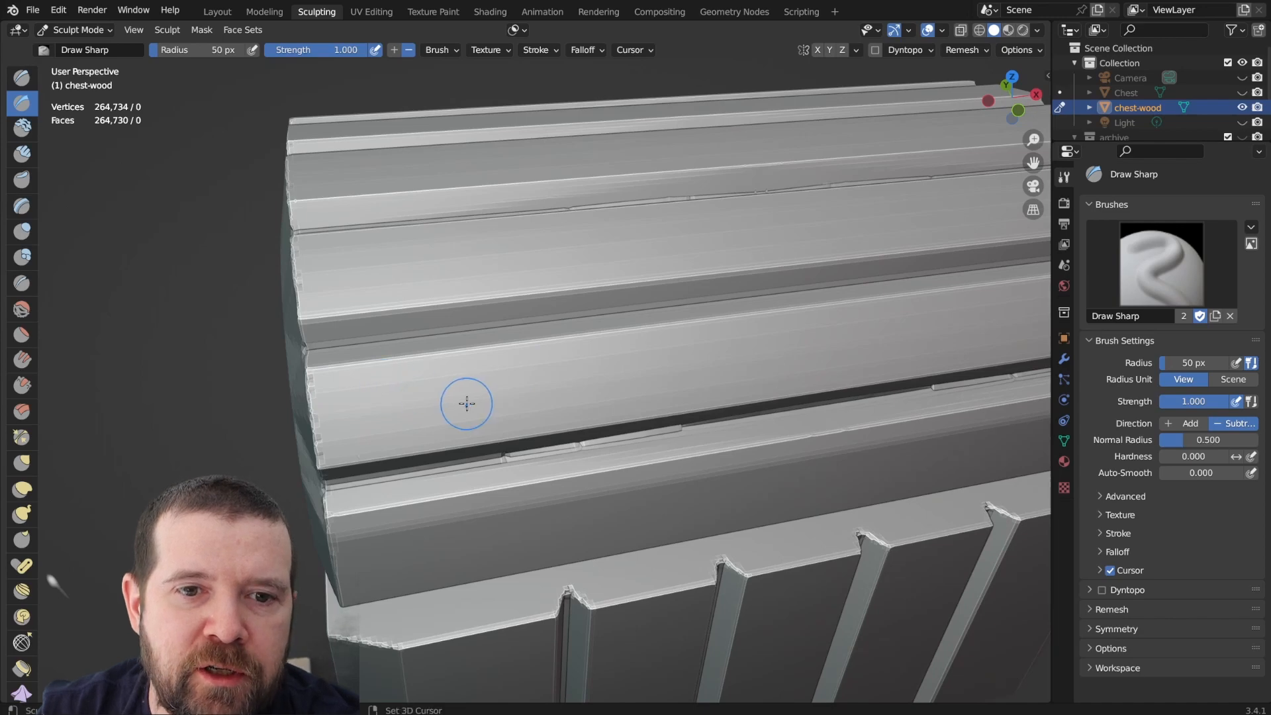
scroll(468, 400, down, 5)
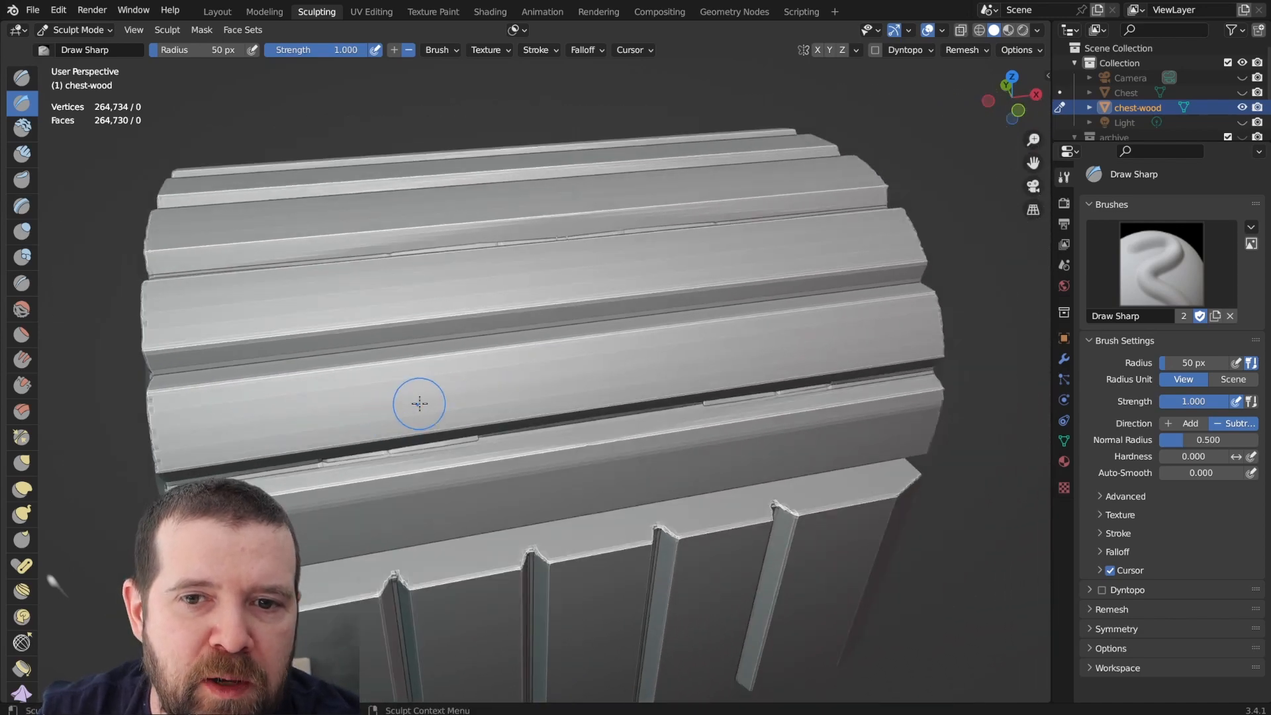
mouse_move(419, 404)
middle_down()
mouse_move(346, 380)
mouse_move(398, 398)
middle_up()
mouse_move(466, 426)
shift+middle_down()
mouse_move(388, 432)
mouse_move(431, 389)
shift+middle_up()
scroll(432, 389, up, 2)
shift+middle_drag(308, 401, 568, 390)
scroll(562, 390, up, 1)
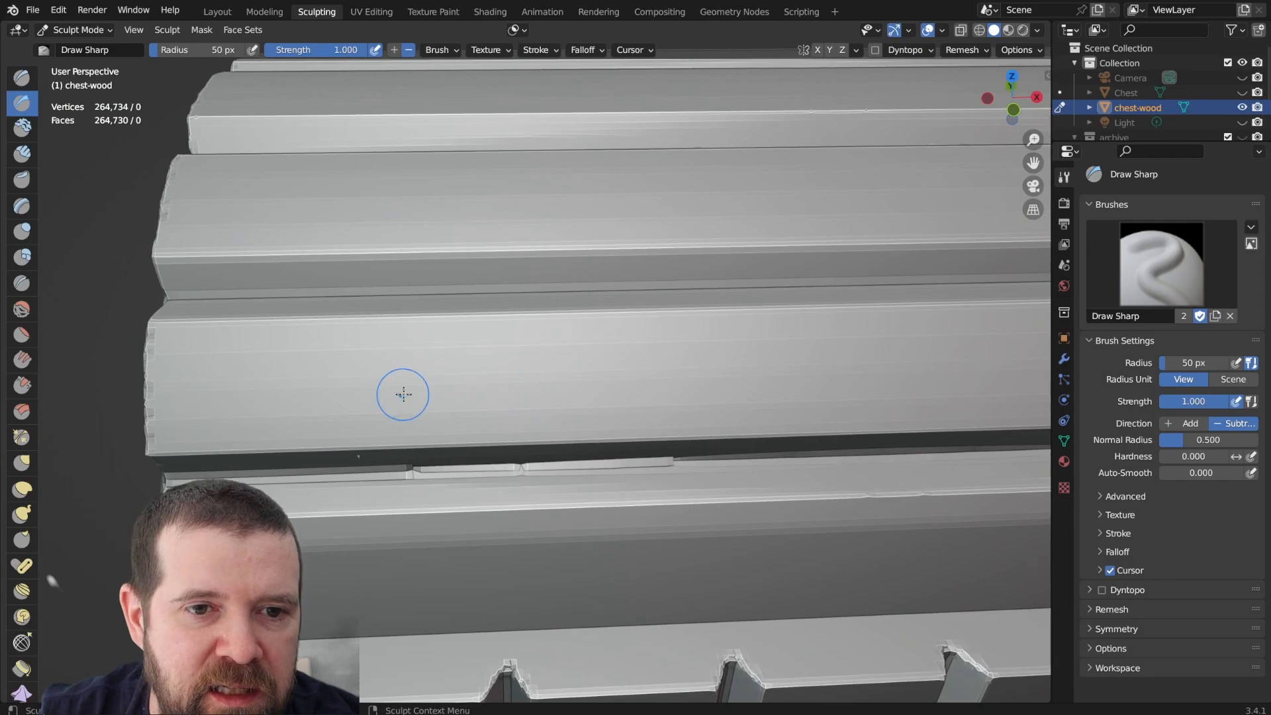
middle_drag(403, 394, 559, 368)
scroll(709, 347, down, 3)
middle_drag(811, 351, 547, 355)
scroll(548, 355, down, 2)
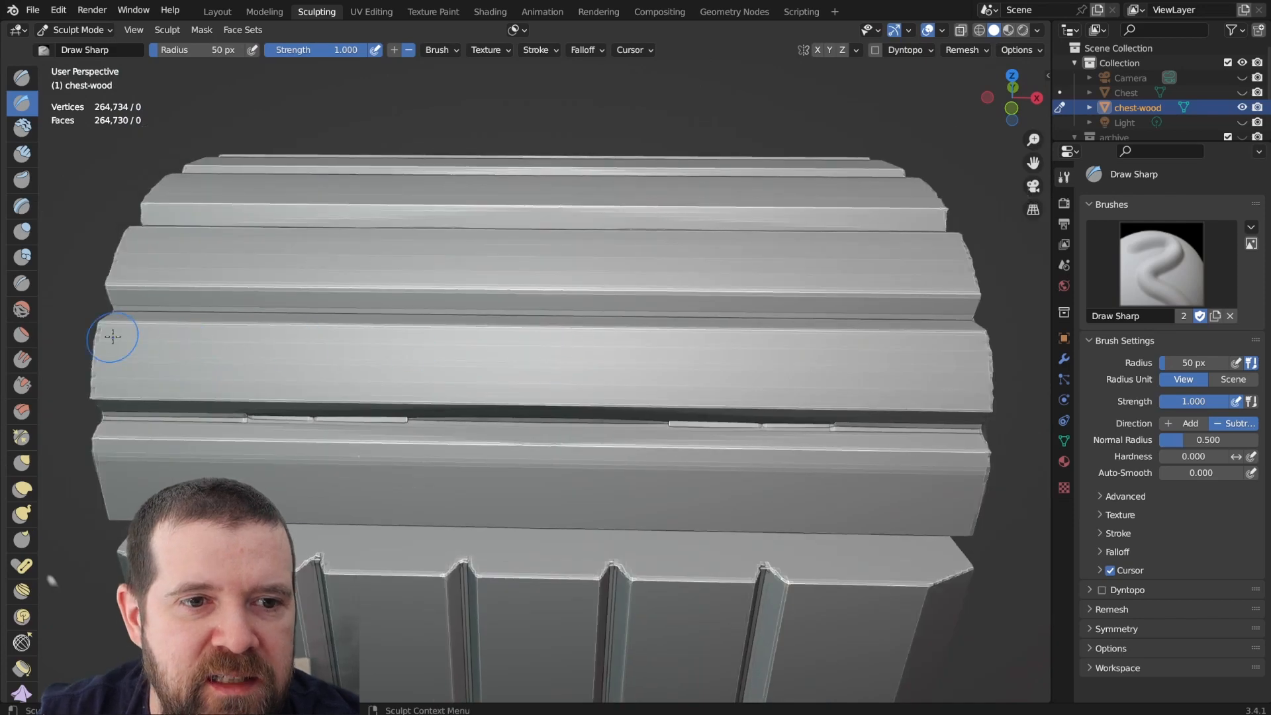
mouse_move(109, 336)
mouse_down()
mouse_move(341, 349)
mouse_move(843, 340)
mouse_move(1031, 354)
mouse_up()
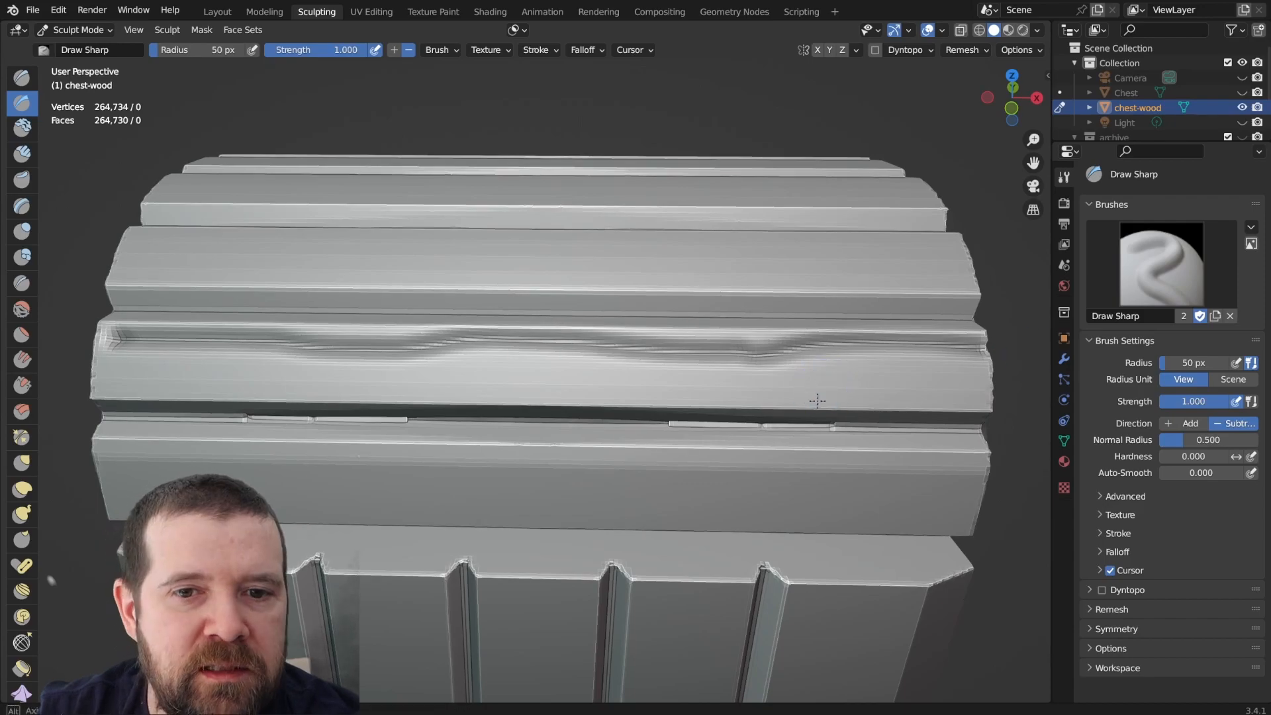
mouse_move(1032, 354)
middle_down()
mouse_move(661, 361)
mouse_move(899, 386)
mouse_move(823, 419)
middle_up()
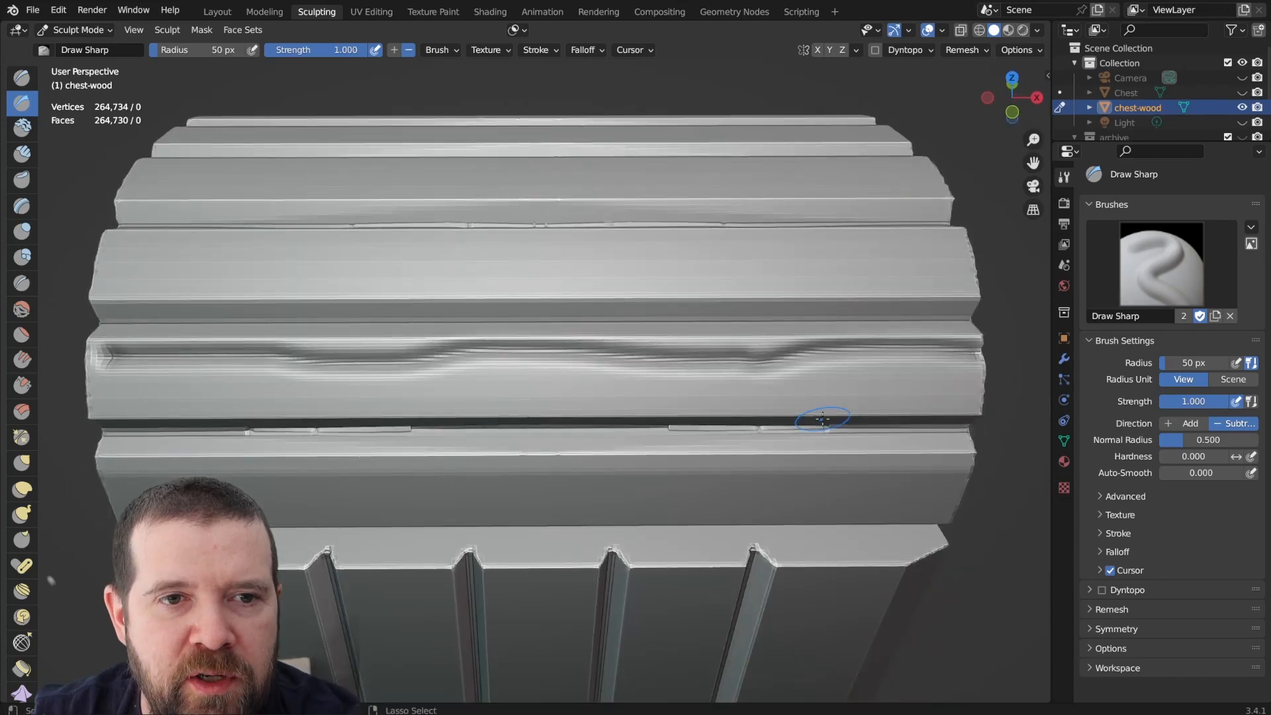
key(ctrl+z)
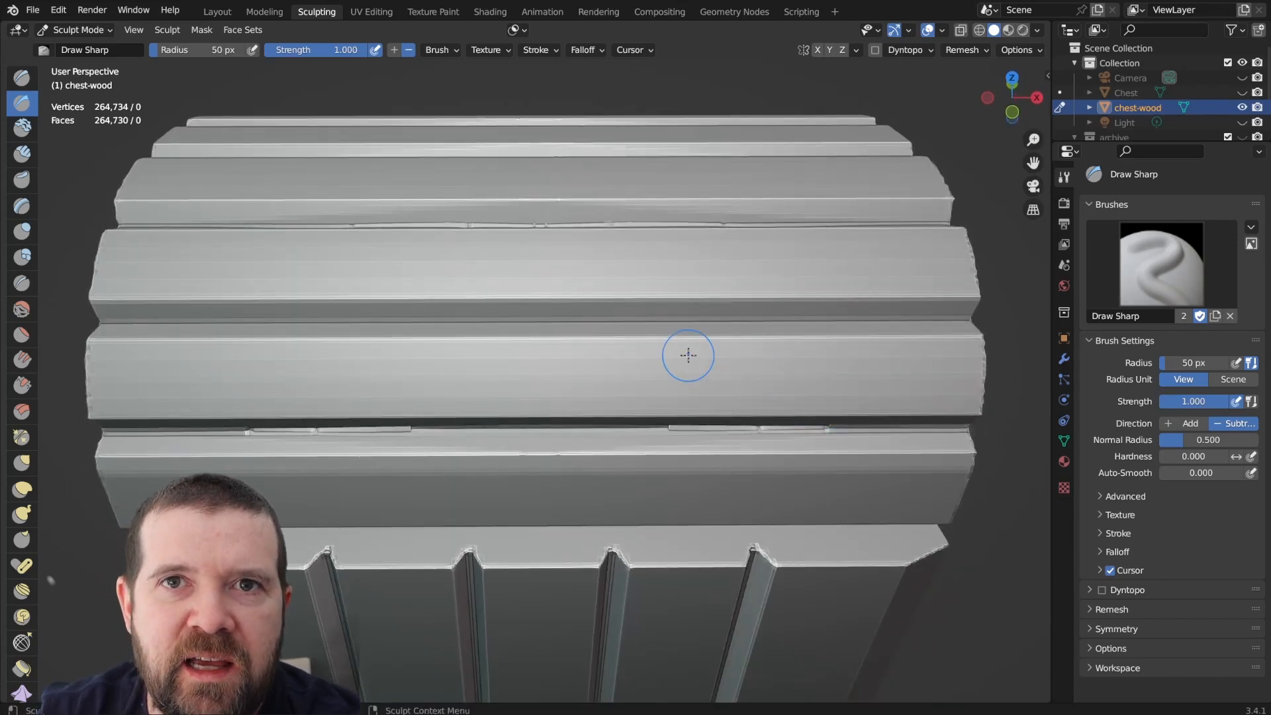
Set the Draw Sharp brush radius to 29 px and carve three wavy cracks along the full length of the front lid plank.
key(f)
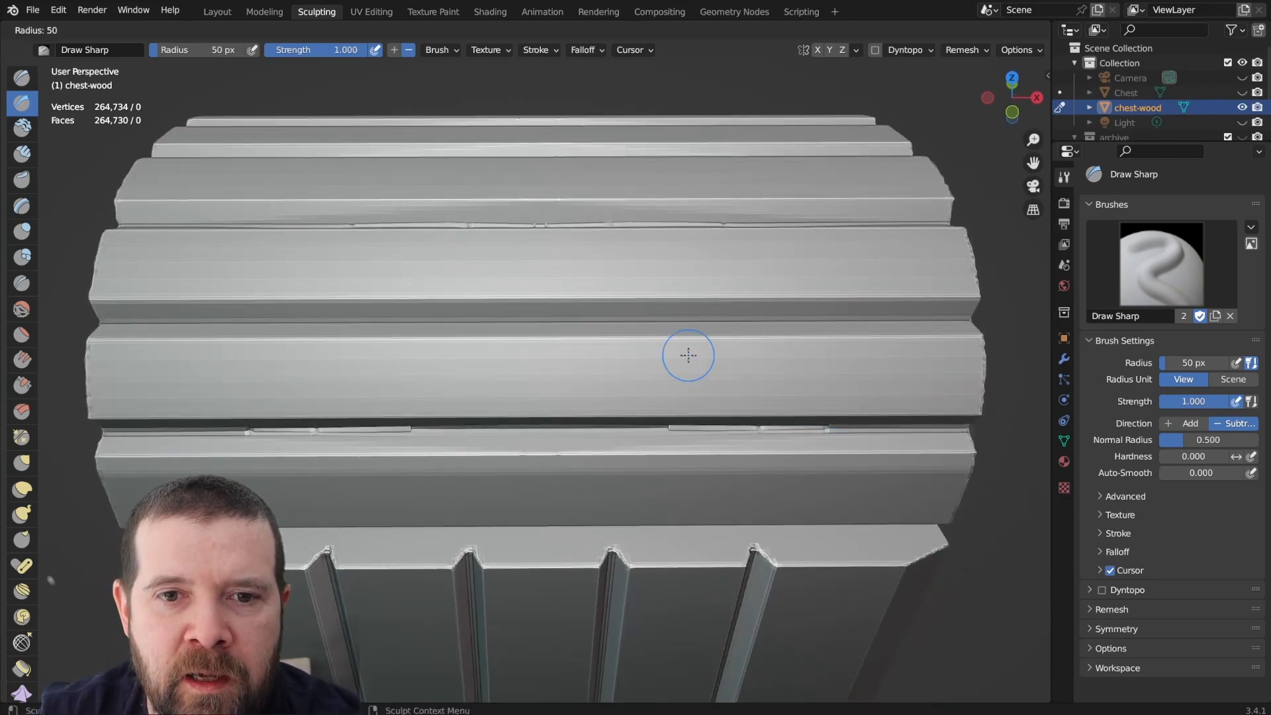
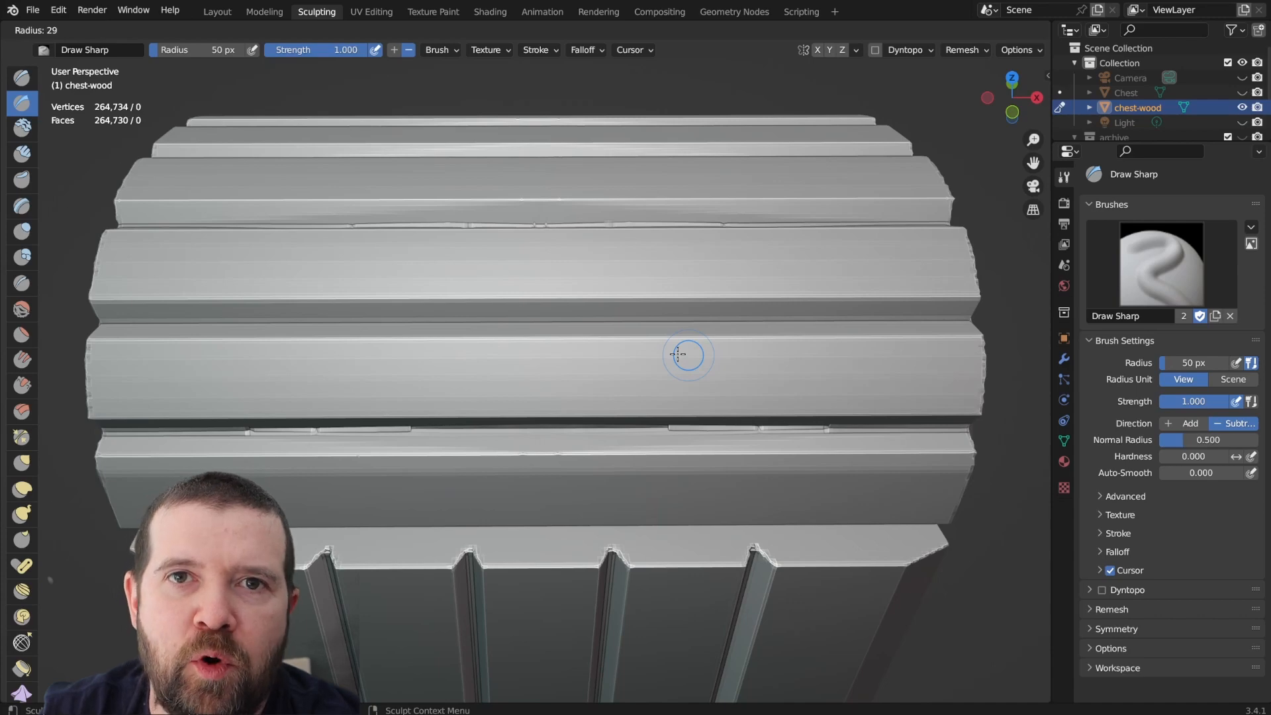
click(678, 354)
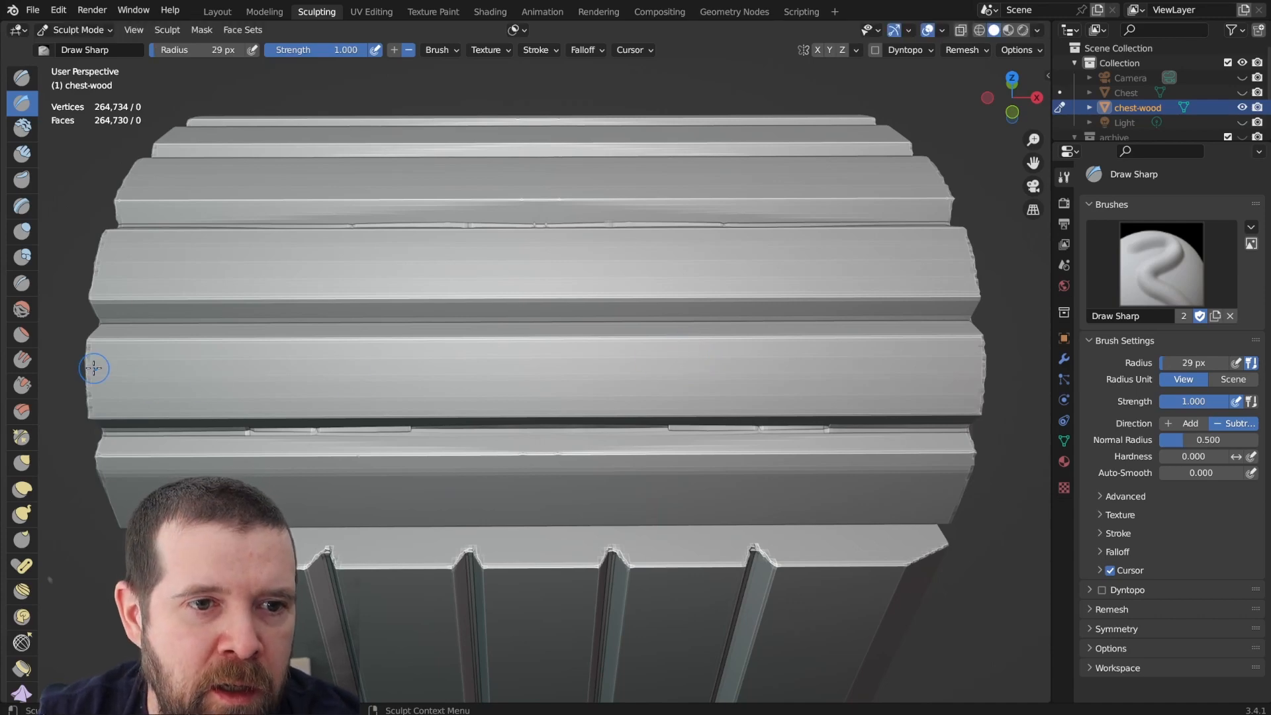
drag(96, 352, 1020, 349)
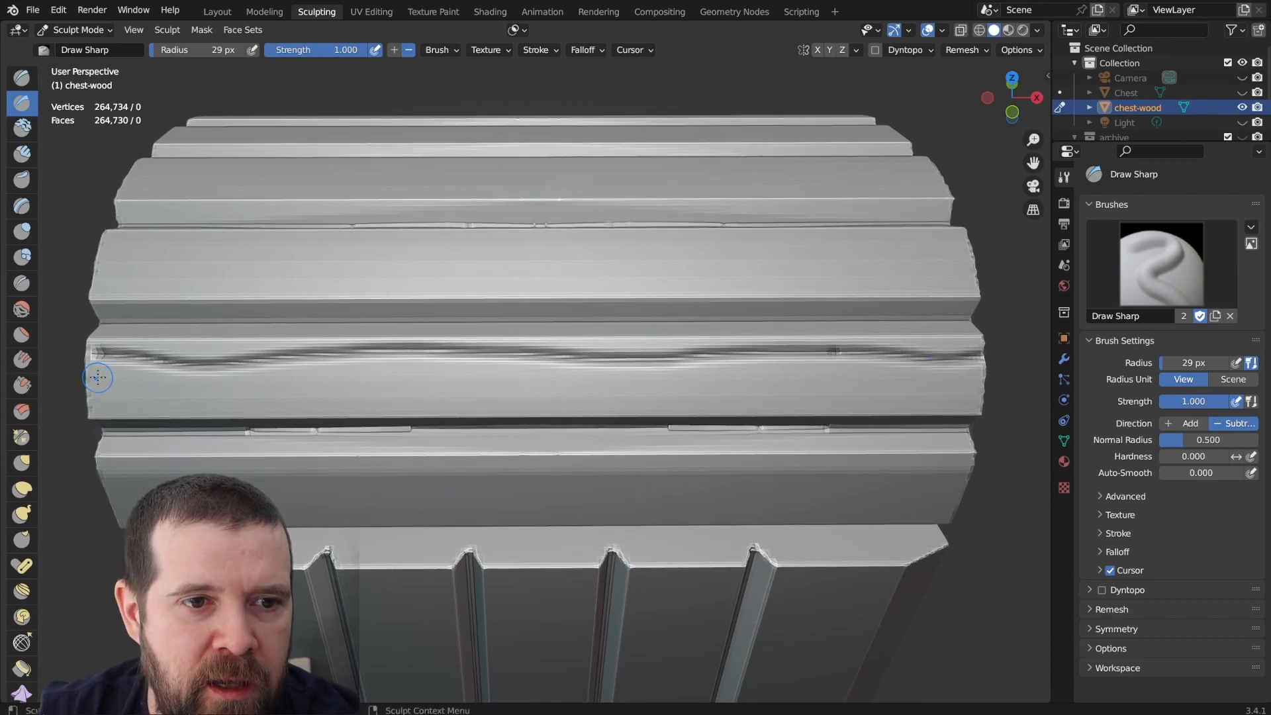
mouse_move(98, 377)
mouse_down()
mouse_move(257, 397)
mouse_move(378, 379)
mouse_move(978, 377)
mouse_up()
drag(90, 400, 224, 421)
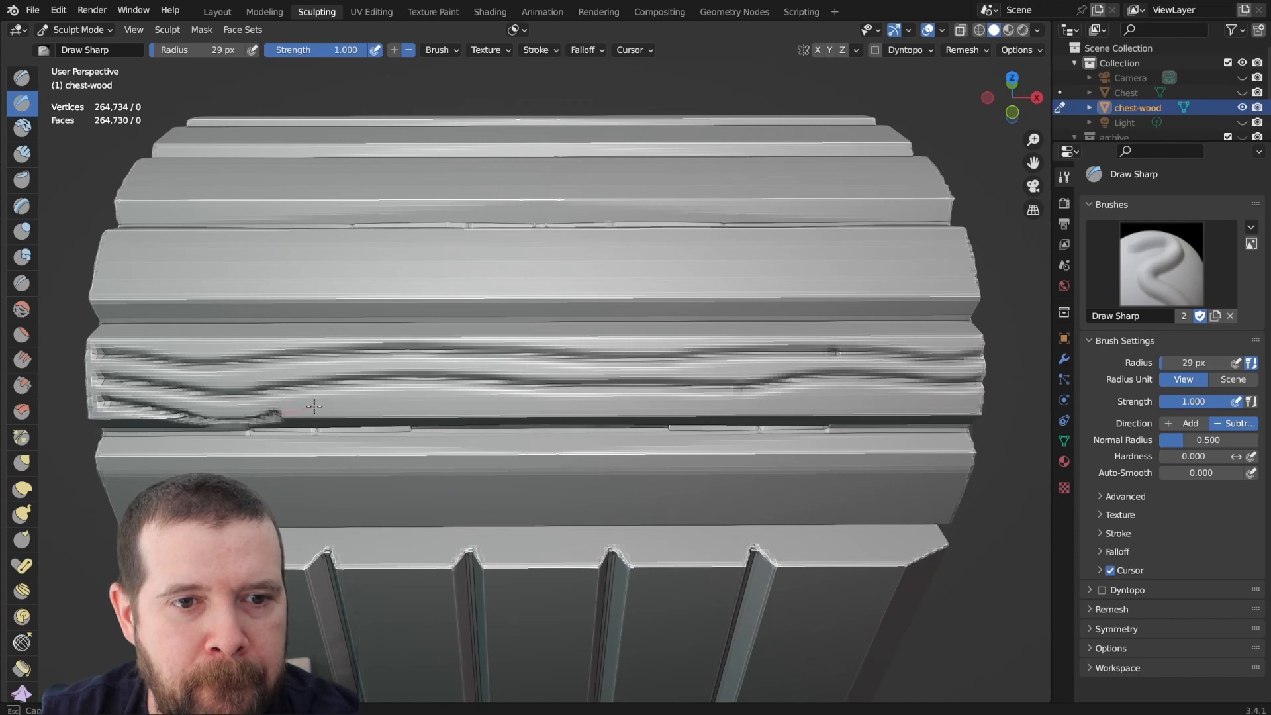
drag(314, 406, 616, 416)
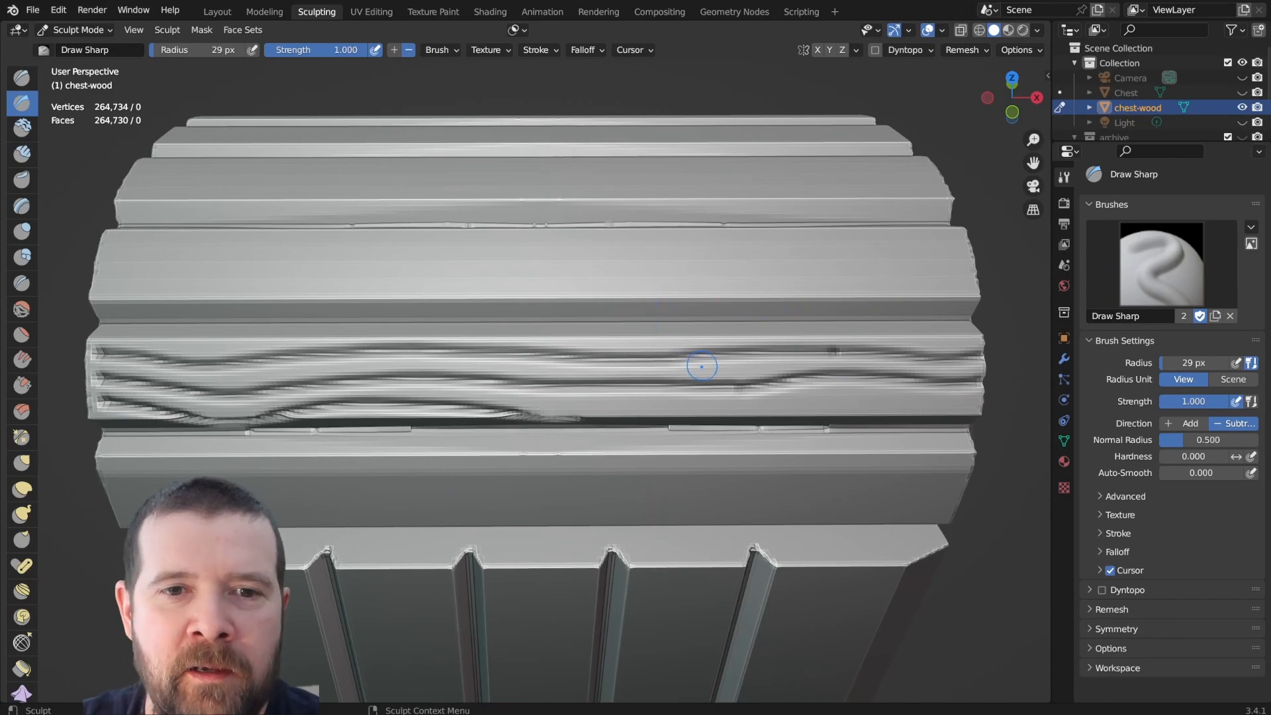
mouse_move(702, 366)
middle_down()
mouse_move(699, 320)
mouse_move(696, 368)
middle_up()
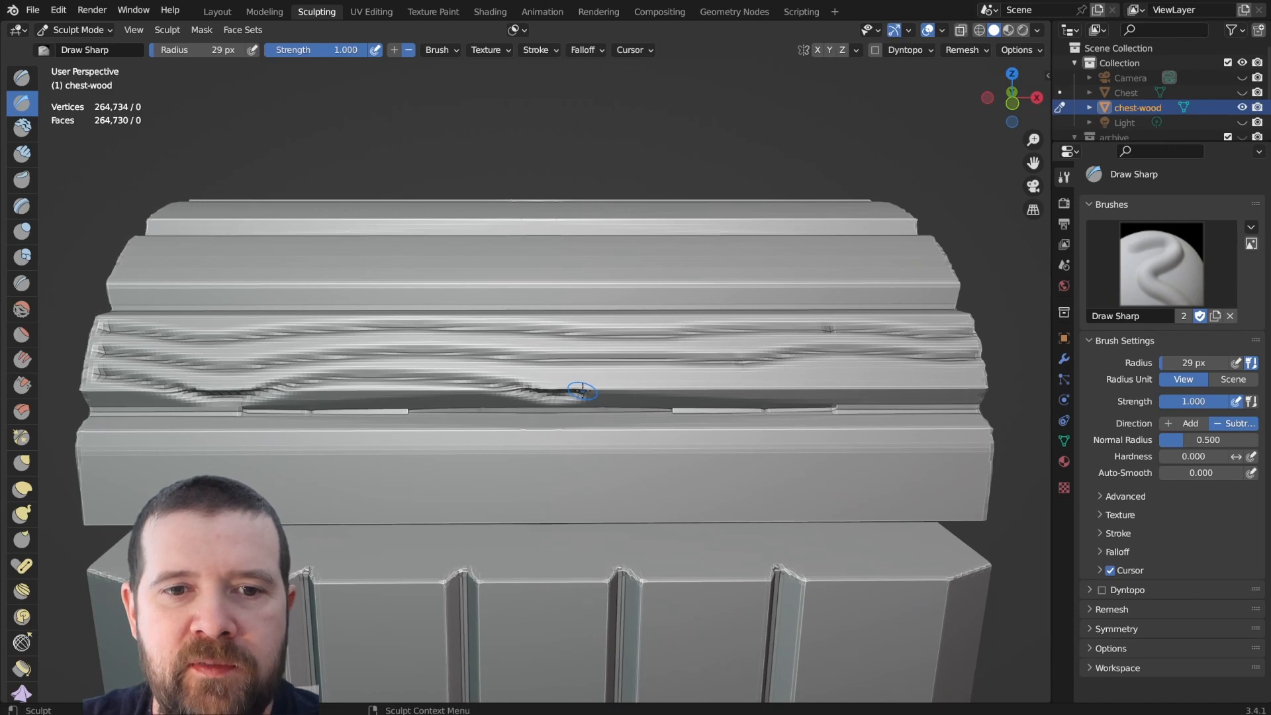
mouse_move(583, 391)
mouse_down()
mouse_move(641, 374)
mouse_move(879, 364)
mouse_move(1036, 388)
mouse_up()
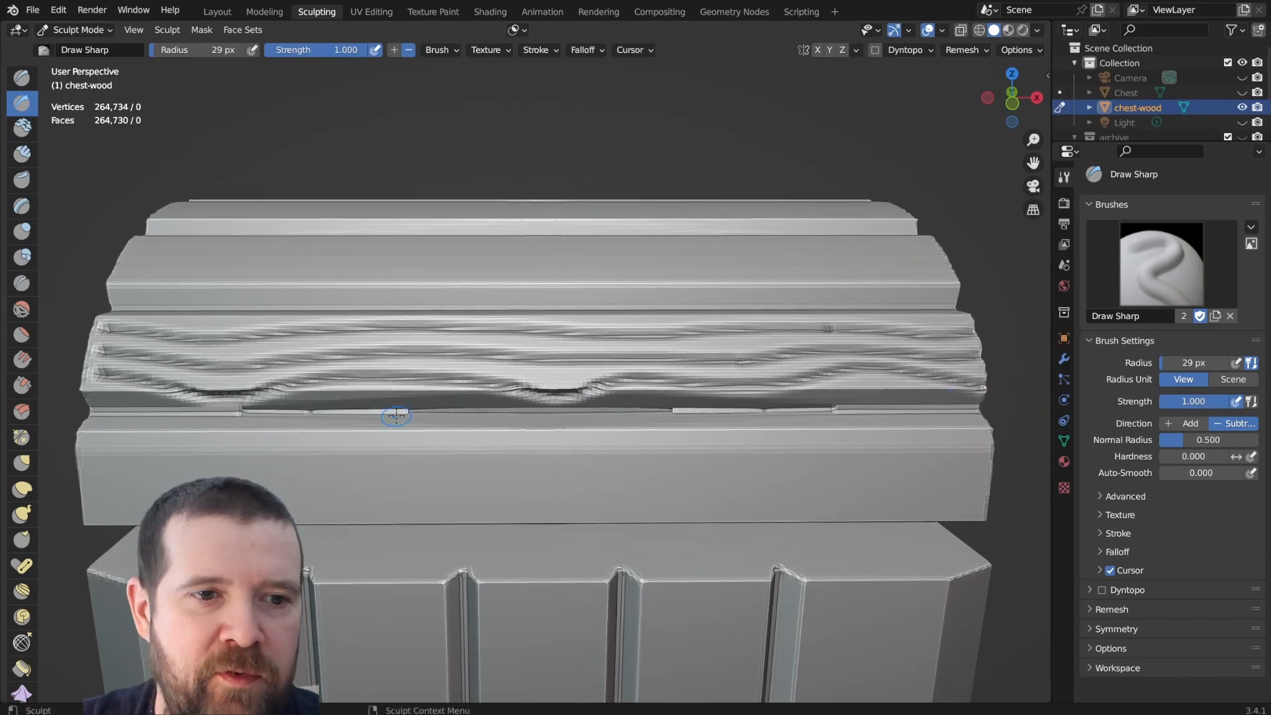
Turn off Stabilize Stroke and sculpt an elongated oval wood knot in the middle of the lid plank above the cracked one.
mouse_move(700, 422)
middle_down()
mouse_move(680, 417)
mouse_move(853, 351)
middle_up()
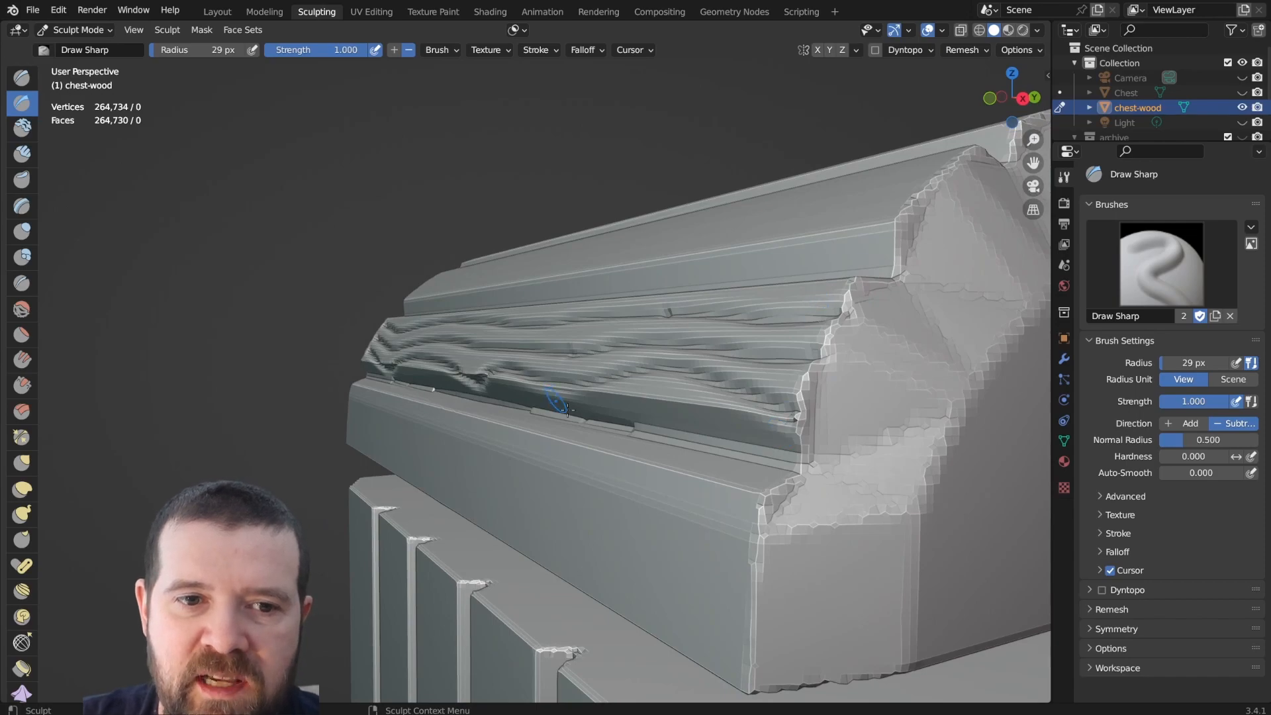
mouse_move(567, 409)
middle_down()
mouse_move(603, 390)
mouse_move(616, 448)
mouse_move(658, 460)
mouse_move(638, 478)
middle_up()
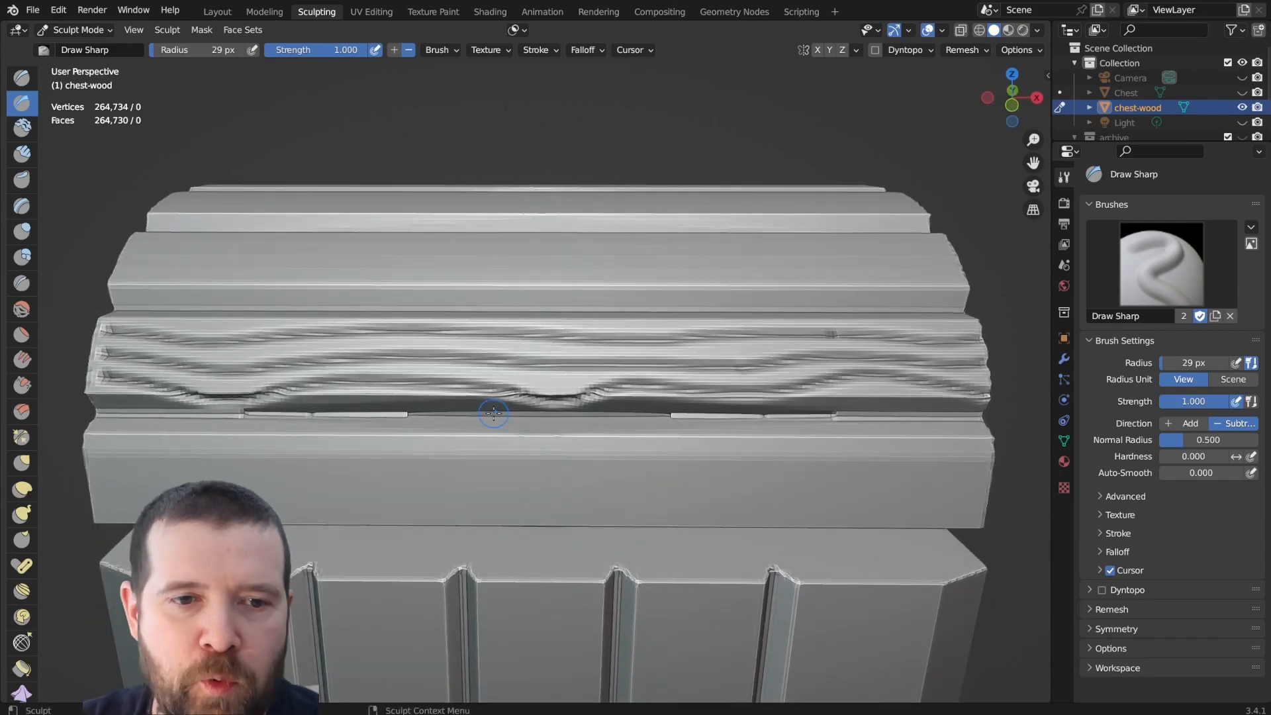
mouse_move(499, 445)
middle_down()
mouse_move(499, 364)
mouse_move(352, 406)
mouse_move(454, 409)
mouse_move(416, 500)
mouse_move(627, 256)
middle_up()
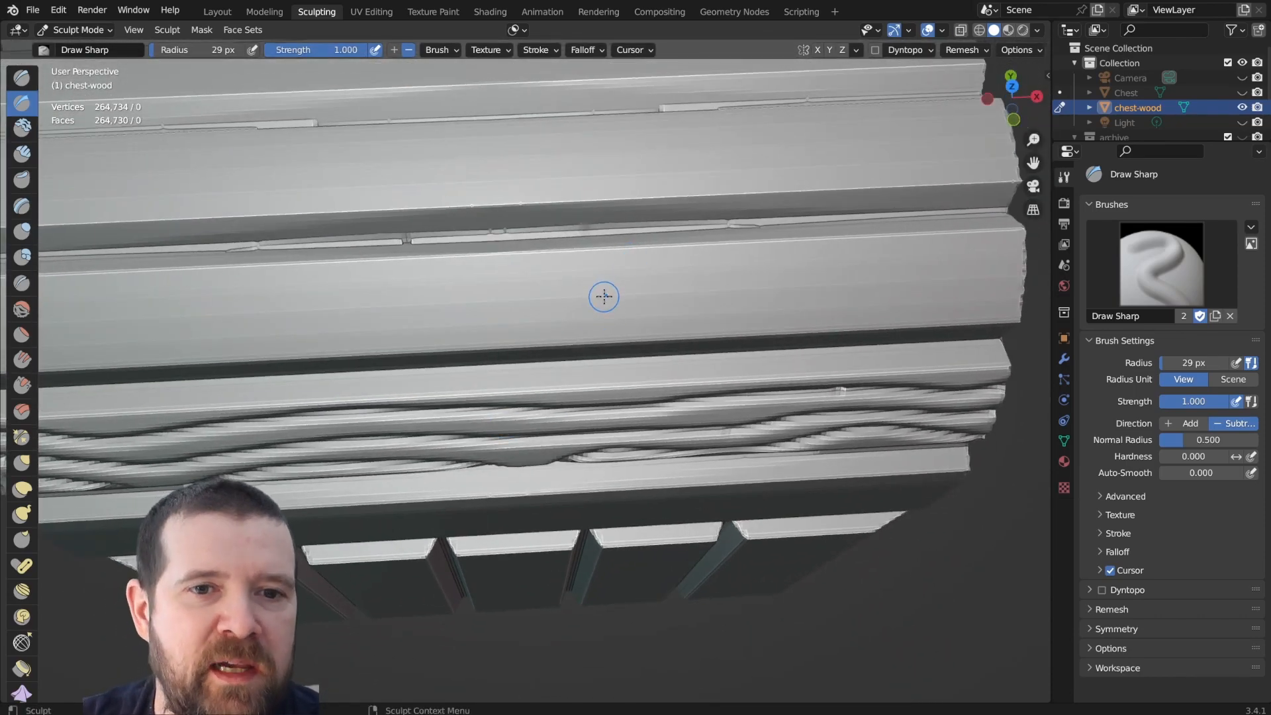
click(545, 51)
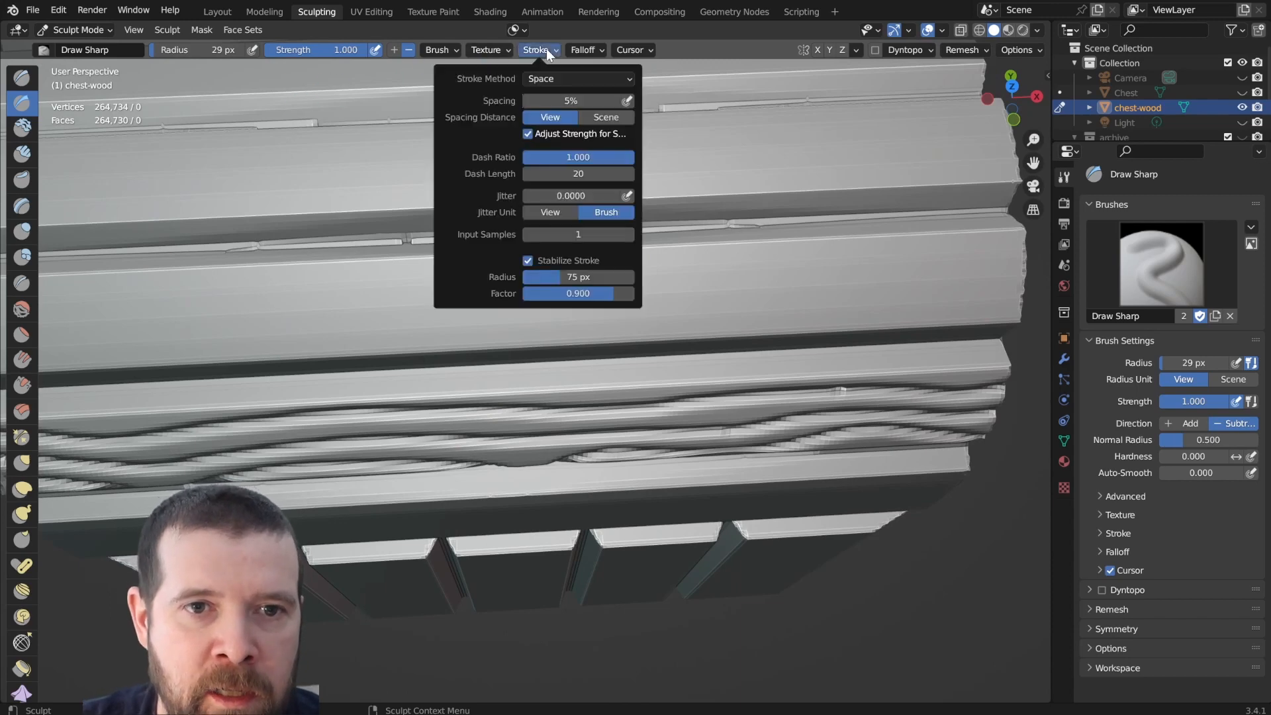
click(528, 263)
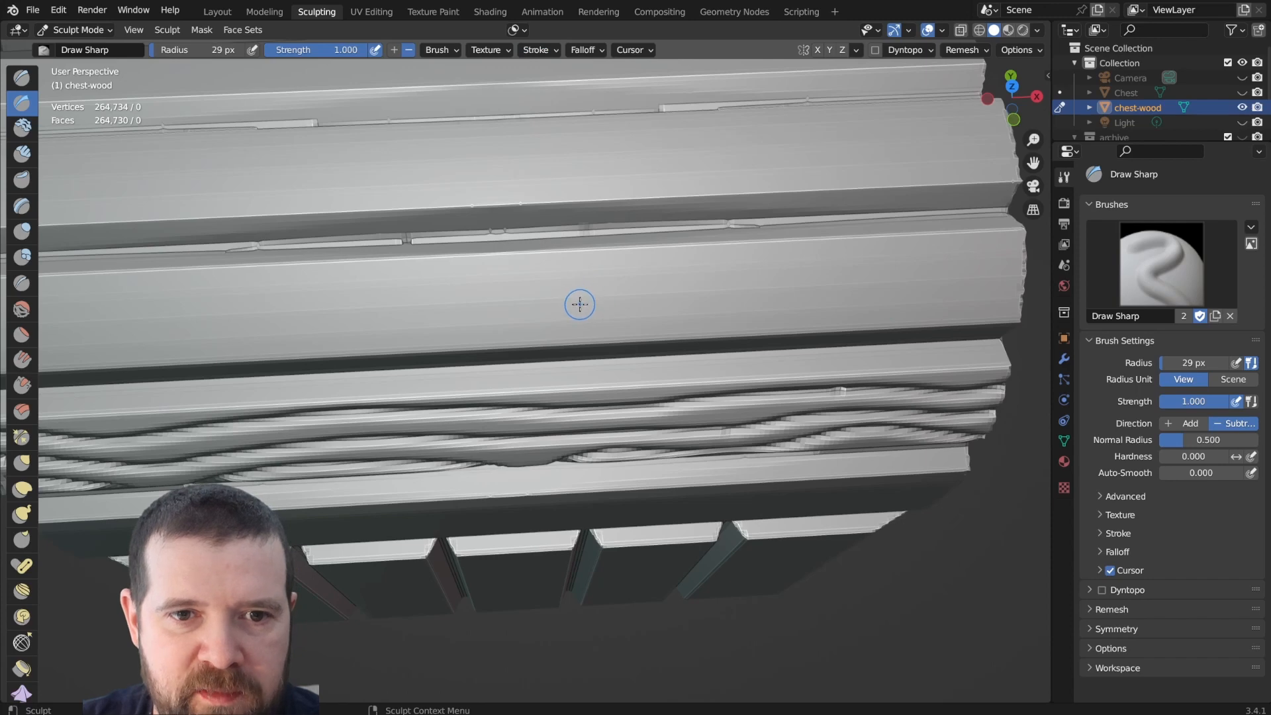
mouse_move(576, 300)
mouse_down()
mouse_move(637, 287)
mouse_move(579, 316)
mouse_up()
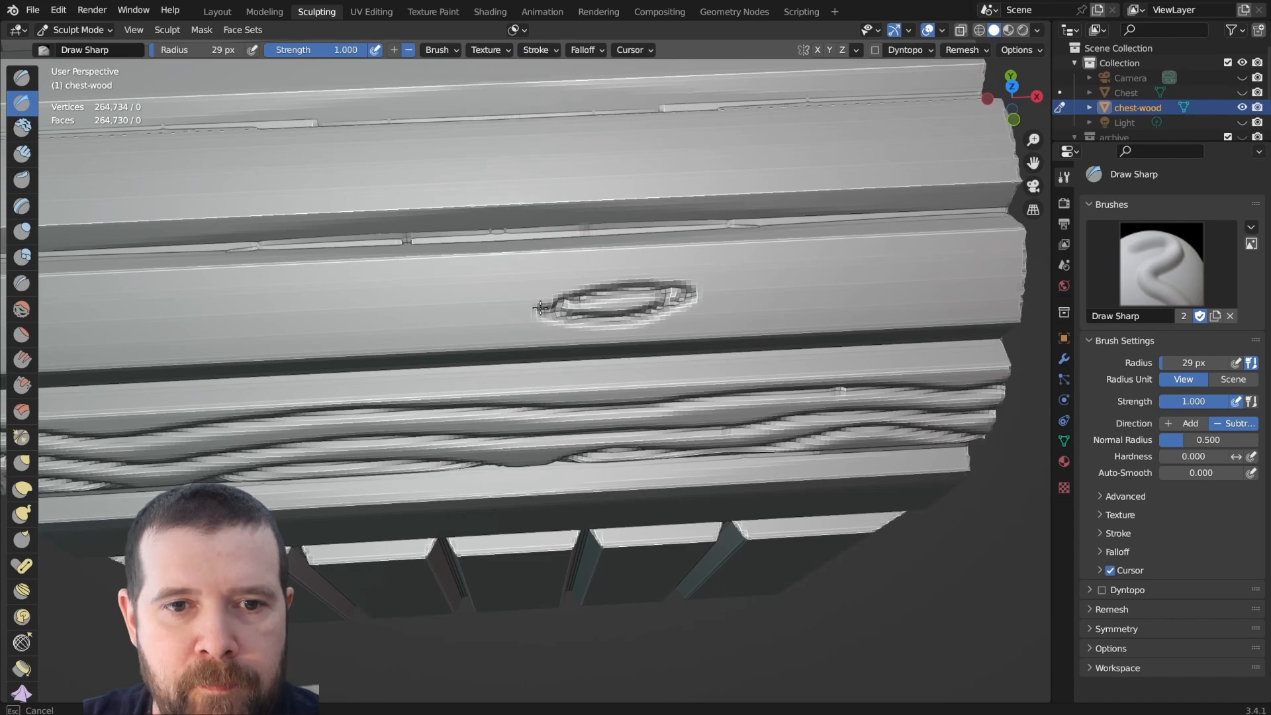
drag(578, 291, 569, 295)
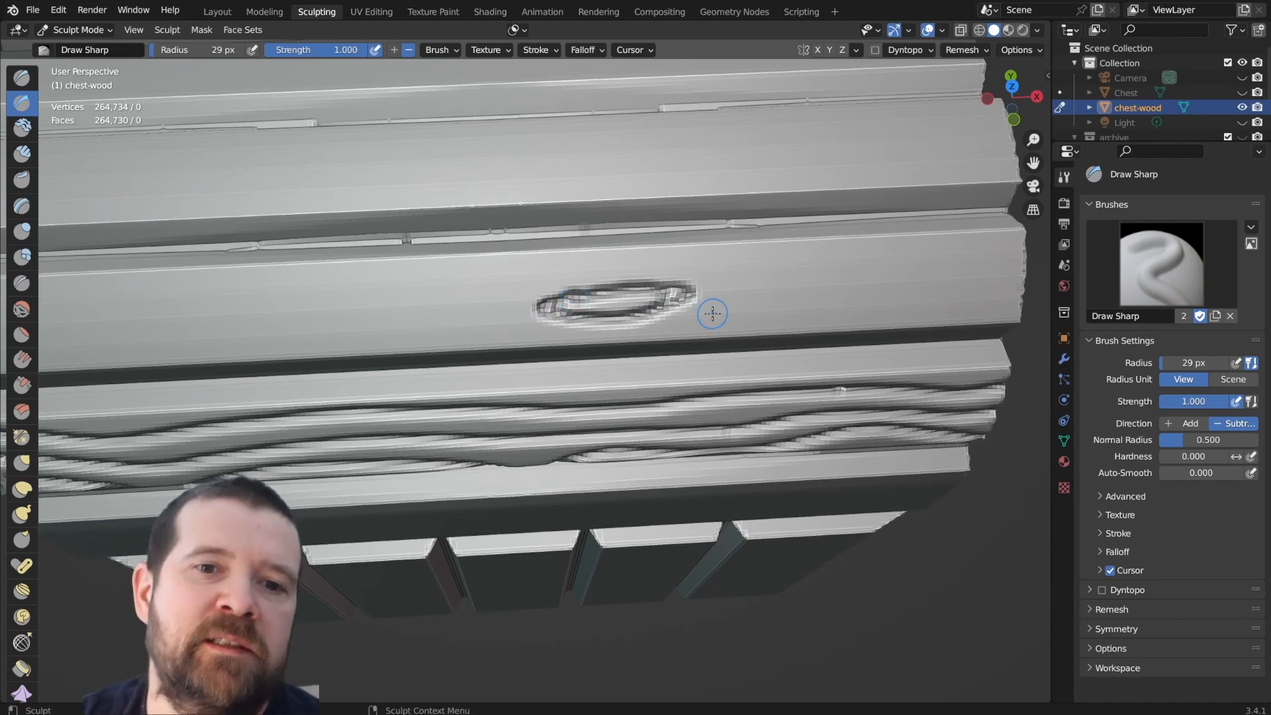
Turn Stabilize Stroke back on and carve a crack from above the knot, curving down past it to the plank's nearer end.
middle_drag(607, 301, 558, 259)
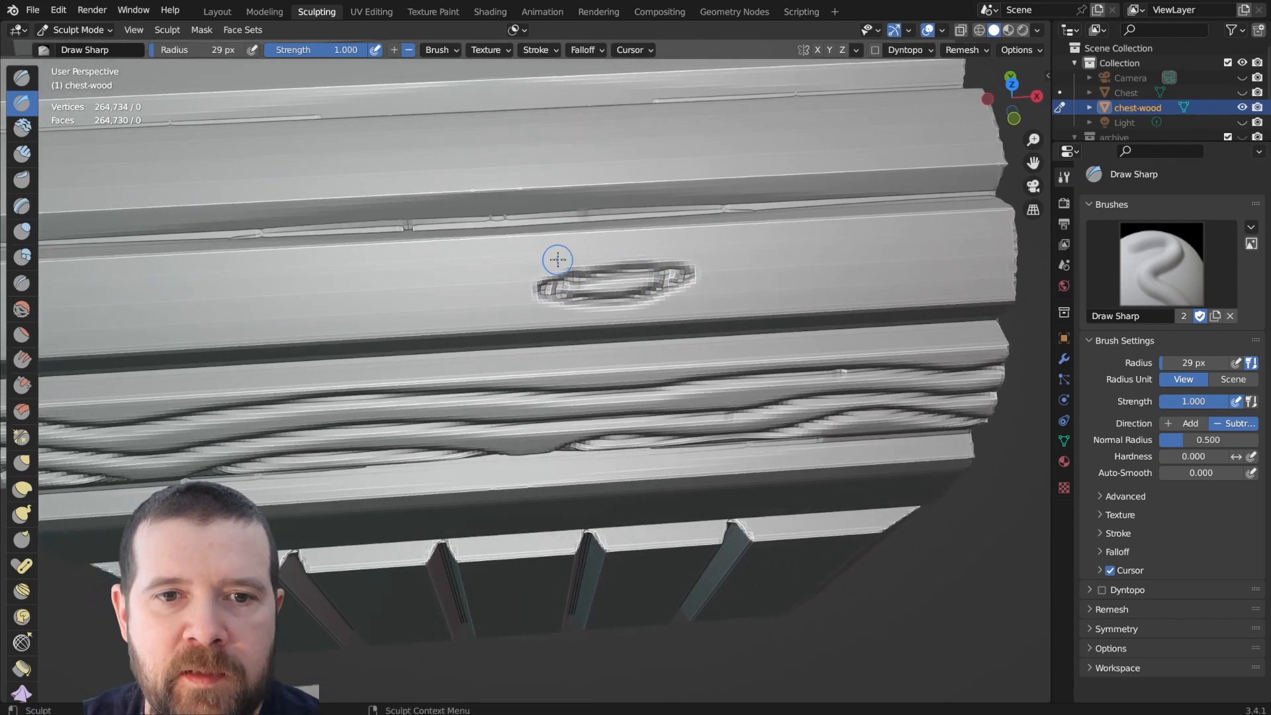
click(554, 56)
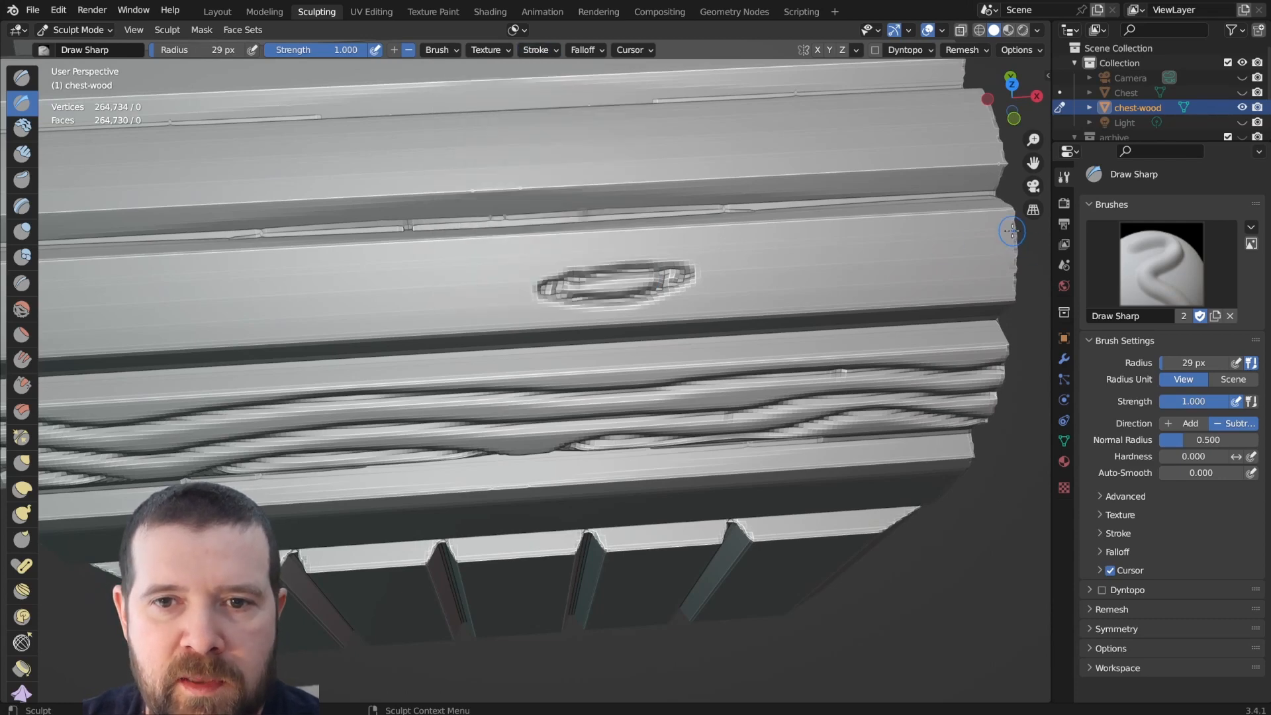
mouse_move(610, 247)
mouse_down()
mouse_move(834, 263)
mouse_move(1053, 250)
mouse_up()
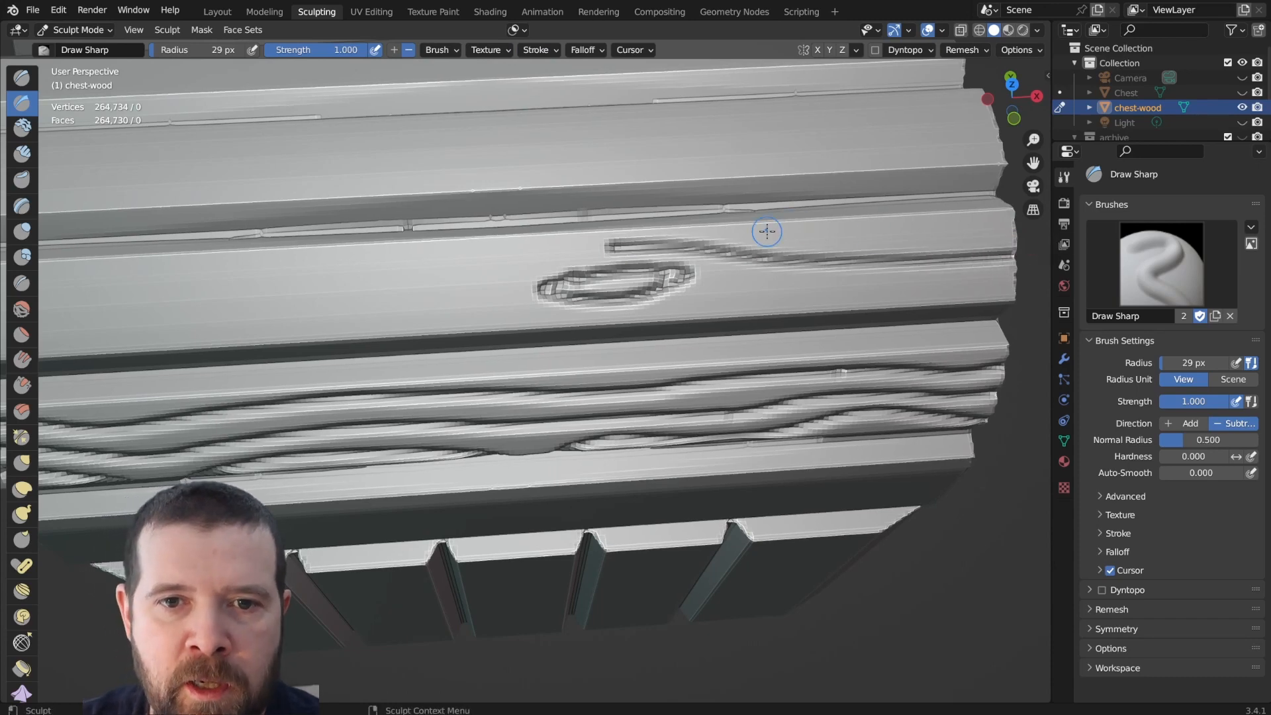
Carve a second crack above the one right of the knot, ending at the plank's end and branching up to the plank's upper edge.
drag(768, 229, 1014, 240)
middle_drag(973, 235, 764, 260)
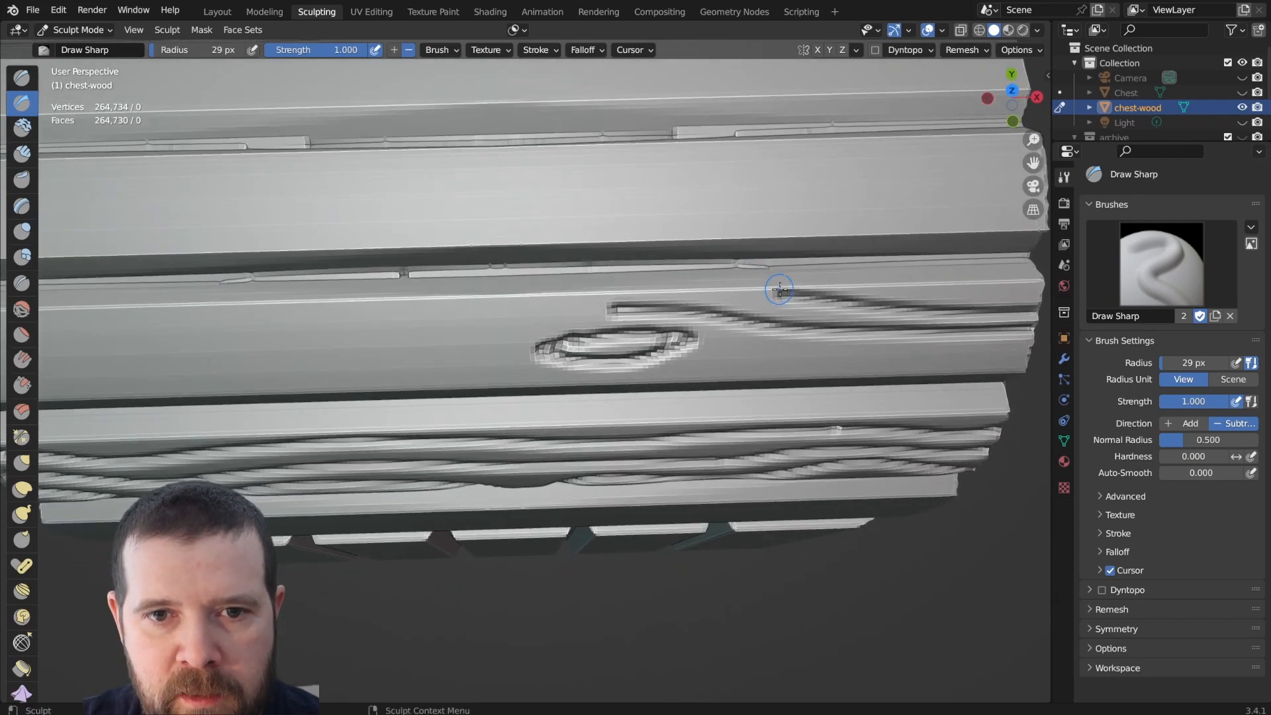
drag(780, 289, 664, 268)
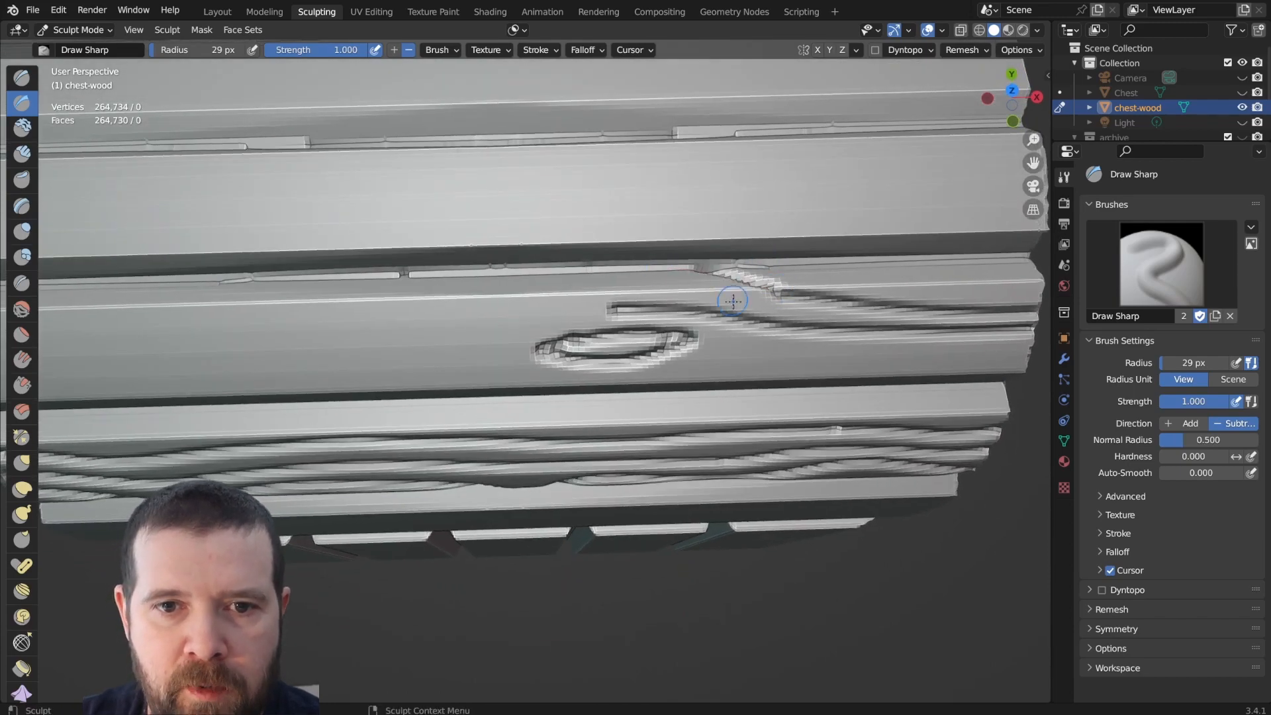
middle_drag(732, 298, 728, 317)
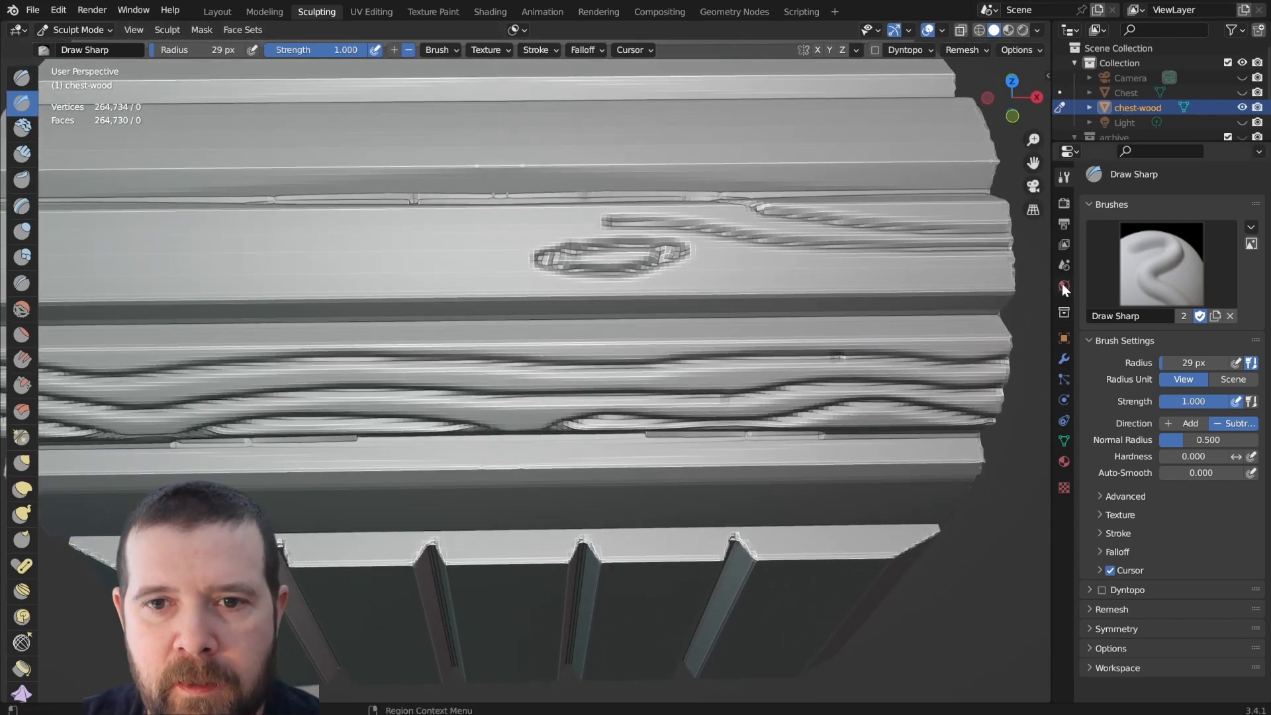
Carve a crack from the plank's right end, curving beneath the knot and rising again towards the left end.
drag(1010, 273, 644, 299)
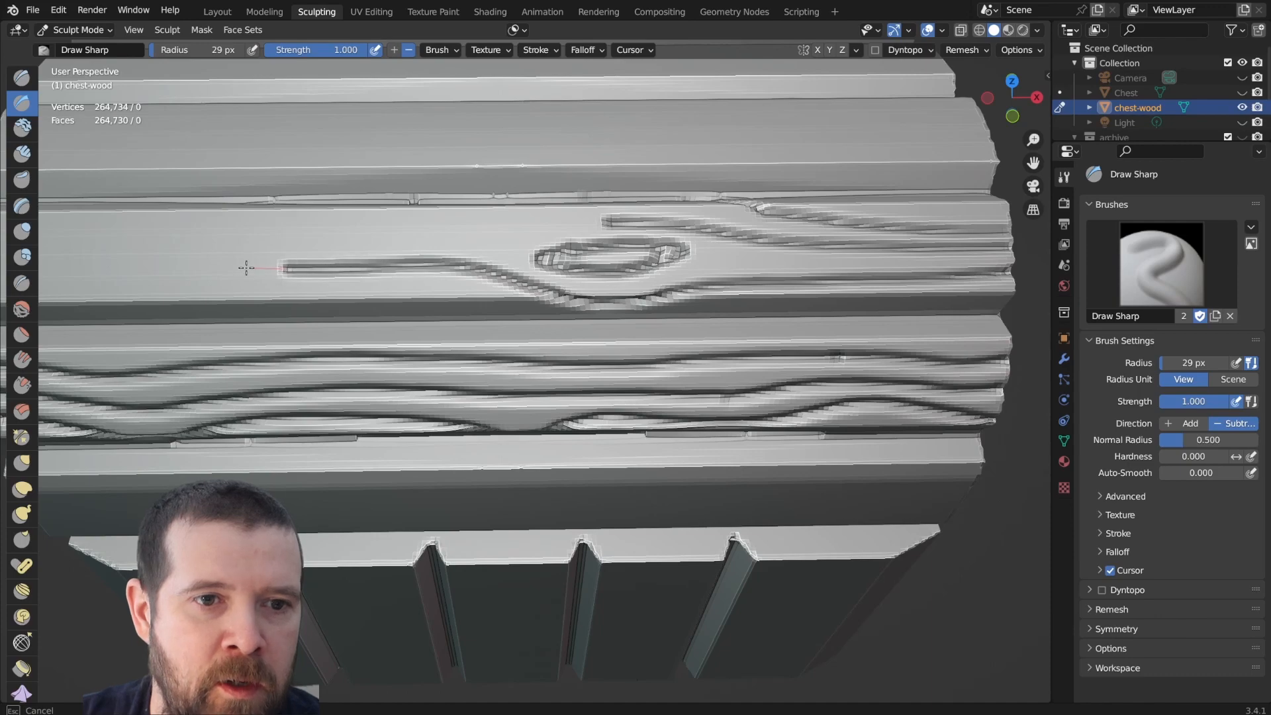
drag(198, 269, 197, 269)
scroll(634, 276, down, 4)
scroll(616, 290, up, 7)
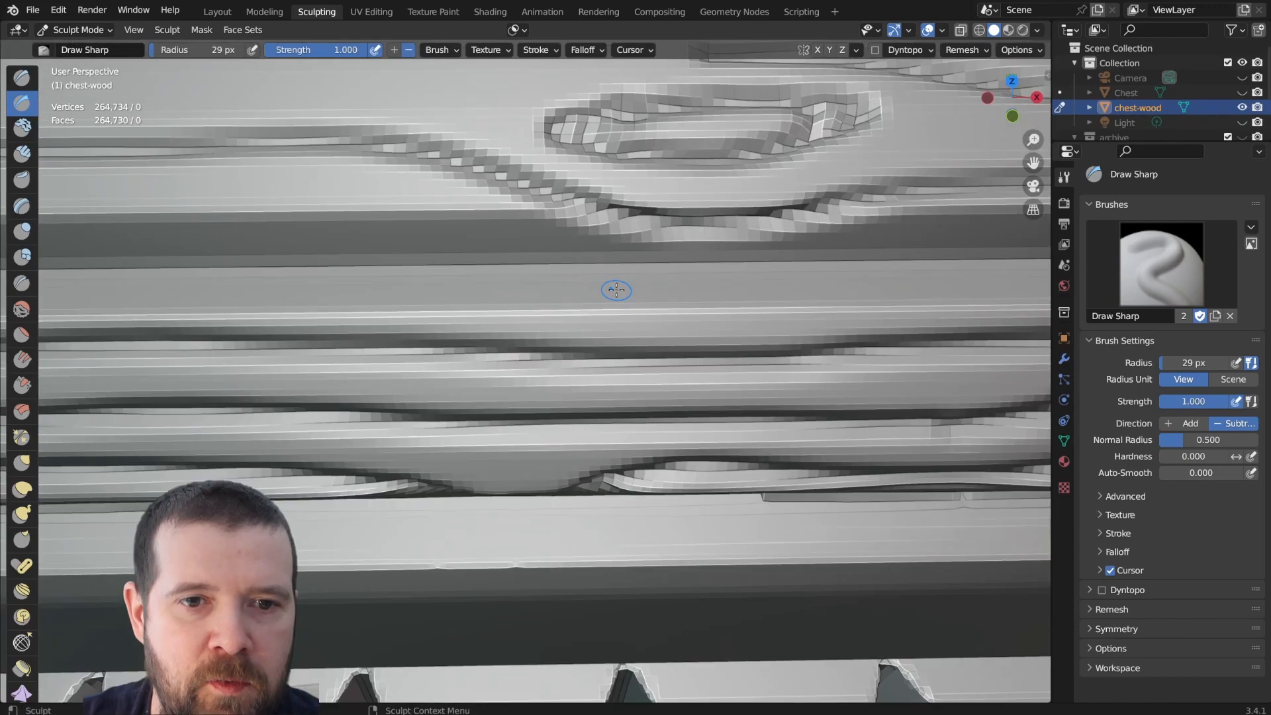
scroll(442, 278, down, 5)
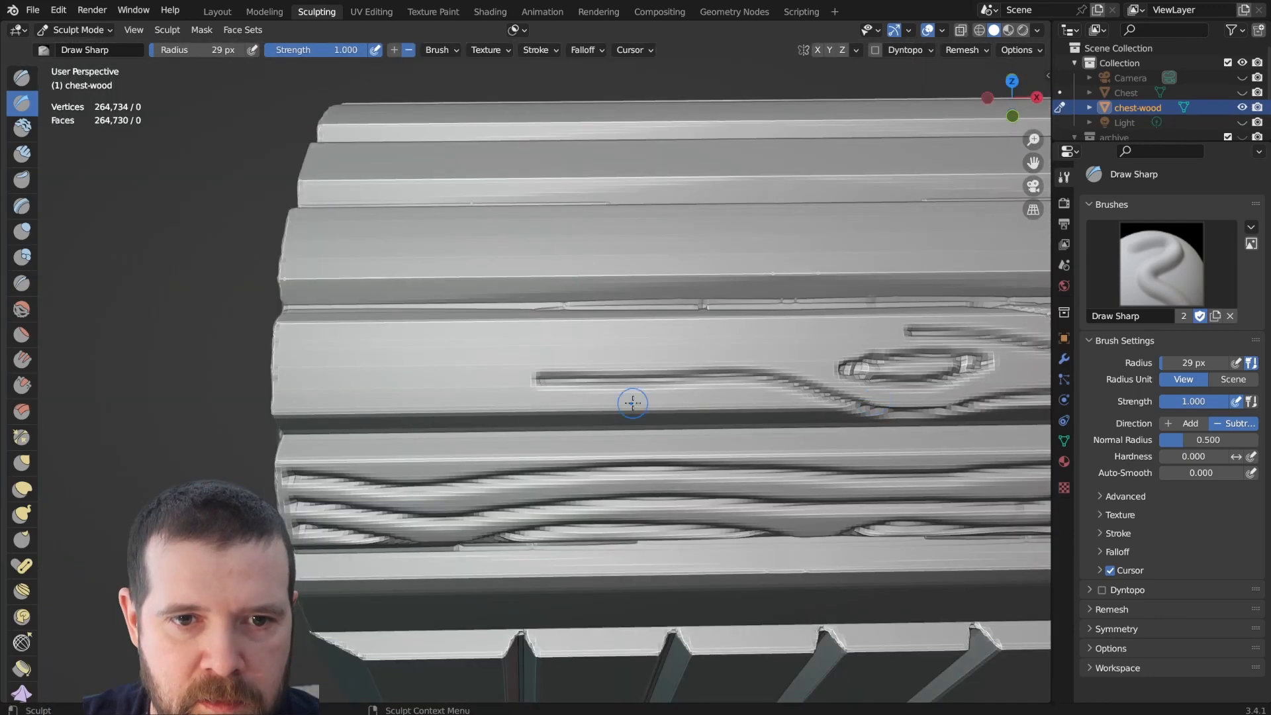
Extend the crack beneath the knot to the plank's left end and carve a wavy crack along the plank's lower edge.
drag(755, 378, 644, 376)
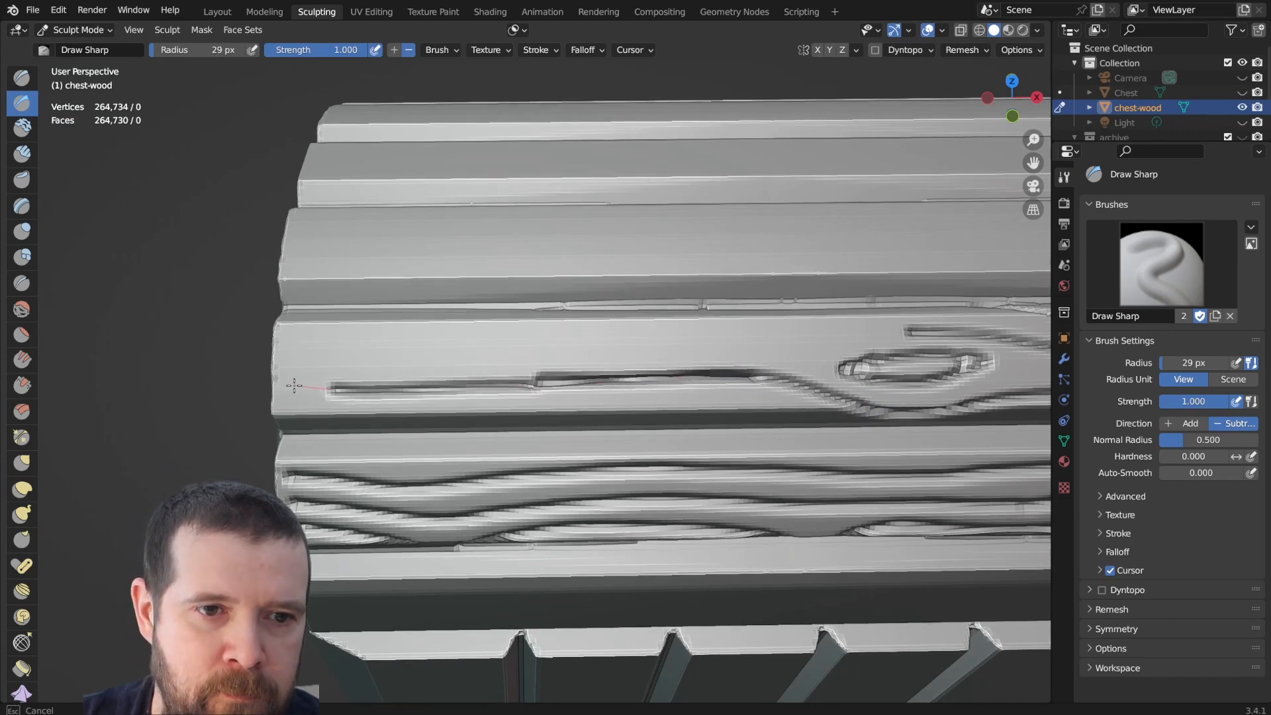
drag(245, 382, 234, 383)
middle_drag(382, 371, 388, 337)
drag(280, 371, 283, 372)
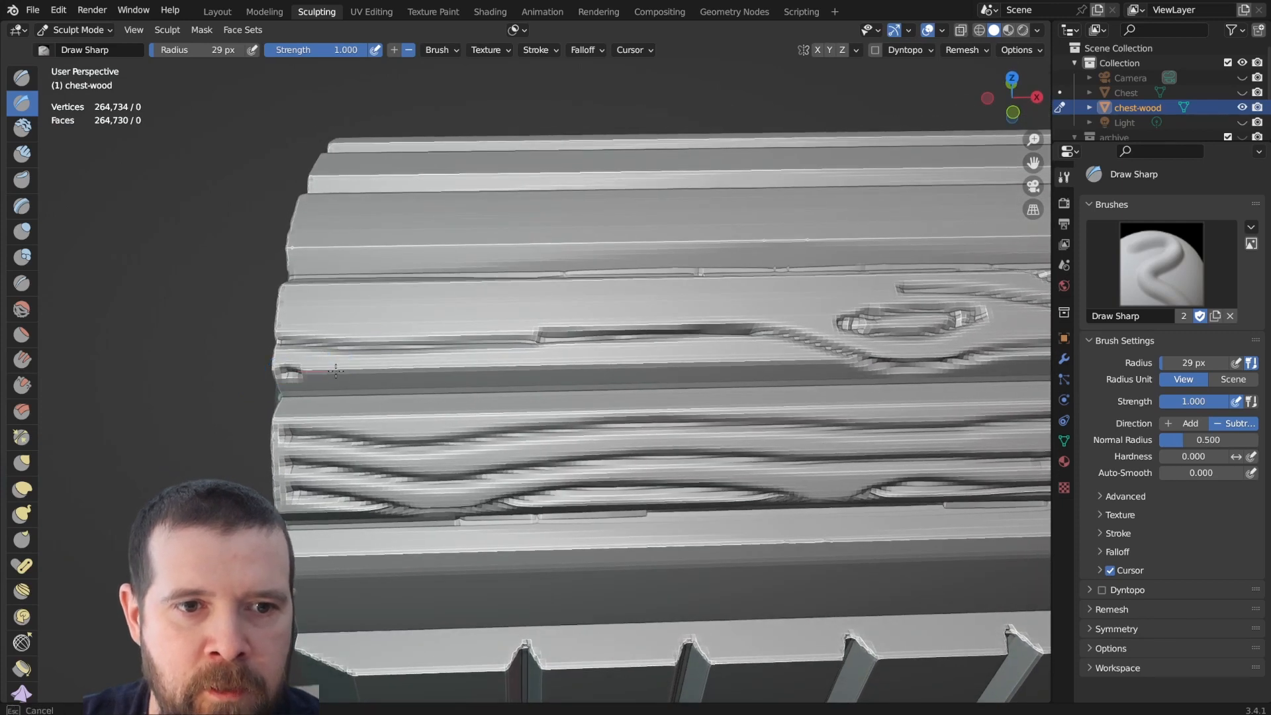
mouse_move(478, 368)
mouse_down()
mouse_move(586, 353)
mouse_move(884, 391)
mouse_up()
mouse_move(884, 391)
middle_down()
mouse_move(821, 374)
mouse_move(812, 388)
mouse_move(836, 382)
mouse_move(855, 341)
mouse_move(929, 313)
middle_up()
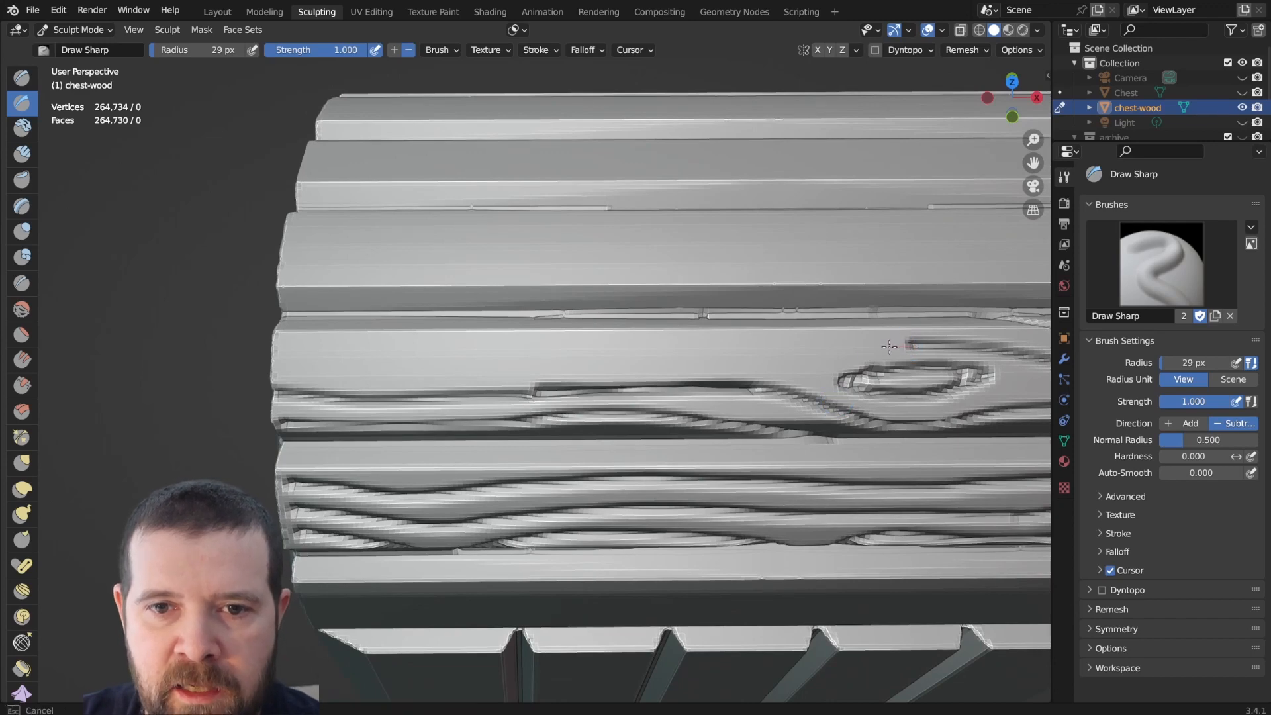
Continue the crack above the knot leftwards, curving down past the knot and along to the plank's left end.
drag(889, 346, 846, 350)
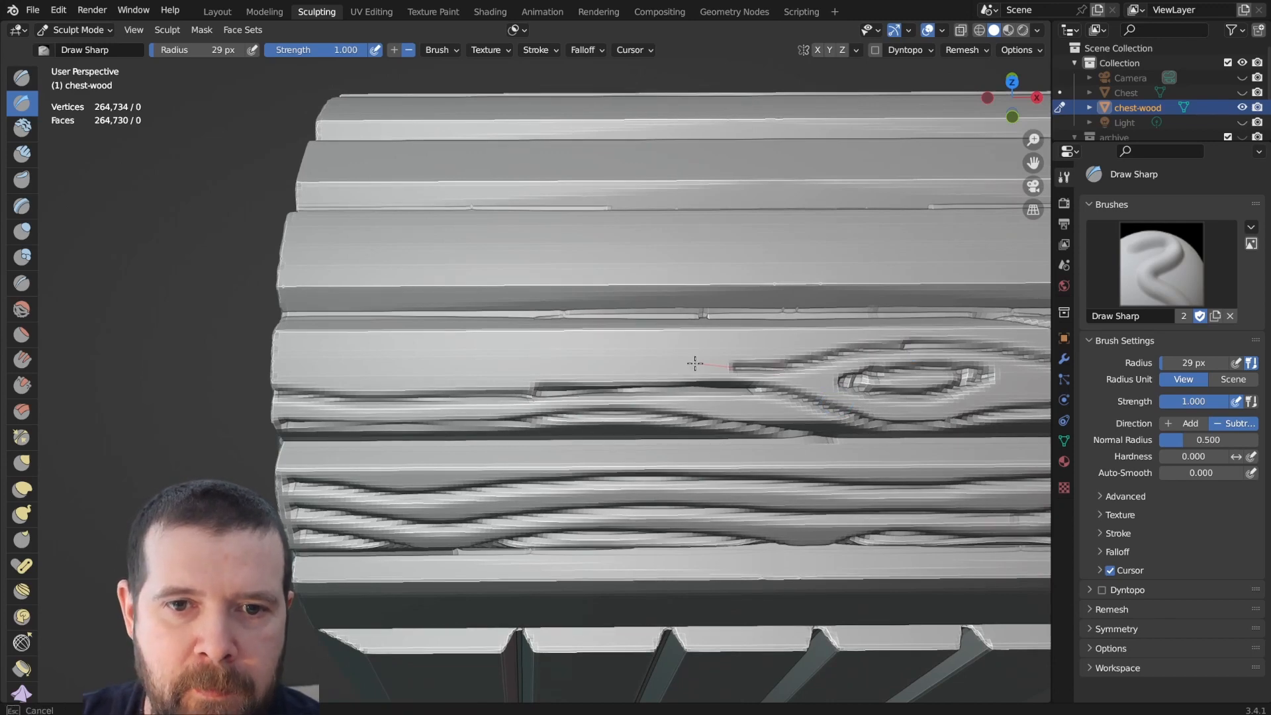
drag(621, 364, 241, 359)
shift+middle_drag(659, 348, 416, 344)
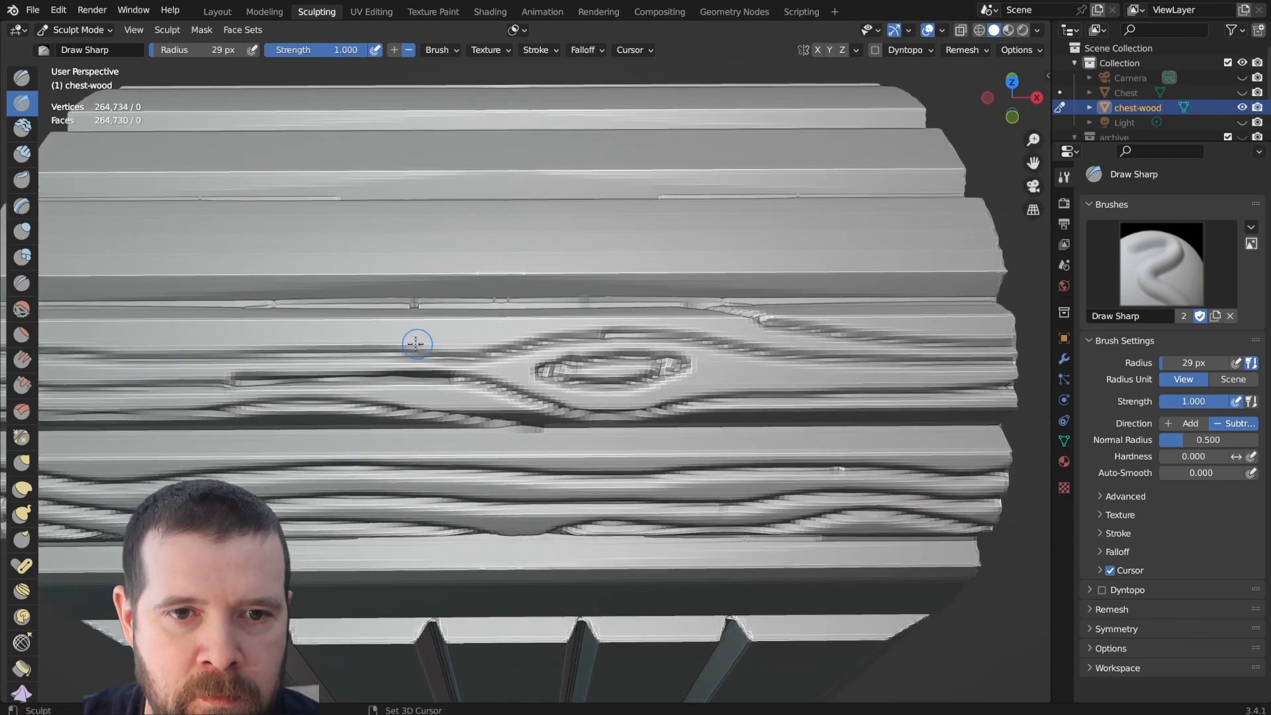
Add short pointed grooves at both ends of the oval knot and check the plank from several angles.
mouse_move(652, 353)
middle_down()
mouse_move(735, 334)
mouse_move(657, 346)
middle_up()
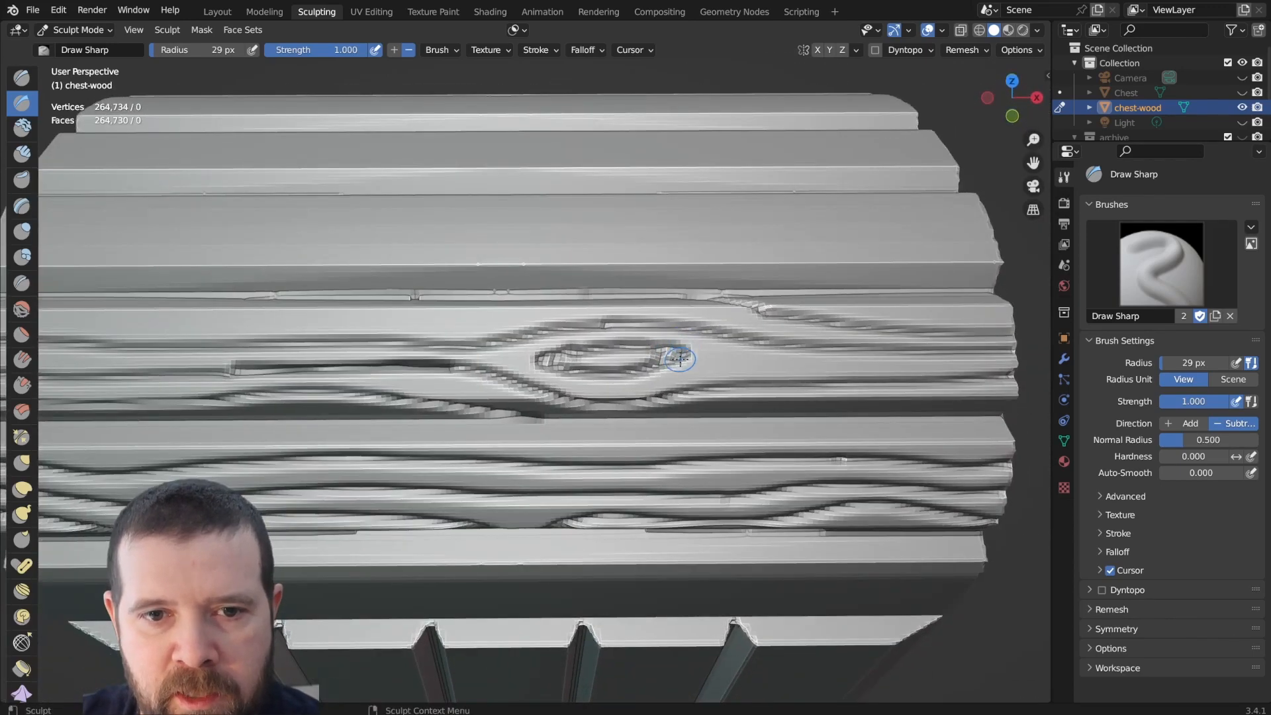
mouse_move(673, 352)
mouse_down()
mouse_move(738, 360)
mouse_move(496, 356)
mouse_up()
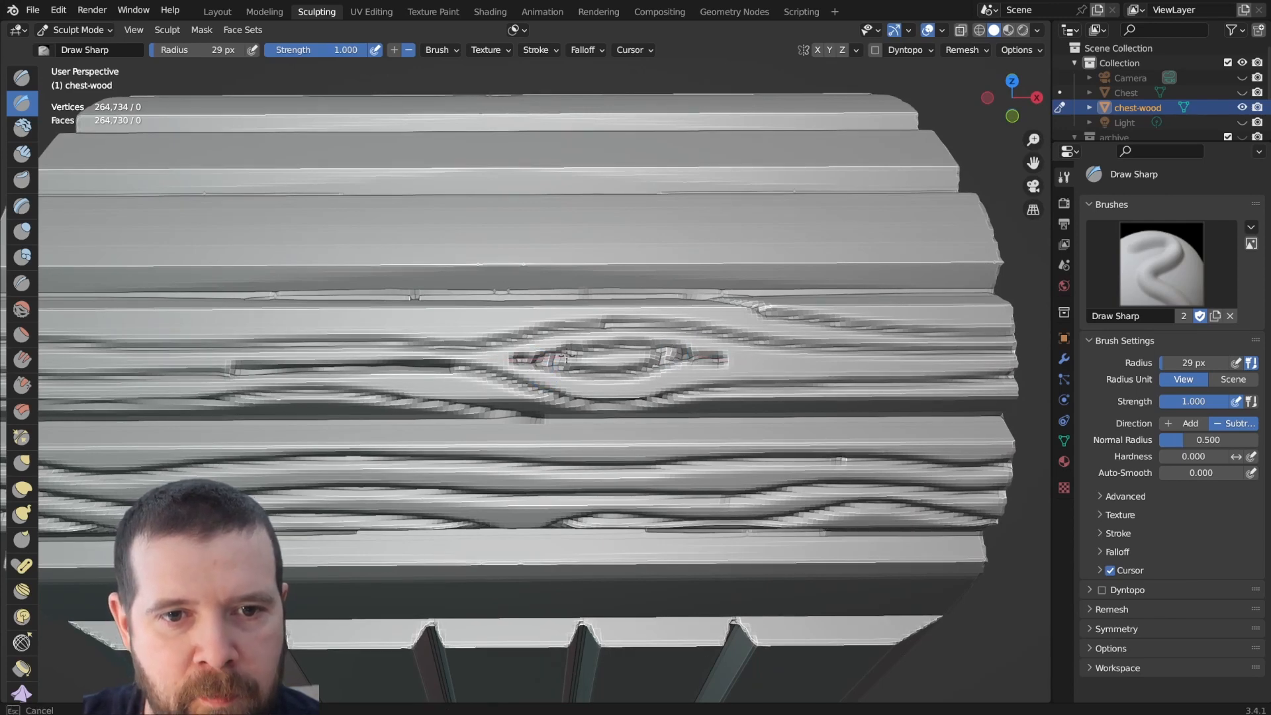
scroll(585, 356, down, 6)
middle_drag(738, 387, 662, 397)
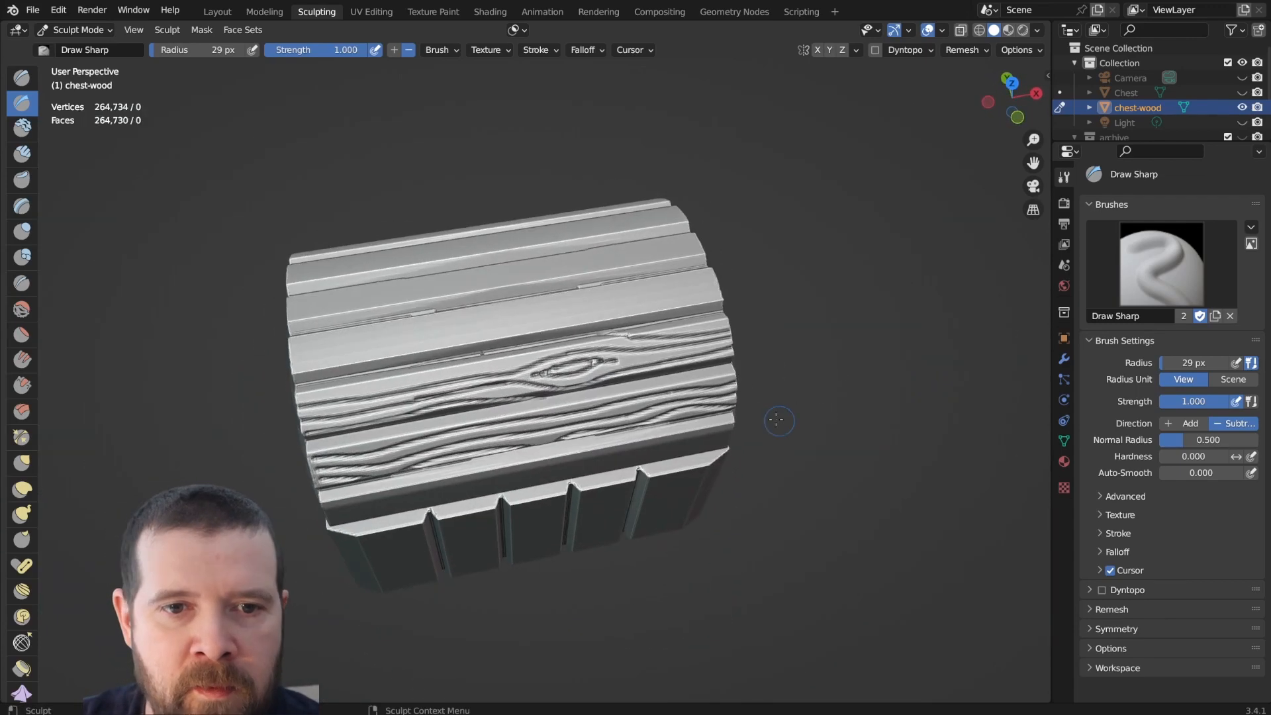
scroll(588, 383, up, 6)
shift+middle_drag(533, 344, 821, 274)
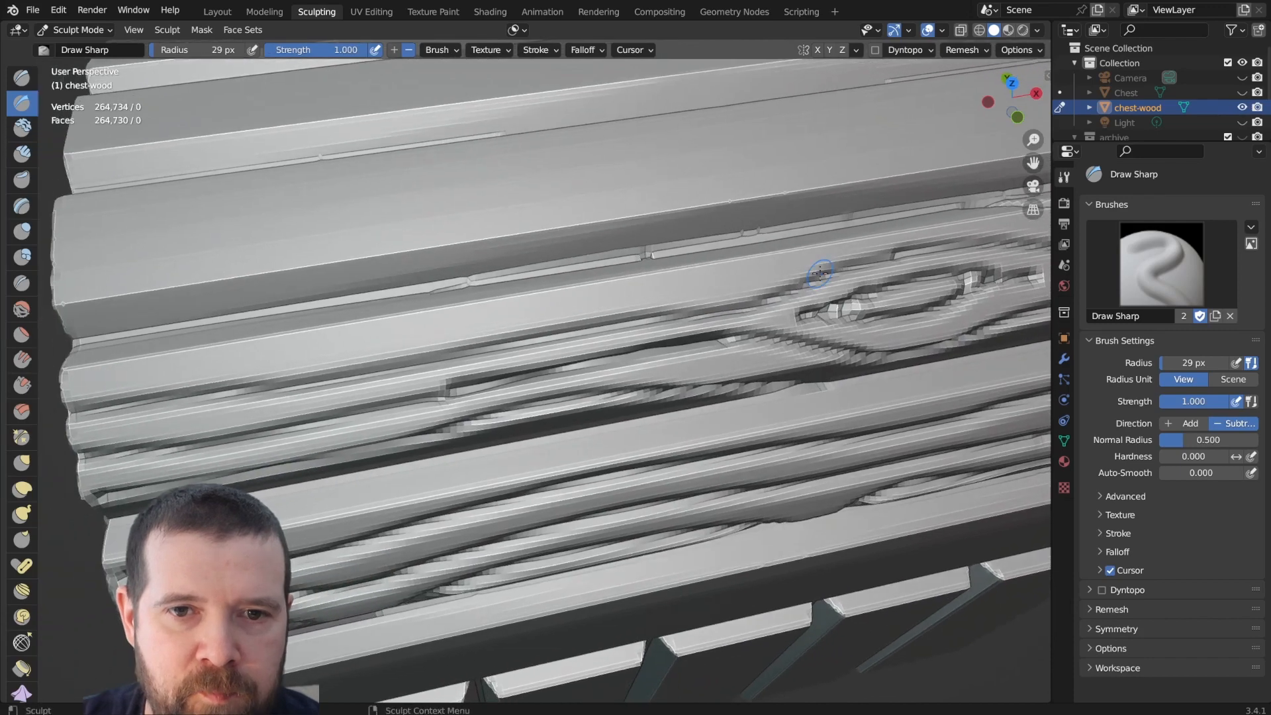
scroll(862, 308, down, 1)
middle_drag(884, 308, 779, 326)
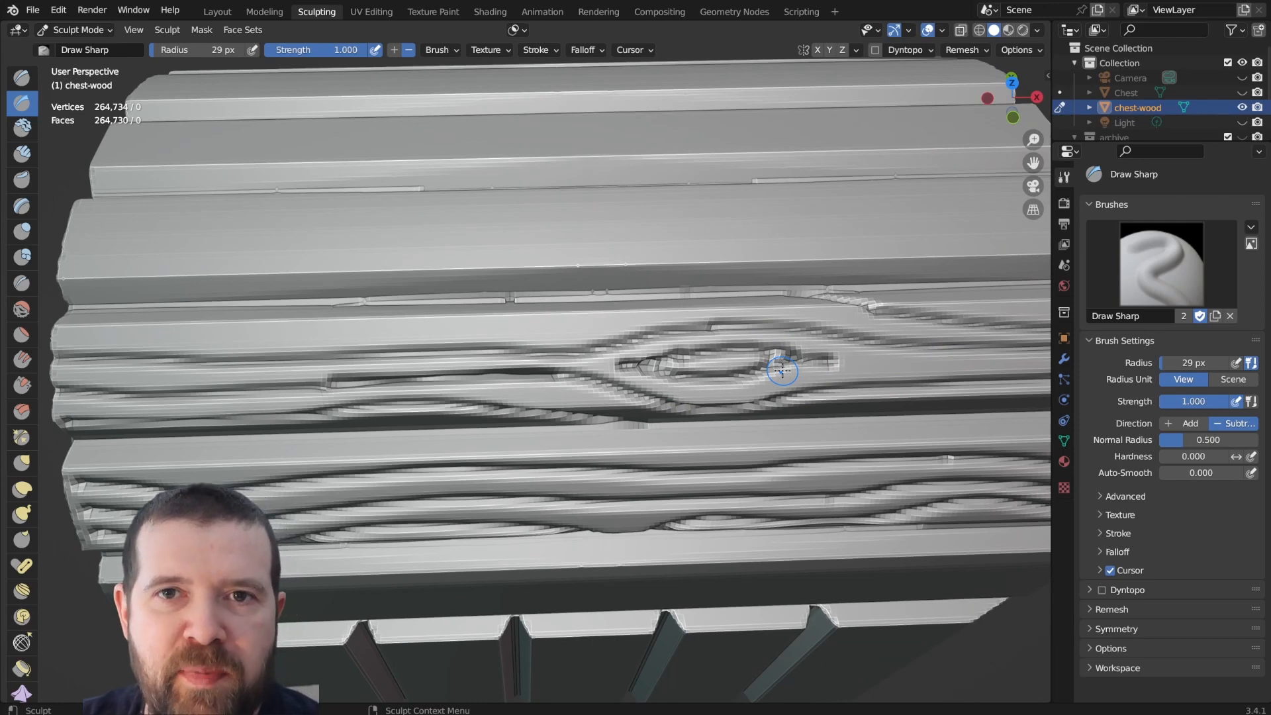
Maximize the viewport and carve a crack from the knot plank's upper edge, curving down and running to its left end.
key(ctrl+space)
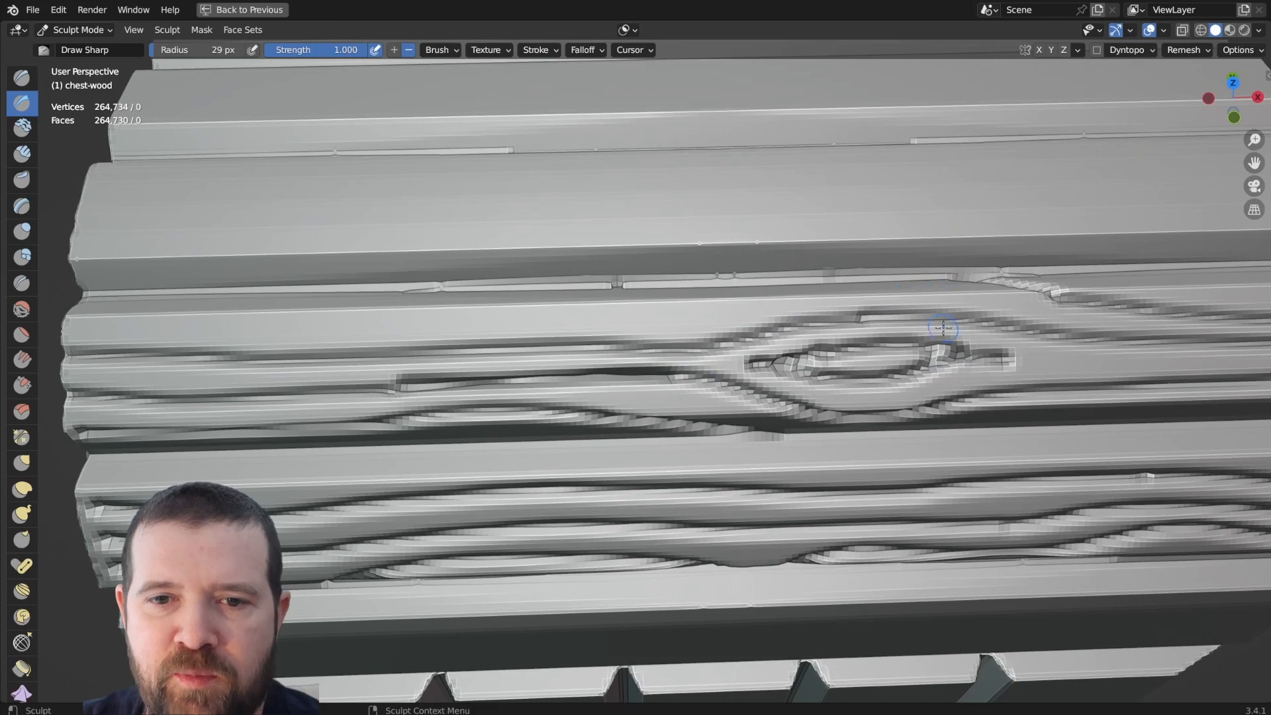
key(ctrl+space)
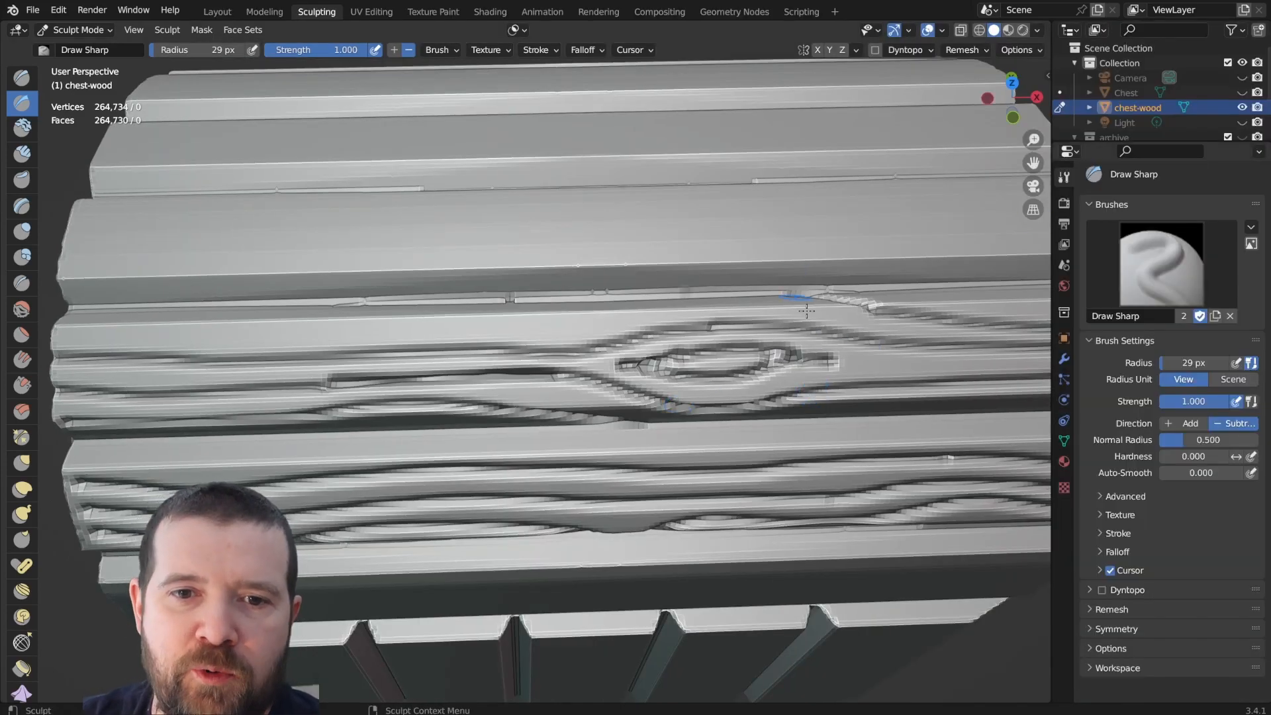
key(ctrl+space)
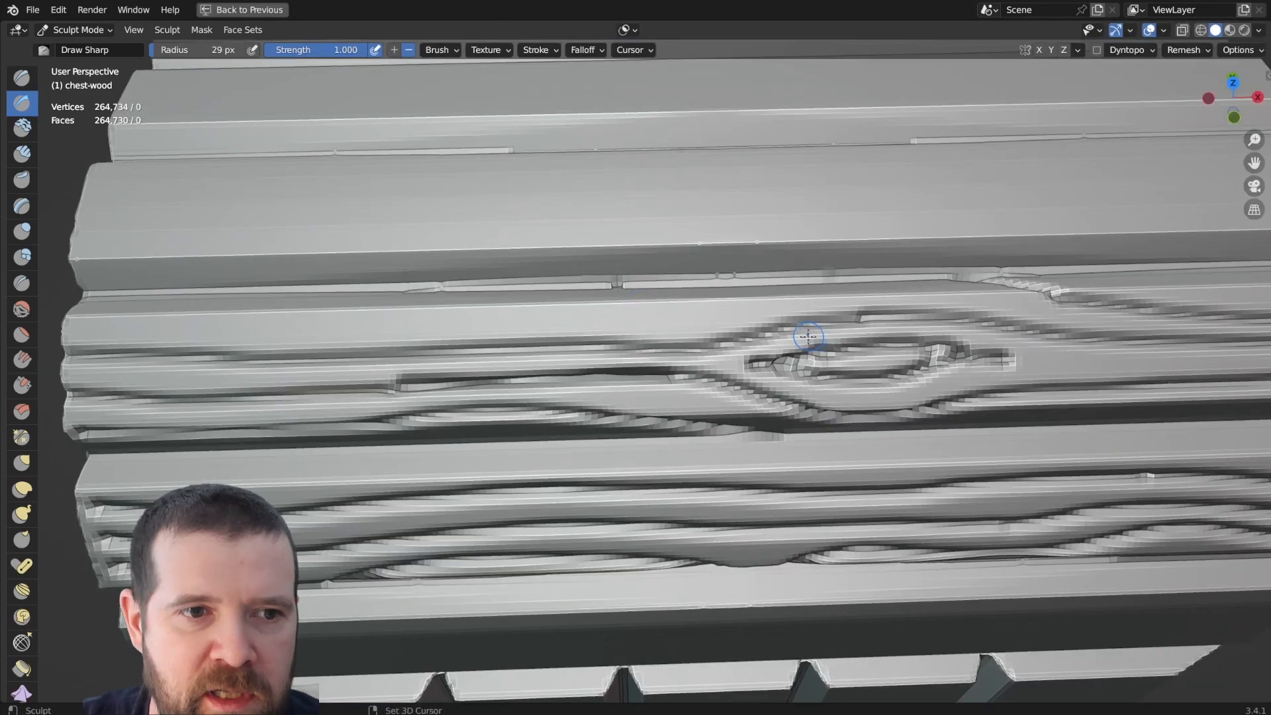
scroll(809, 336, down, 2)
scroll(828, 332, down, 3)
mouse_move(828, 332)
middle_down()
mouse_move(812, 299)
mouse_move(732, 333)
middle_up()
drag(740, 330, 698, 347)
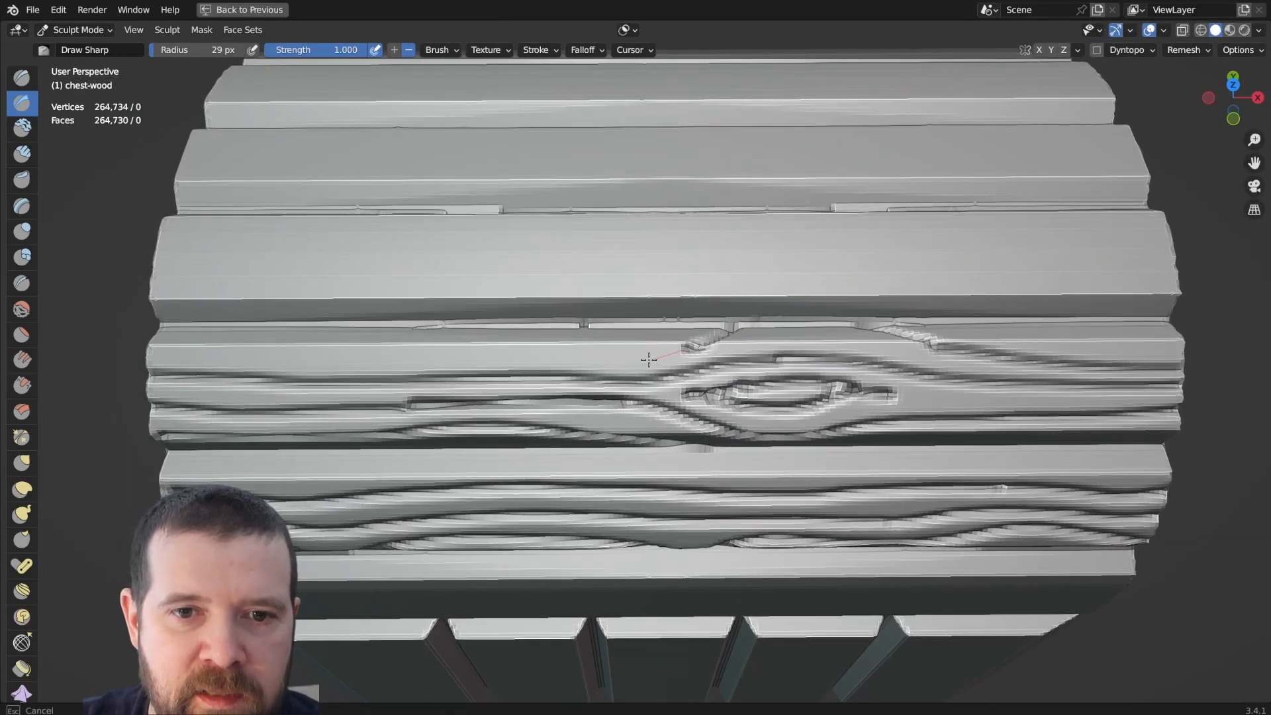
drag(531, 357, 367, 355)
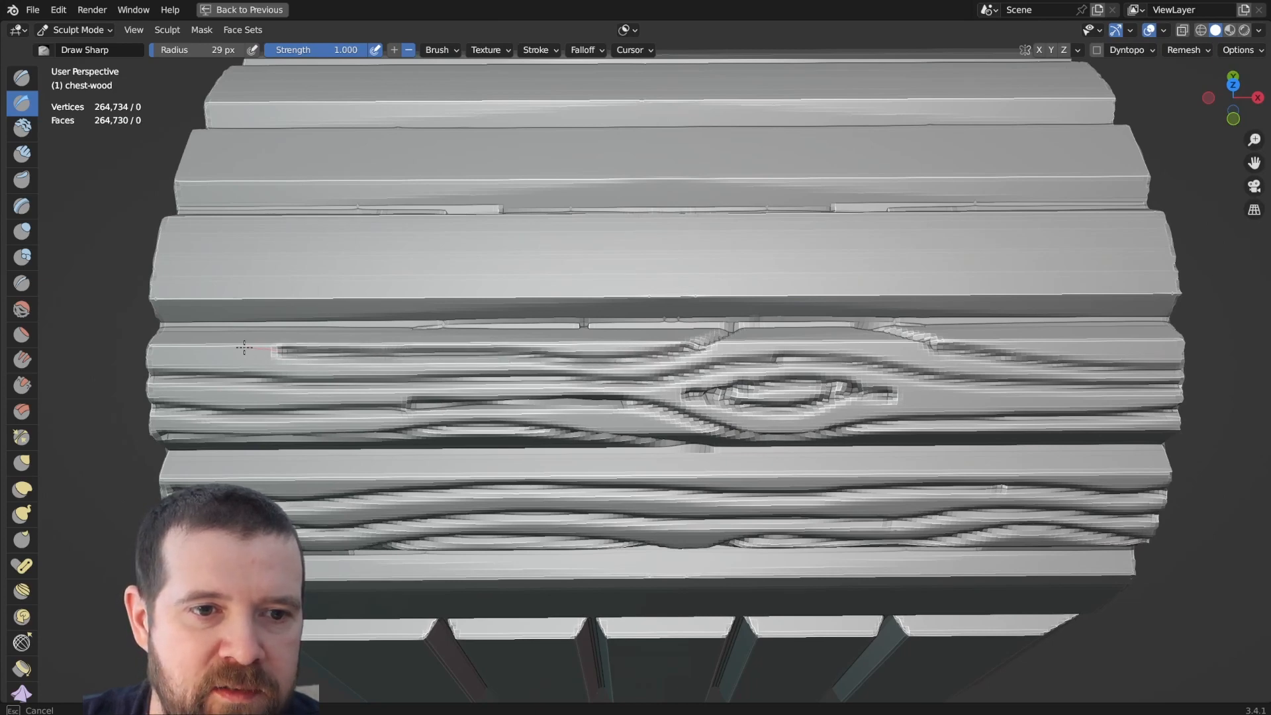
scroll(687, 352, down, 4)
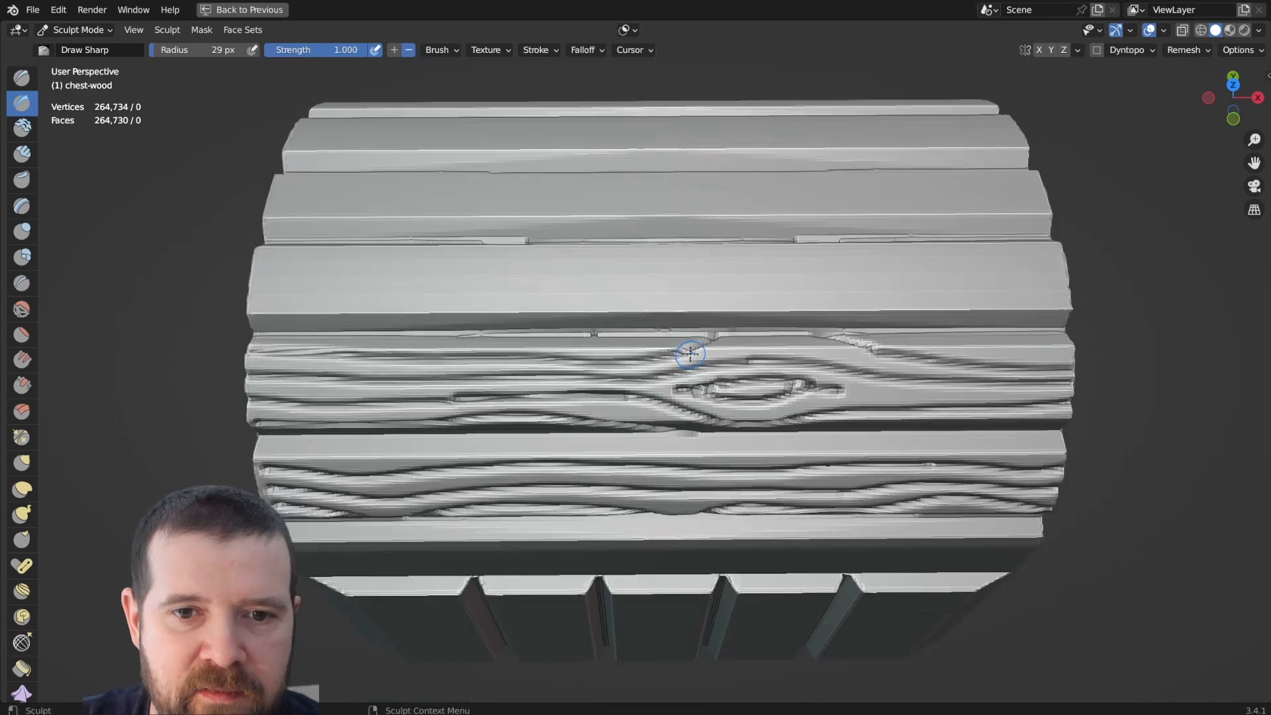
mouse_move(704, 397)
middle_down()
mouse_move(618, 331)
mouse_move(718, 368)
mouse_move(722, 421)
middle_up()
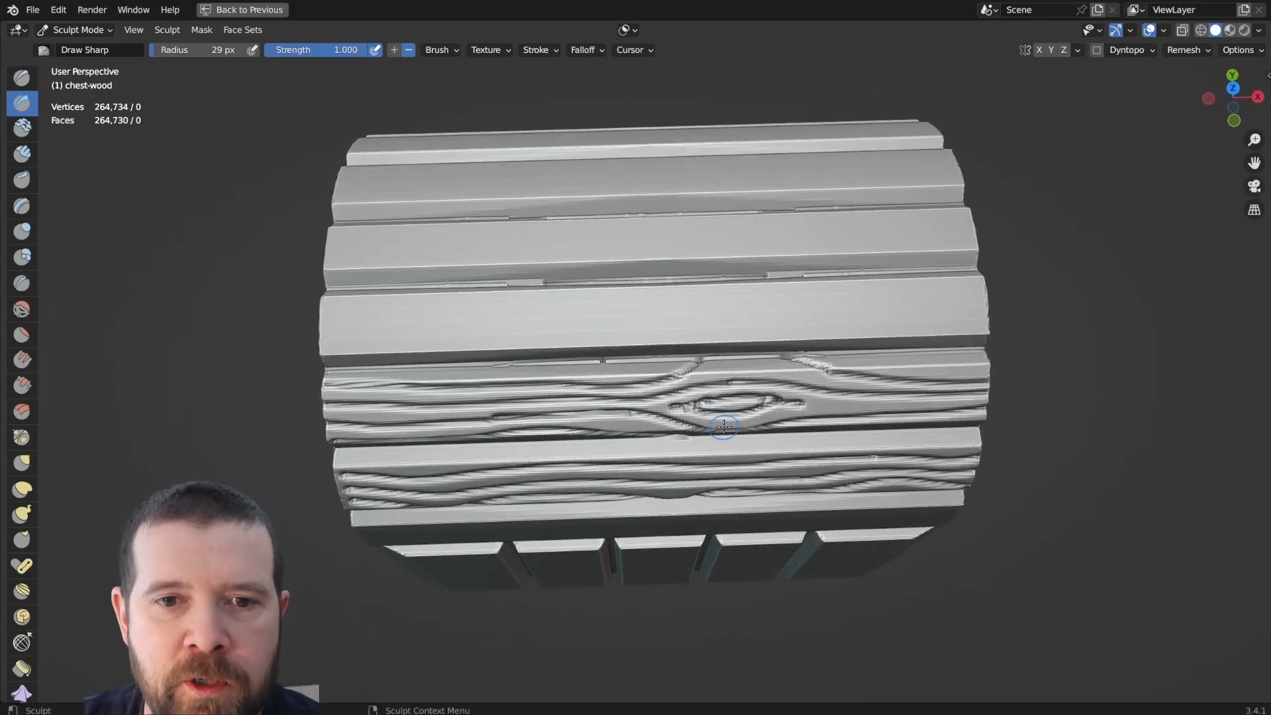
Carve a crack along the lower edge of the lid plank above the knot plank, from its right end to the middle.
scroll(721, 420, up, 5)
scroll(524, 353, down, 3)
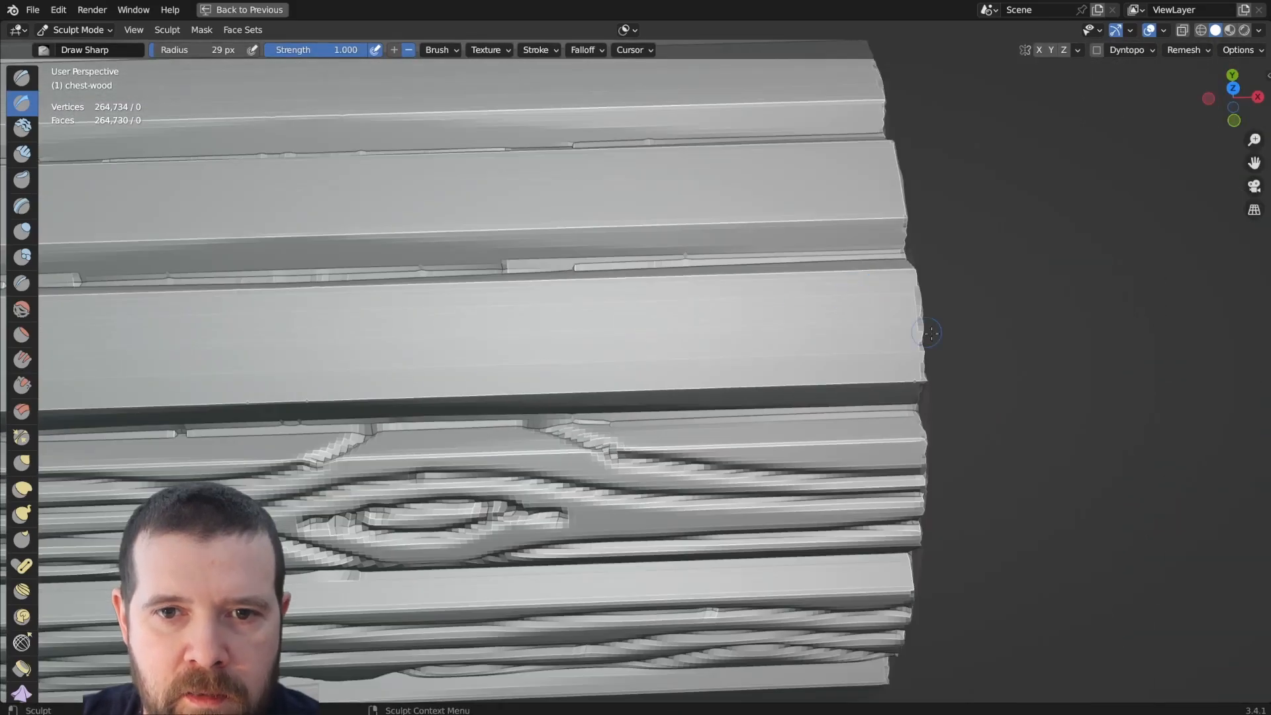
middle_drag(926, 320, 918, 303)
mouse_move(914, 387)
mouse_down()
mouse_move(264, 329)
mouse_move(286, 334)
mouse_up()
shift+middle_drag(414, 363, 613, 359)
scroll(613, 359, down, 2)
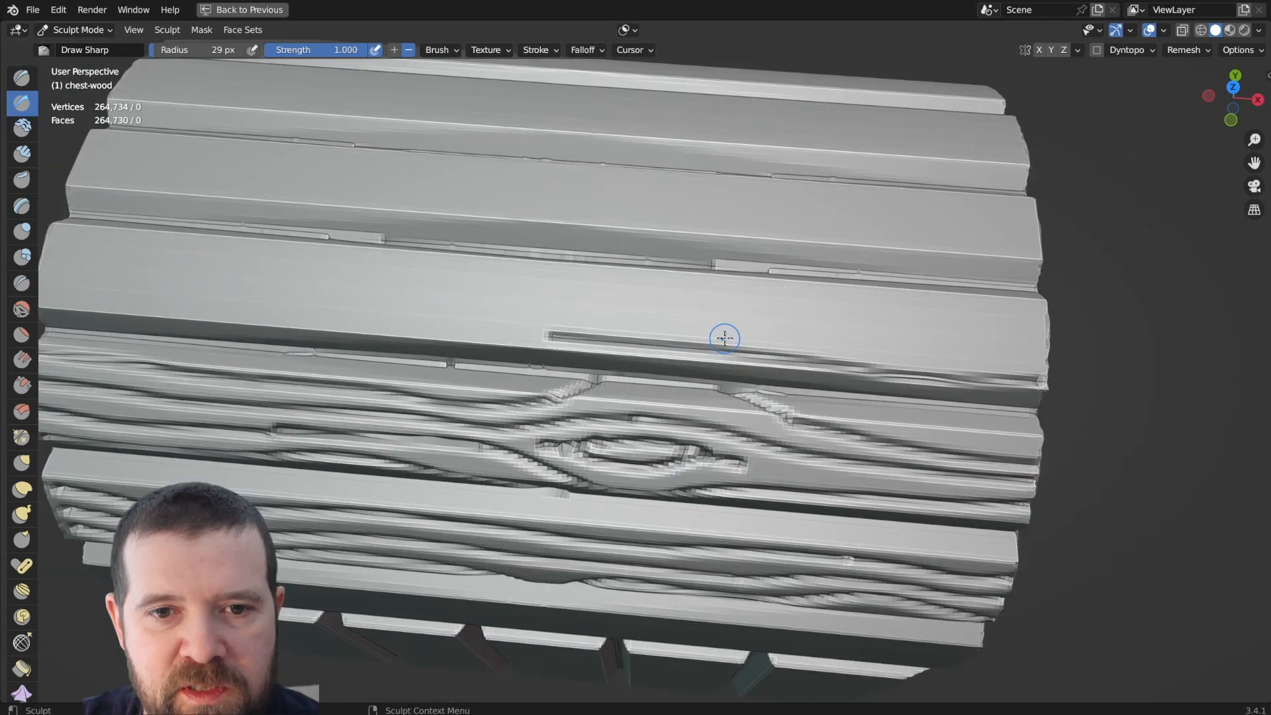
Fill the rest of the lid plank above the knot plank with wavy cracks running to both of its ends.
shift+middle_drag(720, 335, 830, 337)
drag(683, 327, 388, 331)
drag(268, 307, 102, 289)
mouse_move(237, 273)
mouse_down()
mouse_move(377, 295)
mouse_move(548, 287)
mouse_move(1185, 346)
mouse_move(1186, 326)
mouse_up()
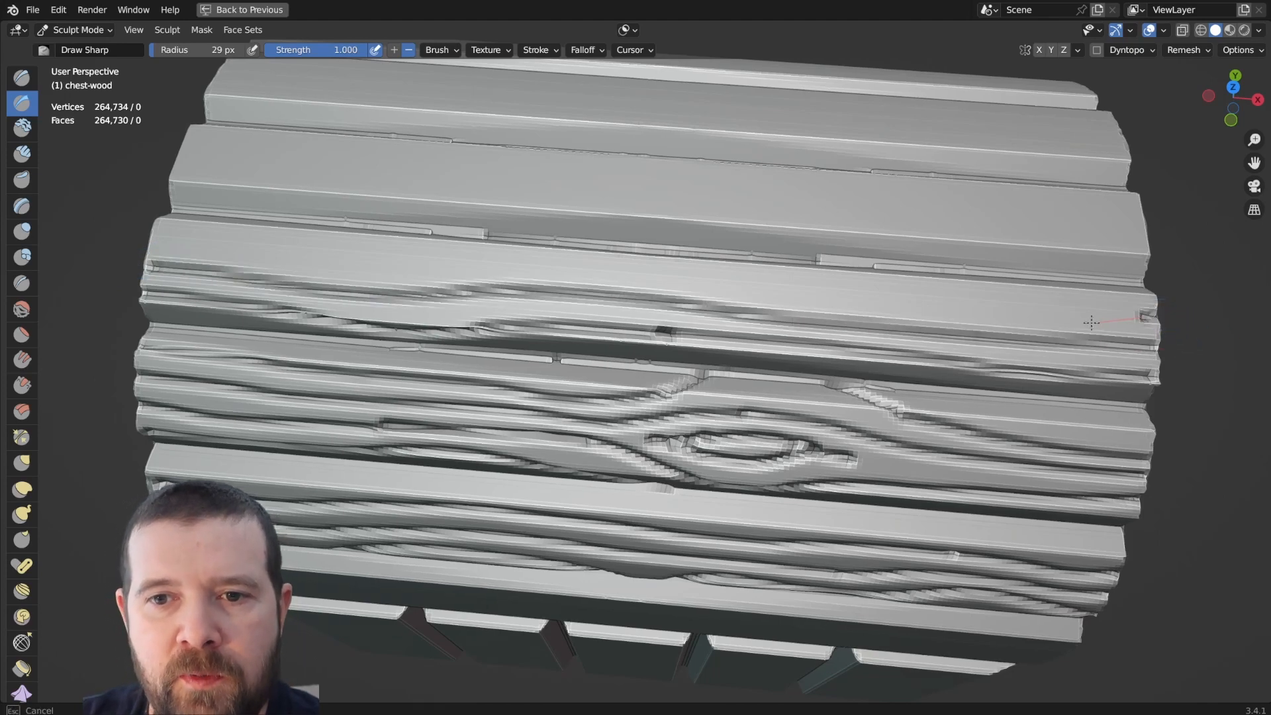
mouse_move(960, 308)
mouse_down()
mouse_move(591, 266)
mouse_move(245, 253)
mouse_up()
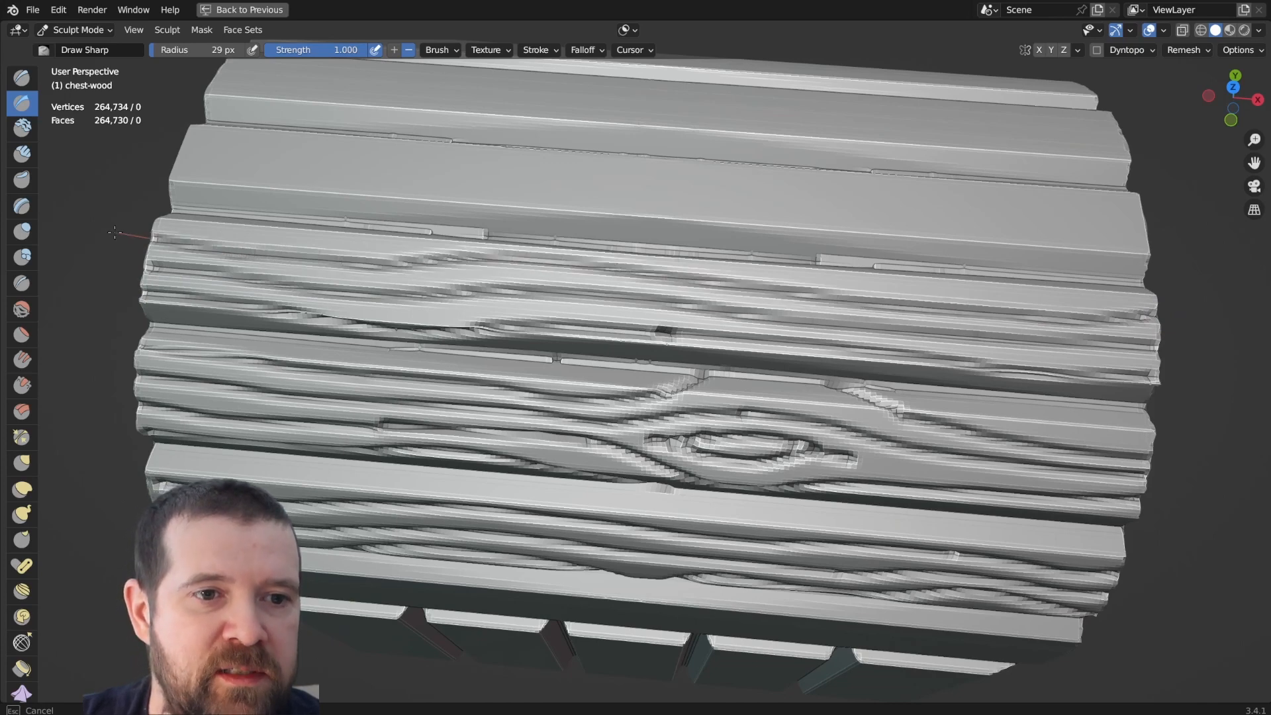
drag(292, 233, 365, 237)
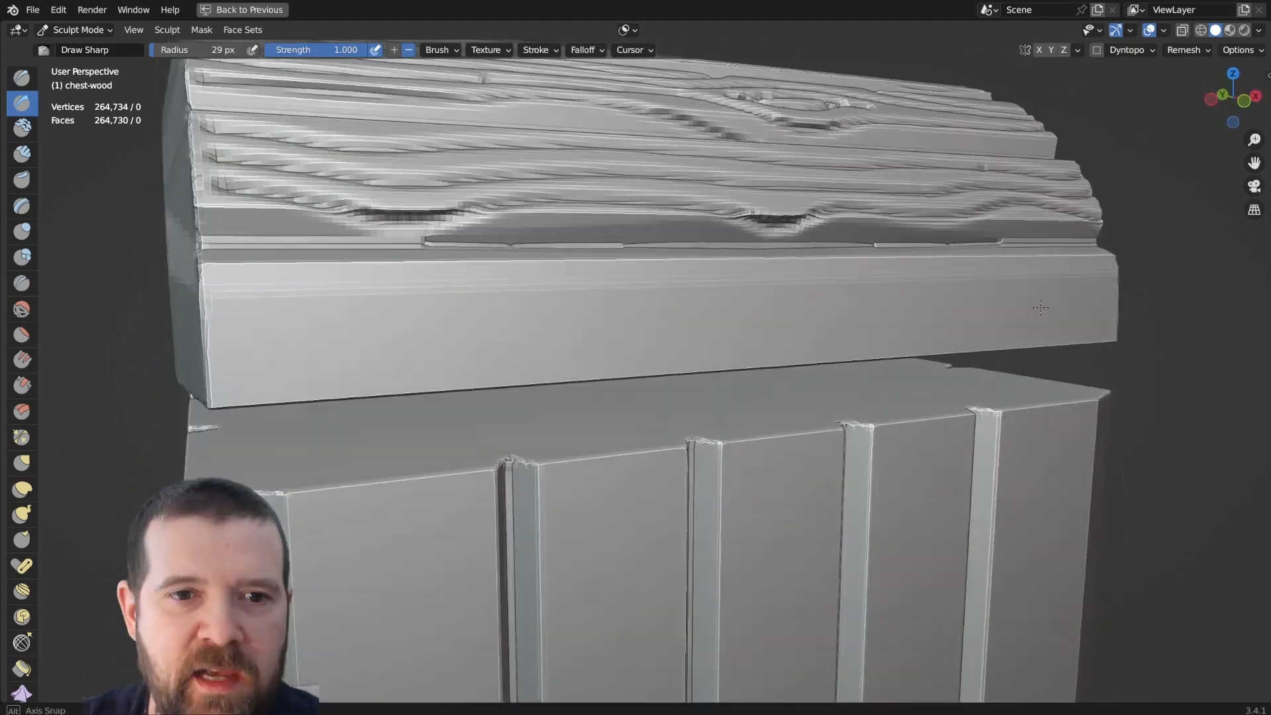
Carve wavy cracks along the full length of the lid's lowest front plank.
drag(118, 300, 1166, 323)
drag(1175, 297, 980, 277)
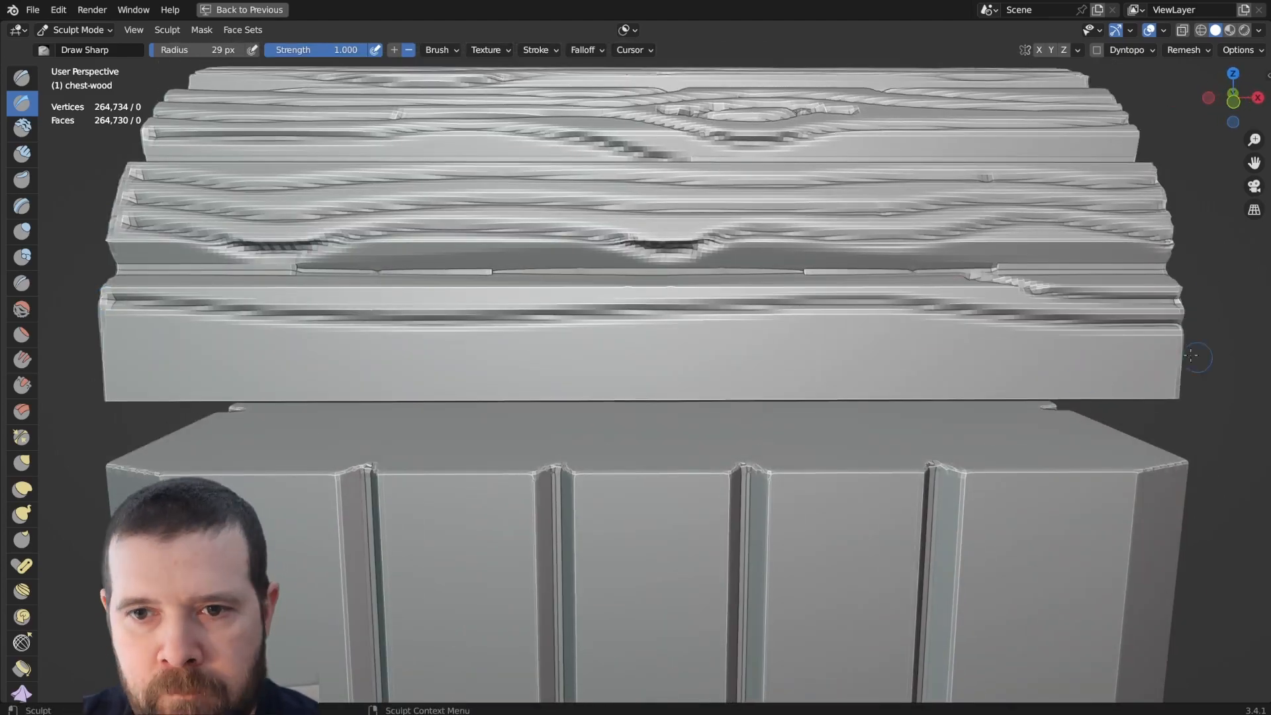
drag(1188, 355, 106, 347)
mouse_move(106, 377)
mouse_down()
mouse_move(351, 396)
mouse_move(1093, 391)
mouse_up()
Carve lengthwise wavy cracks into the next smooth plank near the top of the lid.
middle_drag(729, 298, 728, 517)
drag(1096, 310, 149, 316)
drag(153, 346, 613, 329)
drag(676, 357, 1119, 347)
drag(1119, 377, 149, 371)
Carve a lengthwise crack and a small elongated knot into the next plank on the lid's back side.
middle_drag(662, 315, 1003, 313)
mouse_move(165, 337)
mouse_down()
mouse_move(1107, 337)
mouse_move(159, 379)
mouse_up()
drag(164, 405, 1131, 371)
drag(243, 397, 365, 394)
Carve cracks along the third-lowest back lid plank and sculpt two elongated knots between them.
scroll(596, 384, down, 5)
middle_drag(623, 404, 619, 377)
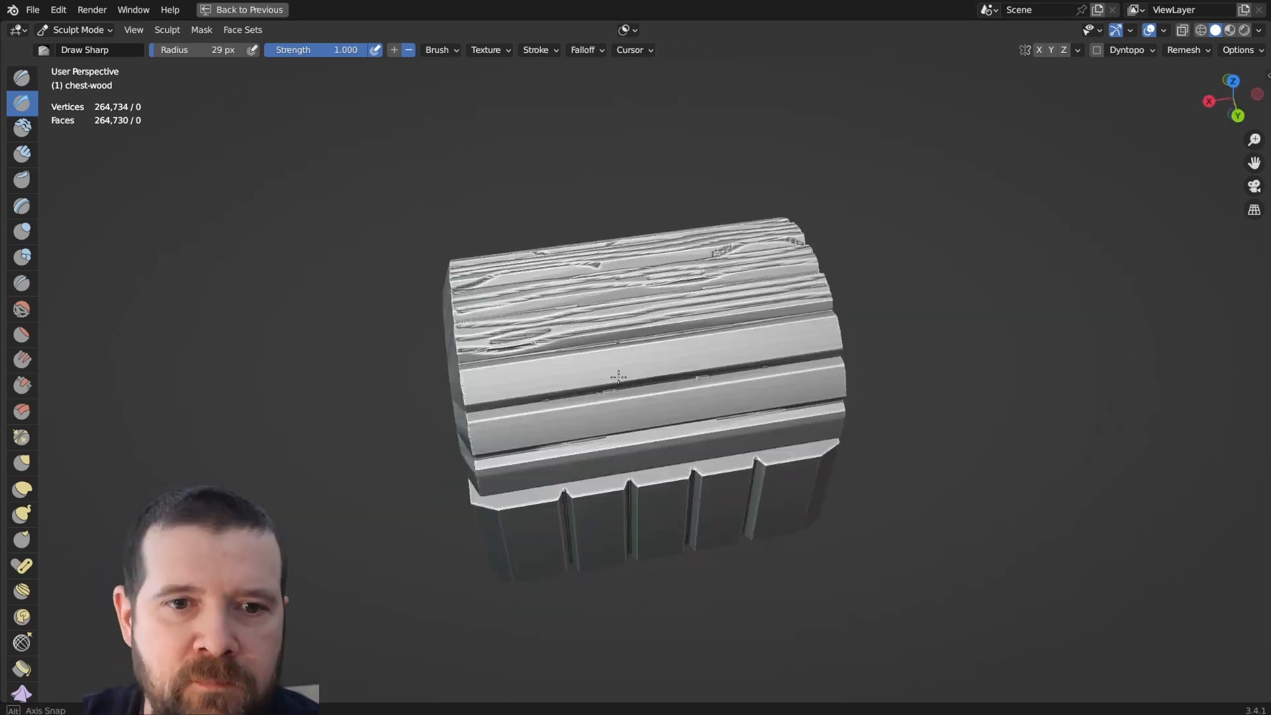
scroll(618, 378, up, 5)
drag(162, 307, 1129, 316)
mouse_move(1129, 337)
mouse_down()
mouse_move(158, 325)
mouse_move(1129, 359)
mouse_up()
drag(331, 334, 500, 335)
drag(577, 329, 757, 329)
Carve three wavy cracks along the full length of the second-lowest back lid plank.
mouse_move(629, 437)
middle_down()
mouse_move(624, 398)
mouse_move(633, 420)
middle_up()
drag(173, 394, 1135, 346)
mouse_move(1135, 389)
mouse_down()
mouse_move(592, 420)
mouse_move(165, 425)
mouse_up()
drag(1136, 416, 169, 457)
scroll(837, 428, down, 3)
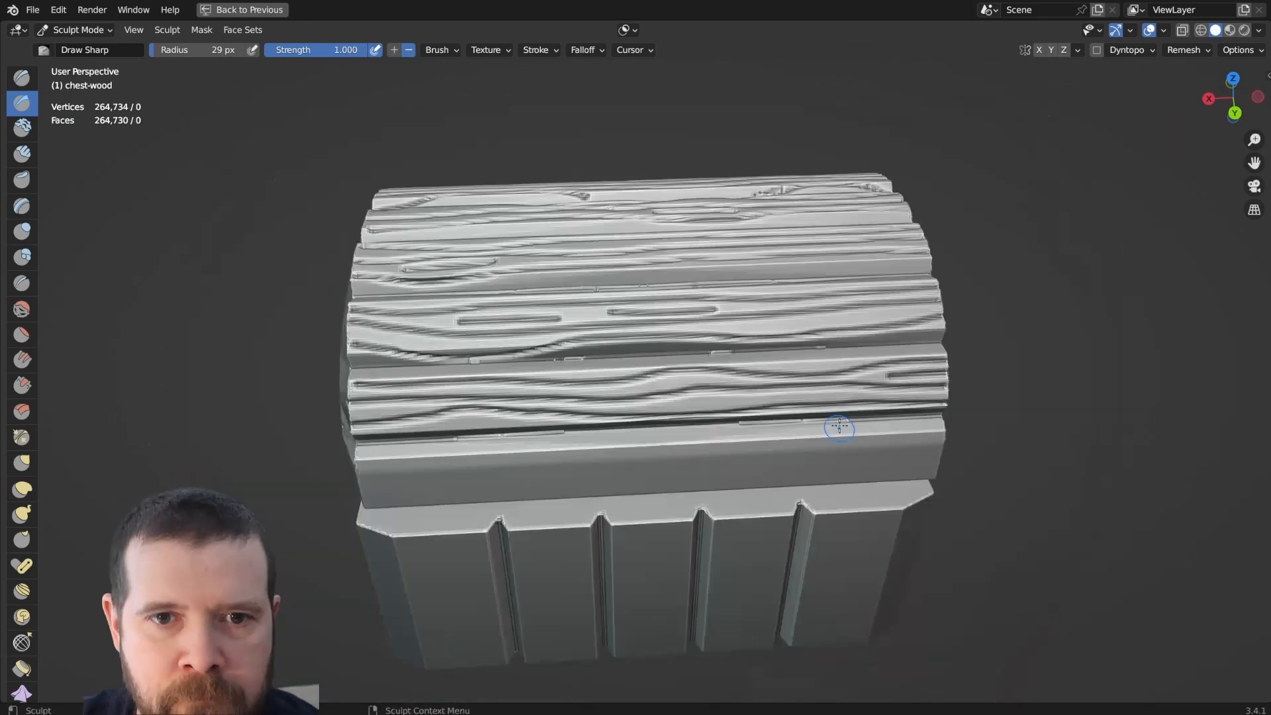
Carve lengthwise cracks into the lid's lowest back plank.
middle_drag(837, 429, 825, 391)
scroll(824, 391, up, 3)
drag(136, 337, 1106, 338)
mouse_move(1092, 361)
mouse_down()
mouse_move(133, 374)
mouse_move(1049, 401)
mouse_up()
Carve vertical wood grain cracks into the left plank of the lid's end face.
middle_drag(816, 353, 741, 338)
scroll(741, 338, up, 5)
mouse_move(497, 235)
mouse_down()
mouse_move(488, 456)
mouse_move(456, 456)
mouse_up()
drag(413, 263, 425, 448)
drag(534, 249, 517, 185)
Carve vertical wavy cracks into the middle and right planks of the same lid end face.
drag(583, 206, 566, 471)
drag(623, 189, 632, 424)
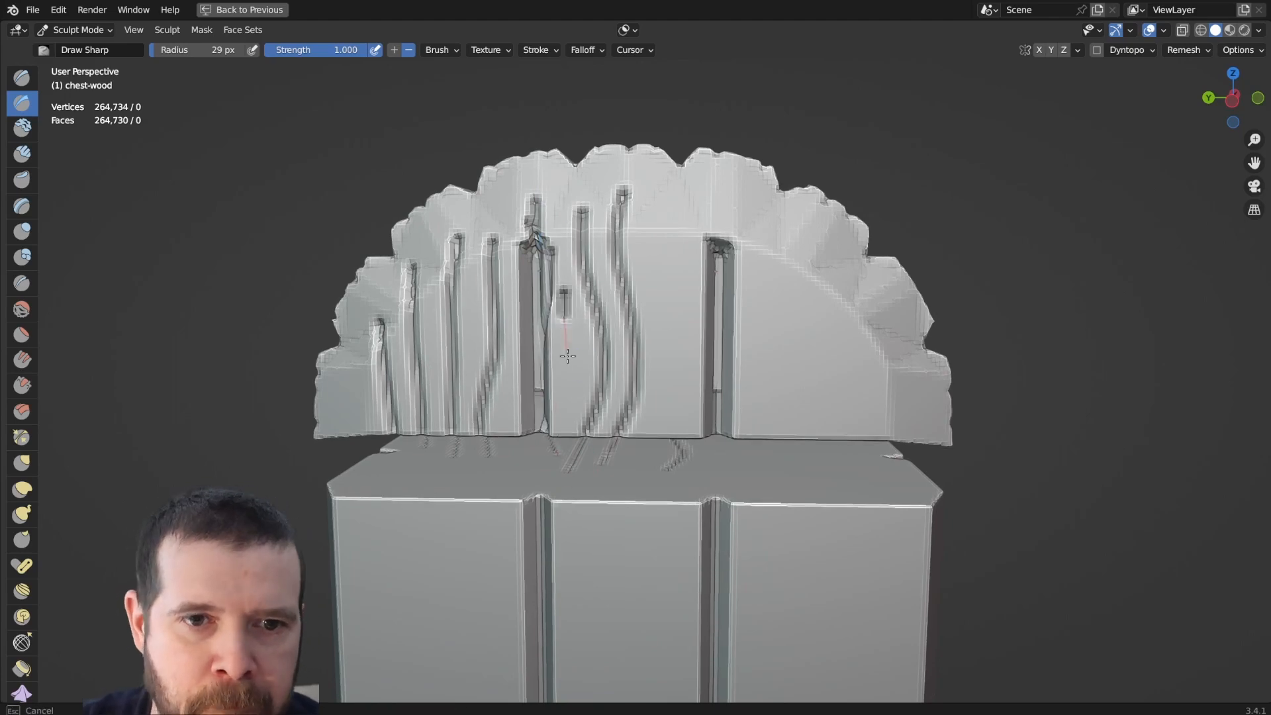
drag(567, 356, 560, 417)
drag(670, 189, 644, 510)
drag(761, 218, 755, 440)
drag(801, 235, 795, 441)
drag(836, 261, 831, 438)
drag(868, 301, 881, 438)
Restore the normal viewport layout and carve four vertical cracks into the left plank of the lid's opposite end face.
key(ctrl+space)
middle_drag(903, 323, 442, 334)
scroll(442, 334, up, 7)
drag(229, 267, 213, 445)
drag(256, 264, 247, 445)
drag(292, 221, 288, 445)
drag(334, 192, 325, 448)
Carve curved cracks around an elongated knot in the opposite end face's middle plank and vertical cracks in its right plank.
drag(427, 191, 464, 469)
drag(505, 173, 497, 478)
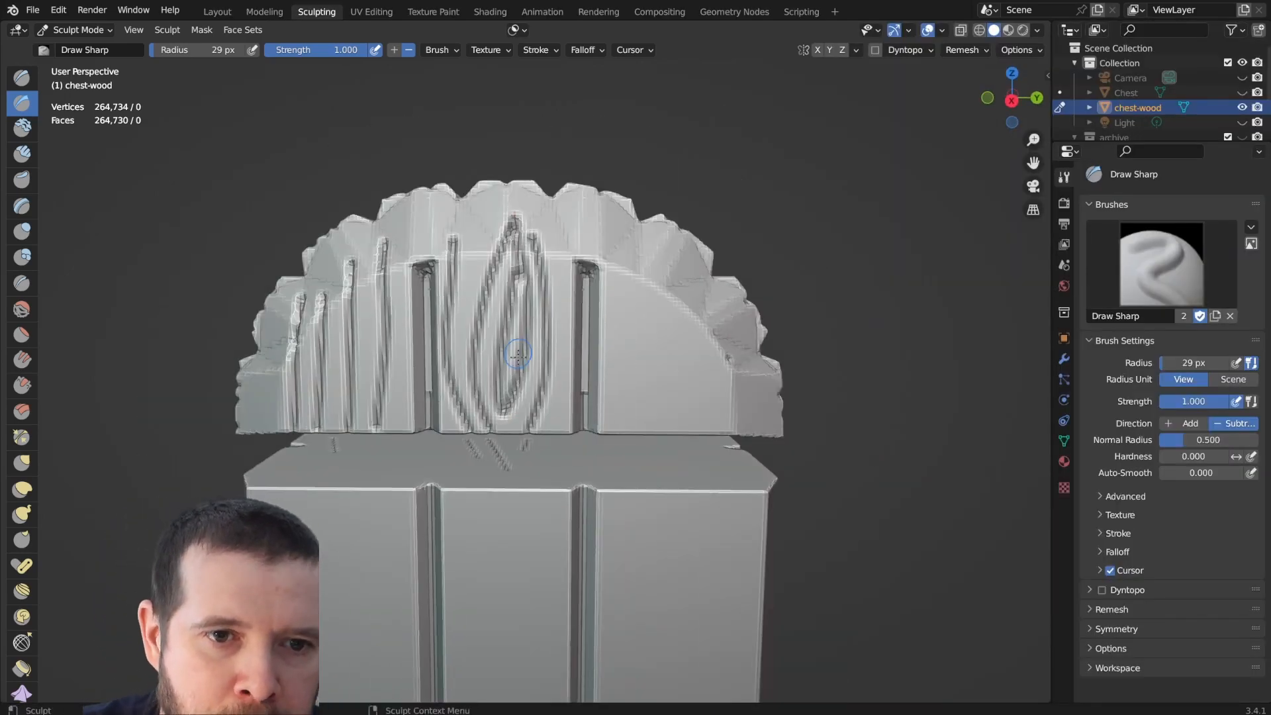
drag(626, 237, 622, 449)
drag(662, 261, 659, 455)
drag(699, 294, 694, 407)
Carve curved vertical cracks down the full height of the left plank on the chest body's end side.
shift+middle_drag(576, 503, 565, 289)
drag(321, 202, 323, 451)
mouse_move(349, 202)
mouse_down()
mouse_move(346, 457)
mouse_move(371, 457)
mouse_up()
drag(424, 202, 399, 494)
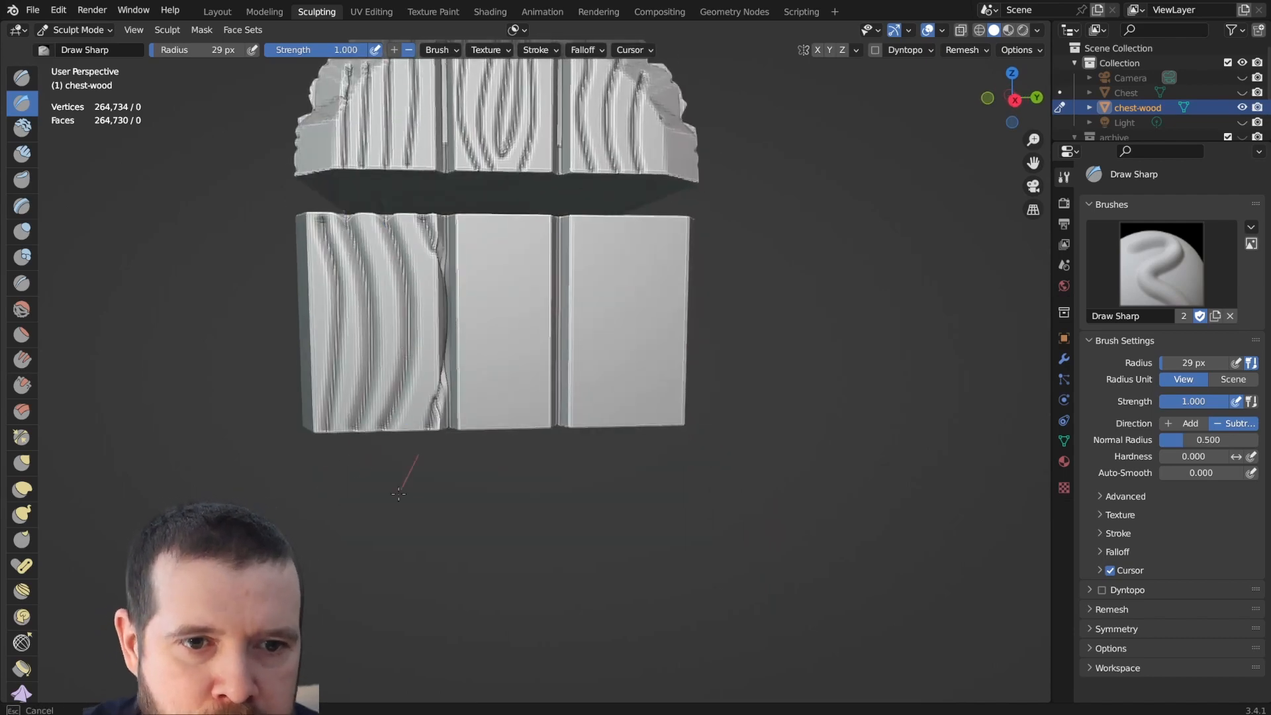
Carve vertical wavy cracks into the middle plank of the chest body's end side.
middle_drag(399, 494, 388, 494)
drag(452, 216, 447, 463)
drag(485, 219, 466, 463)
drag(529, 235, 493, 463)
drag(535, 311, 518, 507)
Carve long wavy vertical cracks and a short inner crack into the right plank of the chest body's end side.
drag(555, 218, 564, 463)
drag(584, 219, 625, 464)
drag(582, 308, 602, 475)
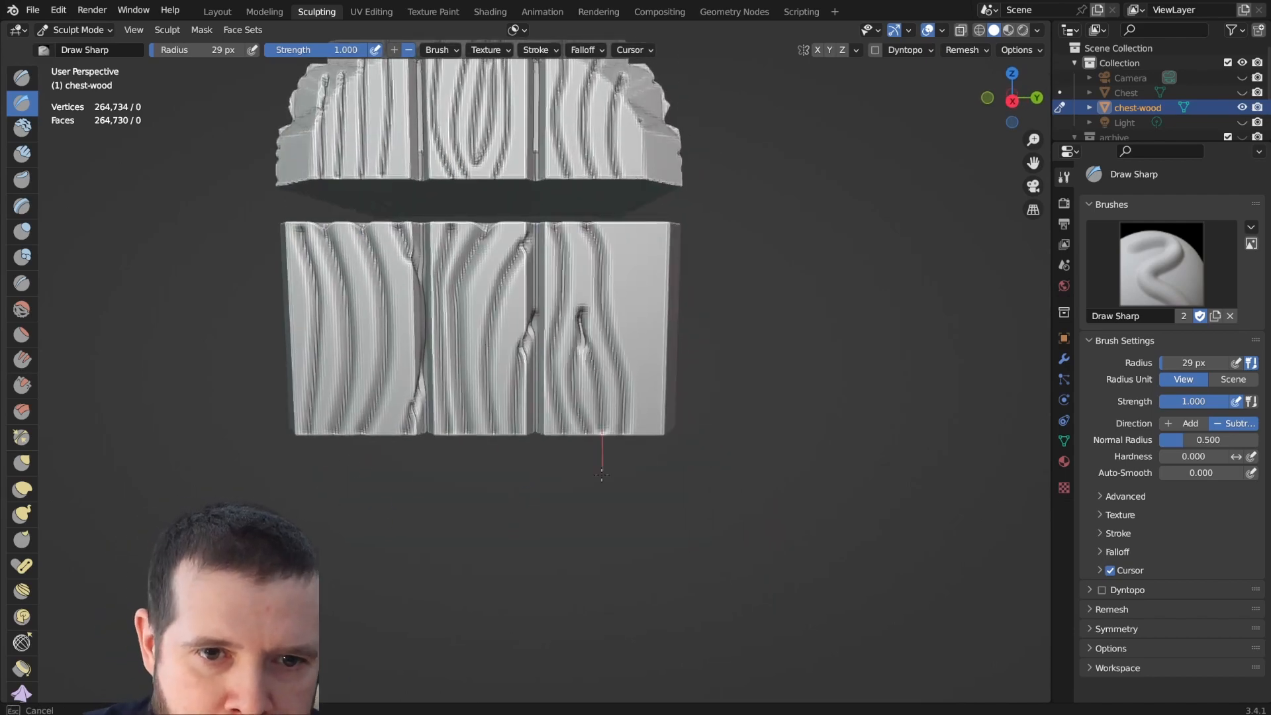
drag(632, 225, 652, 443)
Carve curved vertical grain cracks into the first two planks from the left on the chest body's back side.
middle_drag(653, 444, 463, 397)
scroll(464, 398, up, 5)
mouse_move(304, 307)
mouse_down()
mouse_move(325, 530)
mouse_move(358, 538)
mouse_up()
drag(359, 304, 397, 538)
drag(463, 294, 462, 536)
drag(468, 344, 457, 493)
drag(438, 304, 412, 452)
Carve long and short vertical grain cracks into the remaining three planks of the chest body's back side.
scroll(412, 452, up, 1)
drag(533, 272, 506, 463)
drag(582, 276, 596, 575)
drag(547, 374, 530, 549)
scroll(728, 288, down, 1)
mouse_move(659, 302)
mouse_down()
mouse_move(646, 533)
mouse_move(675, 533)
mouse_up()
drag(662, 361, 653, 490)
drag(765, 294, 752, 533)
drag(805, 305, 785, 533)
drag(821, 301, 823, 479)
Carve three wavy vertical cracks down the left plank of the chest body's opposite end side.
middle_drag(823, 451, 605, 417)
scroll(604, 417, up, 4)
drag(392, 289, 385, 593)
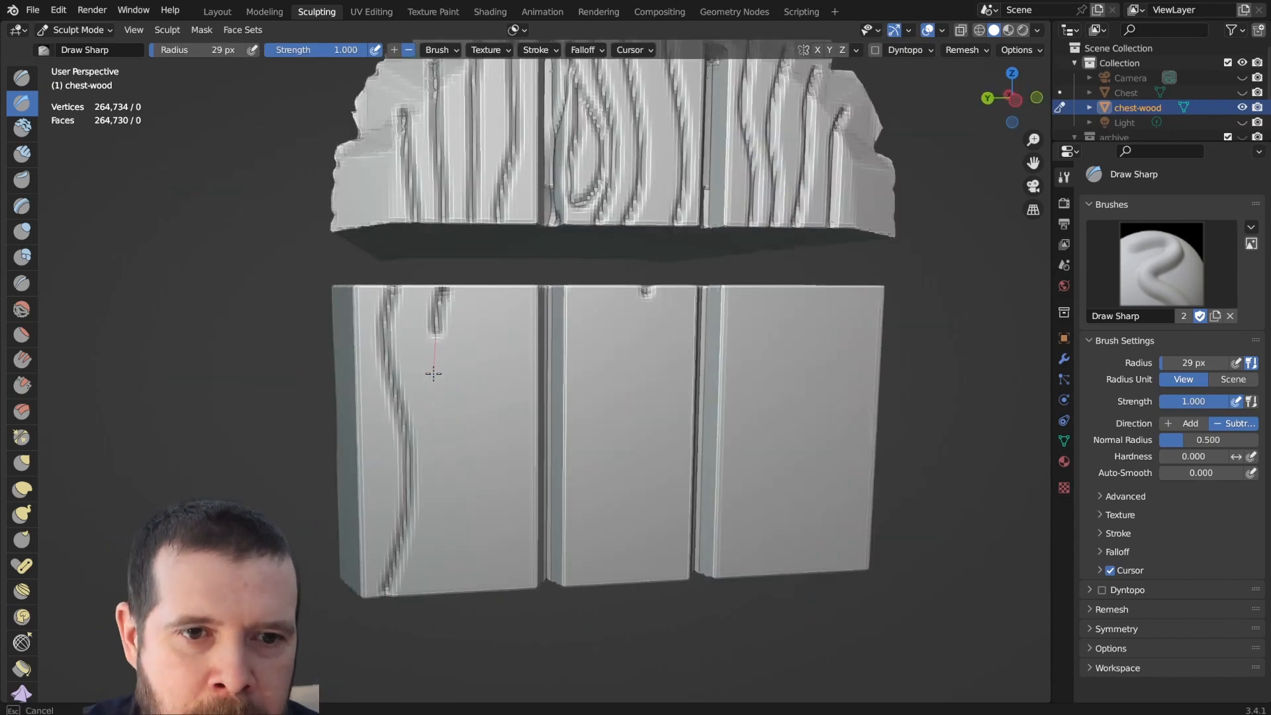
drag(434, 374, 445, 590)
drag(491, 290, 482, 588)
Carve curved vertical cracks into the middle plank of the opposite end side with a 44 px brush radius.
scroll(670, 462, up, 1)
middle_drag(670, 463, 640, 450)
drag(464, 187, 486, 586)
drag(536, 185, 566, 583)
middle_drag(566, 464, 546, 467)
drag(523, 199, 544, 555)
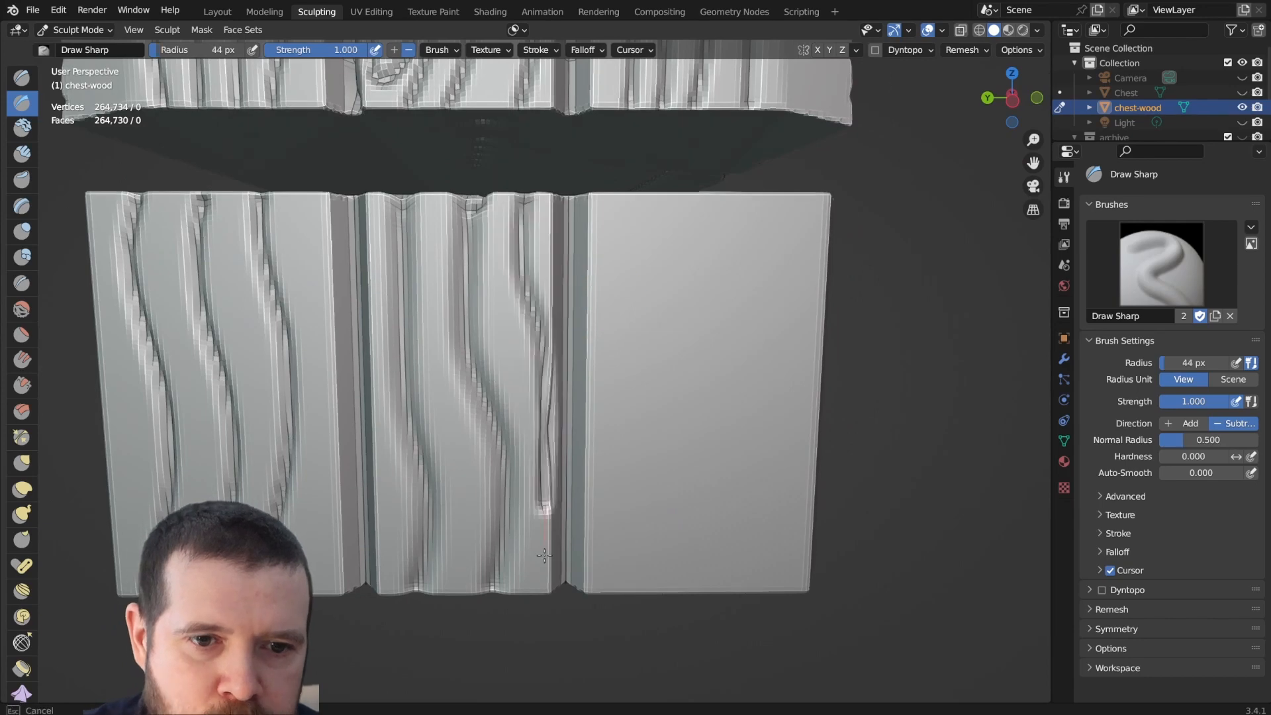
Carve slanting full-height cracks and a shorter crack between them into the right plank of the opposite end side.
drag(664, 197, 623, 590)
drag(747, 198, 685, 589)
drag(798, 199, 768, 590)
drag(741, 327, 723, 549)
Carve wavy vertical cracks into the first plank and U-shaped grain into the second plank of the chest body's front.
scroll(723, 464, down, 7)
middle_drag(723, 464, 570, 457)
scroll(463, 318, up, 6)
mouse_move(188, 202)
mouse_down()
mouse_move(170, 342)
mouse_move(178, 505)
mouse_up()
drag(211, 199, 218, 505)
mouse_move(251, 199)
mouse_down()
mouse_move(259, 386)
mouse_move(295, 504)
mouse_up()
drag(334, 199, 347, 440)
drag(404, 199, 378, 508)
Set the brush radius to 31 px and carve vertical grain into the remaining three planks of the body's front.
scroll(497, 241, down, 1)
key(f)
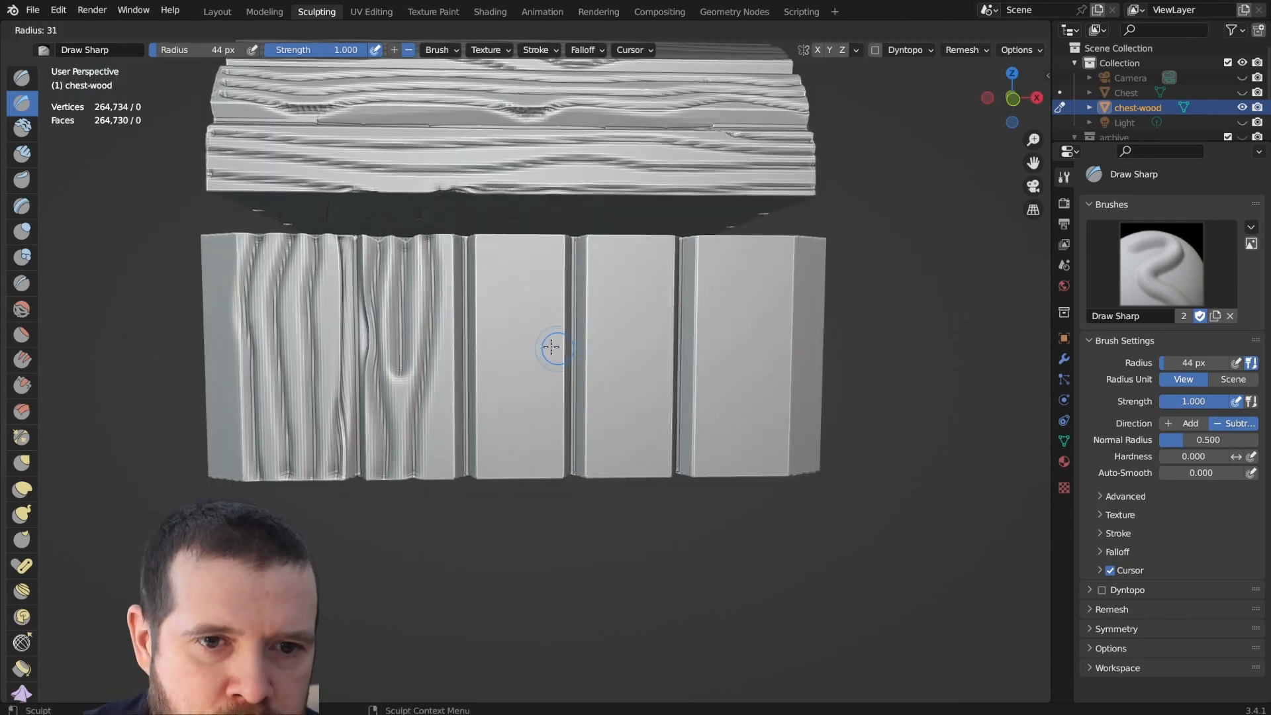
click(552, 347)
drag(550, 477, 549, 192)
shift+middle_drag(697, 354, 535, 377)
drag(427, 263, 442, 499)
drag(500, 397, 488, 499)
drag(544, 500, 539, 263)
drag(605, 500, 585, 293)
Unhide the Chest object and inspect the carved wood inside its studded frame from all sides.
middle_drag(584, 292, 646, 264)
scroll(646, 264, down, 4)
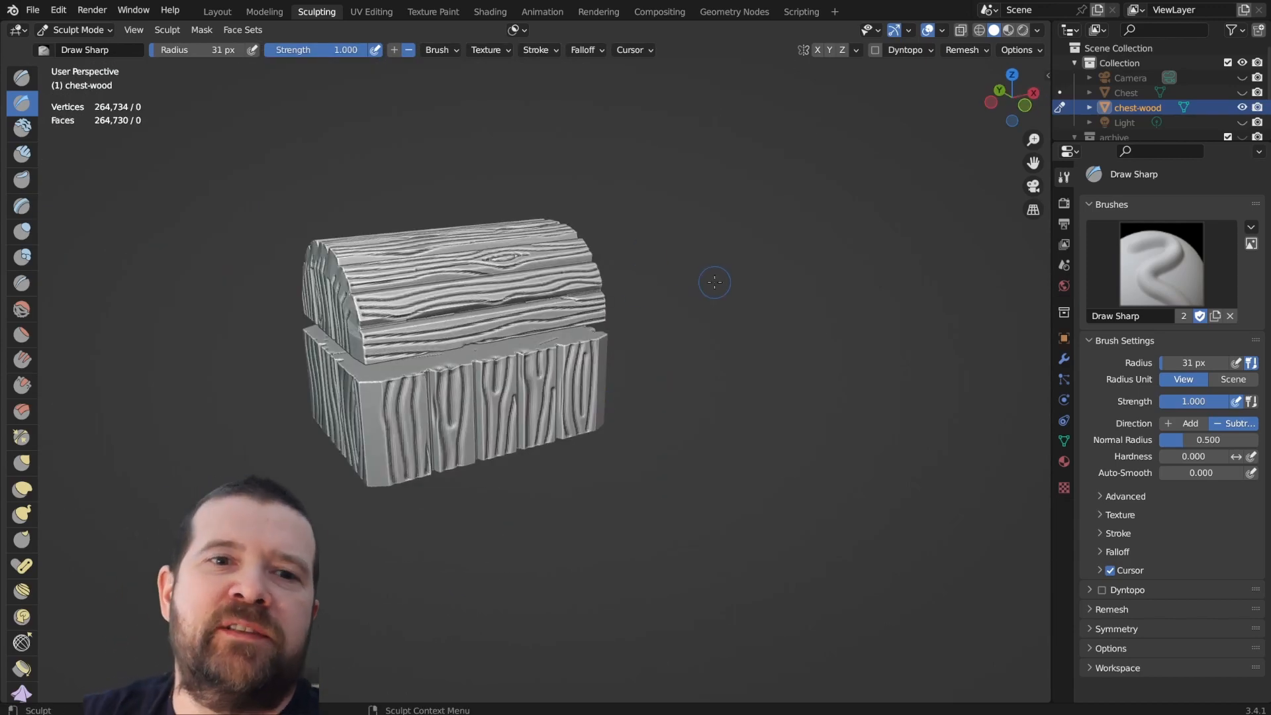
middle_drag(719, 288, 378, 265)
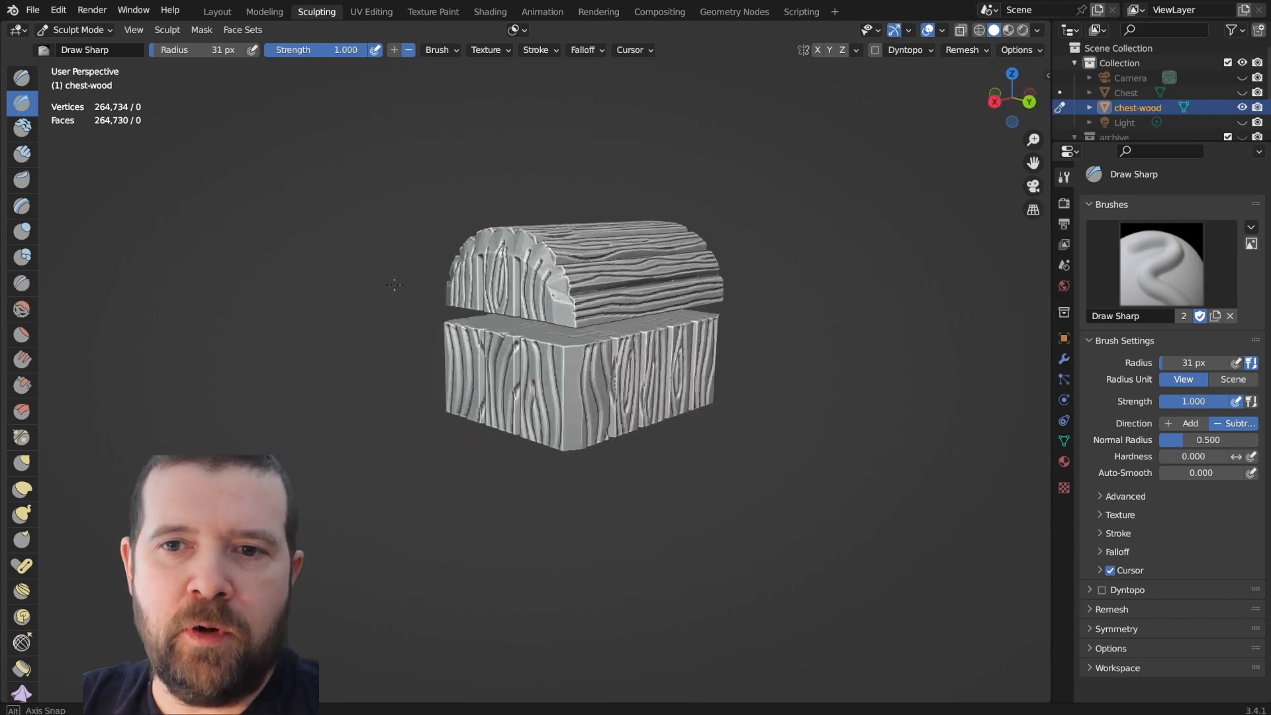
click(1243, 93)
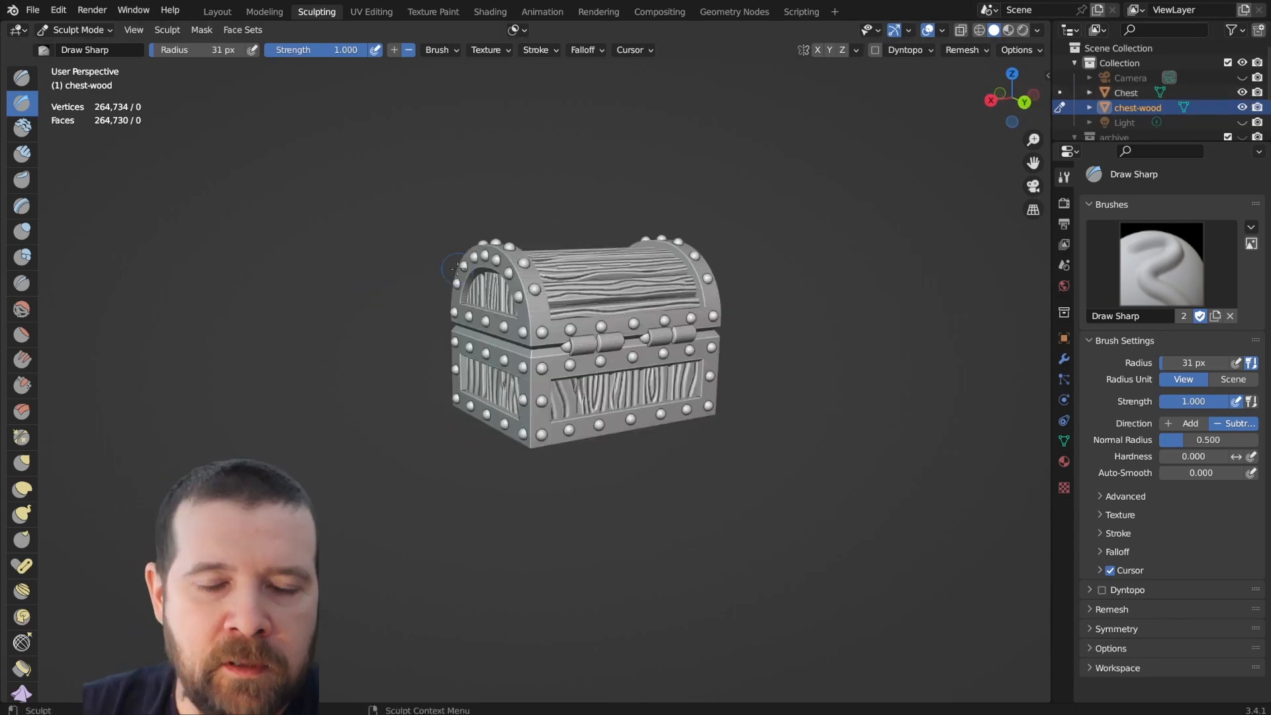
middle_drag(709, 398, 543, 407)
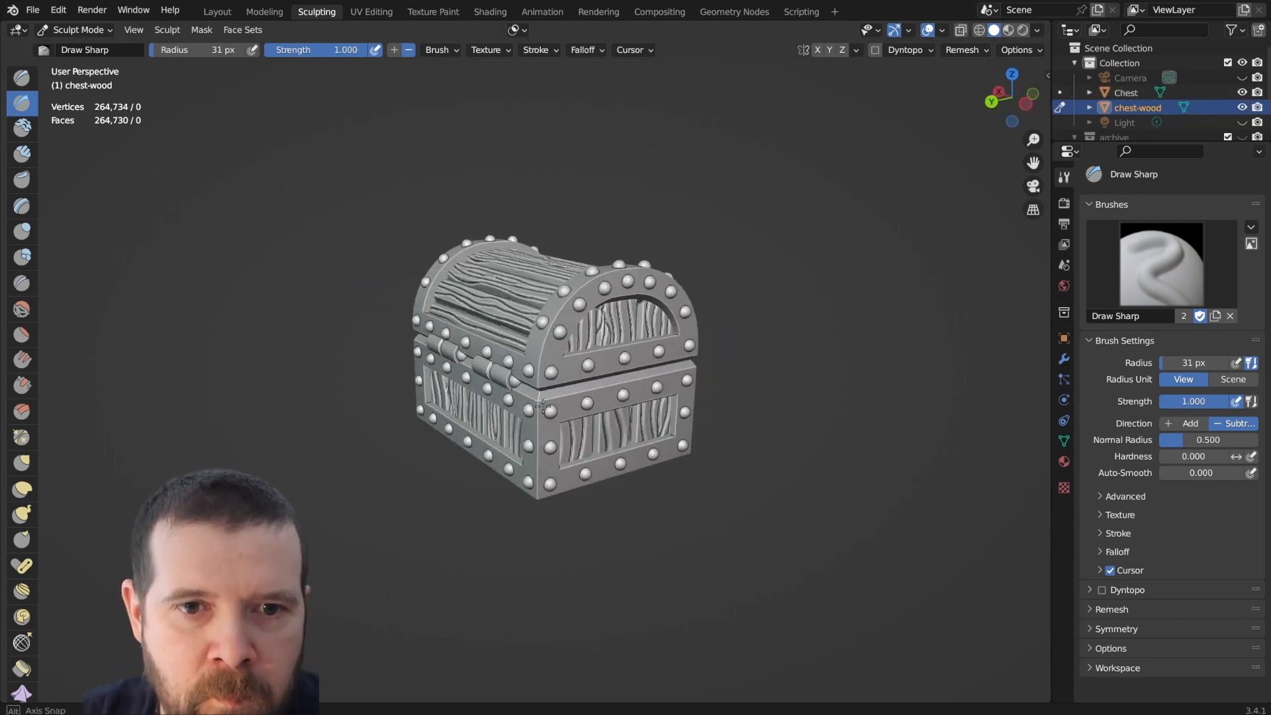
middle_drag(450, 403, 380, 408)
scroll(519, 378, up, 2)
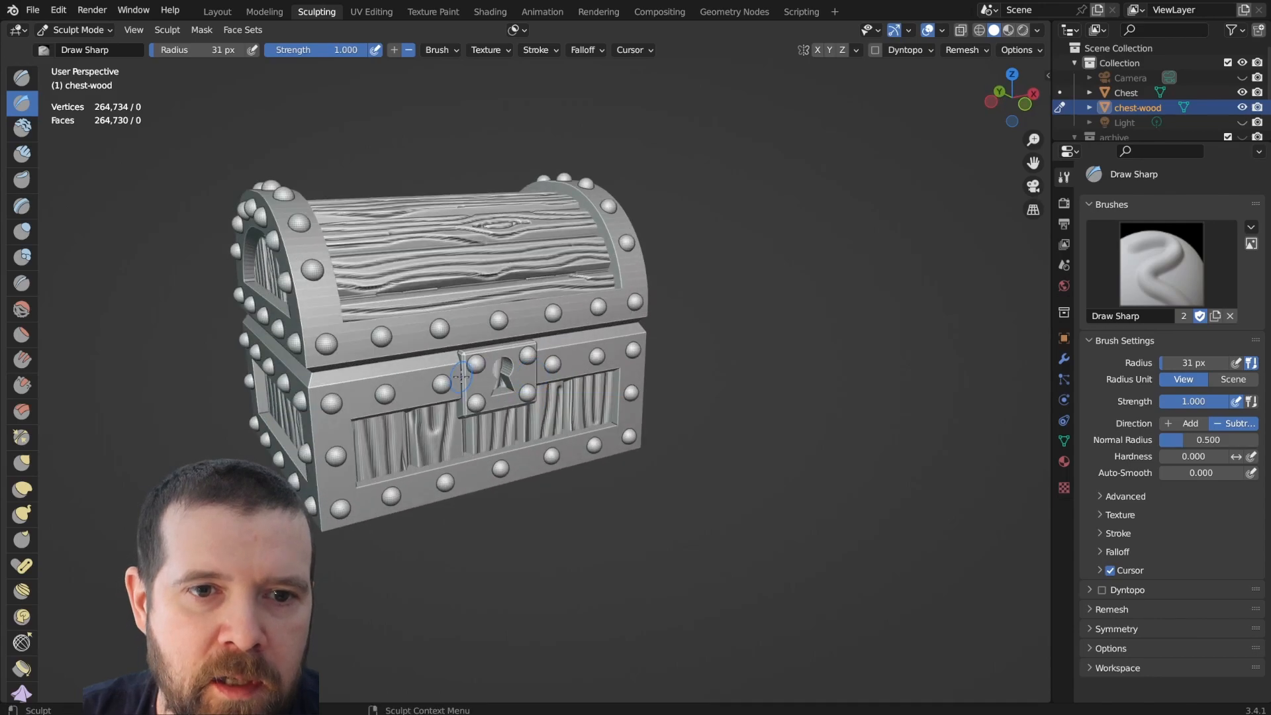
shift+middle_drag(456, 375, 684, 457)
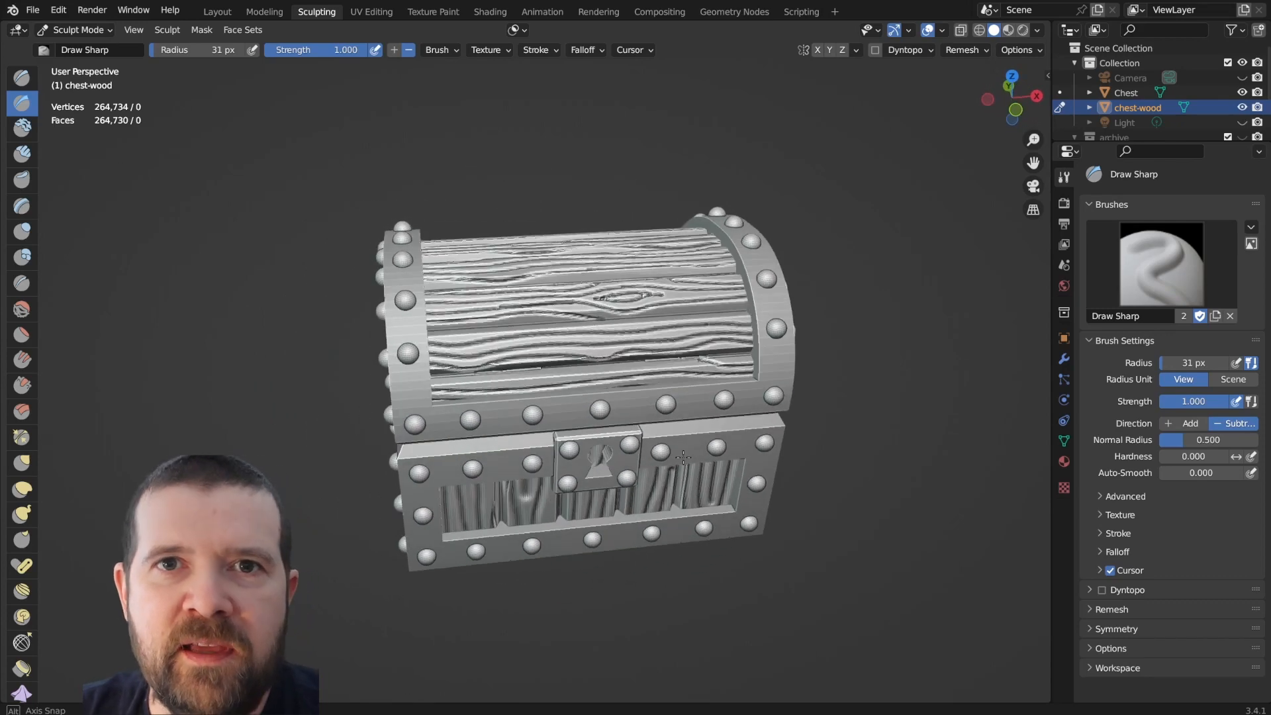
middle_drag(786, 335, 603, 376)
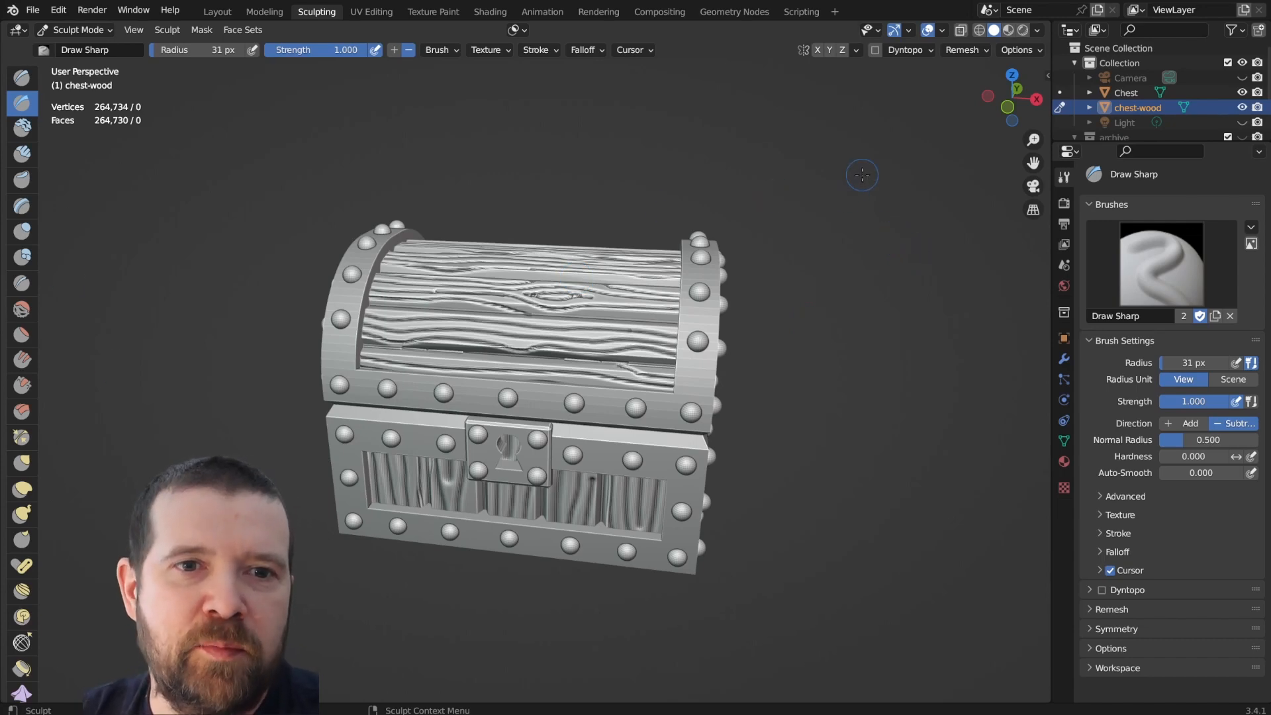
Switch to the Inflate/Deflate brush, try swelling the lid's grain beside the eye-shaped knot, and undo the strokes.
click(510, 49)
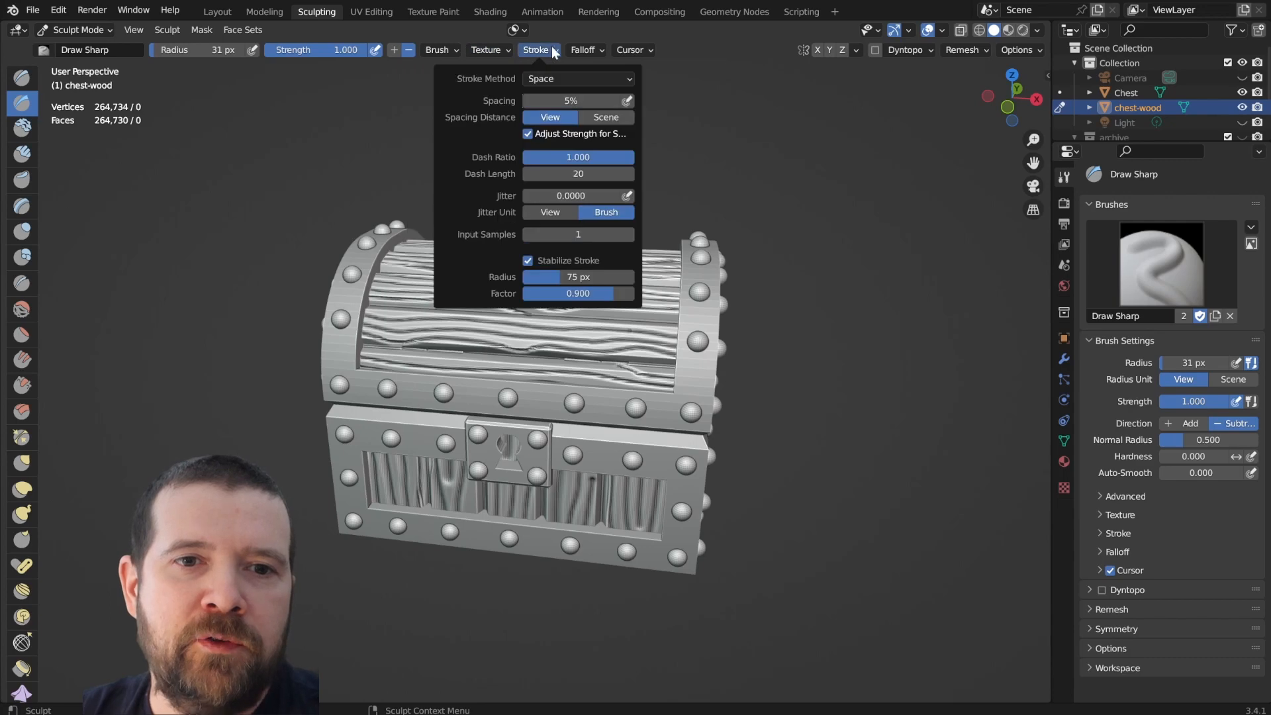
mouse_move(648, 49)
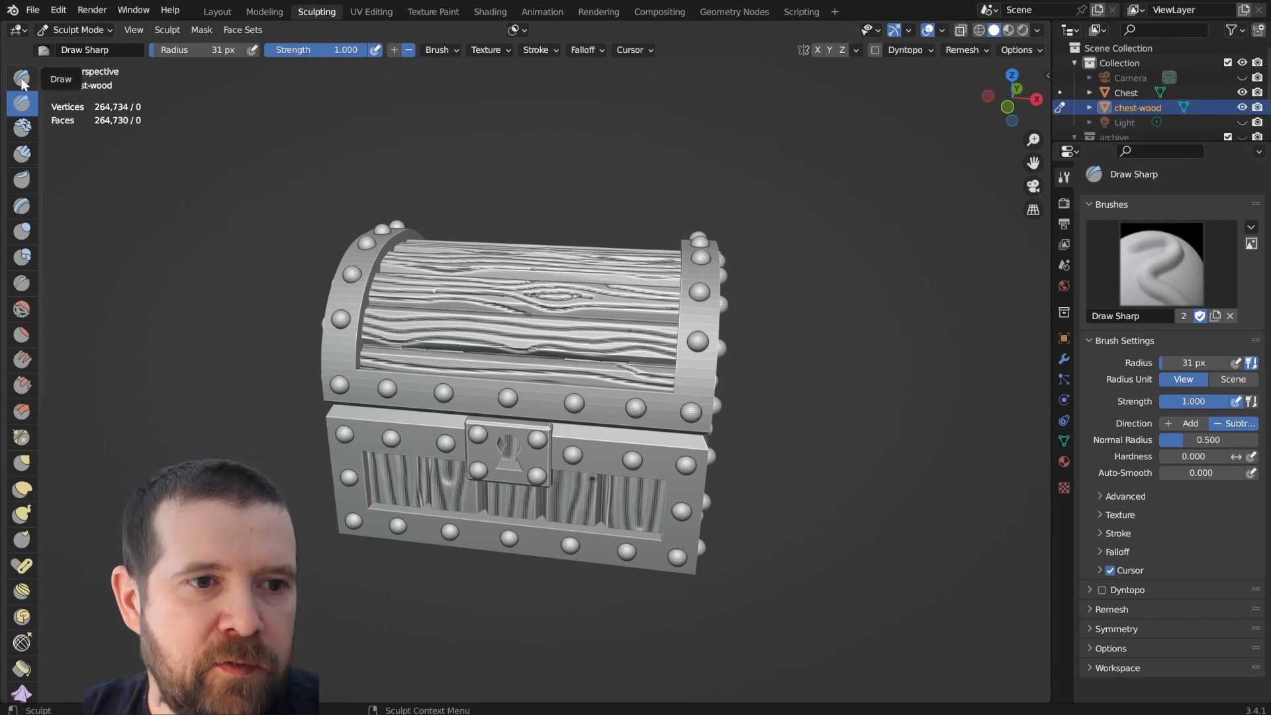
click(20, 233)
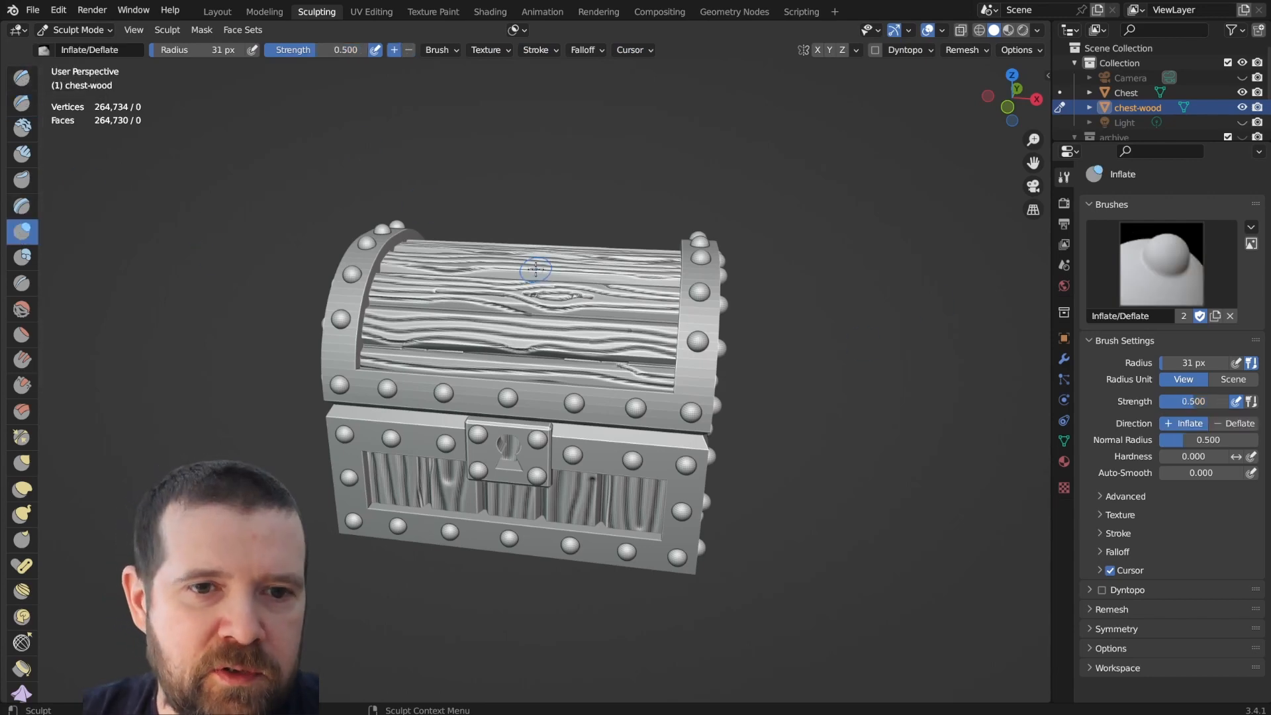
middle_drag(536, 269, 577, 361)
scroll(576, 360, up, 6)
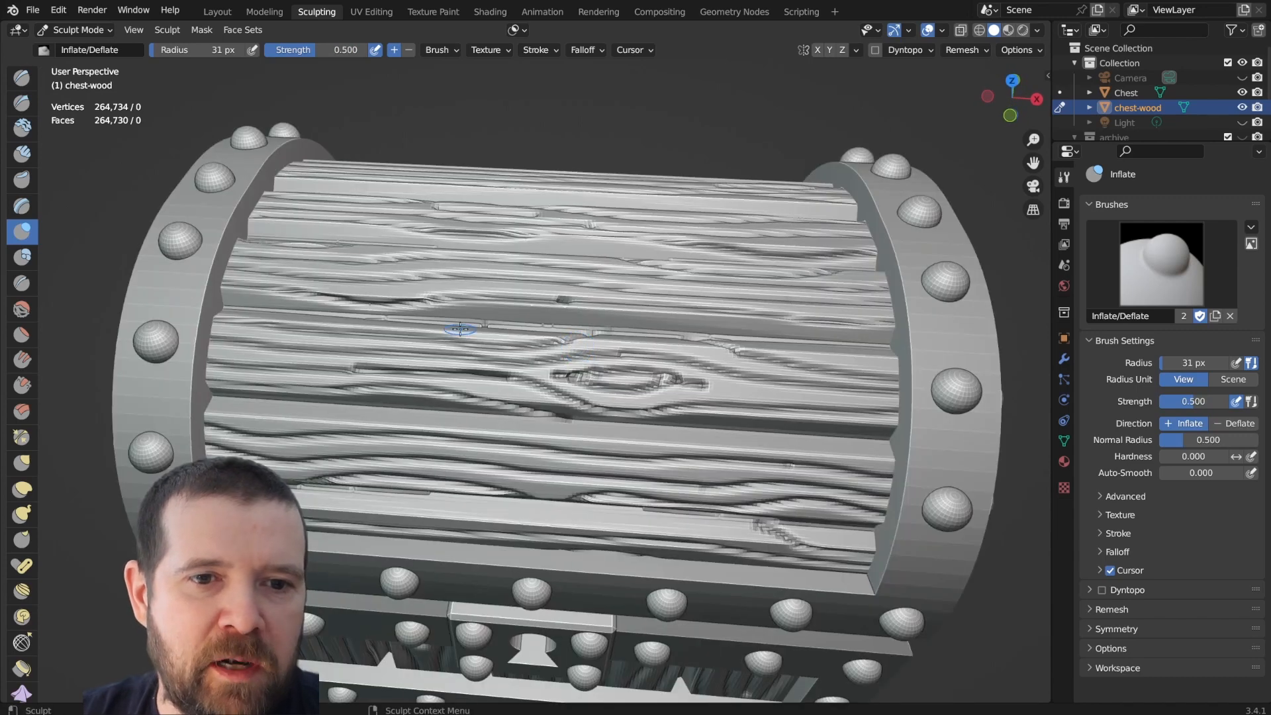
drag(454, 361, 479, 347)
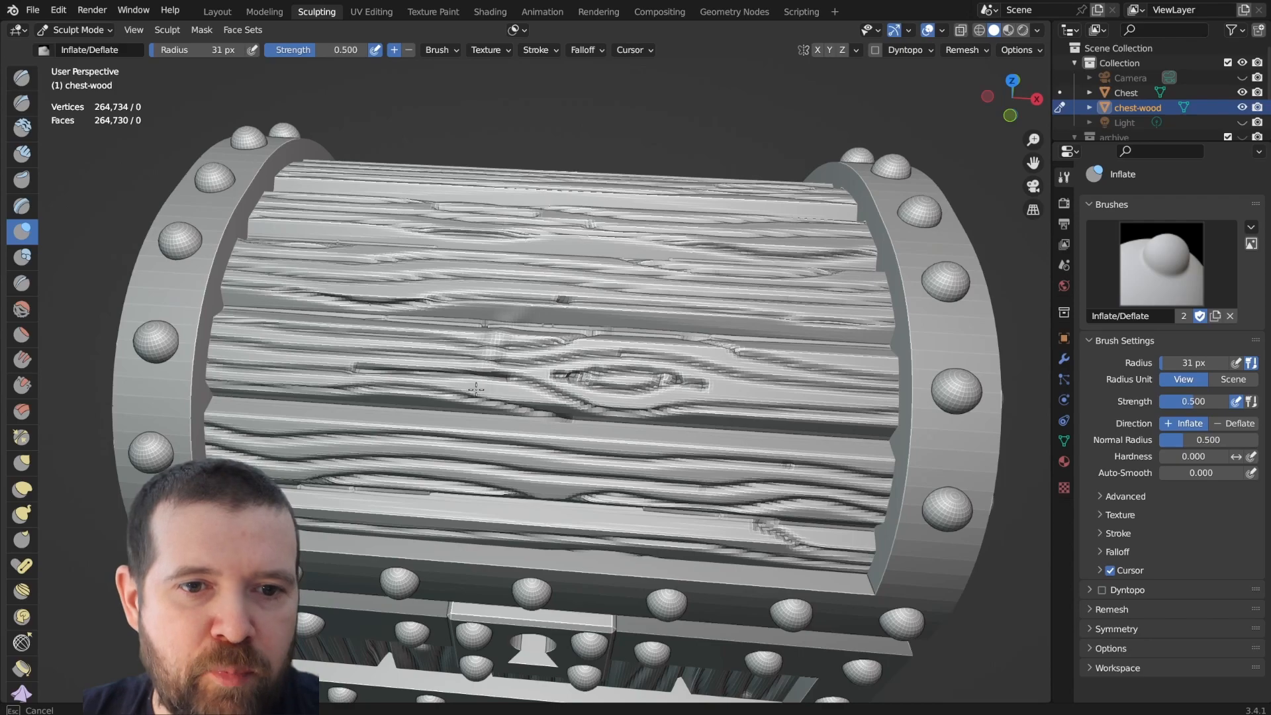
drag(490, 345, 491, 353)
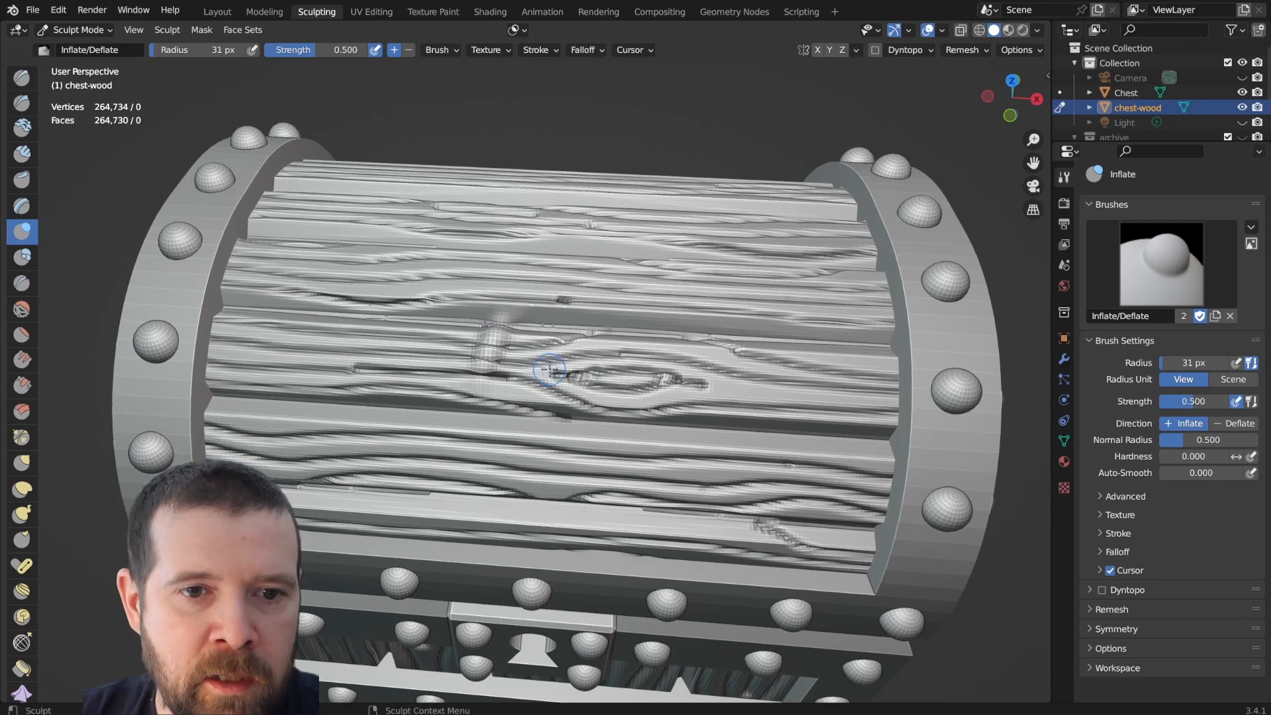
scroll(534, 360, up, 6)
scroll(534, 360, down, 4)
mouse_move(610, 327)
middle_down()
mouse_move(540, 303)
mouse_move(618, 327)
middle_up()
key(ctrl+z)
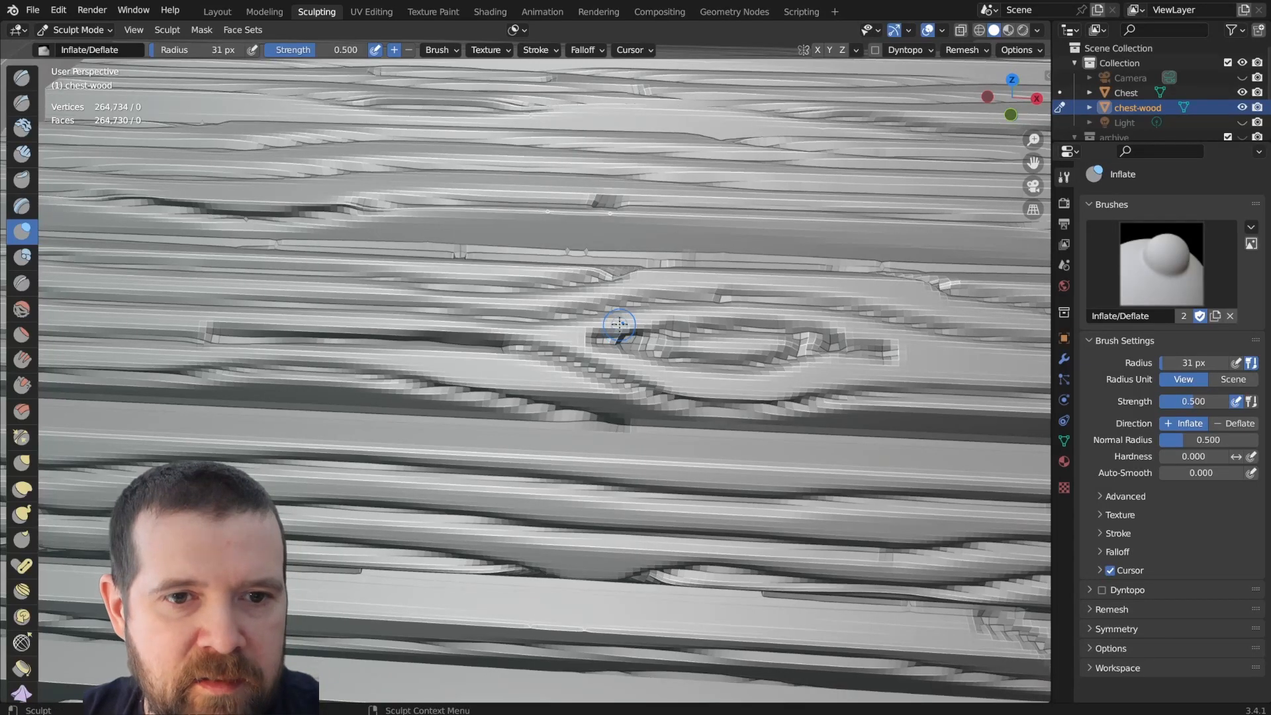
Inflate the surface at both ends inside the lid's eye-shaped knot.
drag(671, 341, 665, 345)
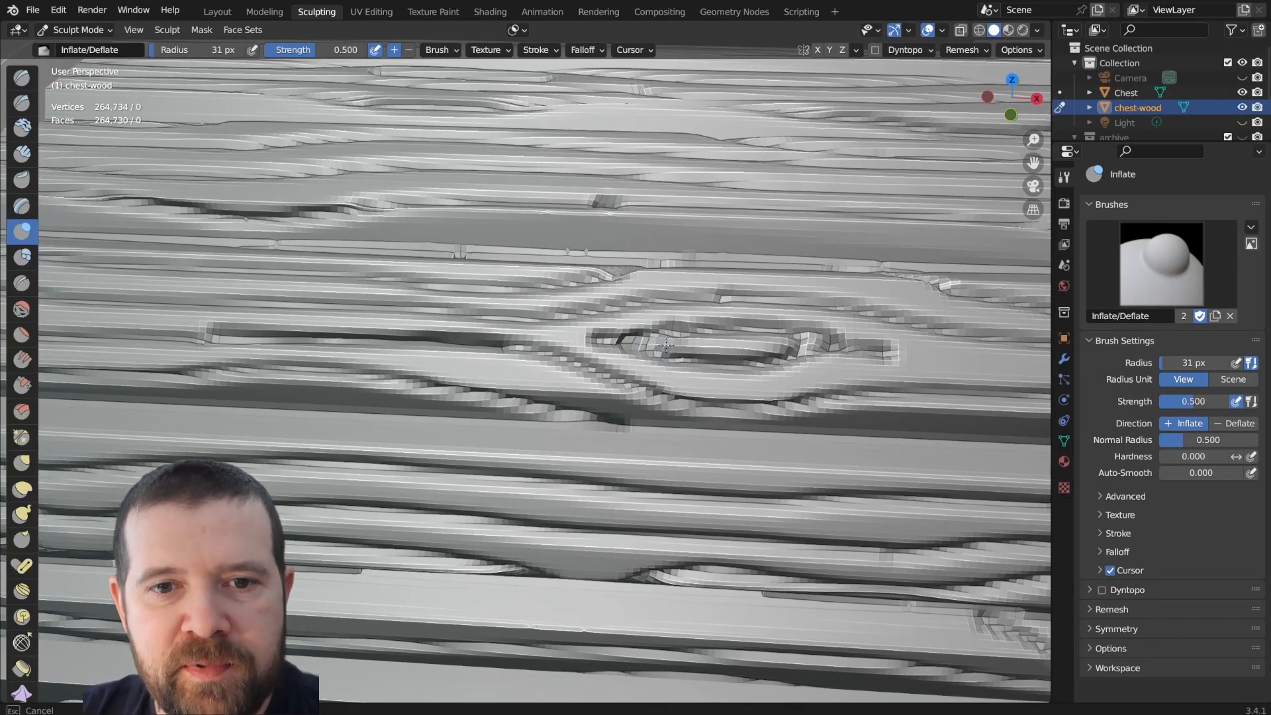
drag(794, 344, 800, 344)
scroll(800, 344, down, 5)
Examine the carved grain on the chest's back and end faces, including a close look at the lid's end planks.
middle_drag(682, 344, 353, 241)
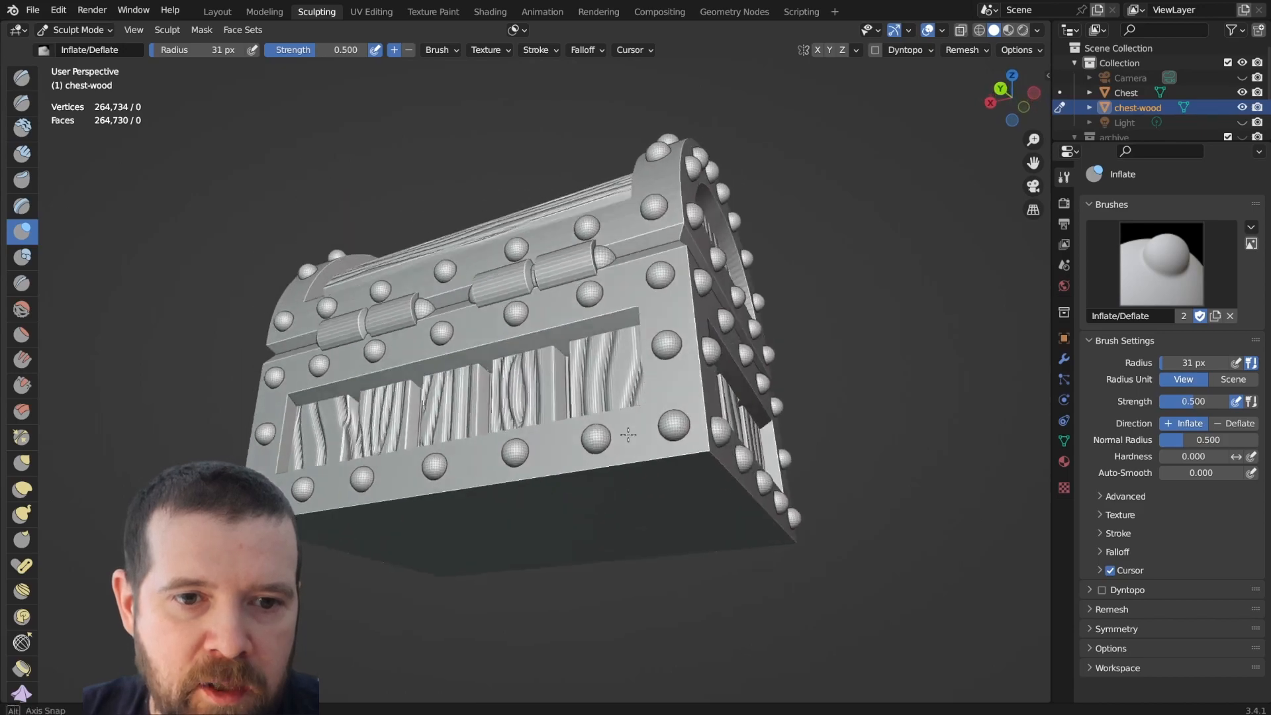
mouse_move(629, 435)
middle_down()
mouse_move(644, 379)
mouse_move(633, 431)
middle_up()
scroll(633, 431, up, 3)
middle_drag(630, 386, 652, 438)
scroll(652, 437, down, 3)
mouse_move(781, 418)
middle_down()
mouse_move(728, 440)
mouse_move(636, 417)
mouse_move(635, 298)
middle_up()
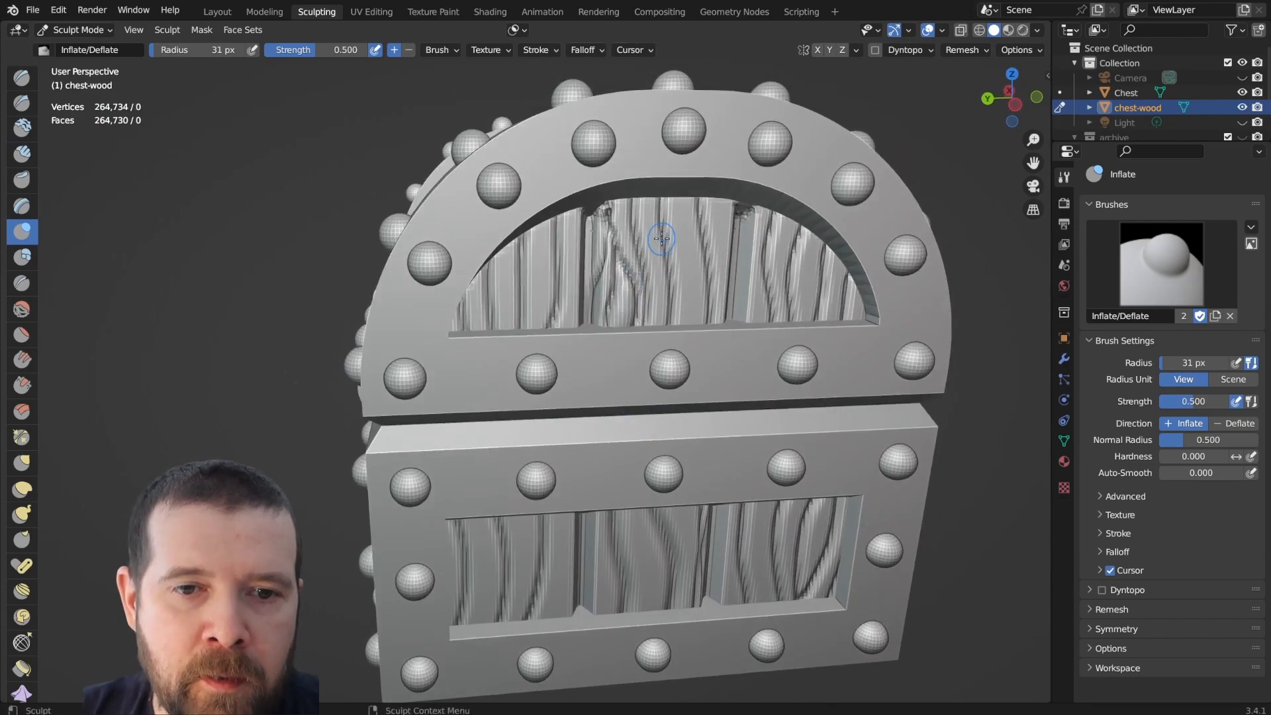
scroll(661, 238, up, 3)
shift+middle_drag(746, 176, 786, 275)
scroll(784, 276, up, 6)
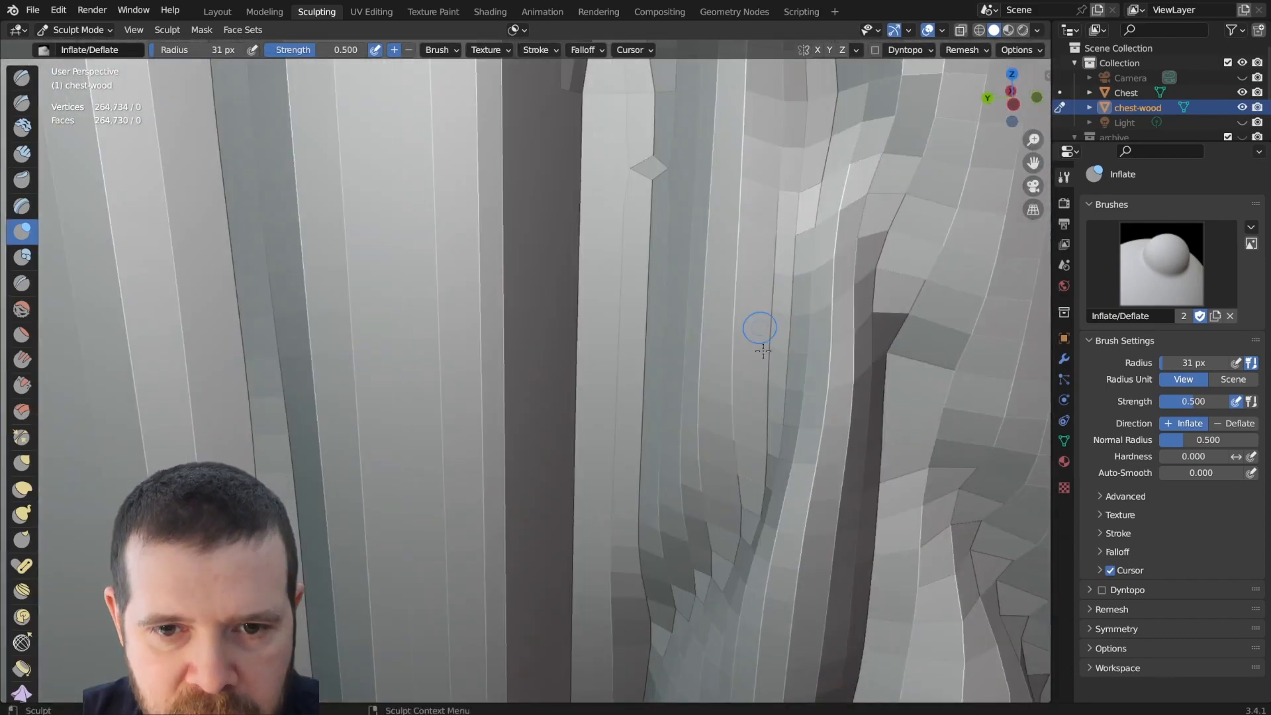
middle_drag(763, 351, 717, 316)
scroll(659, 309, down, 10)
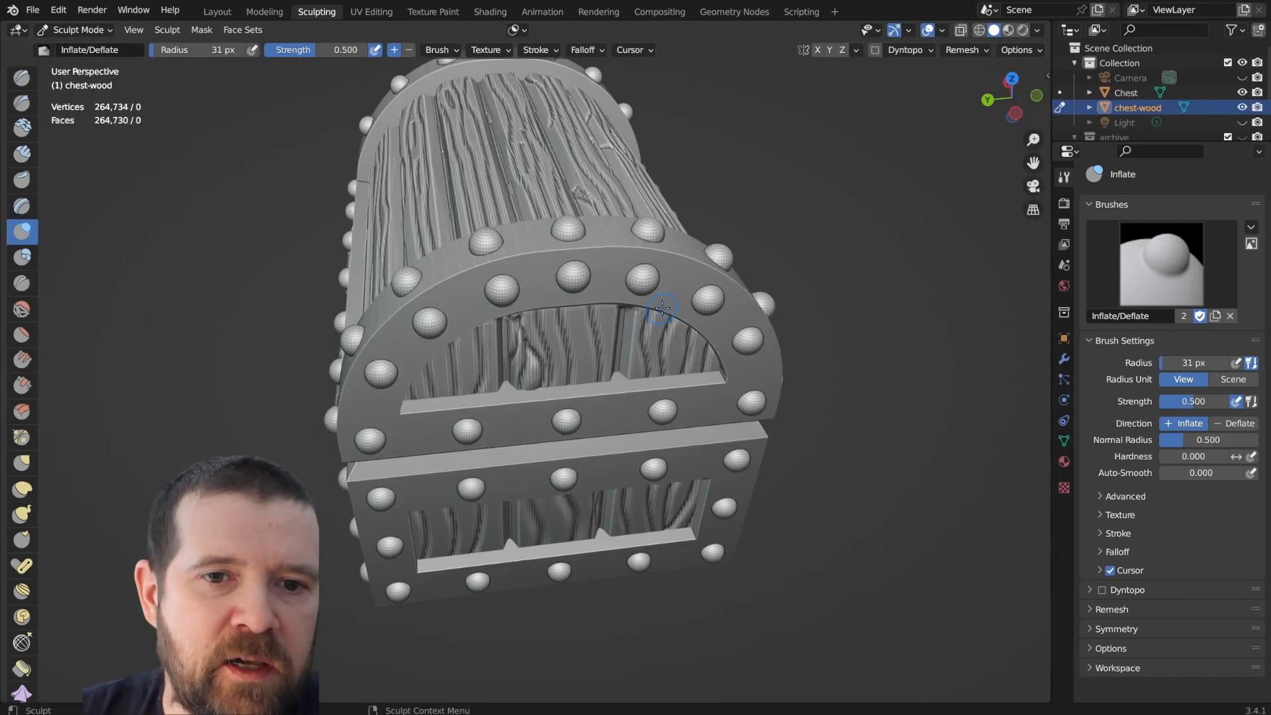
middle_drag(621, 375, 199, 272)
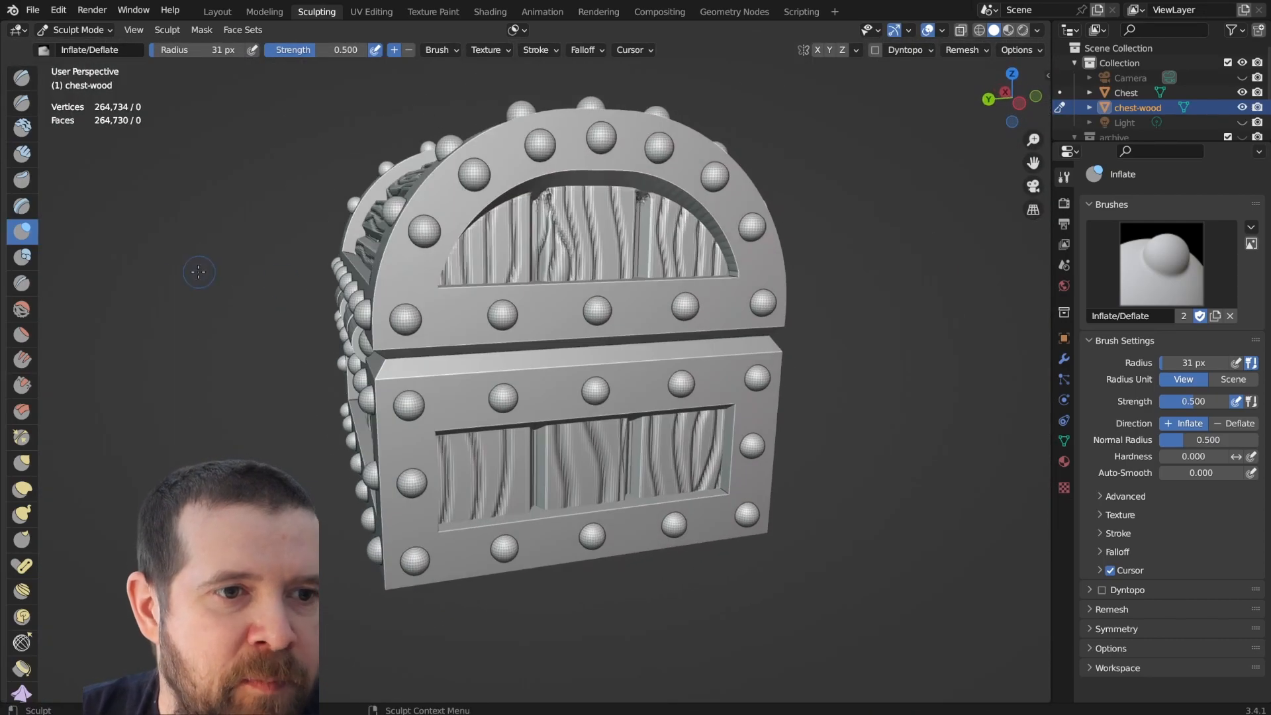
Try smoothing the grain across the lid's end planks with the Smooth brush.
click(23, 309)
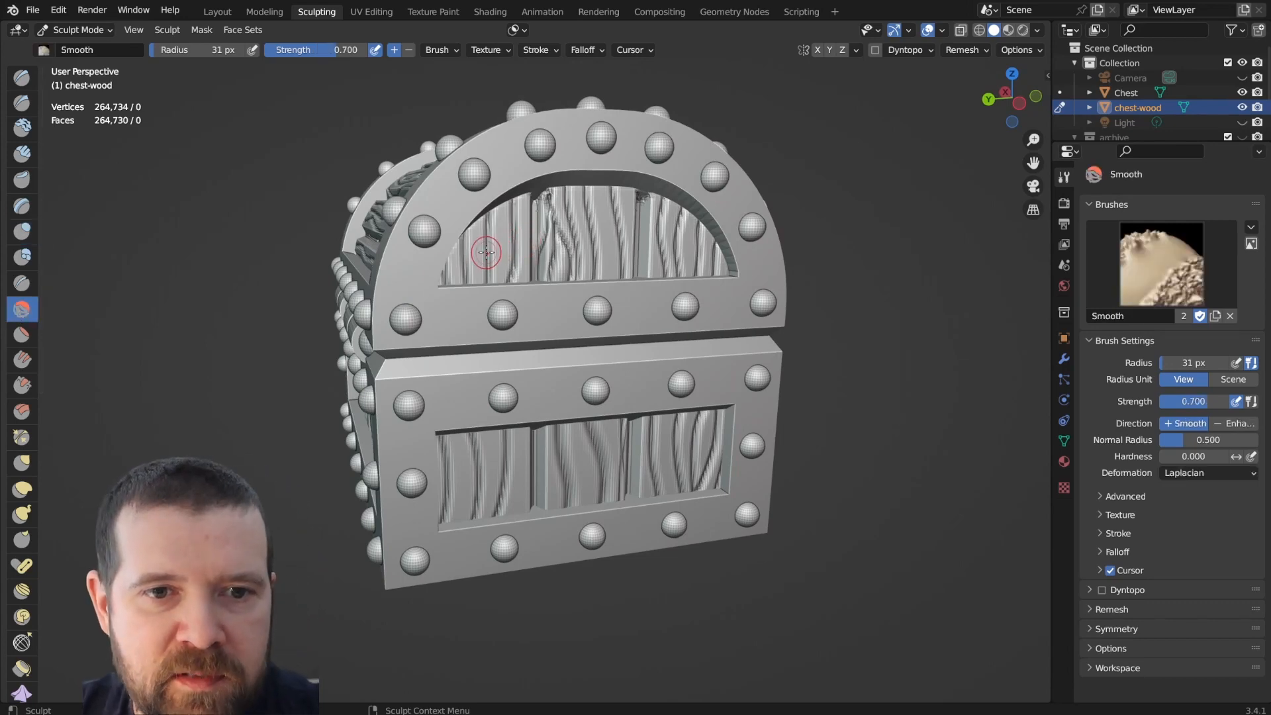
mouse_move(486, 252)
mouse_down()
mouse_move(678, 246)
mouse_move(521, 251)
mouse_move(672, 260)
mouse_up()
drag(521, 241, 662, 223)
key(ctrl+z)
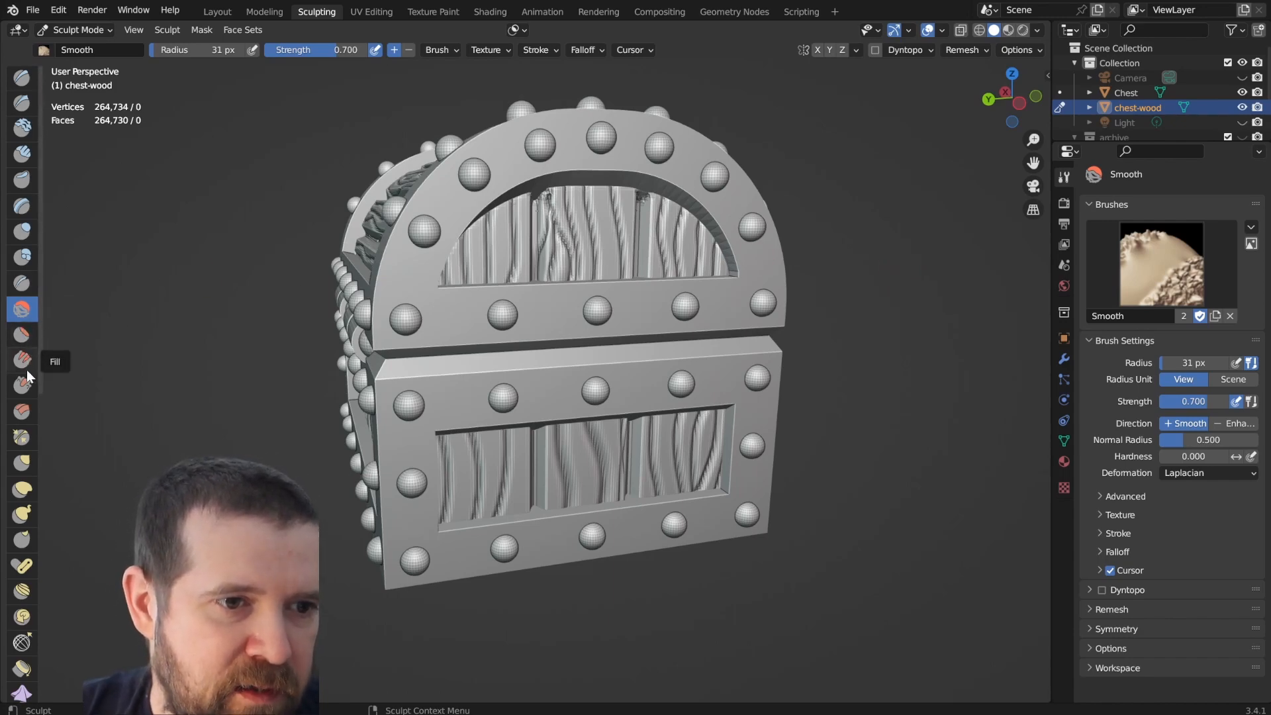
Set the Grab brush radius to 127 px and pull the plank seams on the lid's end face sideways.
click(22, 463)
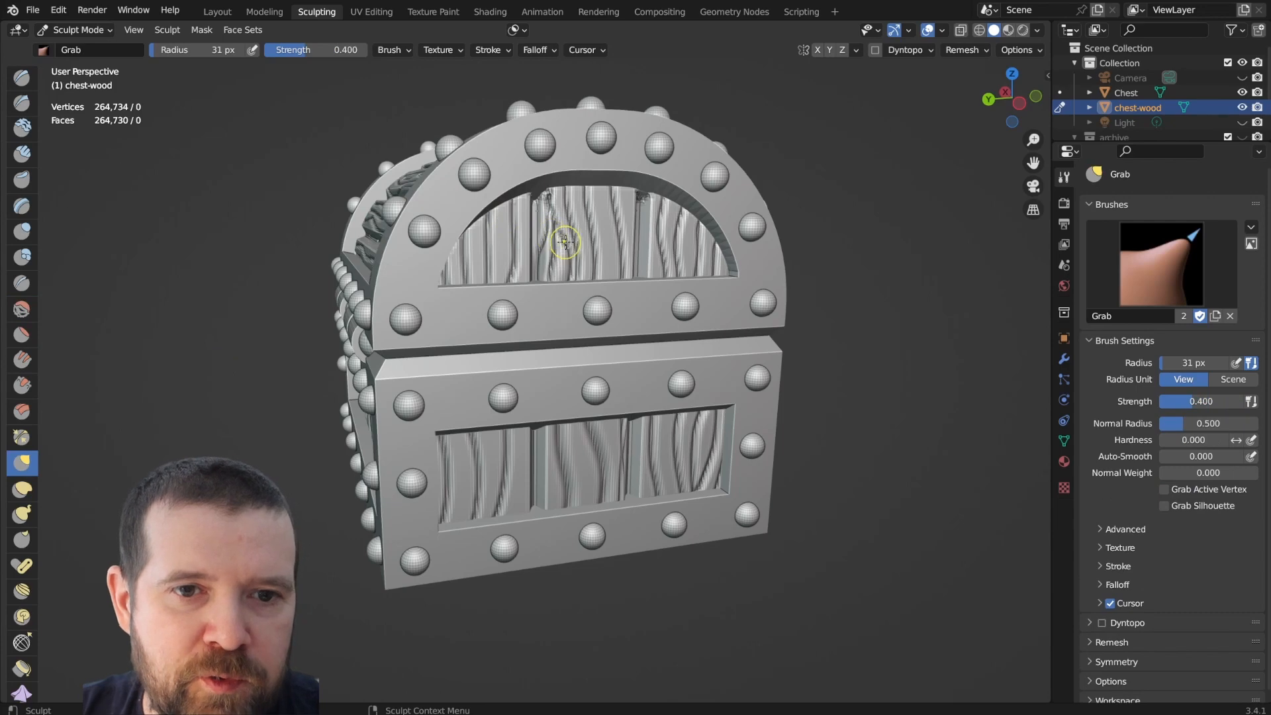
key(f)
click(612, 240)
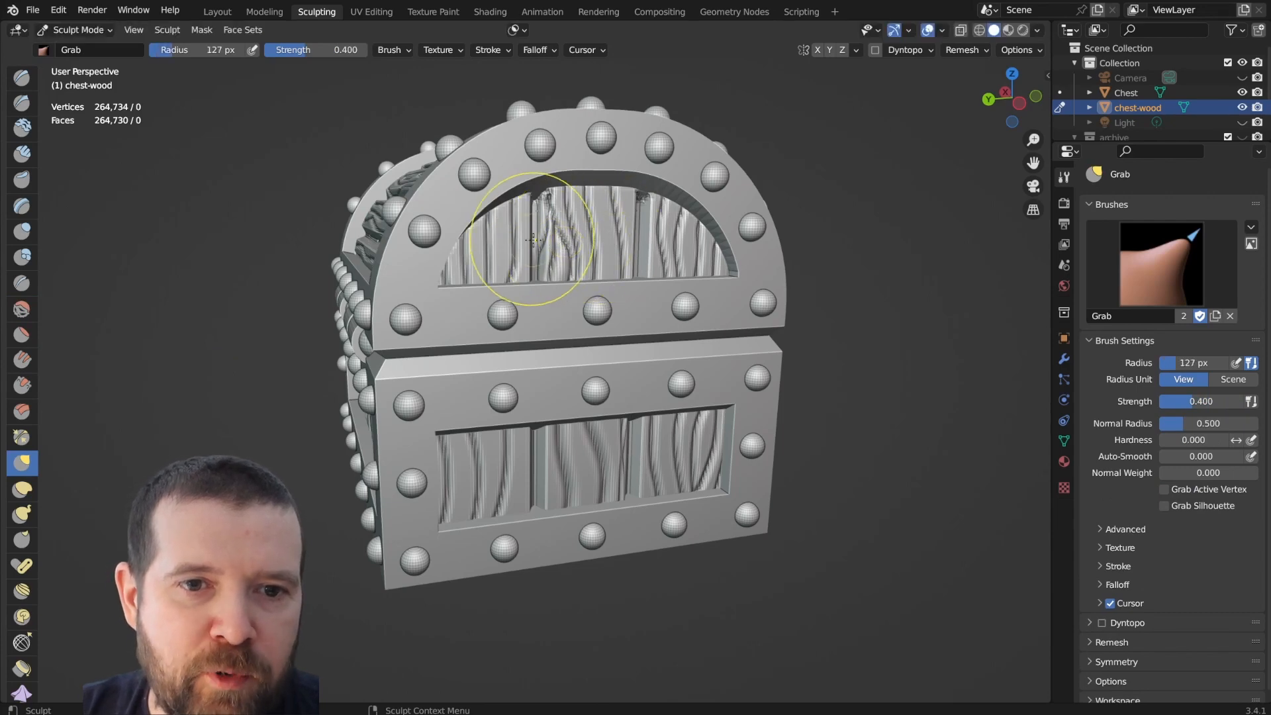
drag(537, 240, 555, 242)
middle_drag(776, 299, 630, 269)
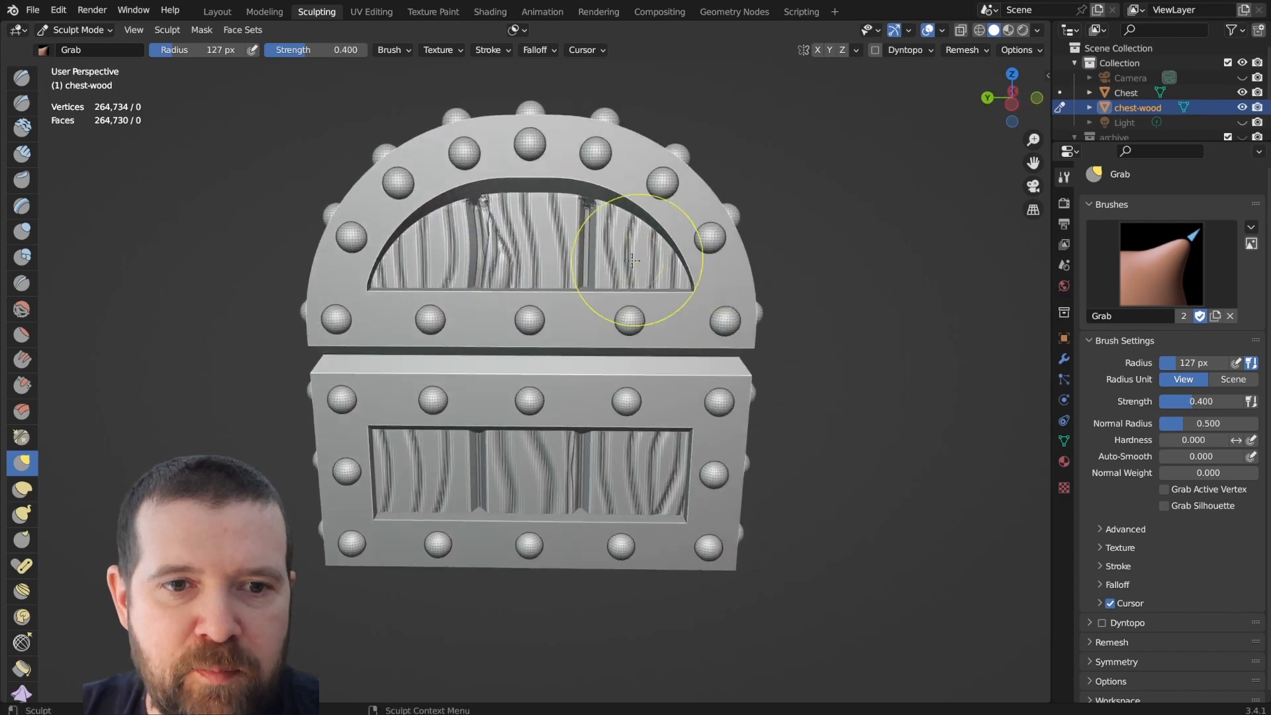
drag(584, 198, 563, 202)
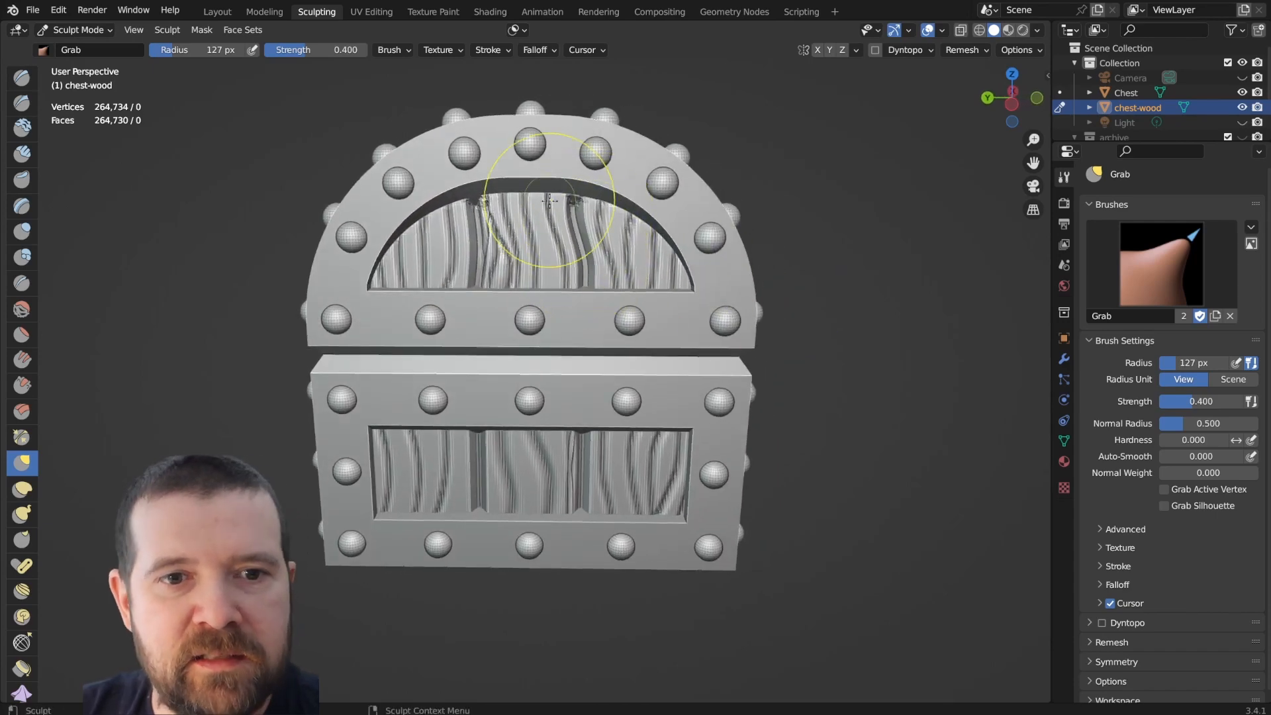
Grab the upper ends of the lid's two end-face seams inward and the lower end of the body's left seam outward.
scroll(695, 256, down, 5)
mouse_move(695, 256)
middle_down()
mouse_move(741, 335)
mouse_move(661, 332)
mouse_move(704, 319)
middle_up()
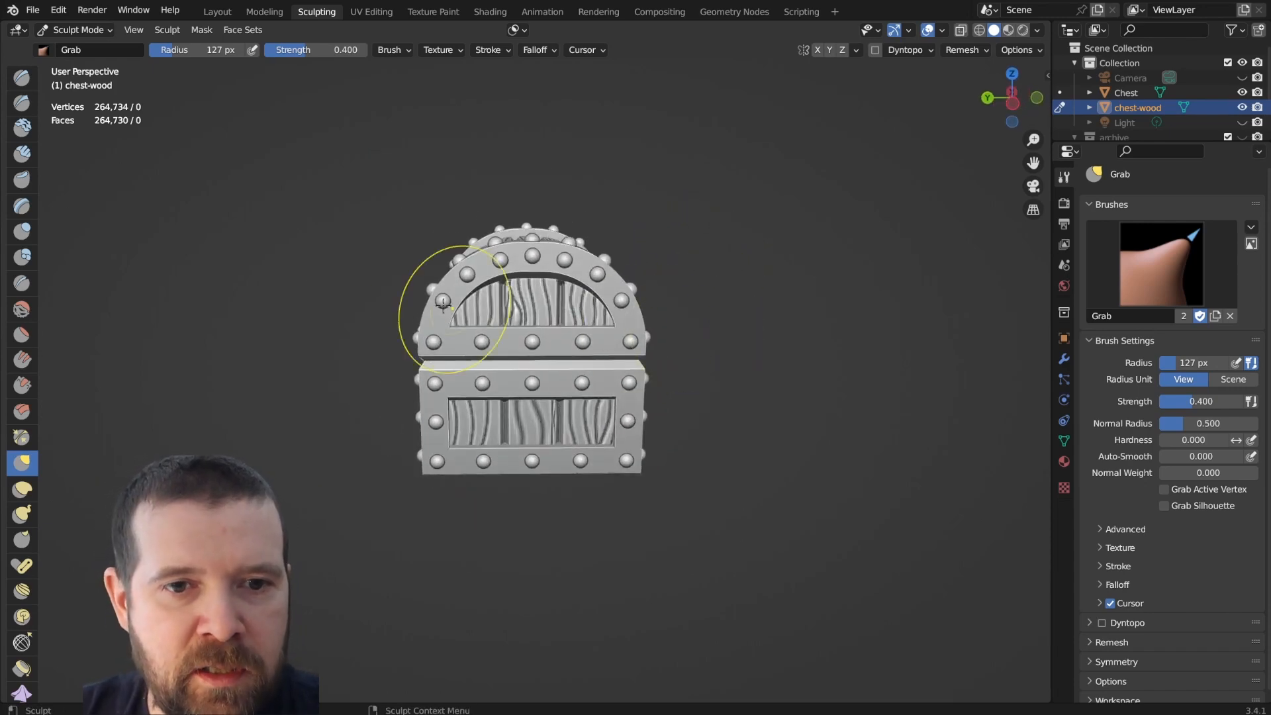
scroll(596, 255, up, 5)
drag(619, 142, 603, 155)
drag(469, 165, 484, 169)
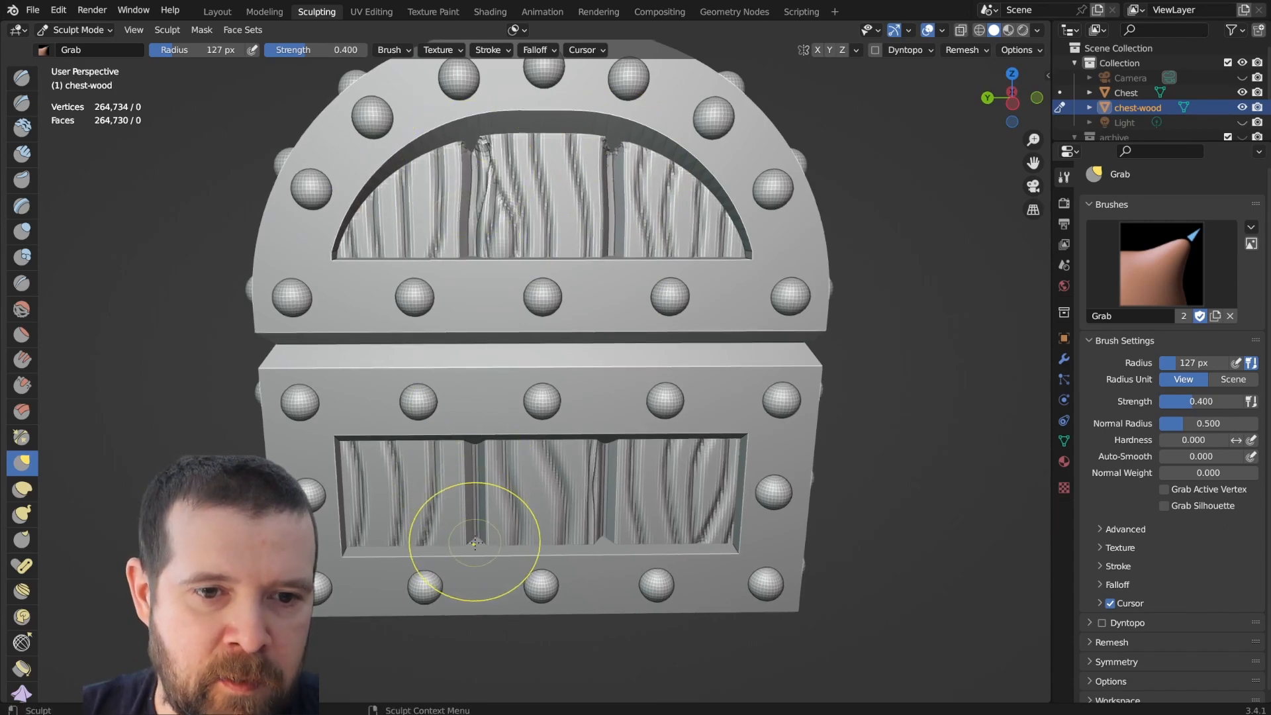
drag(475, 545, 455, 543)
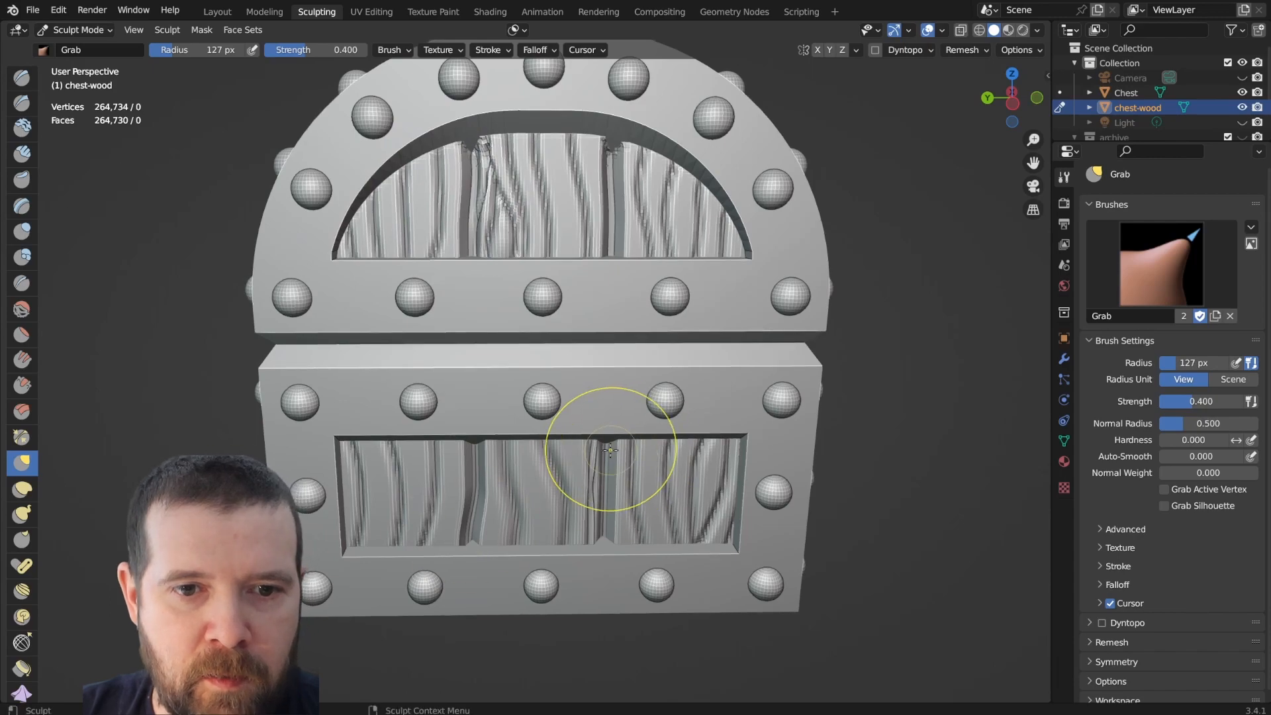
scroll(693, 437, down, 2)
mouse_move(693, 437)
middle_down()
mouse_move(404, 345)
mouse_move(82, 445)
middle_up()
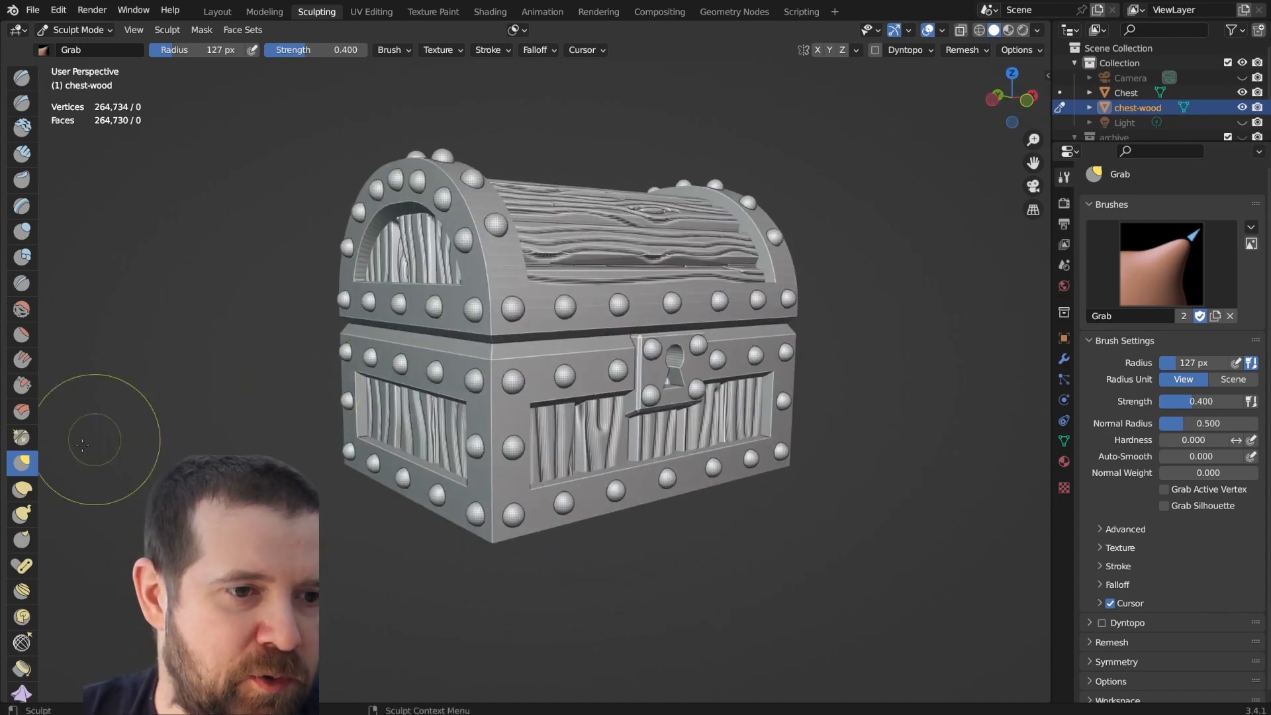
Try pulling the lid's upper plank out into a long curved tendril with the Snake Hook brush, and undo it.
click(23, 521)
middle_drag(696, 136, 548, 180)
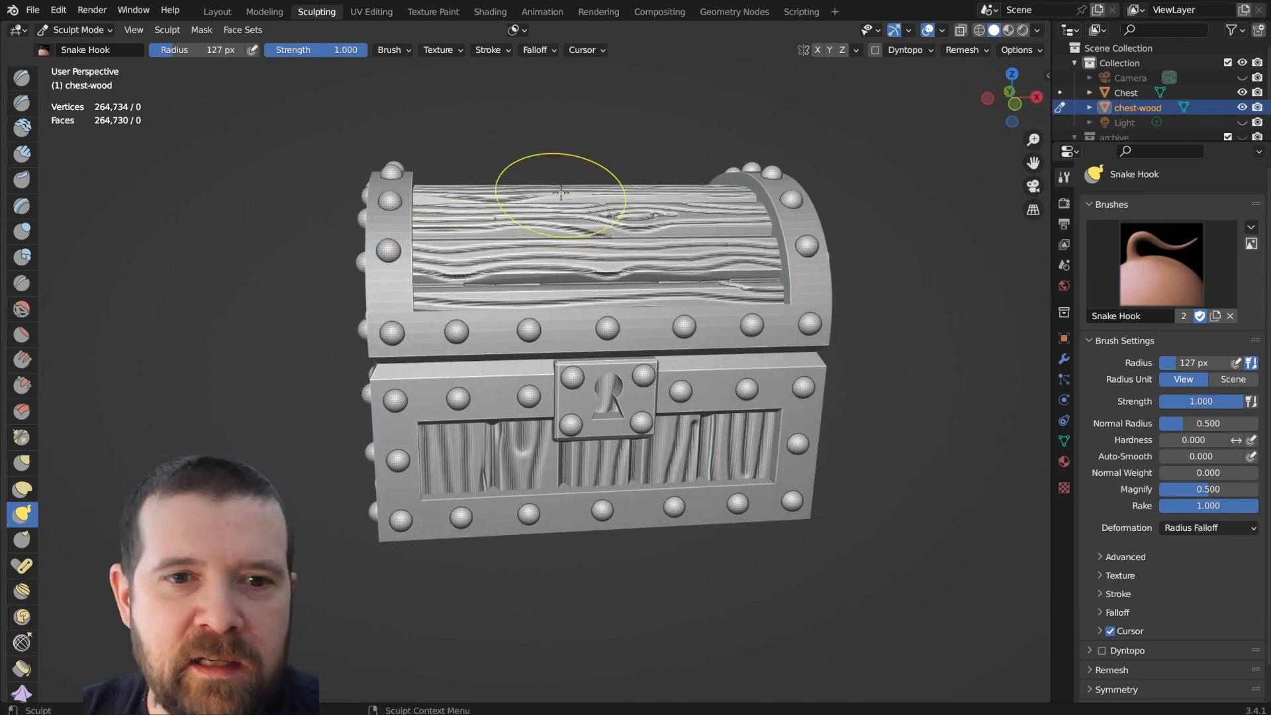
mouse_move(528, 208)
mouse_down()
mouse_move(540, 163)
mouse_move(599, 110)
mouse_move(867, 110)
mouse_move(915, 75)
mouse_up()
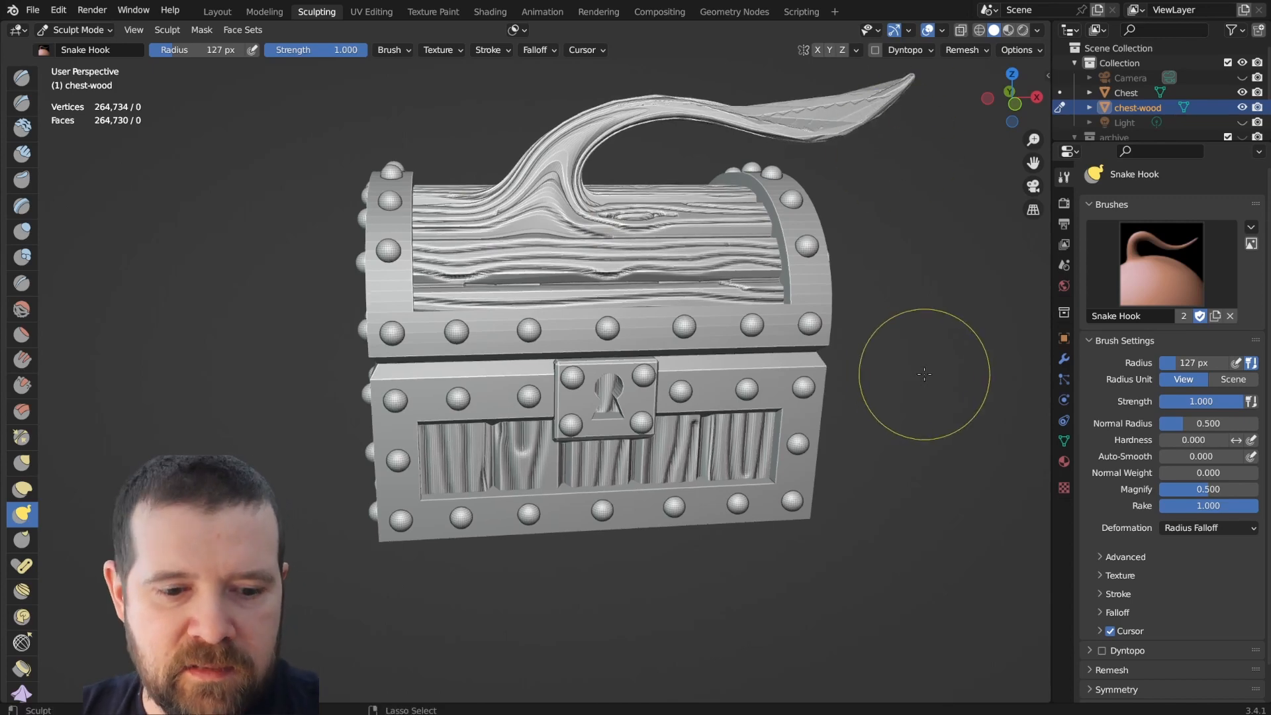
key(ctrl+z)
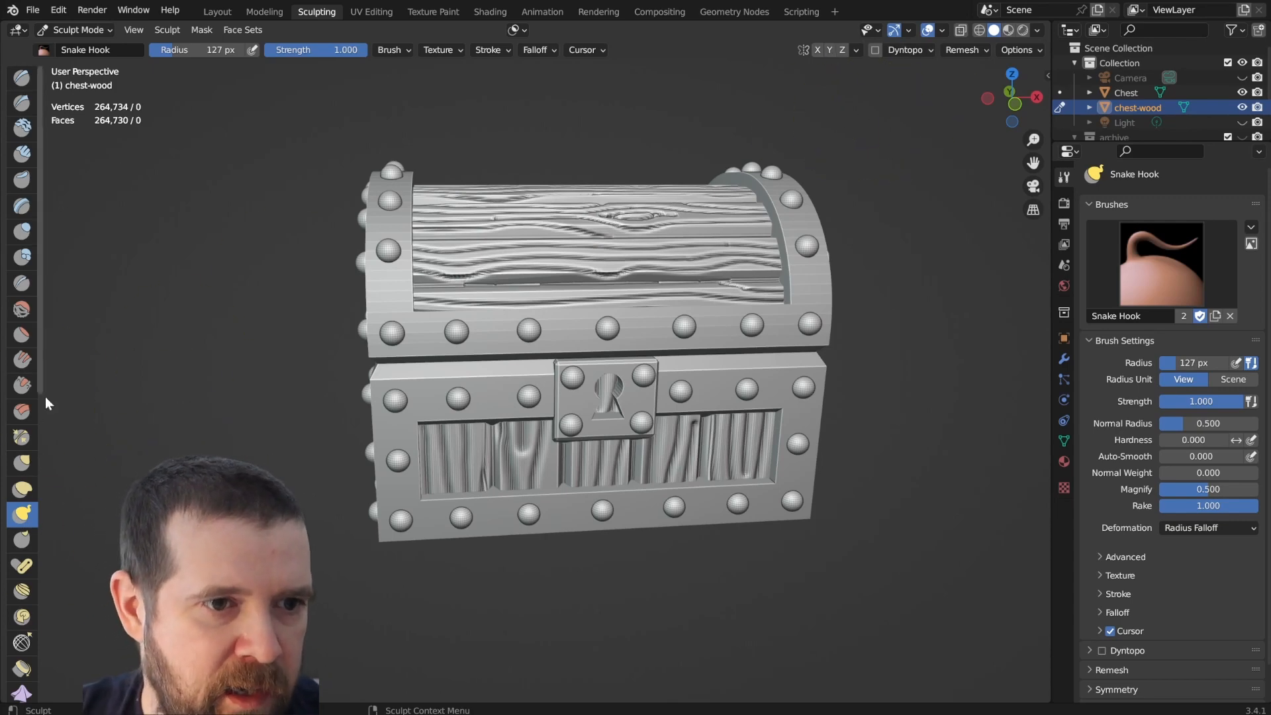
Widen the strip of sculpting tools to two columns and look over the carved planks on the chest's back and front.
drag(40, 390, 78, 392)
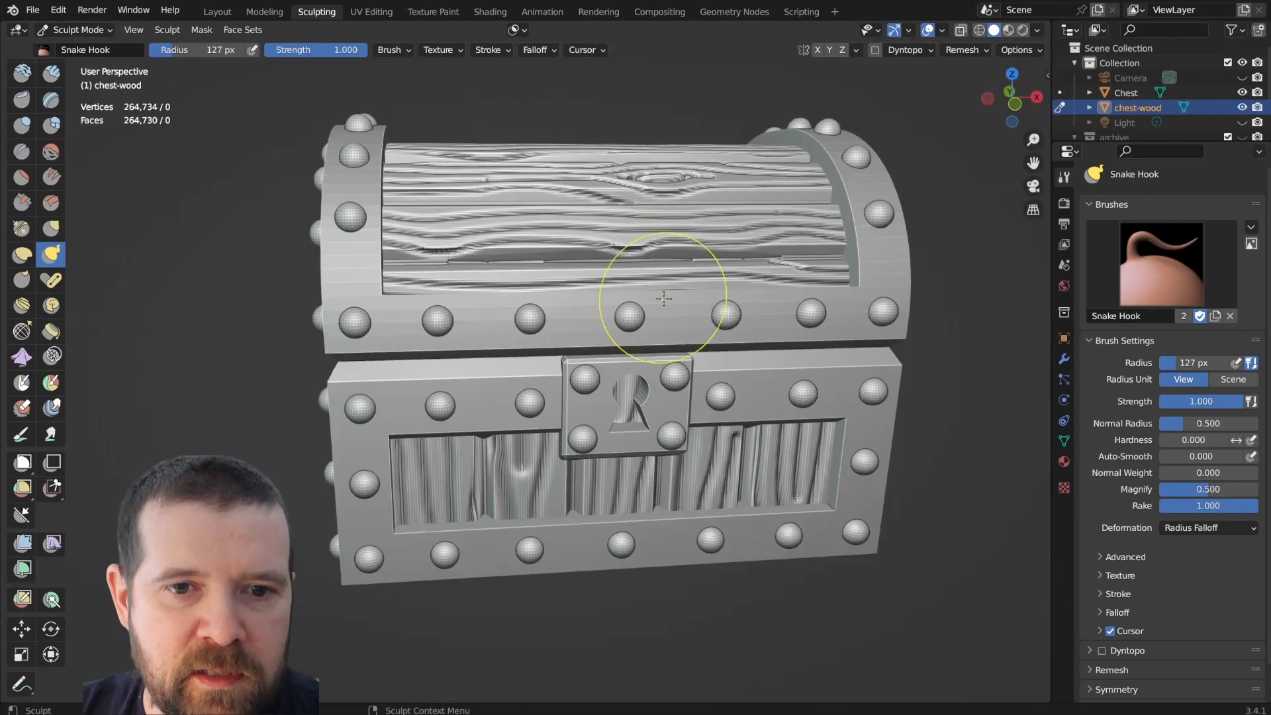
middle_drag(669, 295, 738, 323)
scroll(647, 336, up, 1)
scroll(598, 358, down, 4)
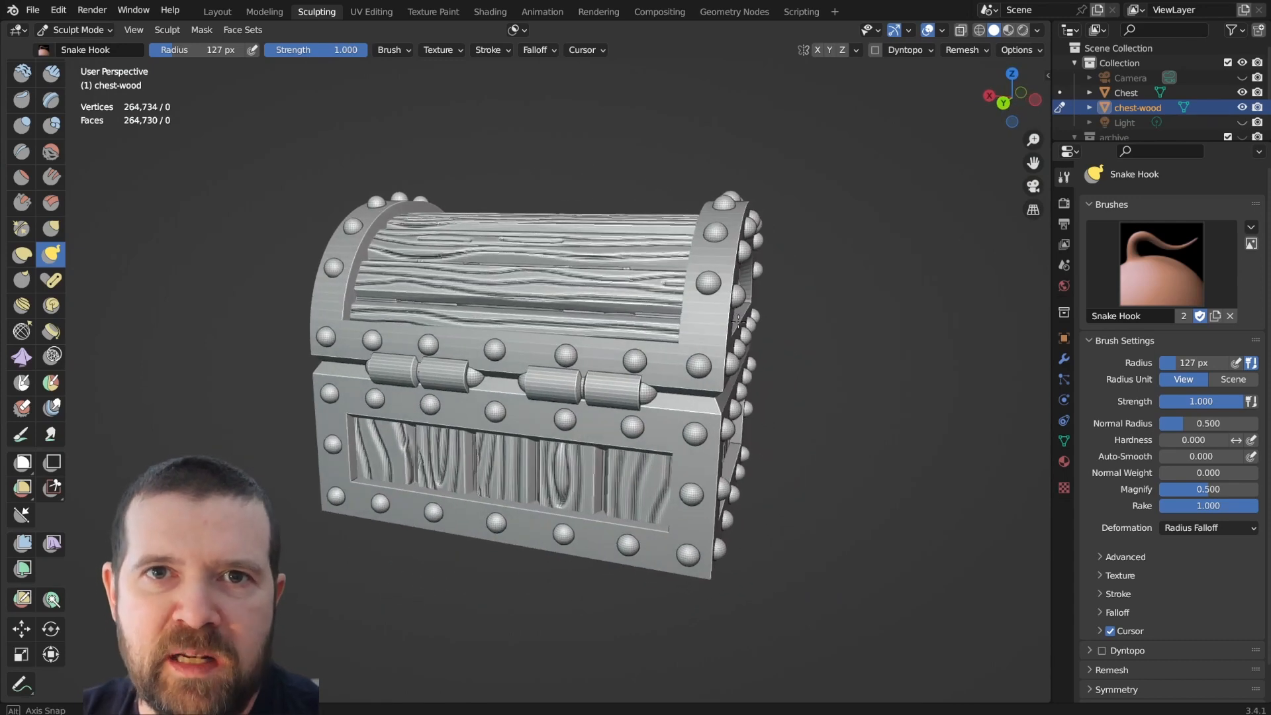
scroll(583, 295, up, 2)
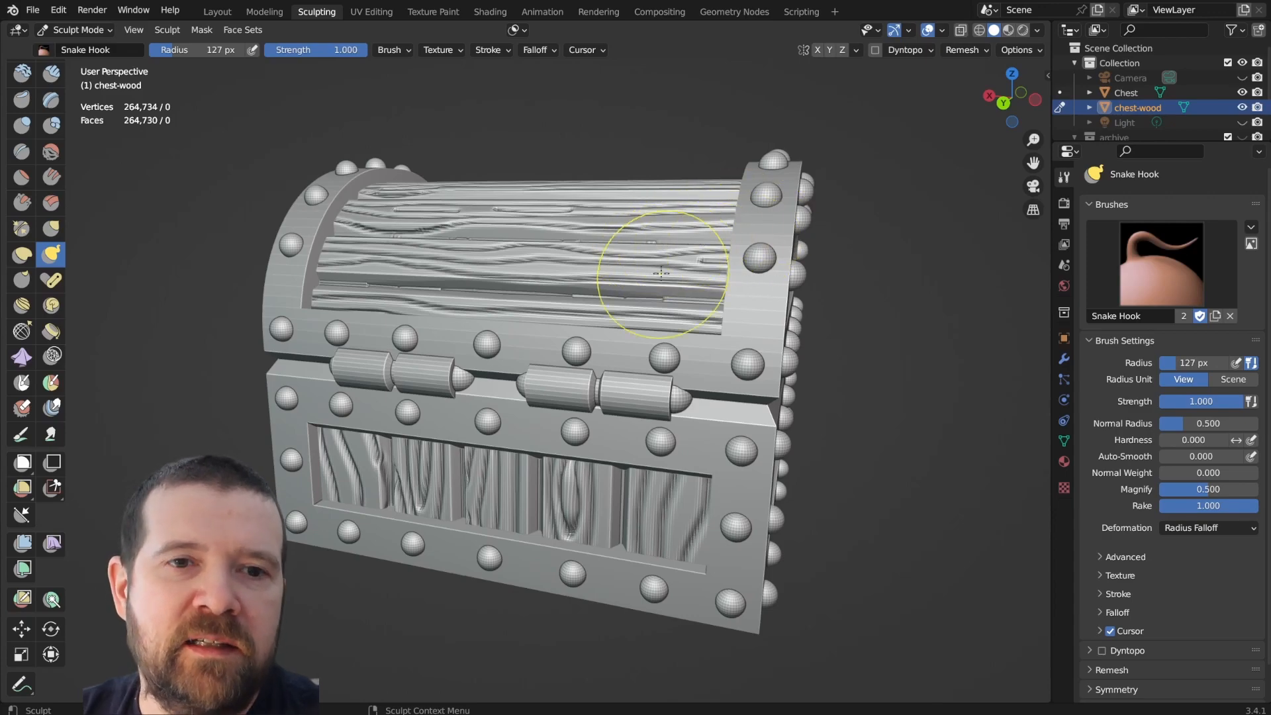
mouse_move(661, 273)
middle_down()
mouse_move(768, 318)
mouse_move(716, 329)
mouse_move(338, 295)
mouse_move(355, 298)
middle_up()
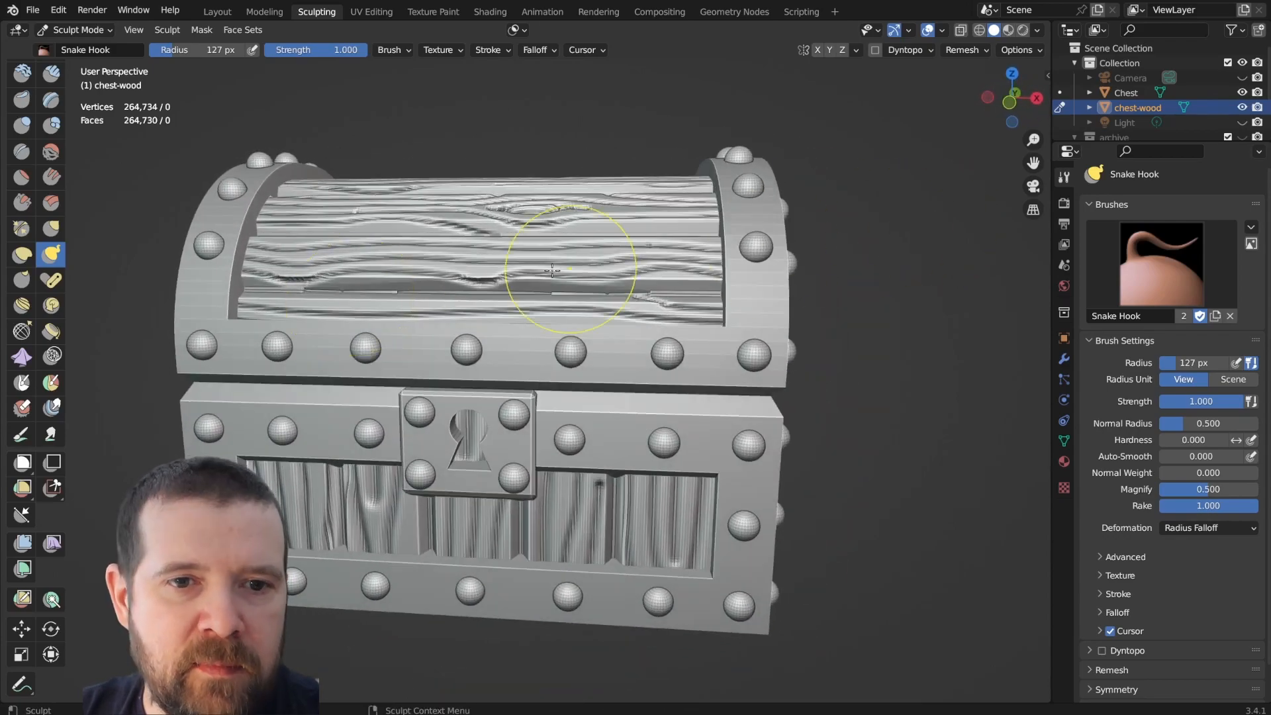